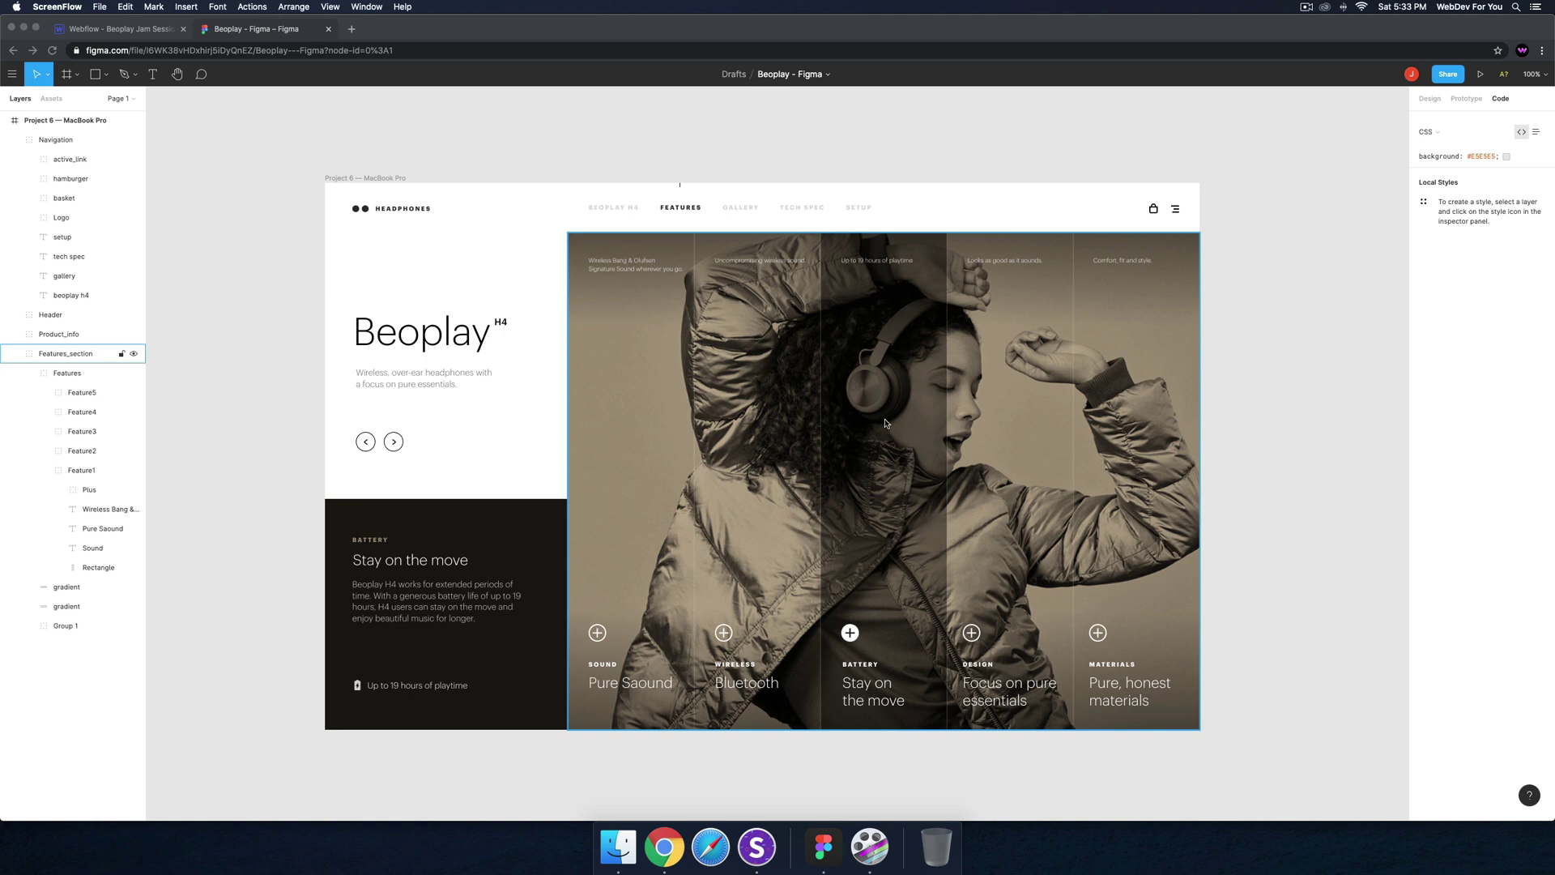
Compare the Figma feature-panel mockup against the Webflow Beoplay build, ending on the Webflow Designer
{"action": "left_click", "coordinate": [569, 138]}
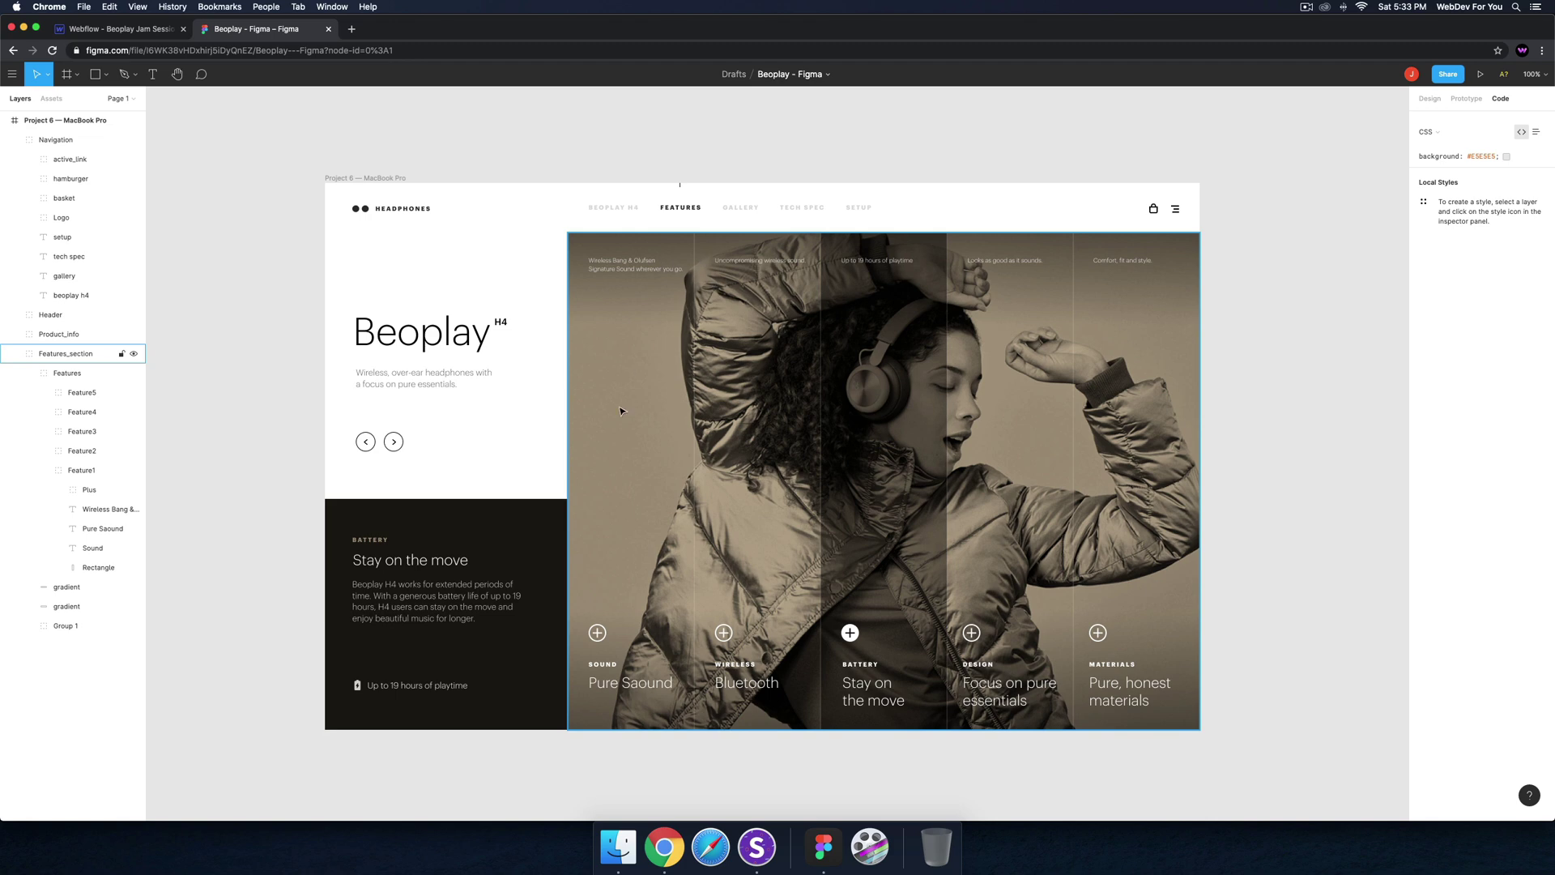
{"action": "left_click", "coordinate": [131, 33]}
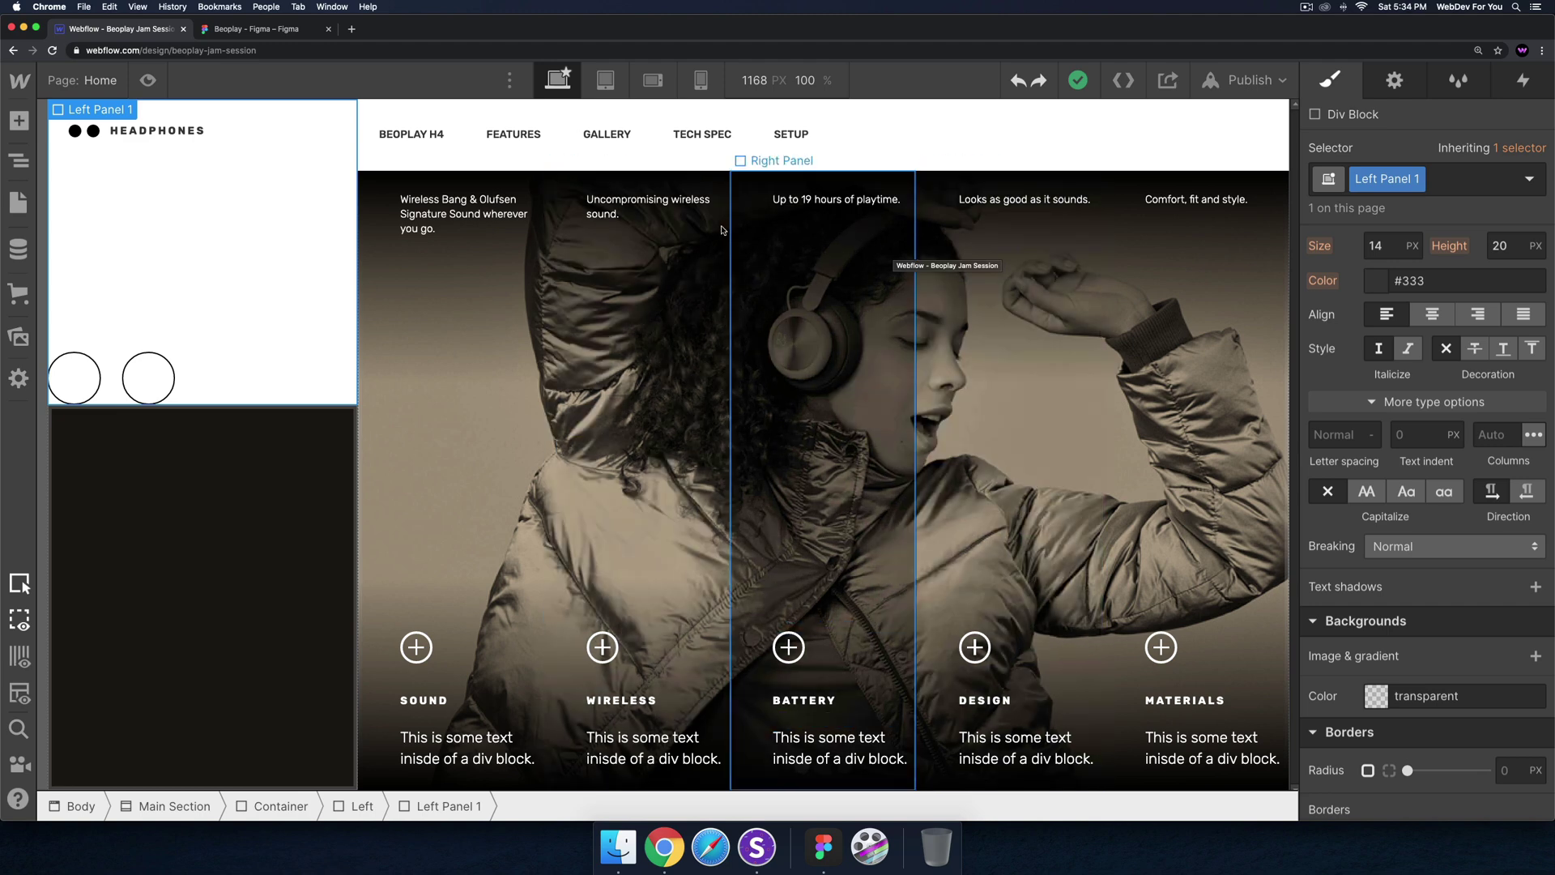
{"action": "left_click", "coordinate": [256, 30]}
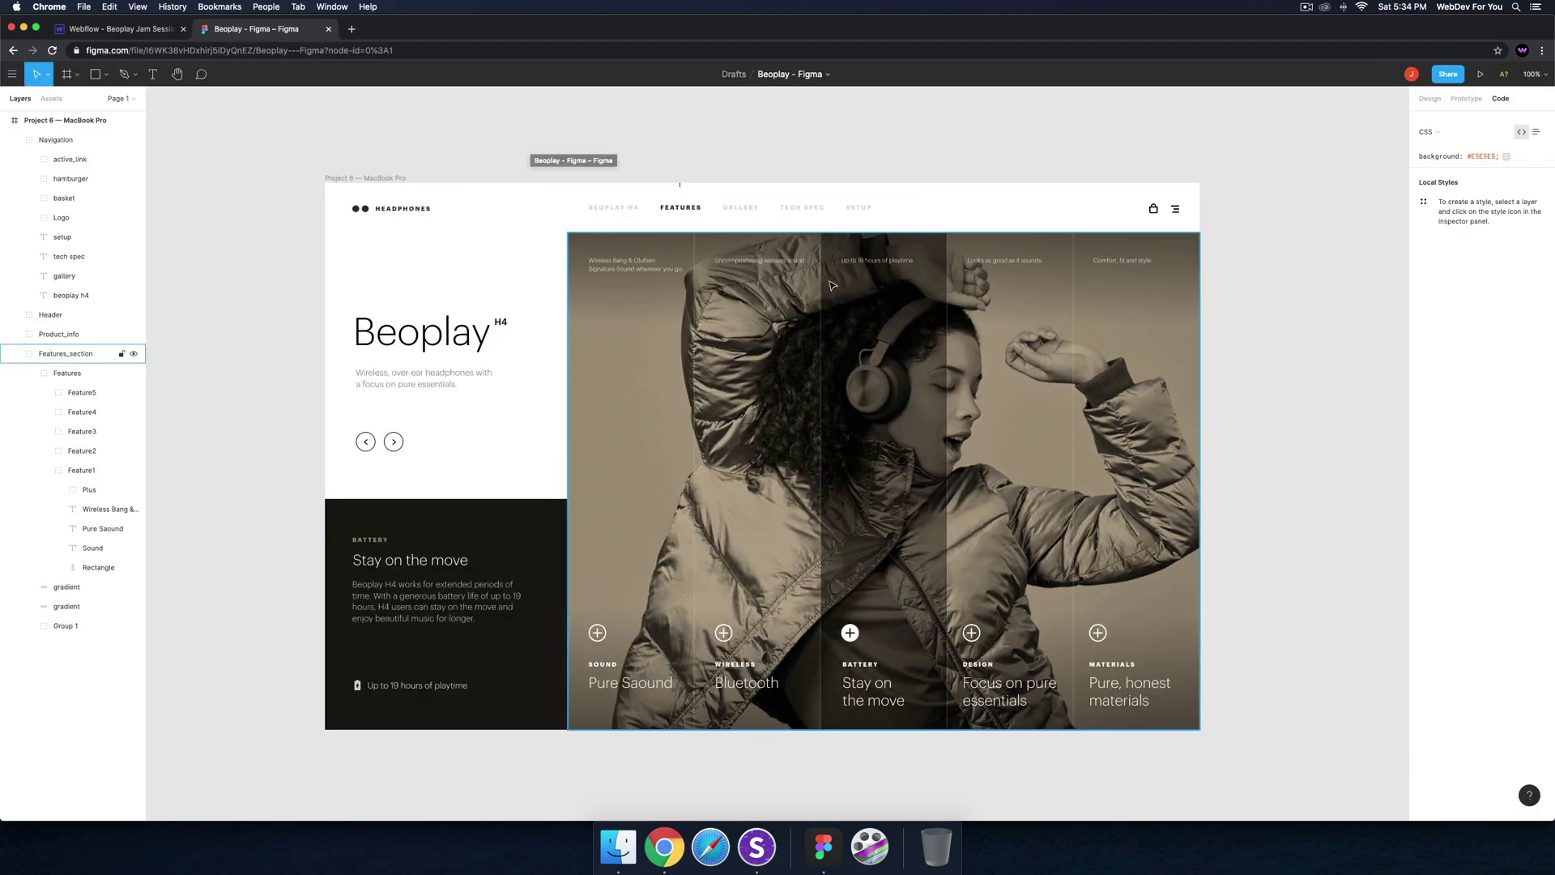
{"action": "left_click", "coordinate": [129, 29]}
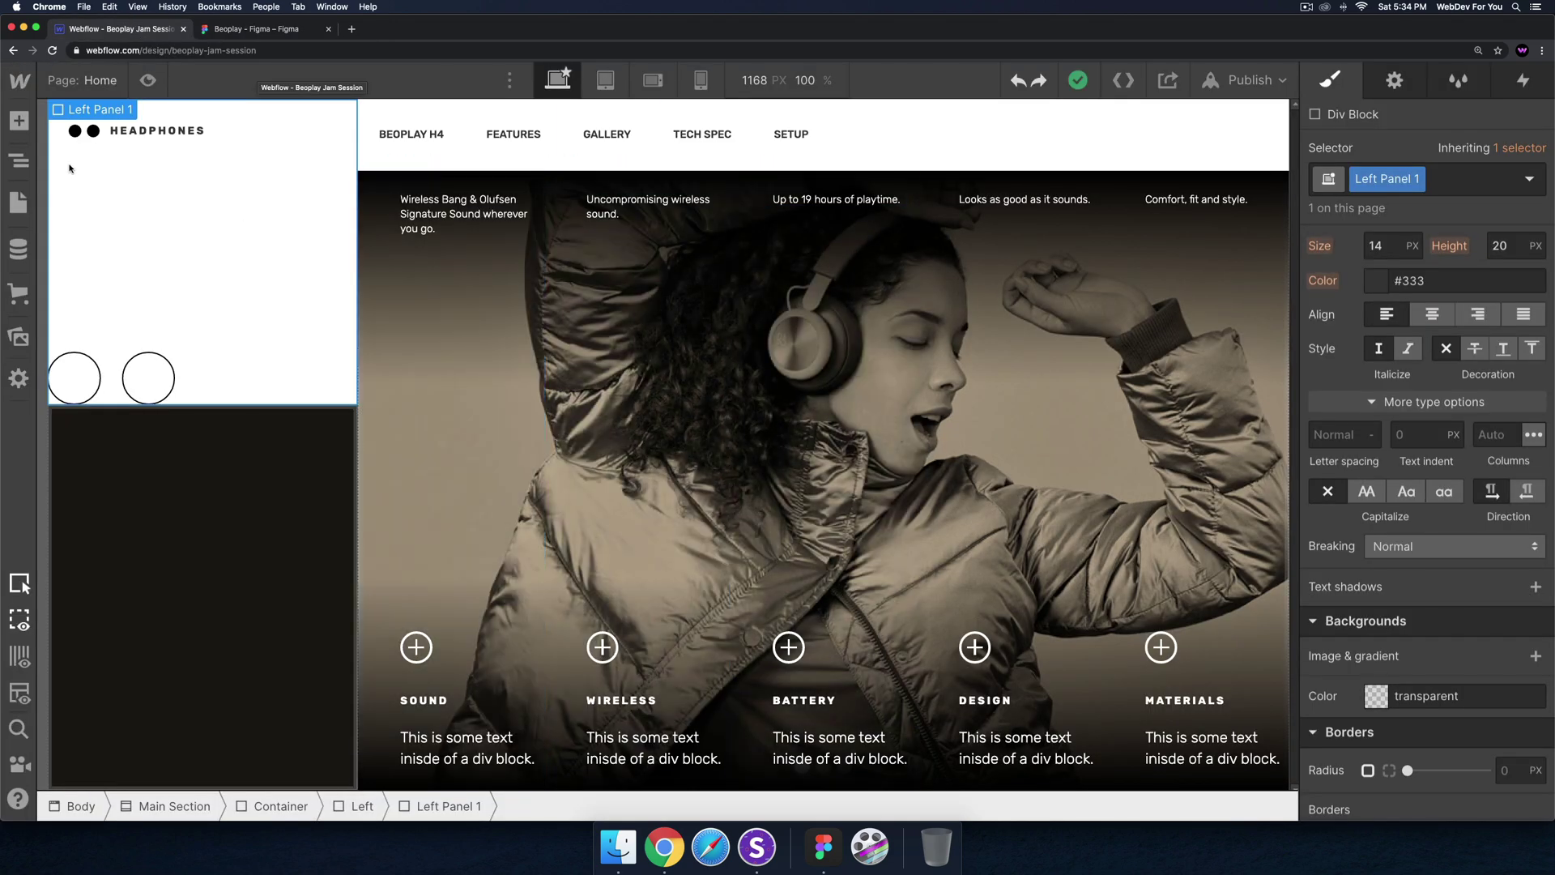
Set the Right Gradient Top overlay's linear gradient colour to black at 80% alpha, rgba(0, 0, 0, 0.8)
{"action": "left_click", "coordinate": [19, 160]}
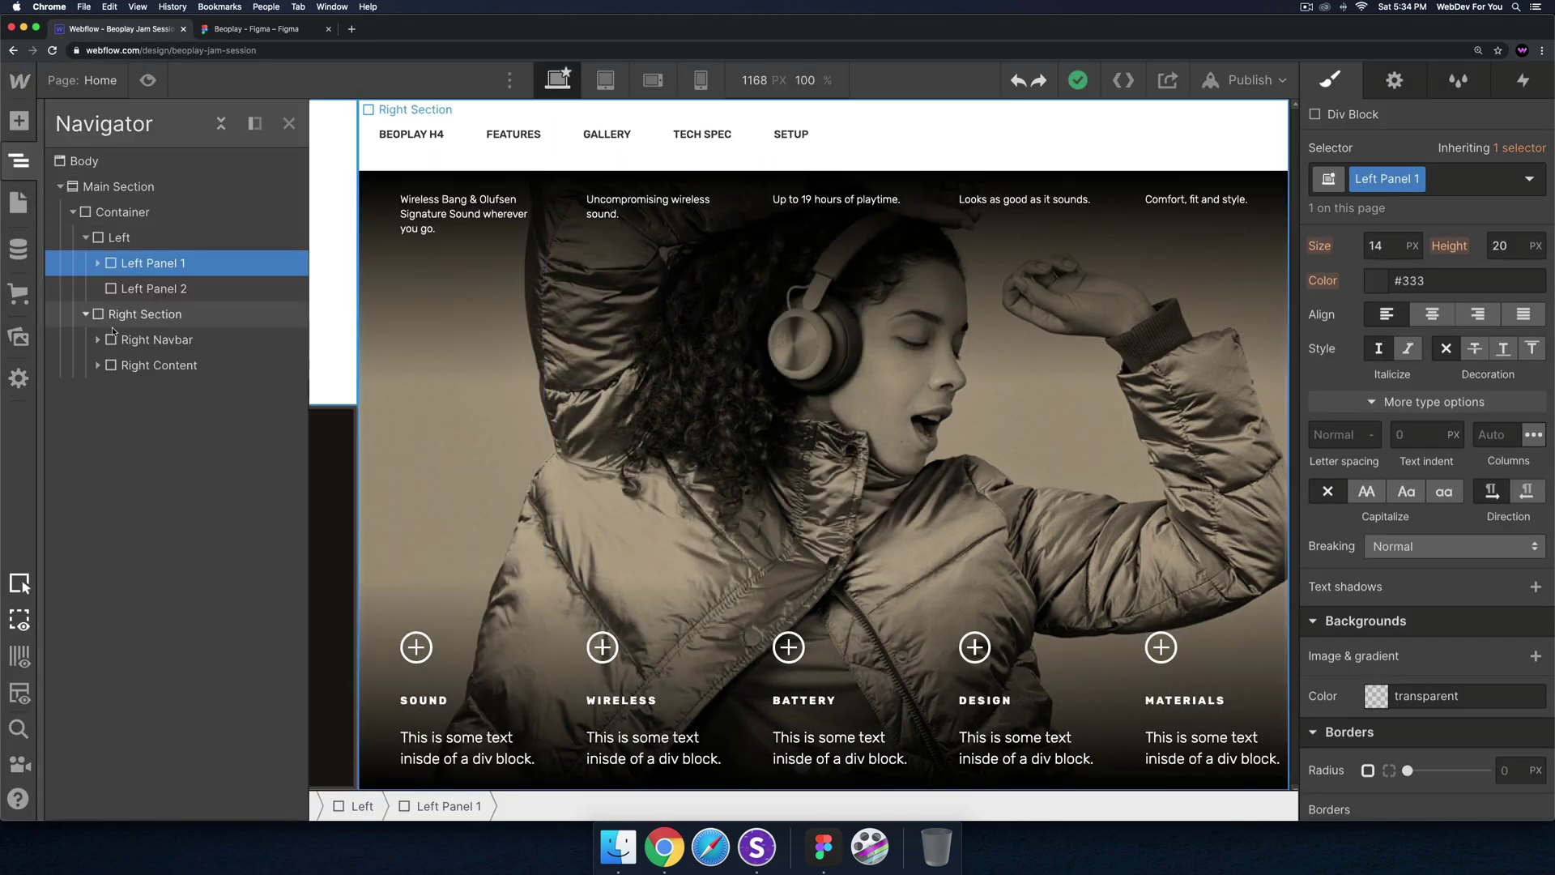
{"action": "left_click", "coordinate": [147, 369]}
{"action": "left_click", "coordinate": [164, 465]}
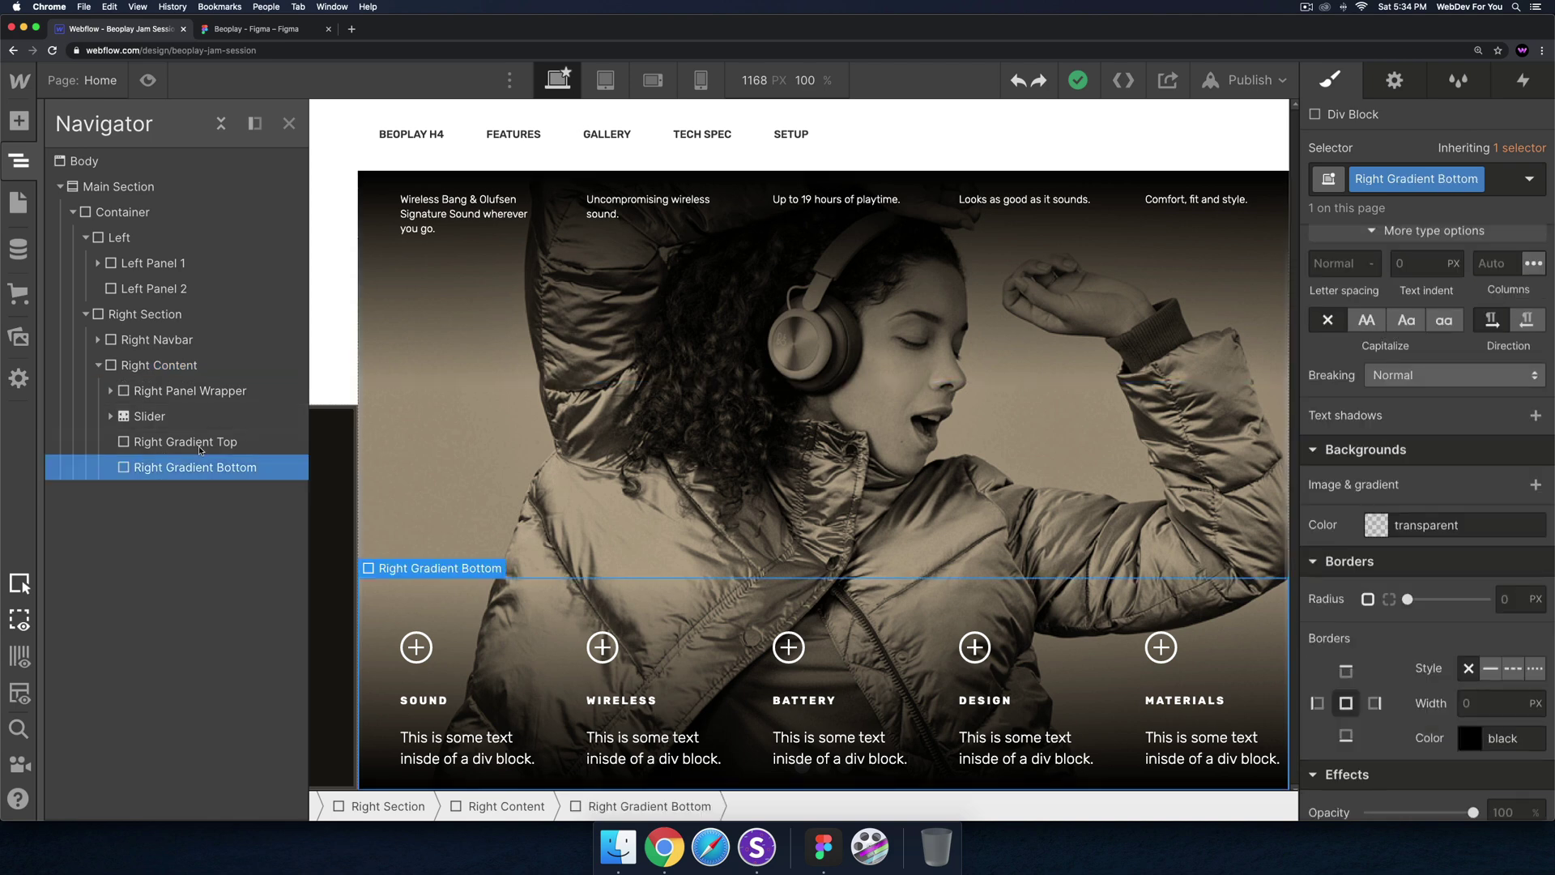
{"action": "left_click", "coordinate": [161, 445]}
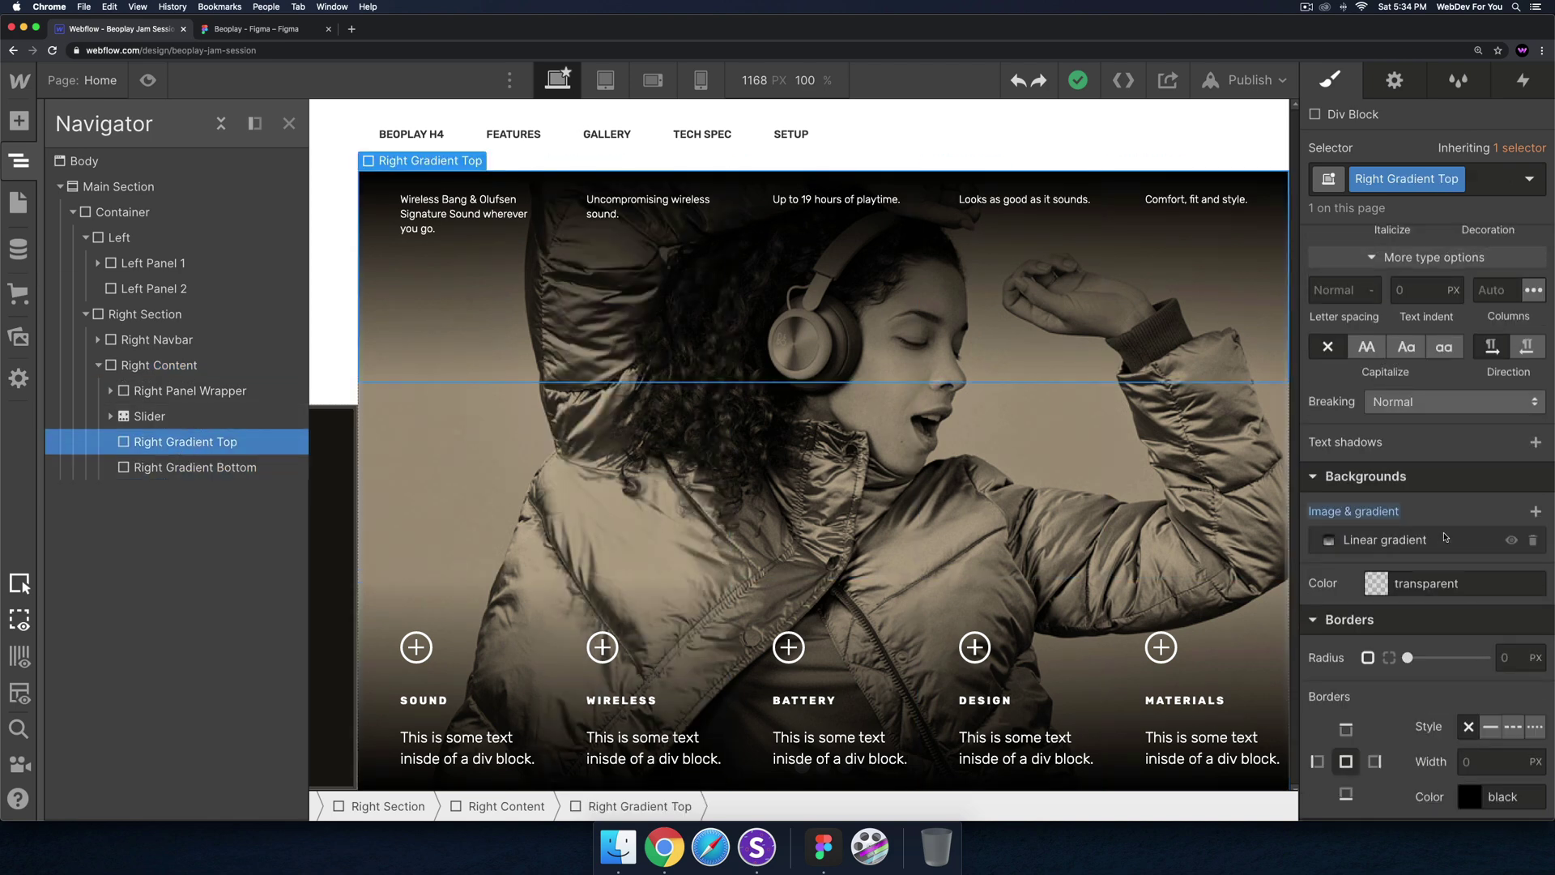
{"action": "left_click", "coordinate": [1386, 543]}
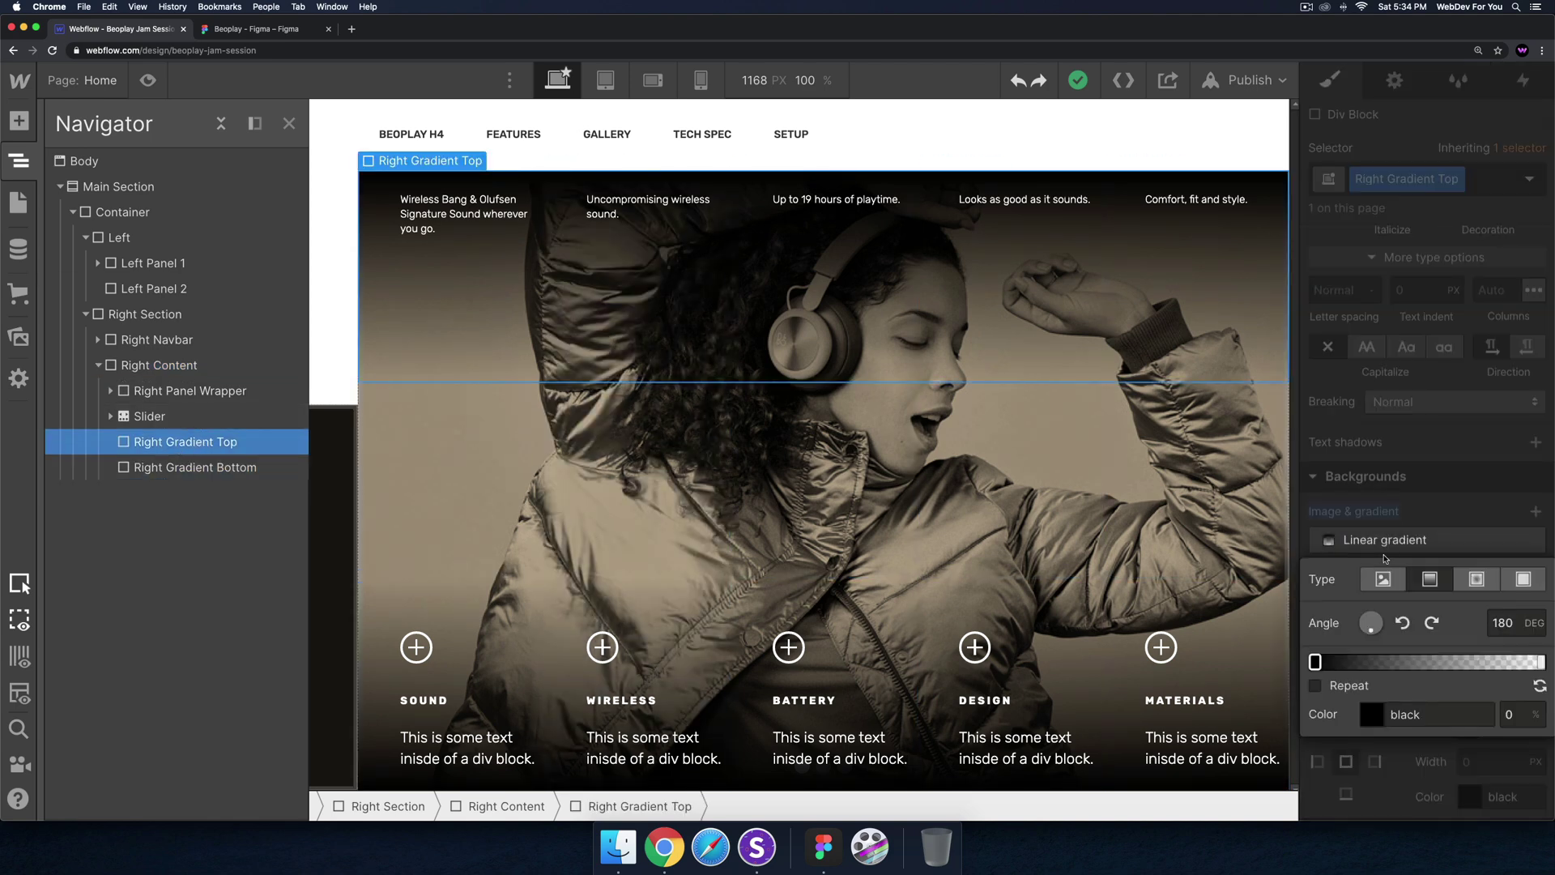
{"action": "left_click", "coordinate": [1373, 715]}
{"action": "left_click", "coordinate": [1531, 606]}
{"action": "type", "text": "80"}
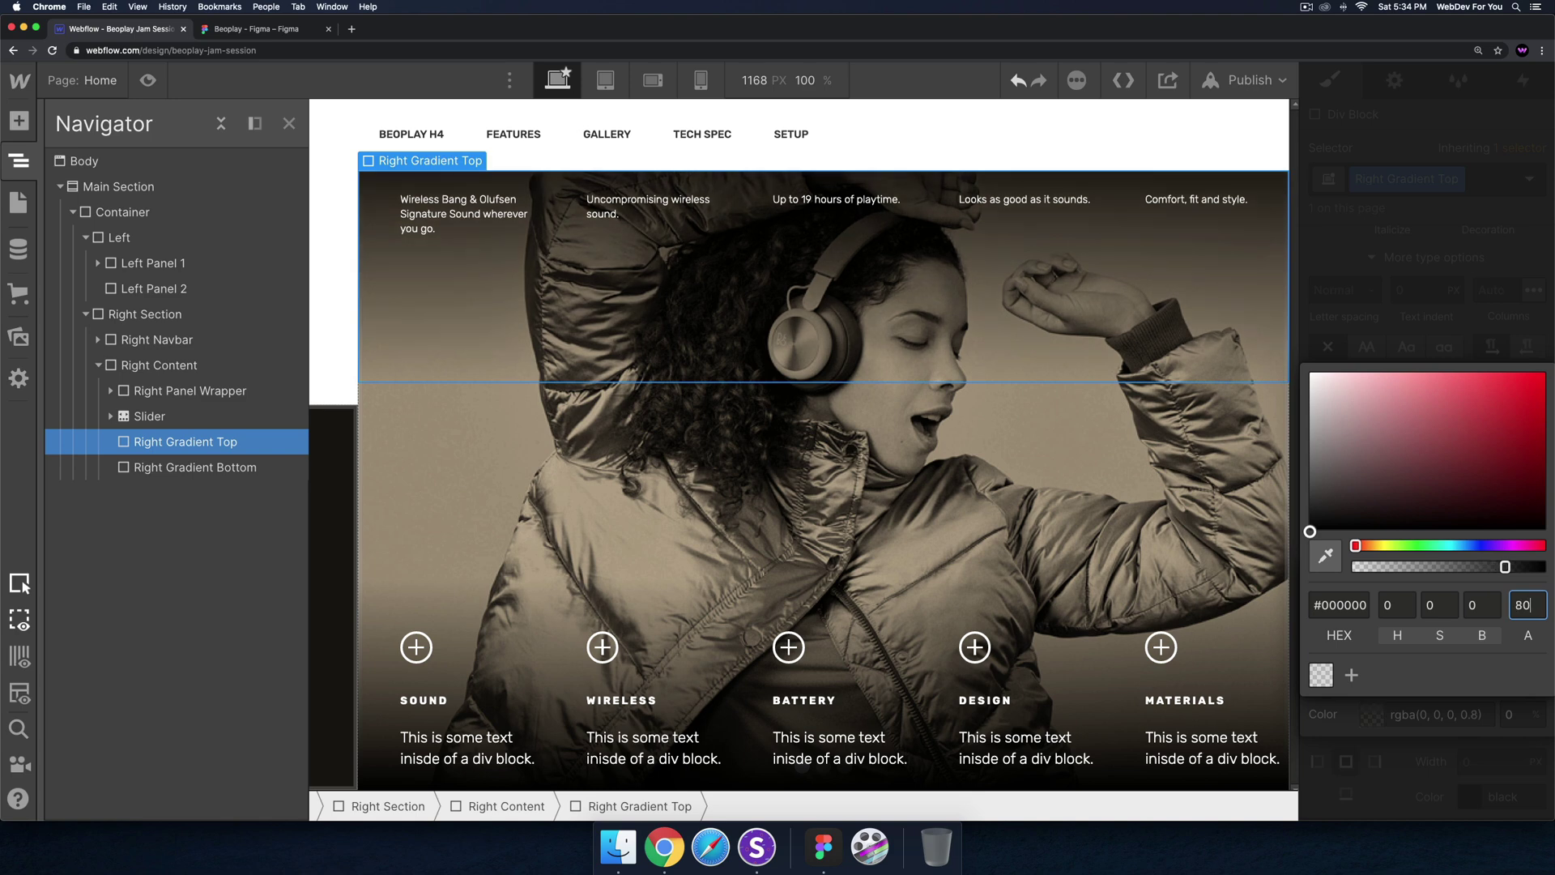
{"action": "left_click", "coordinate": [198, 468]}
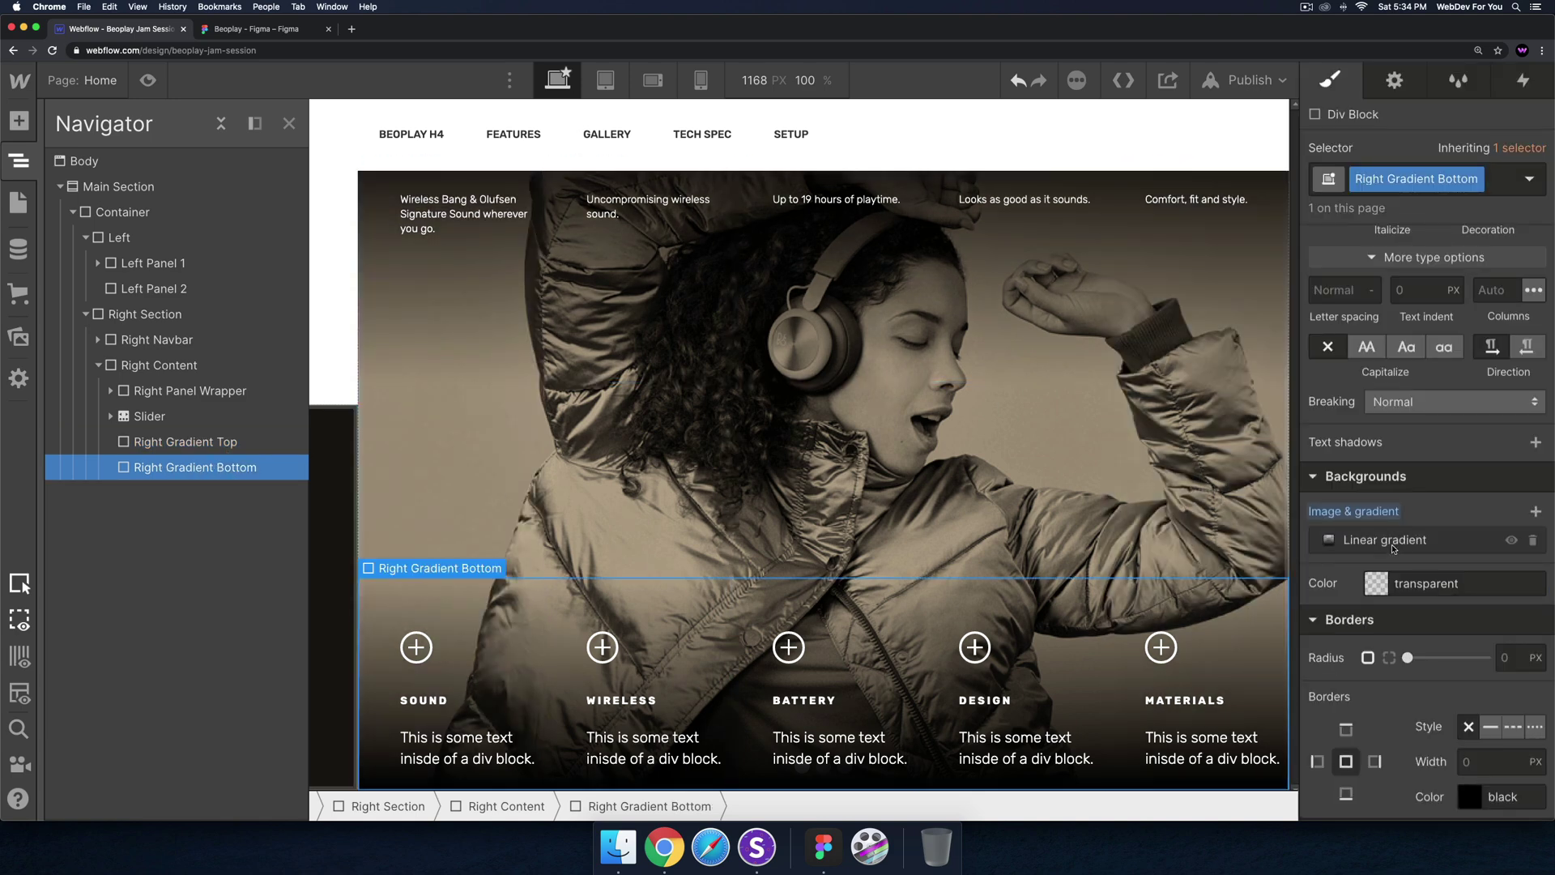
Set the Right Gradient Bottom overlay's dark gradient stop to 80% alpha, then return to Figma
{"action": "left_click", "coordinate": [1390, 547]}
{"action": "left_click", "coordinate": [1540, 663]}
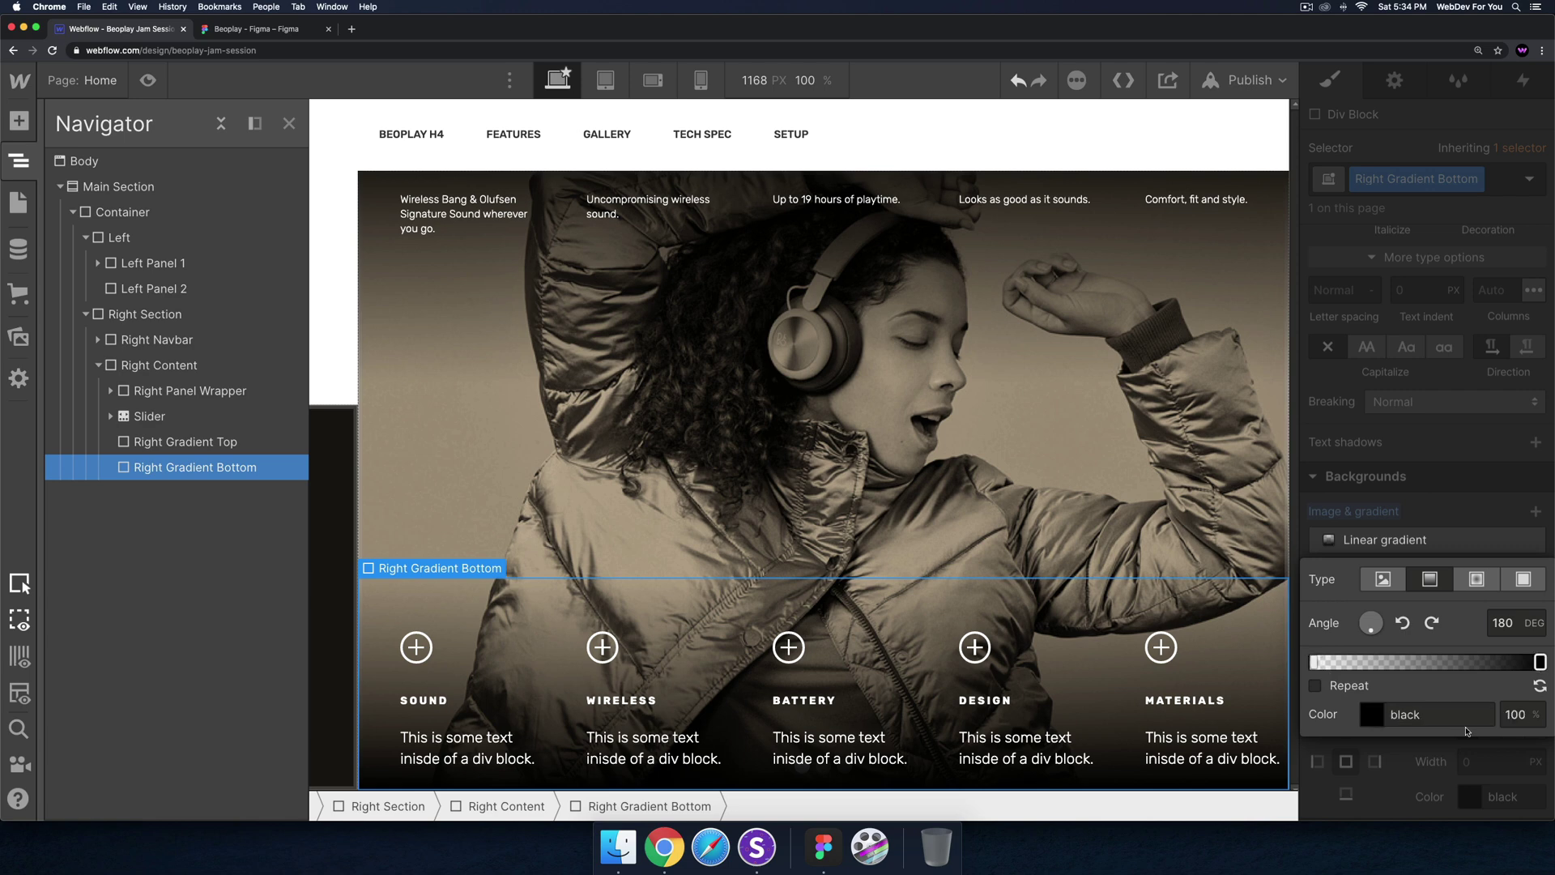
{"action": "left_click", "coordinate": [1377, 719]}
{"action": "left_click", "coordinate": [1536, 606]}
{"action": "type", "text": "80"}
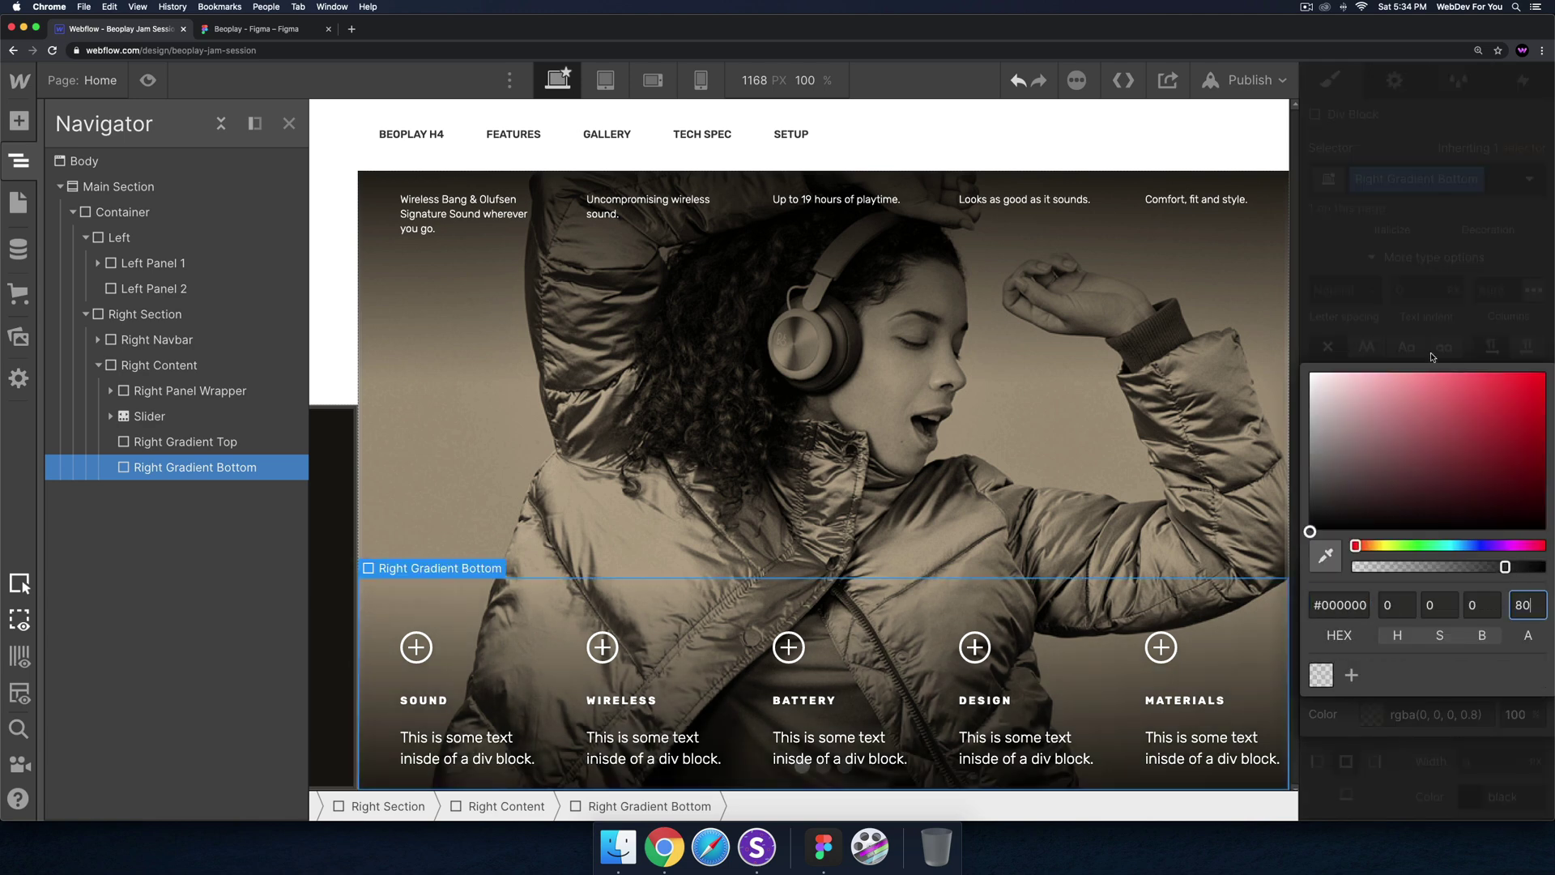
{"action": "left_click", "coordinate": [1456, 314]}
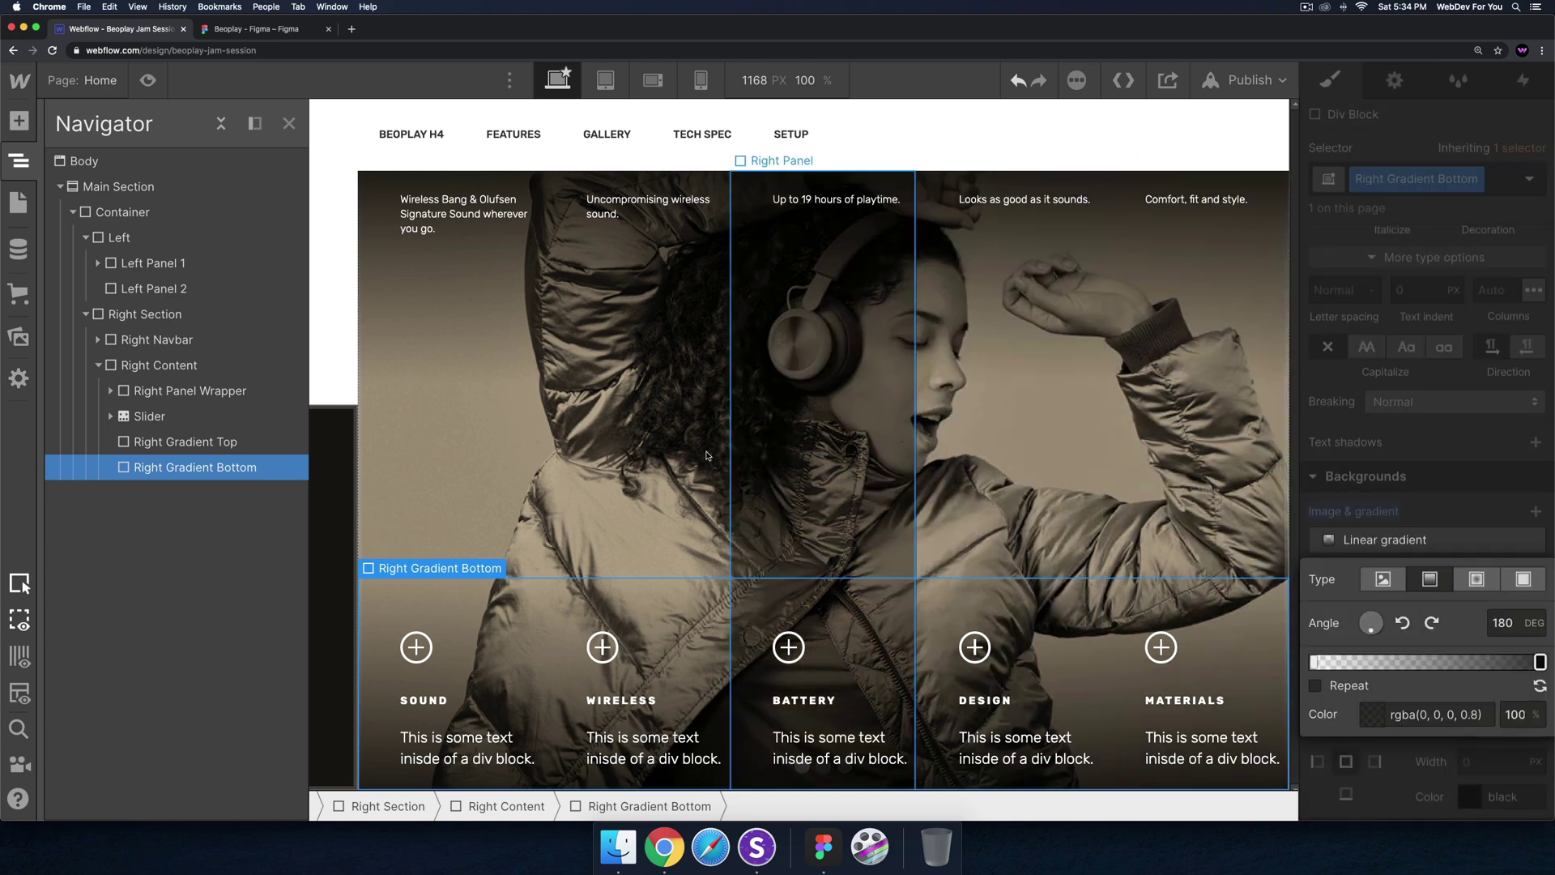
{"action": "left_click", "coordinate": [421, 439]}
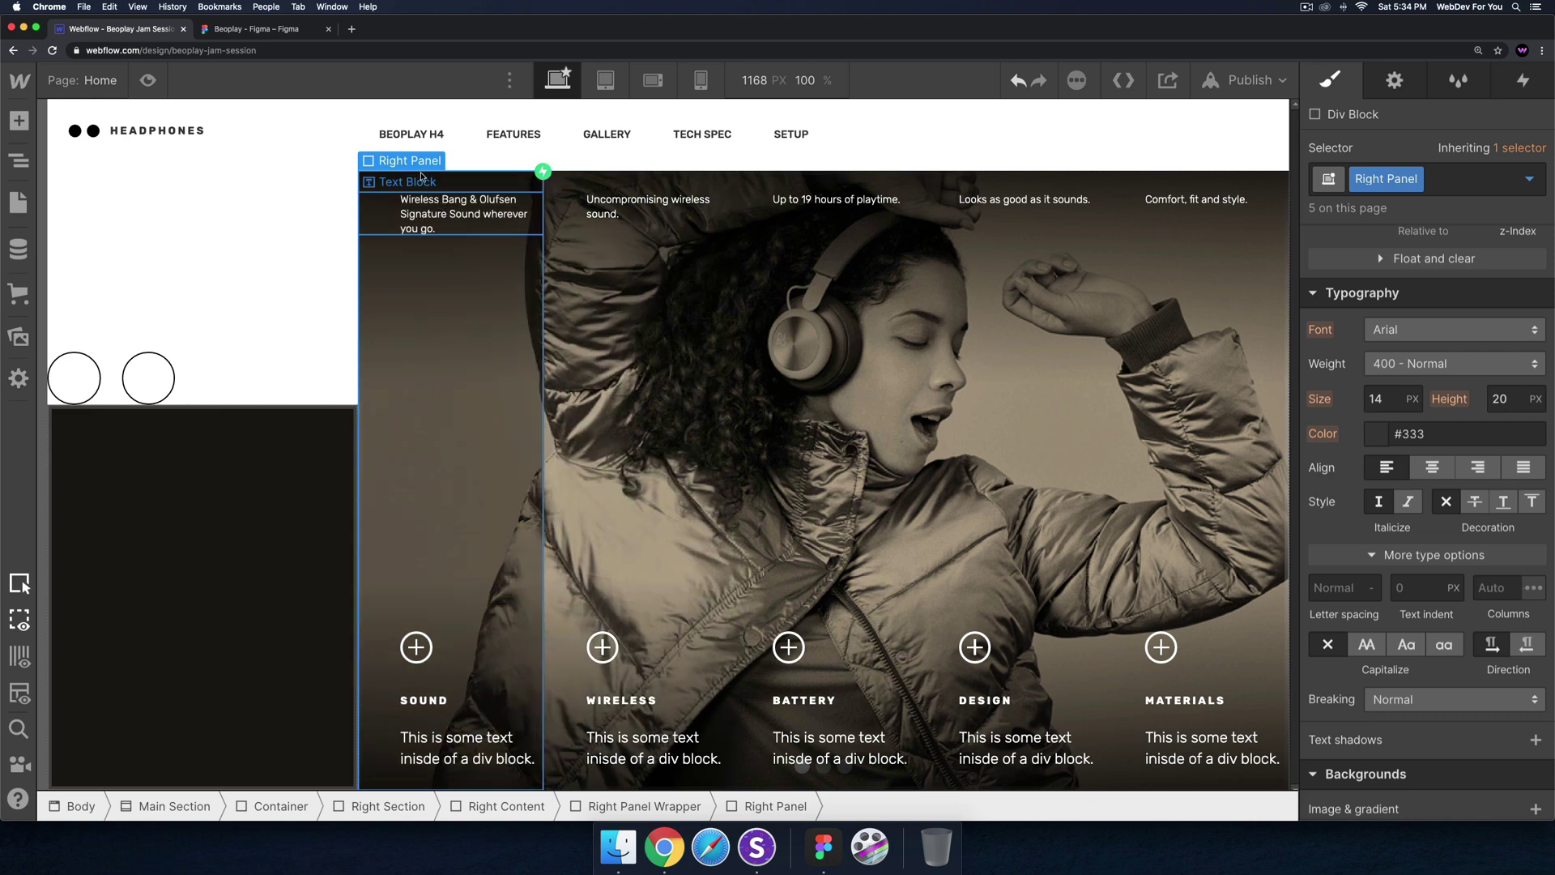
{"action": "left_click", "coordinate": [274, 33]}
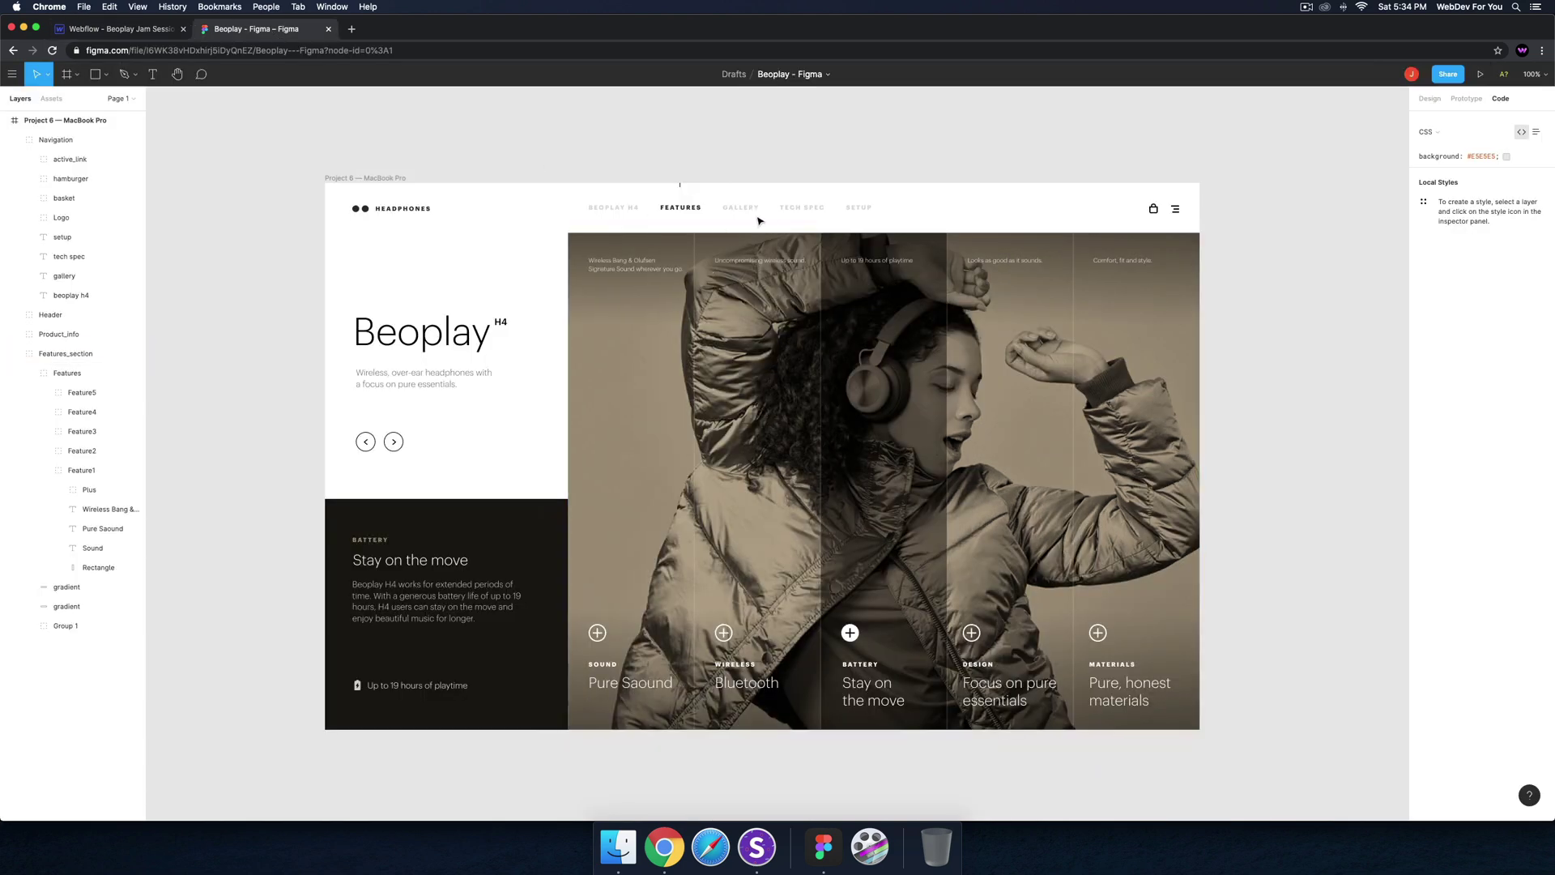
{"action": "scroll", "coordinate": [759, 221], "scroll_direction": "up", "scroll_amount": 5}
{"action": "scroll", "coordinate": [754, 260], "scroll_direction": "up", "scroll_amount": 5}
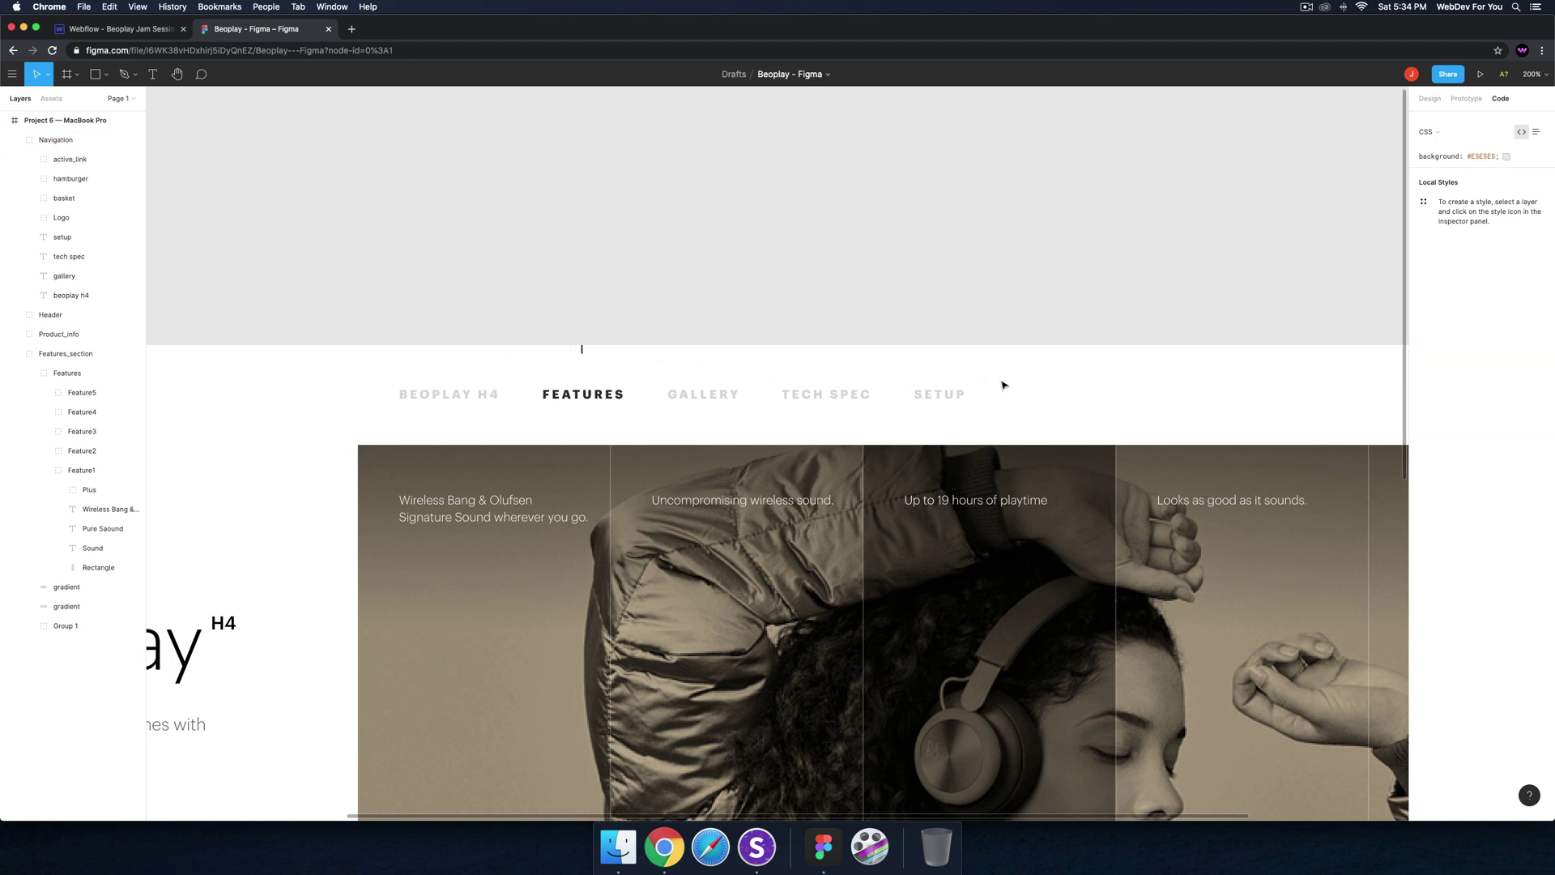
{"action": "scroll", "coordinate": [677, 384], "scroll_direction": "down", "scroll_amount": 1}
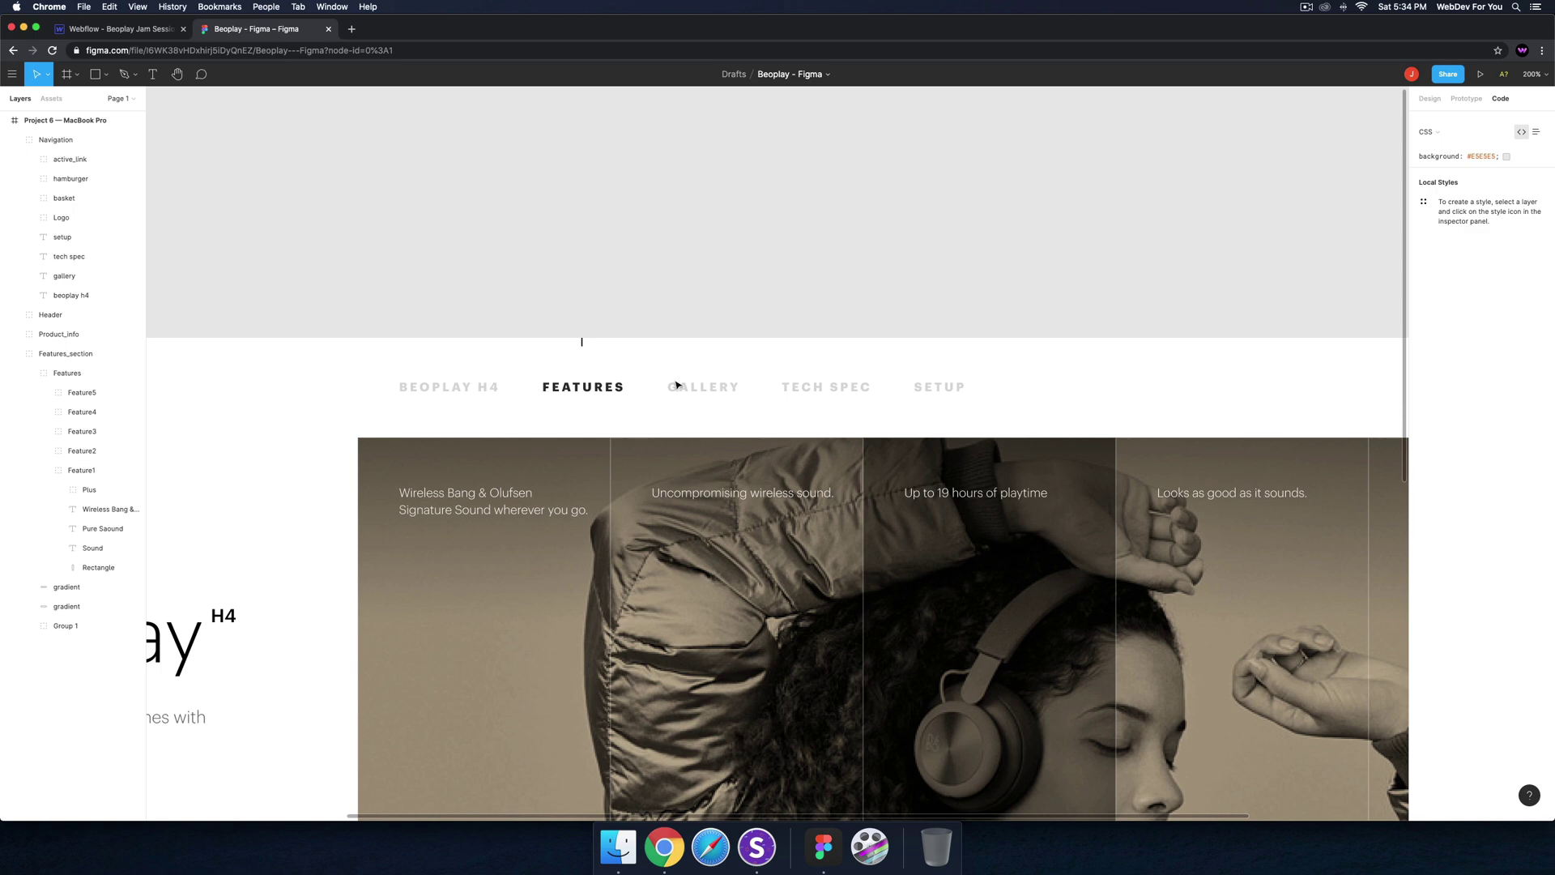
{"action": "key", "text": "shift+0"}
{"action": "scroll", "coordinate": [748, 431], "scroll_direction": "down", "scroll_amount": 5}
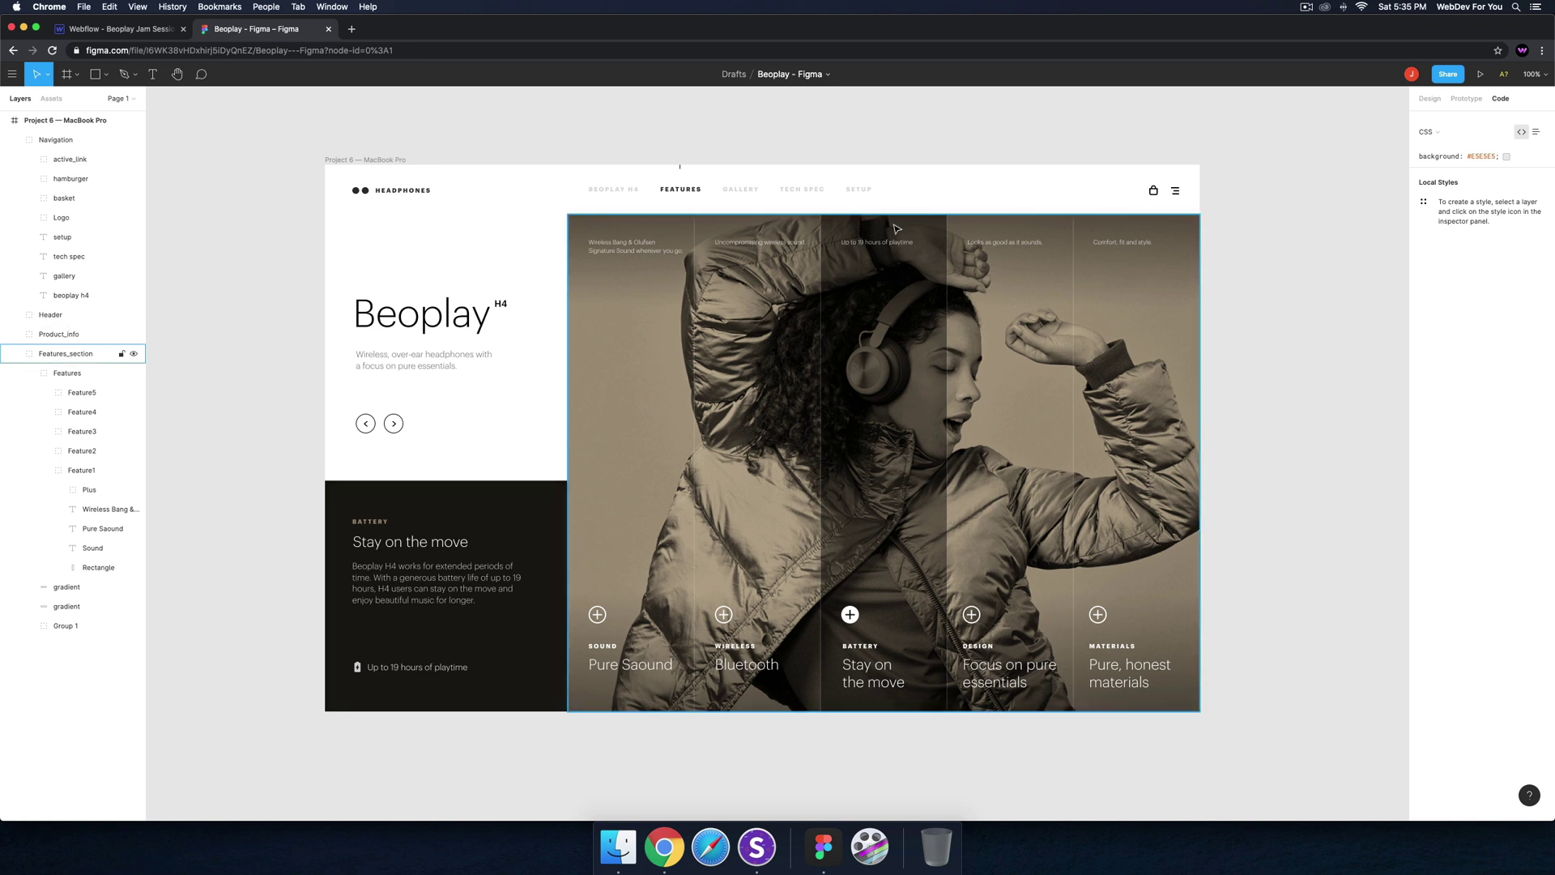
{"action": "scroll", "coordinate": [924, 251], "scroll_direction": "up", "scroll_amount": 3}
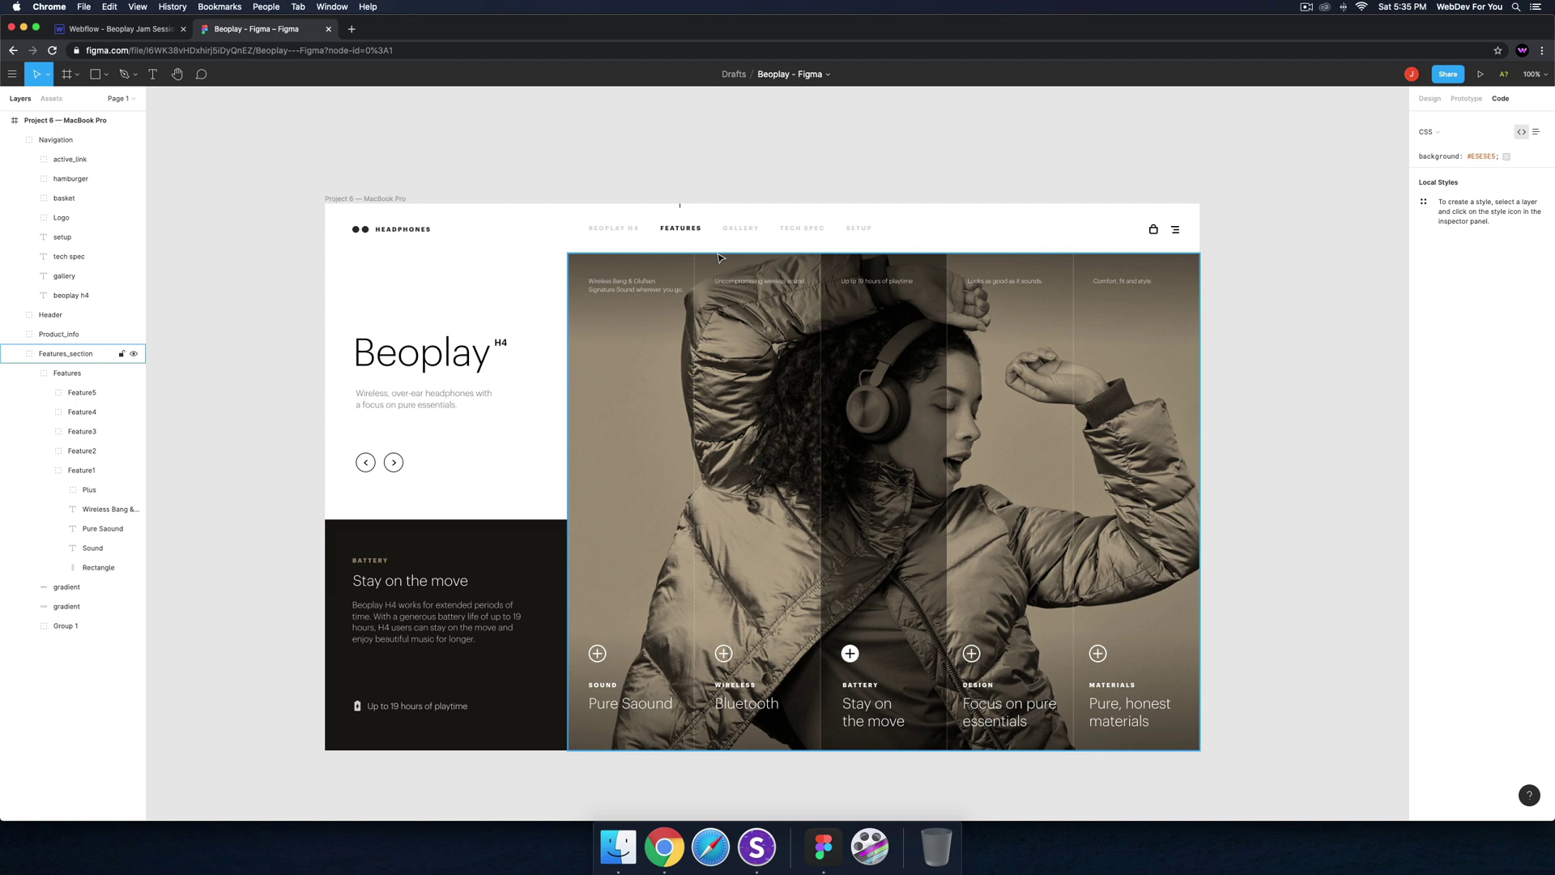
Insert a Div Block into the BEOPLAY H4 nav item and give it the class Nav Item Line
{"action": "left_click", "coordinate": [107, 30]}
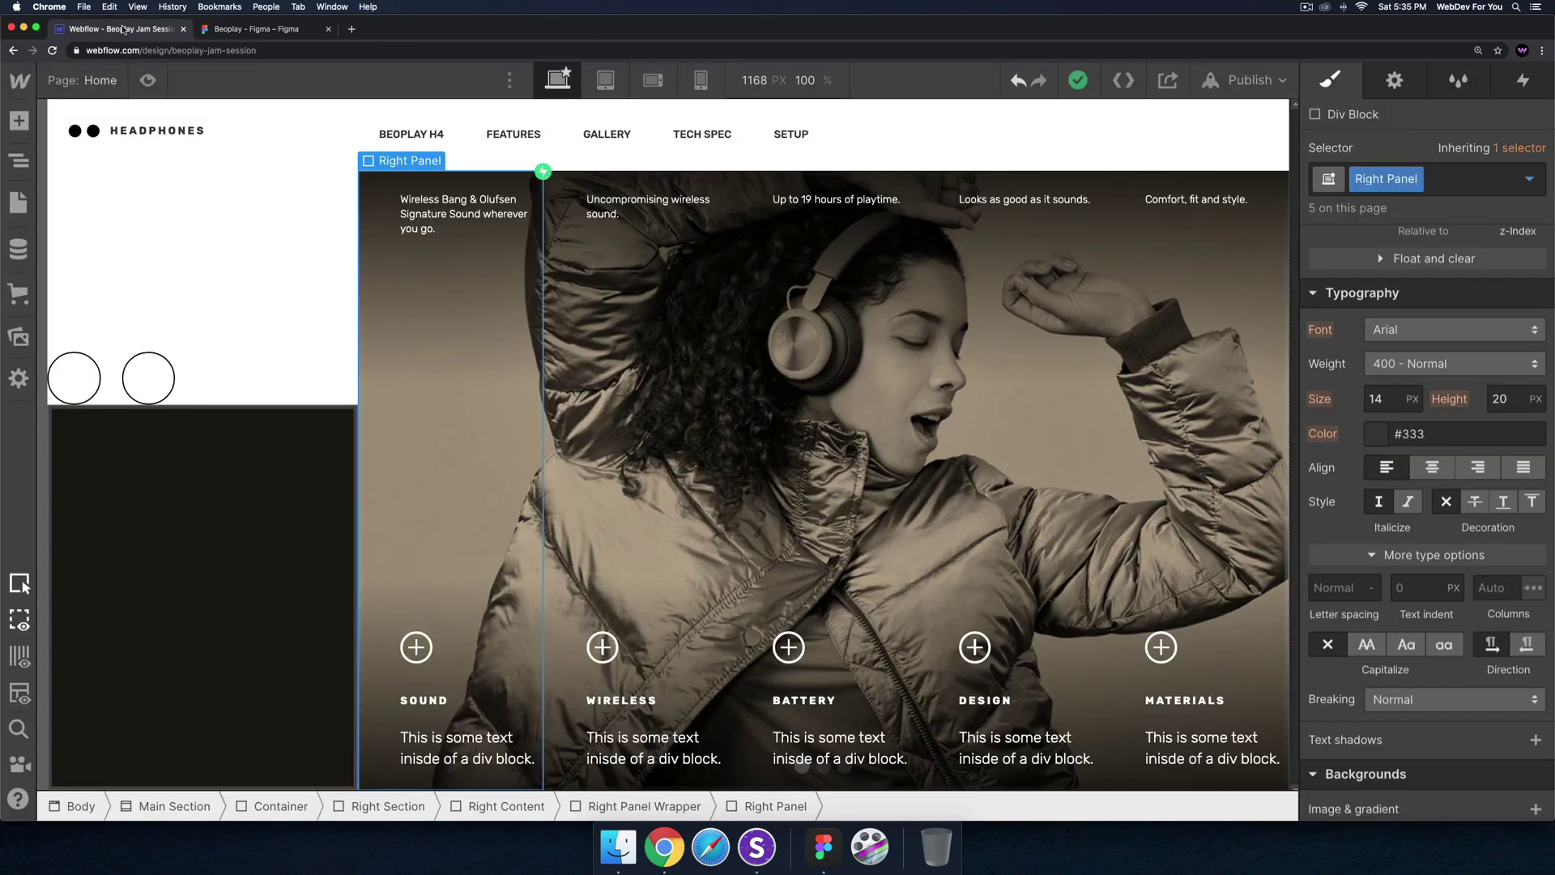
{"action": "left_click", "coordinate": [440, 130]}
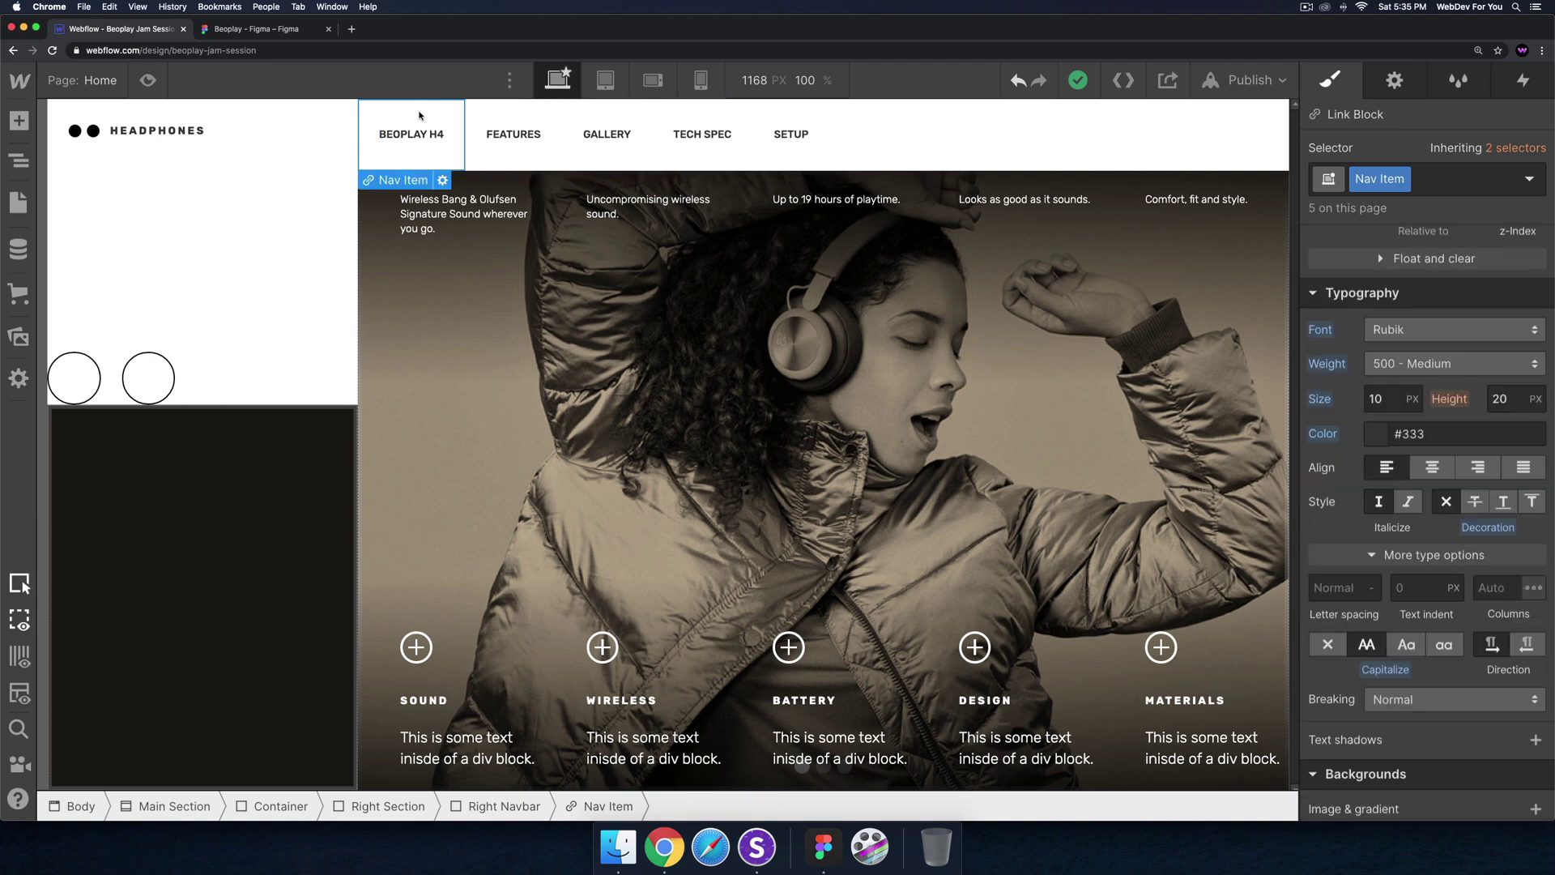
{"action": "key", "text": "super+e"}
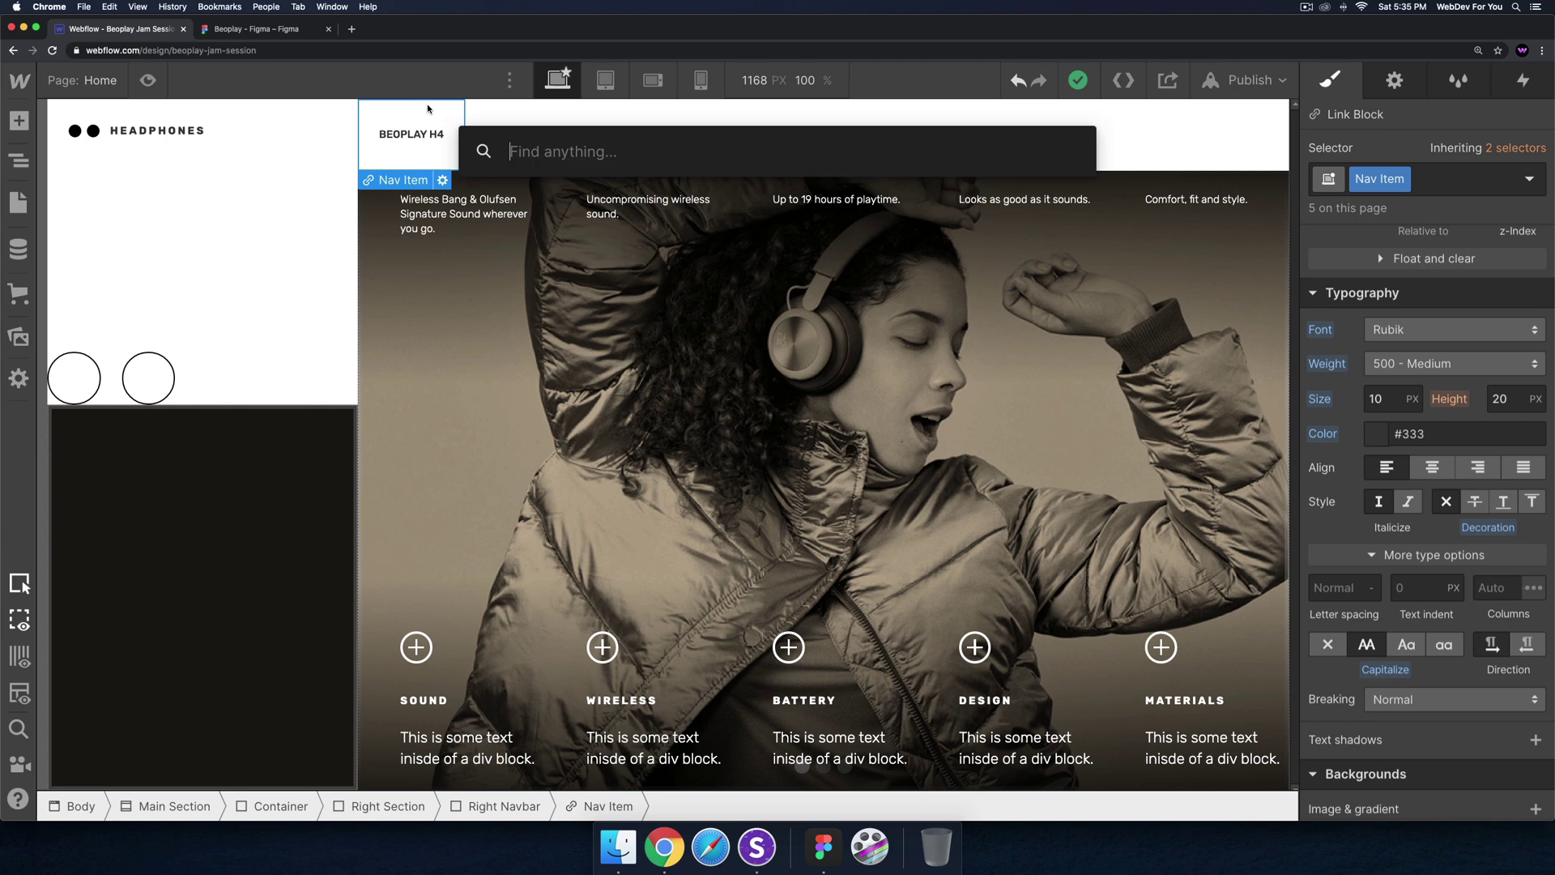
{"action": "type", "text": "div"}
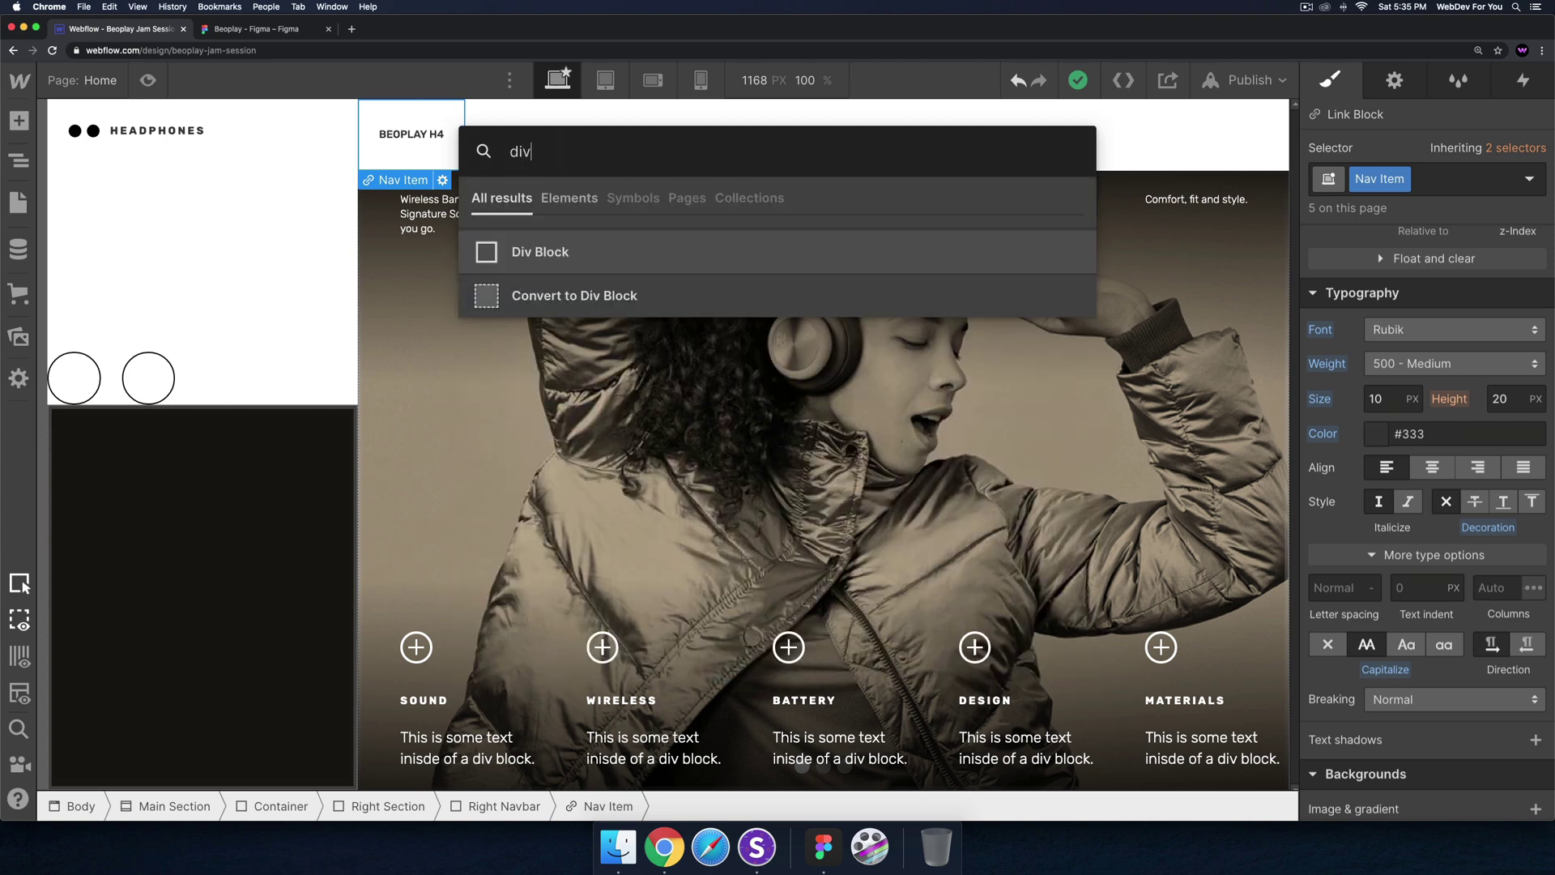
{"action": "key", "text": "Return"}
{"action": "key", "text": "super+Return"}
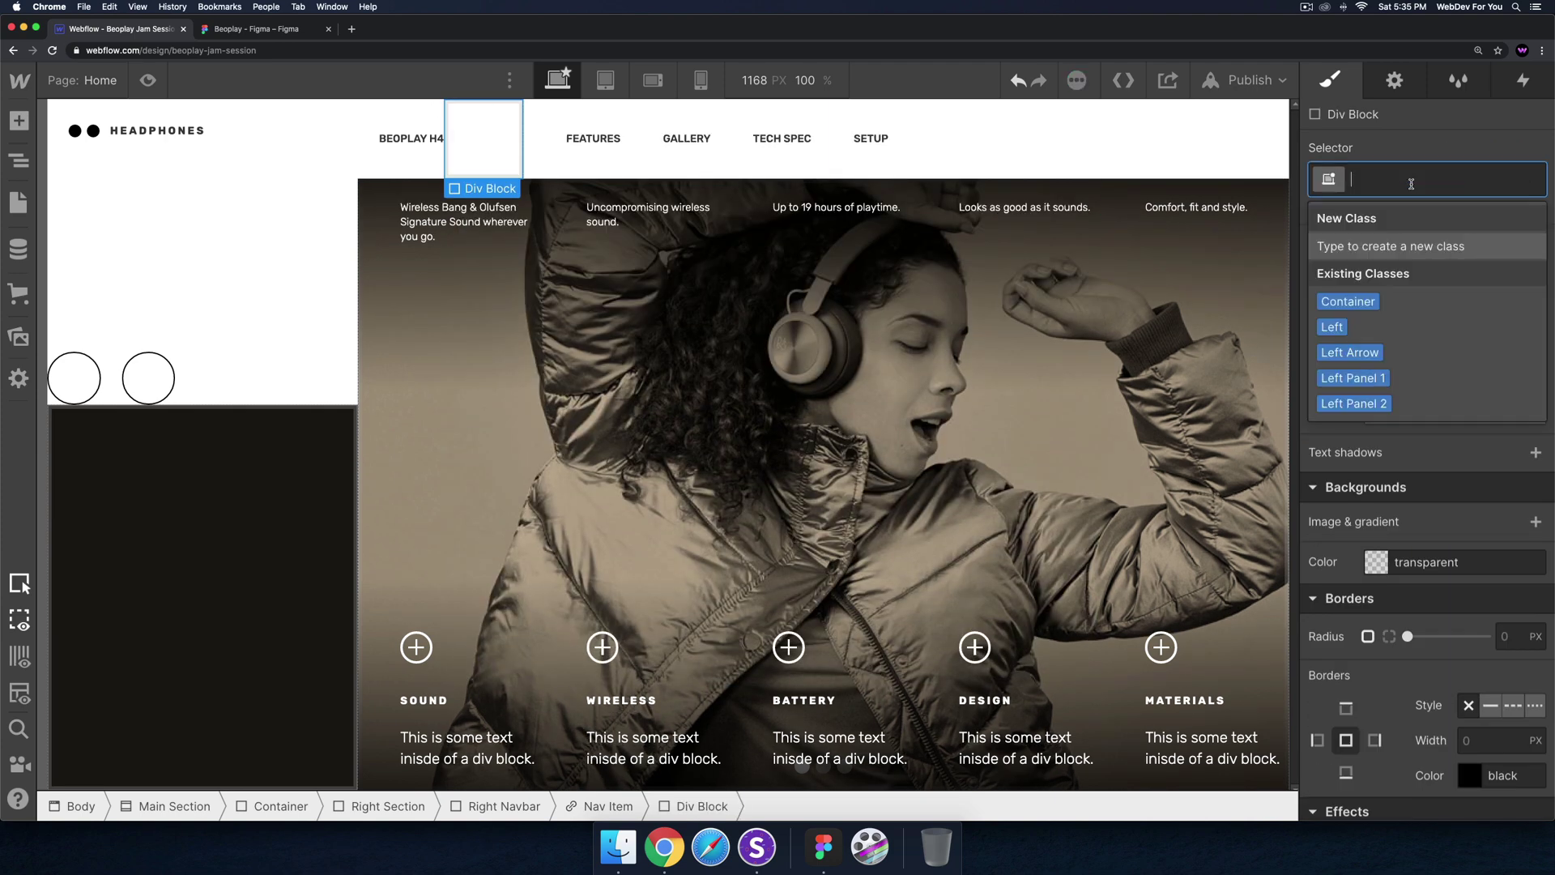
{"action": "type", "text": "Nav Item"}
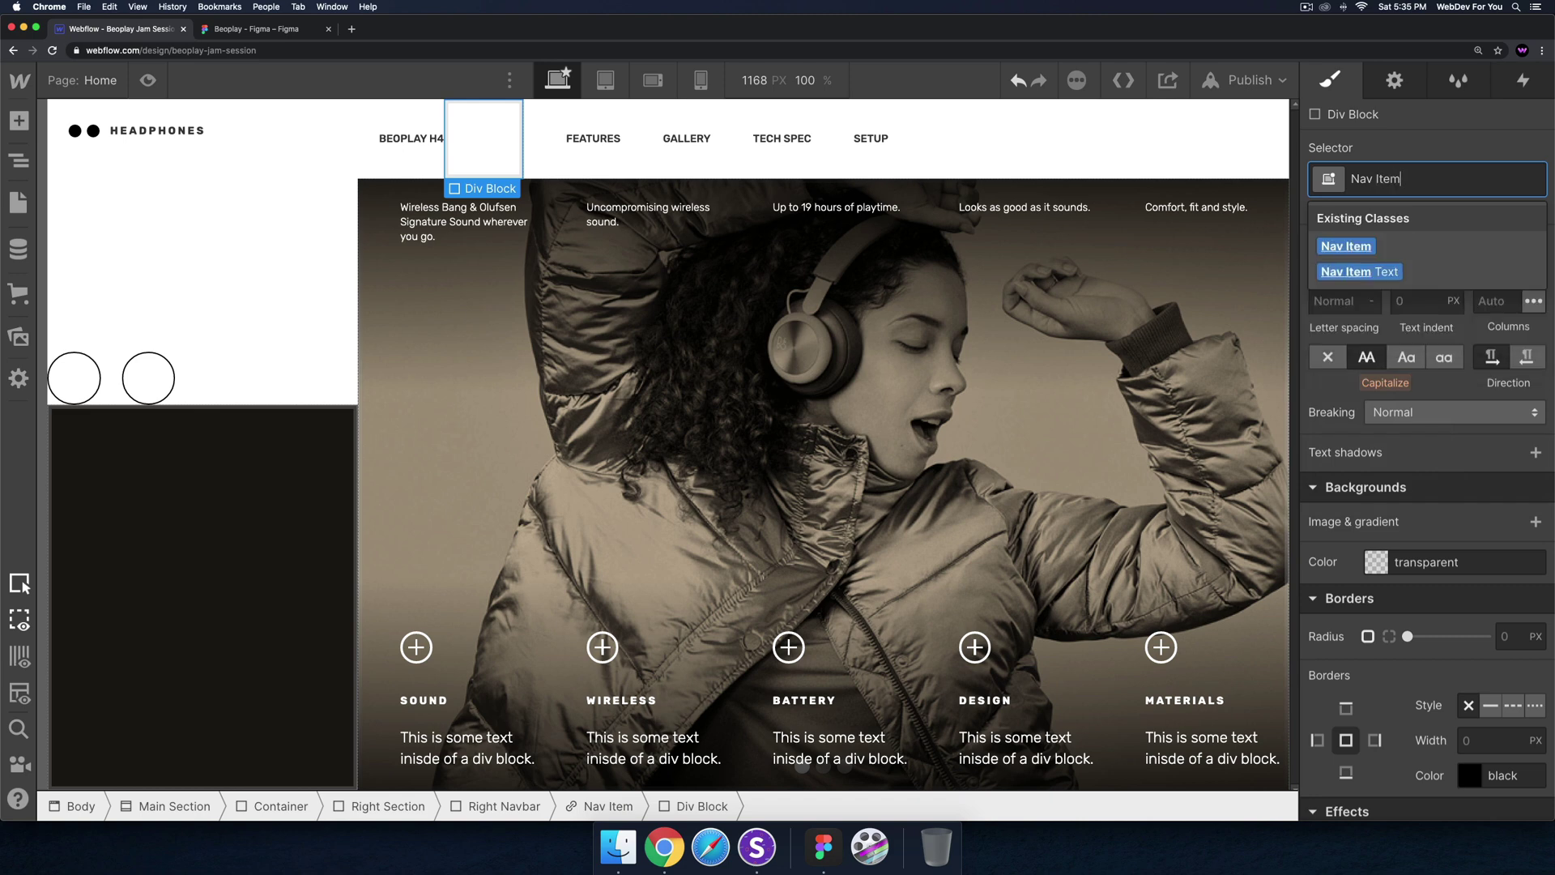
{"action": "type", "text": " Line"}
{"action": "key", "text": "Return"}
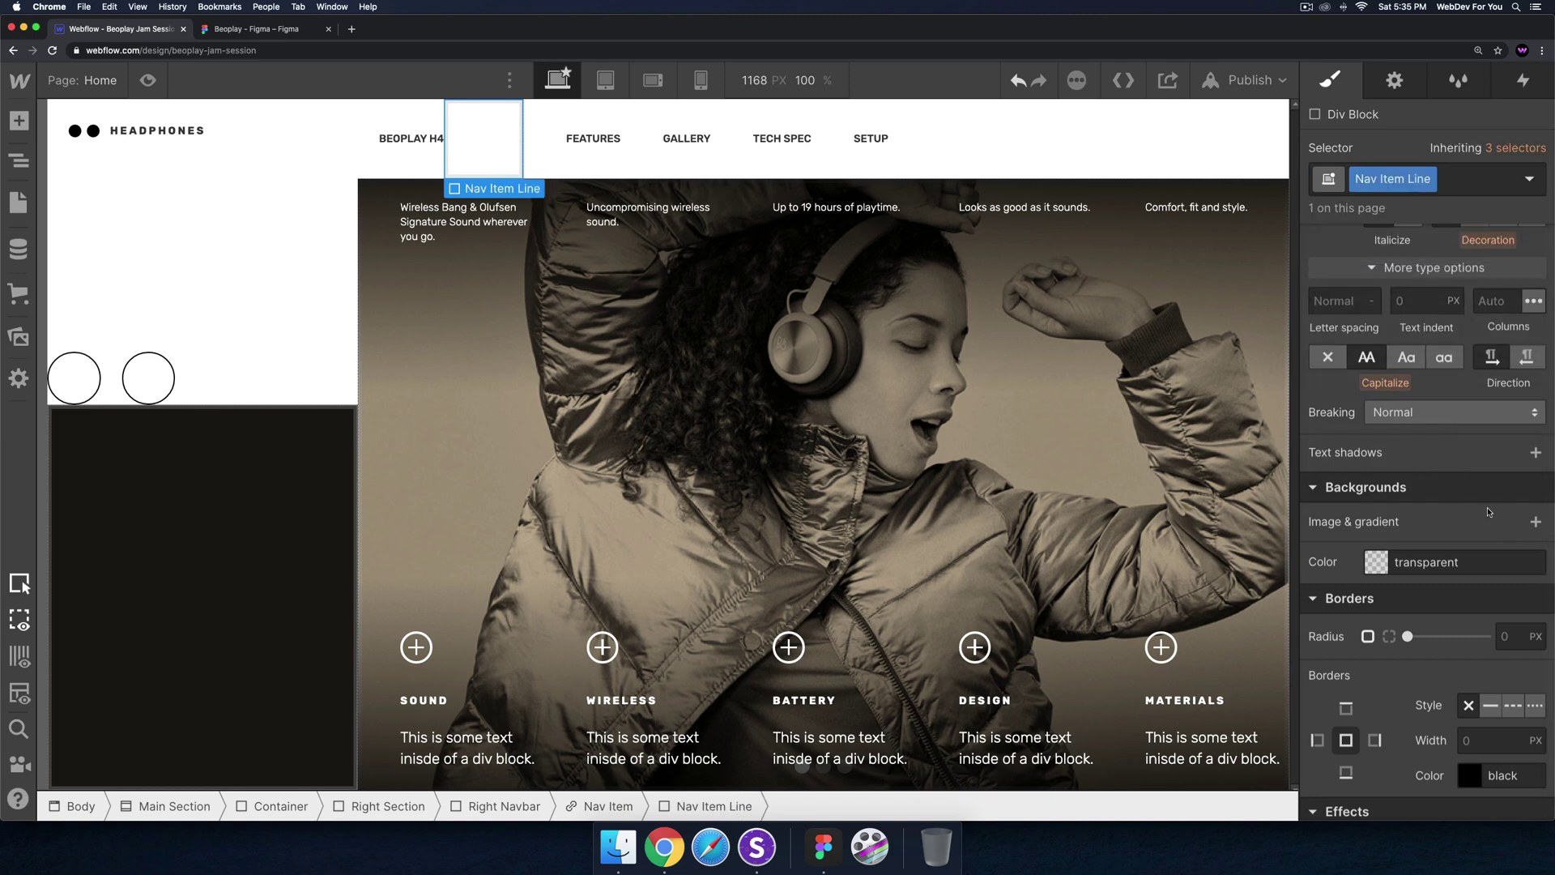
{"action": "scroll", "coordinate": [1471, 491], "scroll_direction": "up", "scroll_amount": 5}
Give the Nav Item Line a 1 px width and absolute positioning with top offset 0
{"action": "left_click", "coordinate": [1389, 396]}
{"action": "type", "text": "1"}
{"action": "key", "text": "Return"}
{"action": "key", "text": "Tab"}
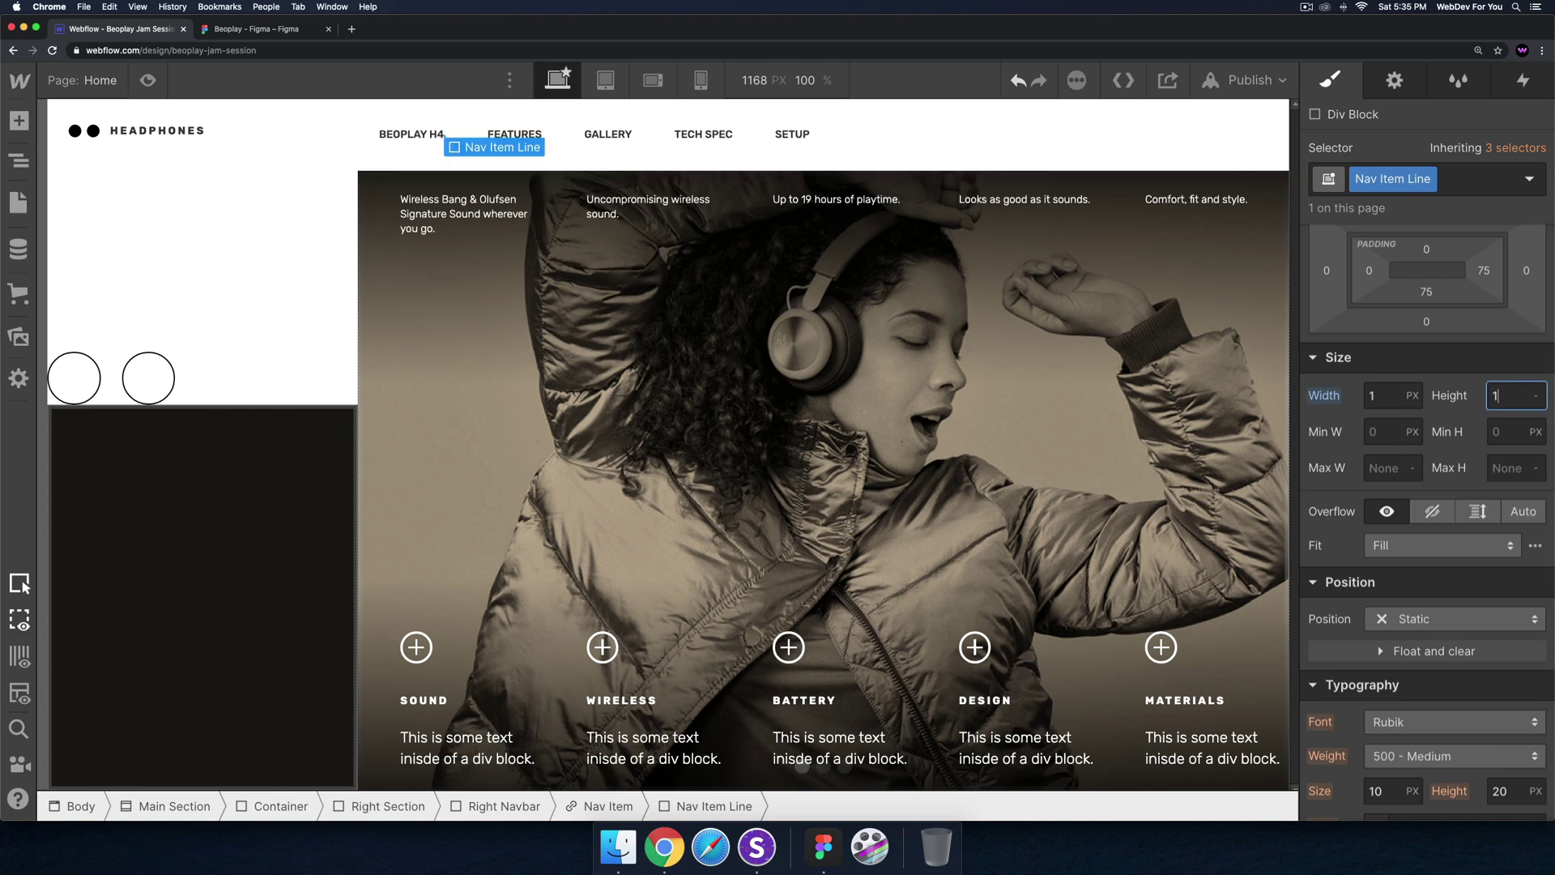
{"action": "scroll", "coordinate": [1437, 554], "scroll_direction": "down", "scroll_amount": 3}
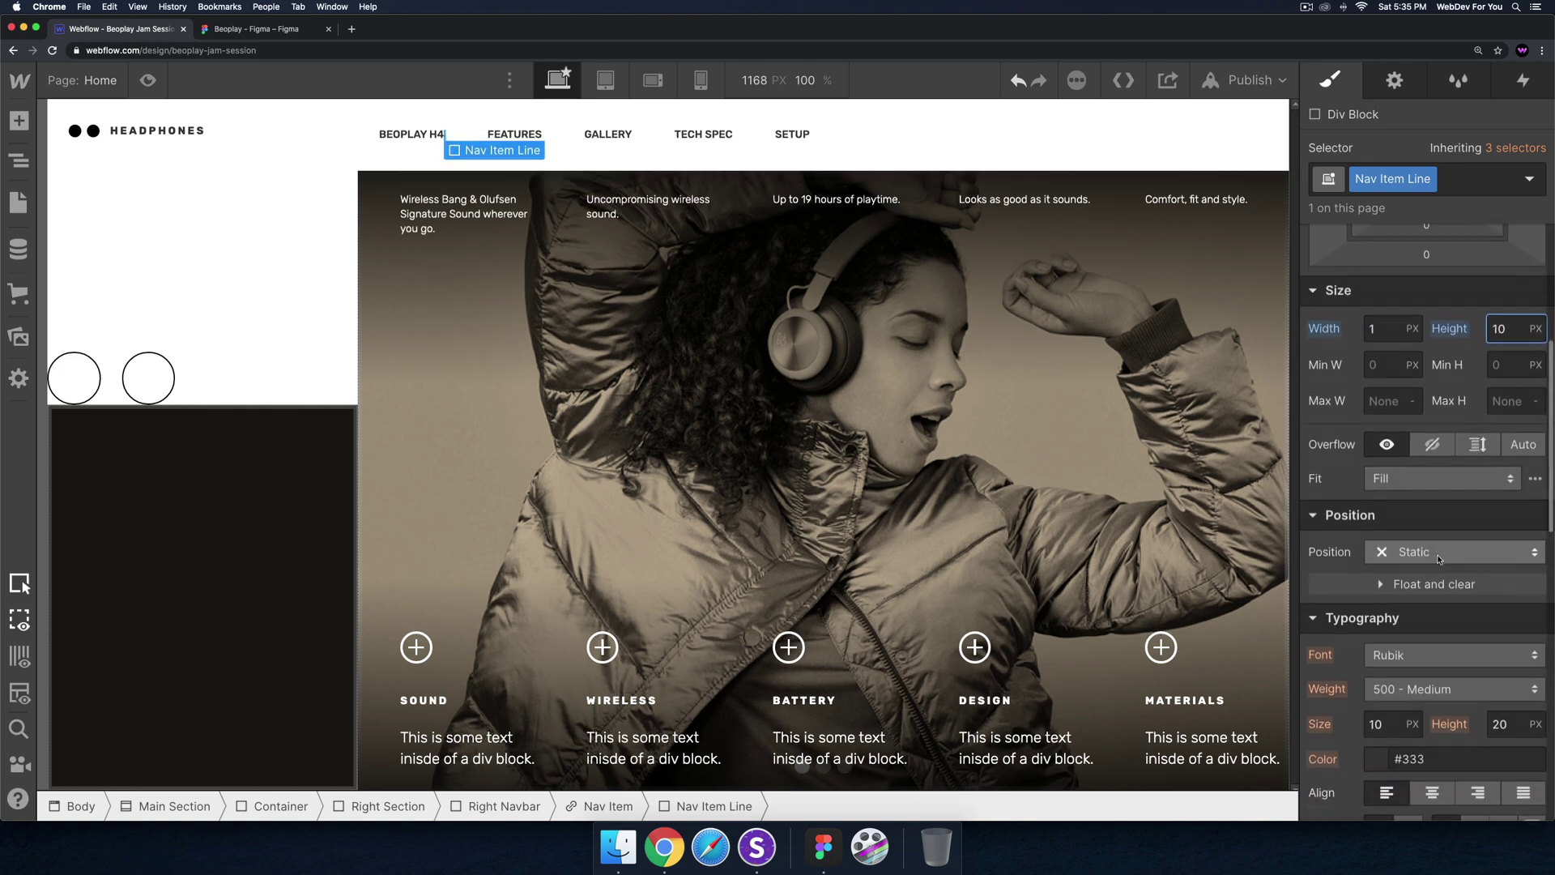
{"action": "left_click", "coordinate": [1426, 501]}
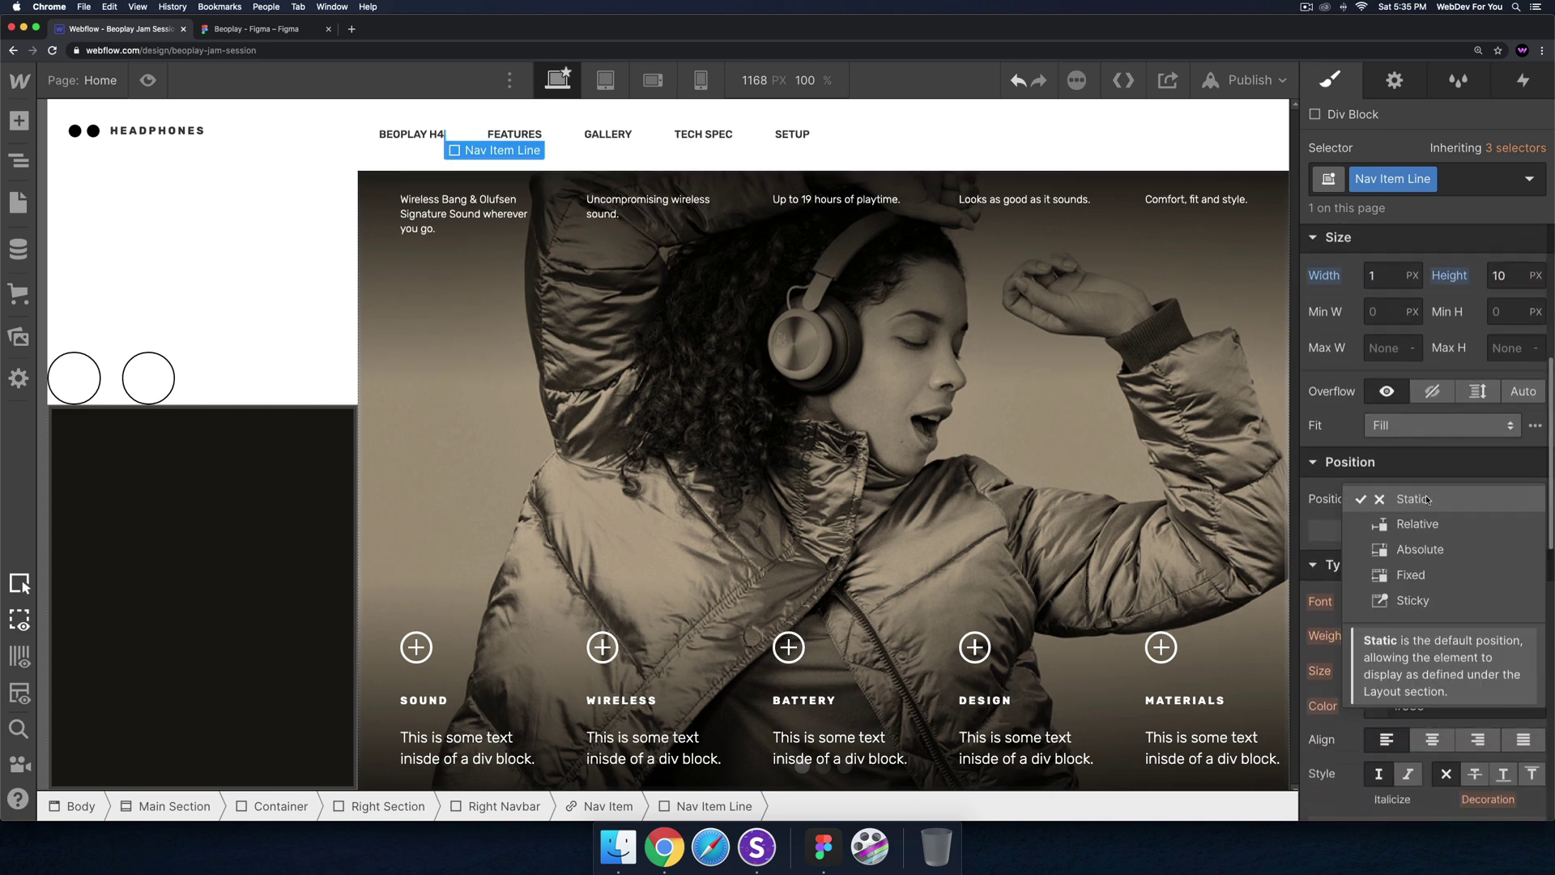
{"action": "left_click", "coordinate": [1417, 549]}
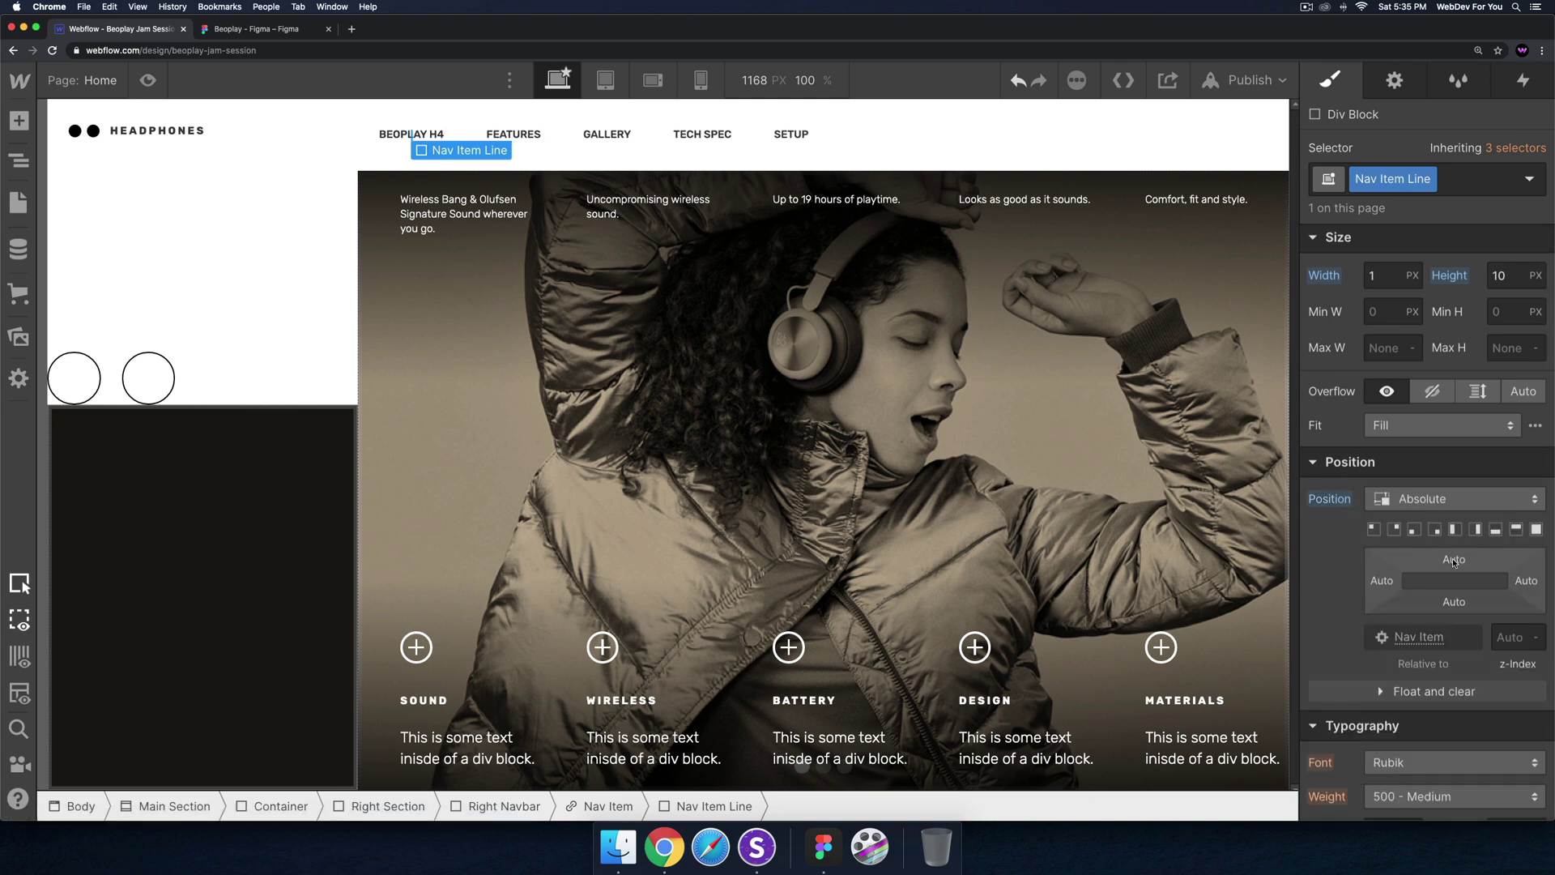
{"action": "left_click", "coordinate": [1454, 559]}
{"action": "type", "text": "0"}
{"action": "key", "text": "Return"}
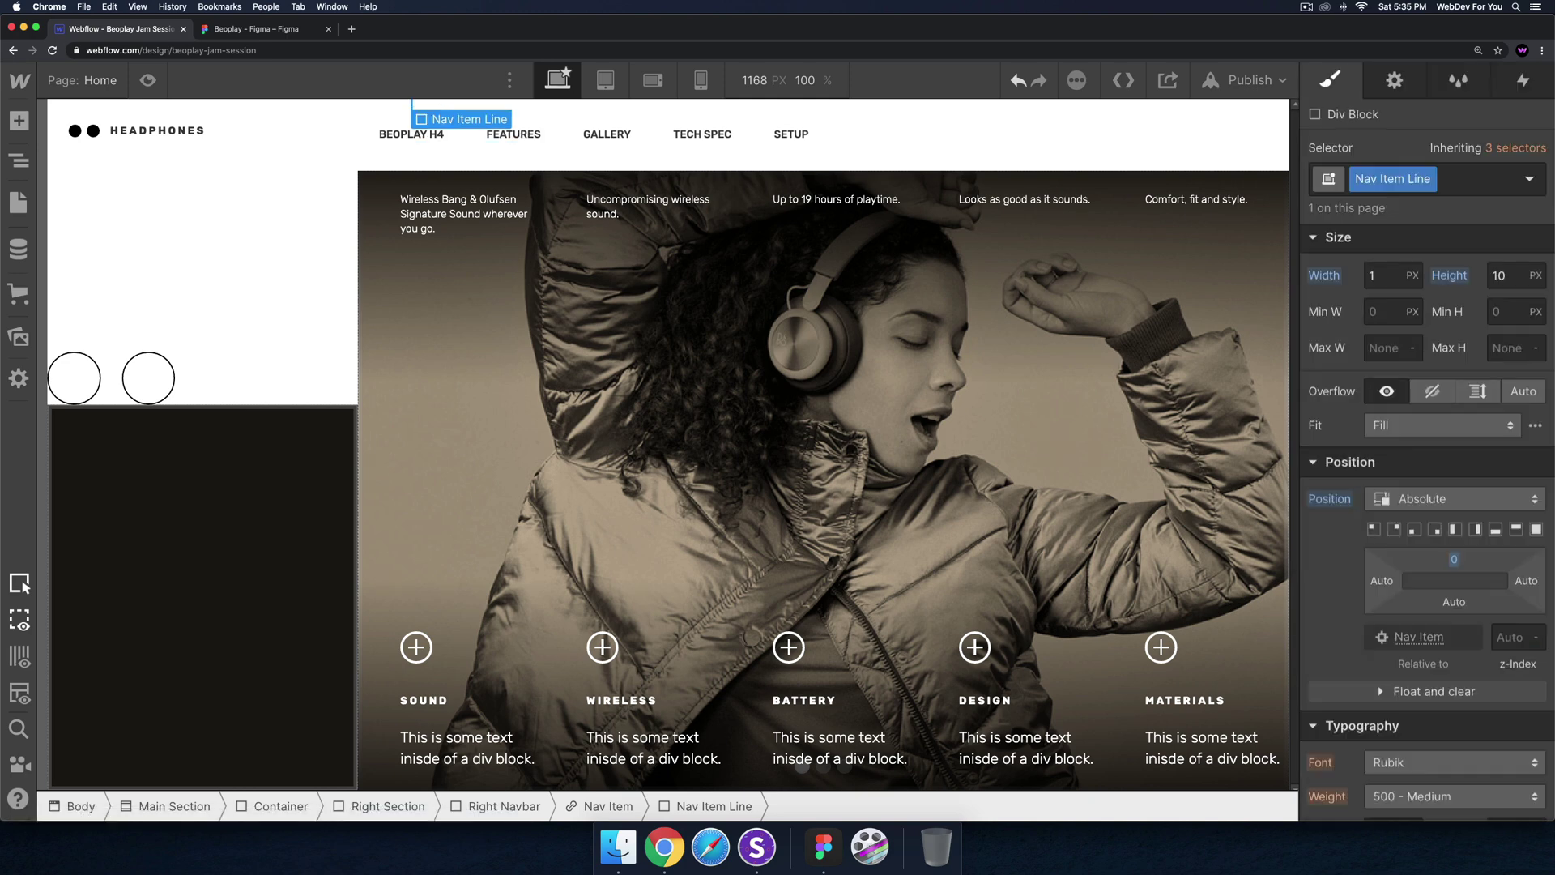
Set the Nav Item Line's background colour to black
{"action": "scroll", "coordinate": [1450, 579], "scroll_direction": "down", "scroll_amount": 6}
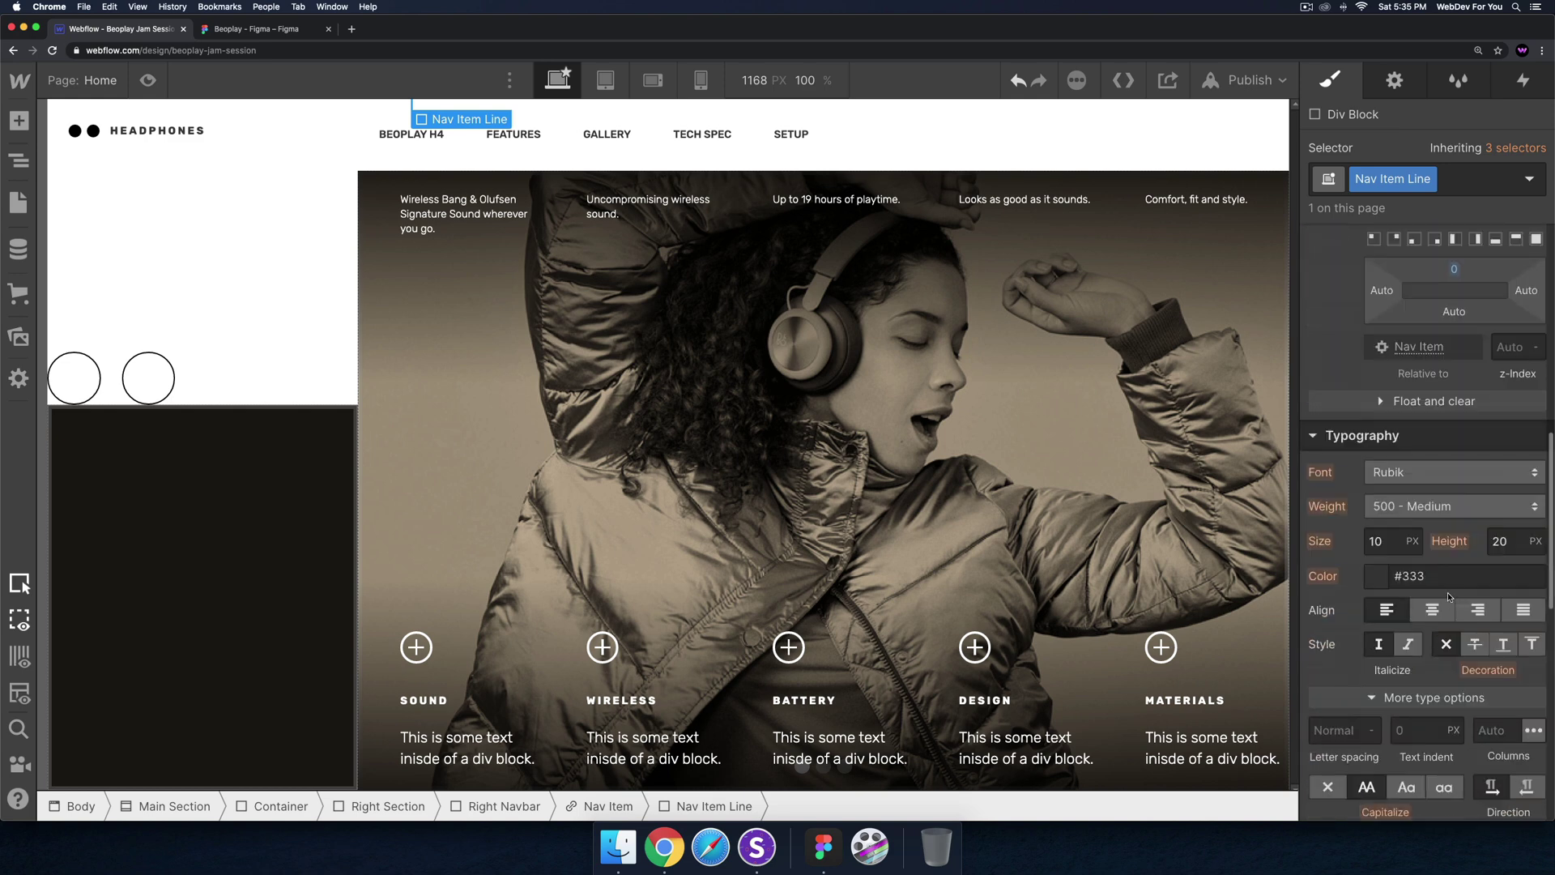
{"action": "scroll", "coordinate": [1409, 575], "scroll_direction": "down", "scroll_amount": 5}
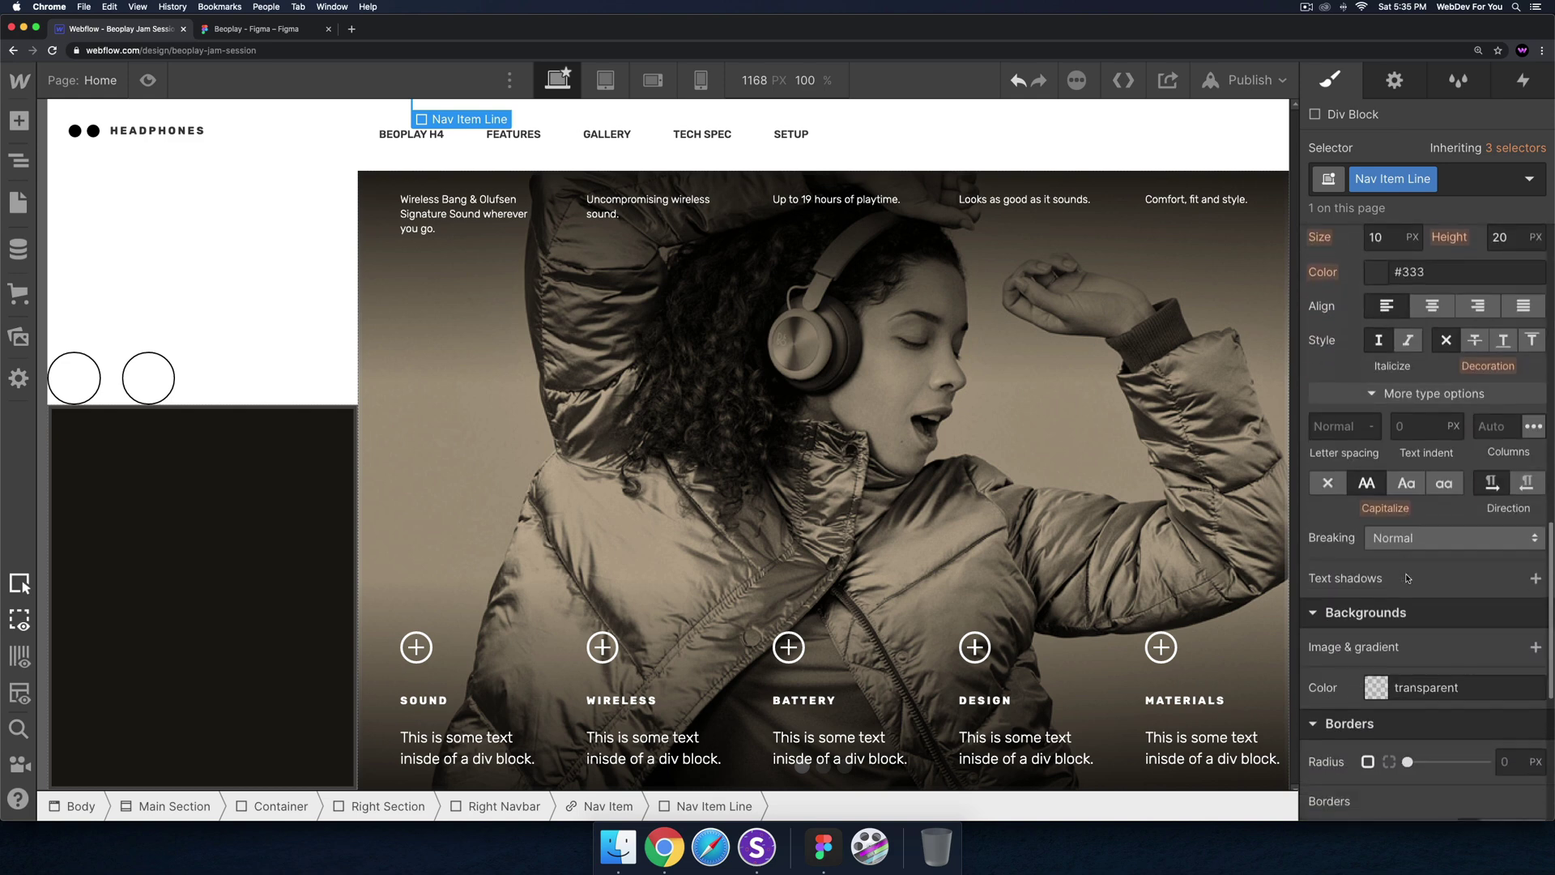
{"action": "left_click", "coordinate": [1369, 683]}
{"action": "left_click_drag", "start_coordinate": [1328, 438], "coordinate": [1298, 494]}
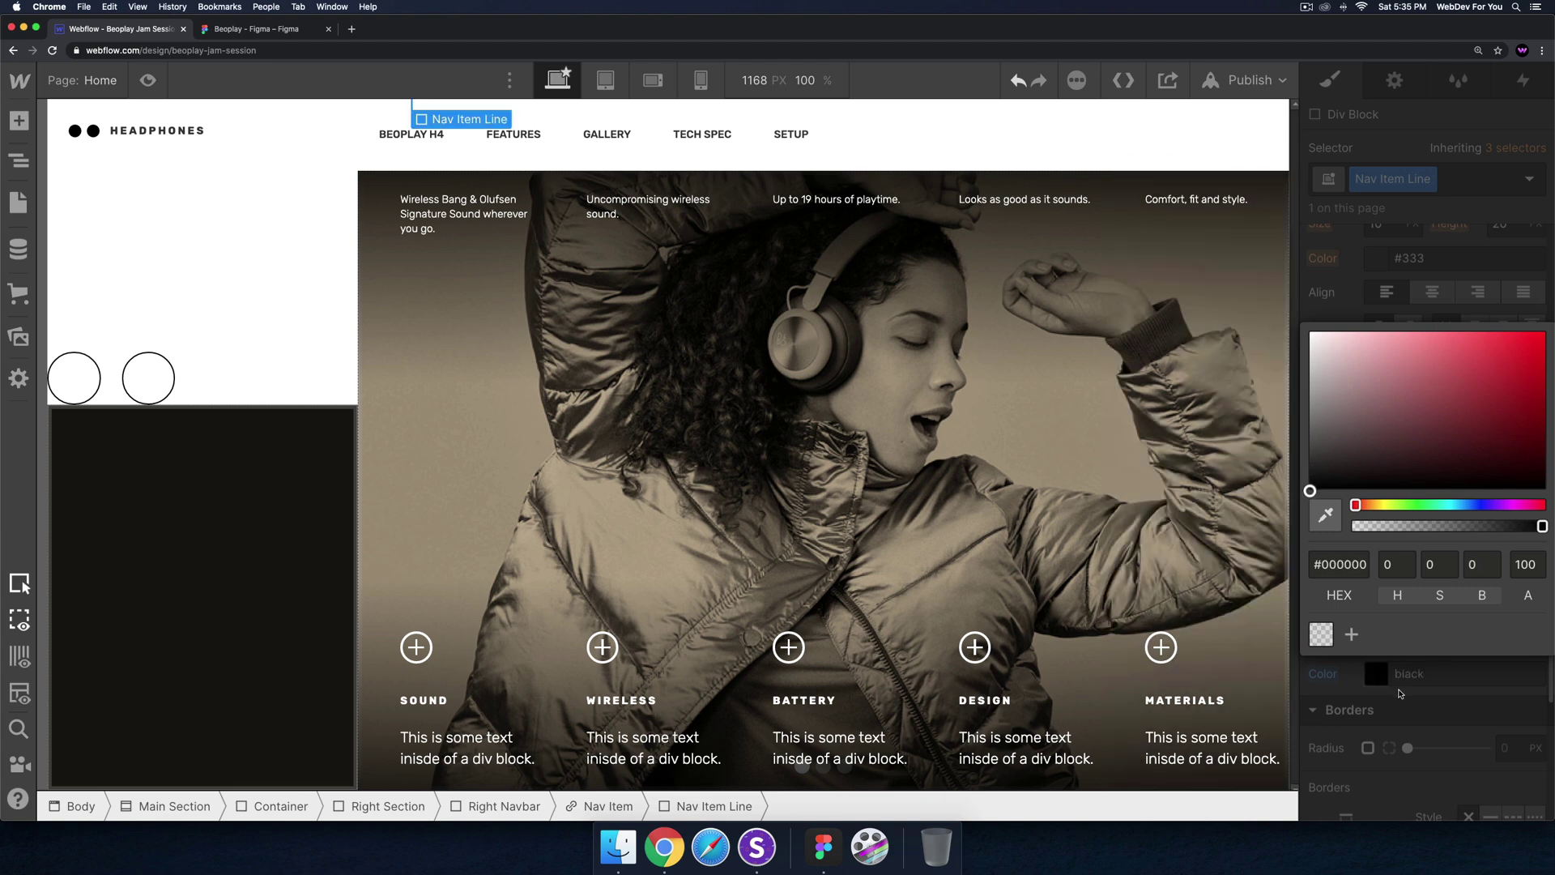
{"action": "left_click", "coordinate": [1402, 695]}
Check the line marker on BEOPLAY H4, FEATURES, GALLERY, TECH SPEC and SETUP nav items
{"action": "left_click", "coordinate": [412, 133]}
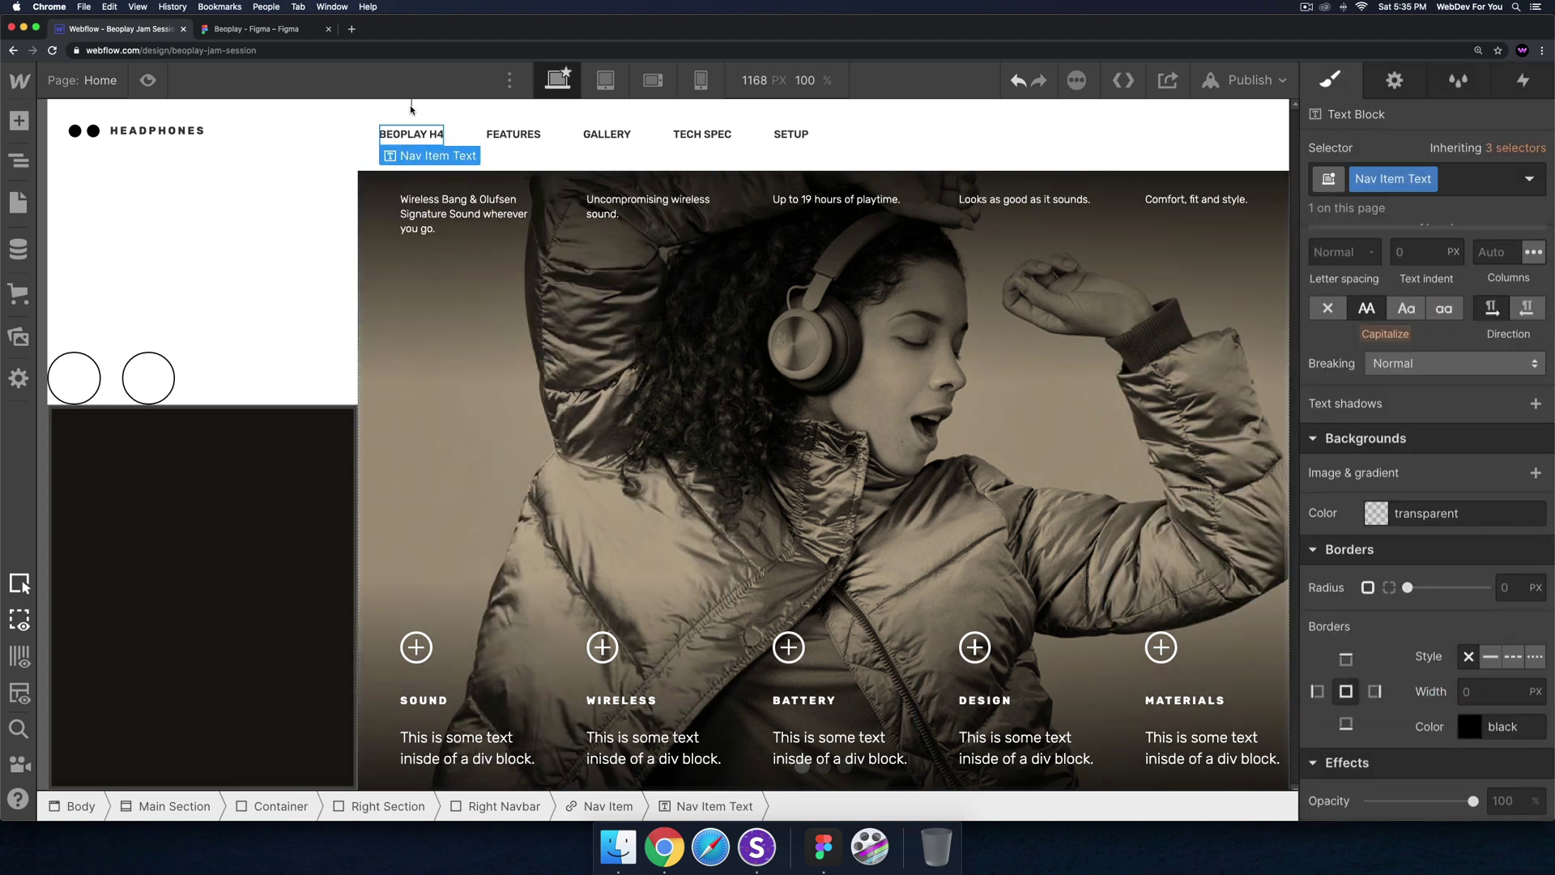
{"action": "left_click", "coordinate": [19, 160]}
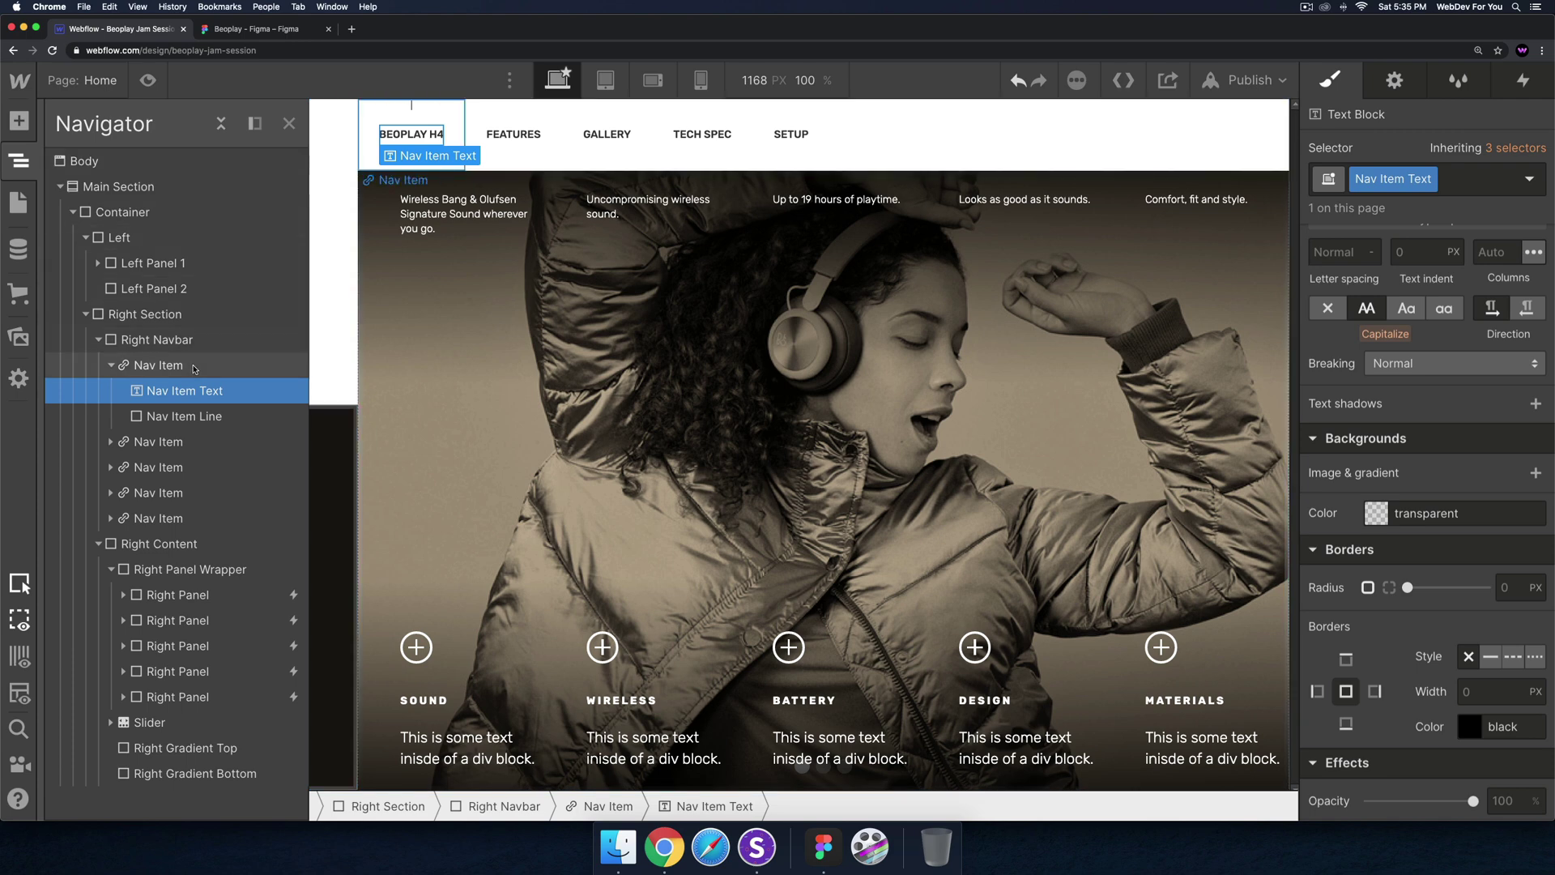
{"action": "left_click", "coordinate": [179, 420]}
{"action": "left_click", "coordinate": [519, 146]}
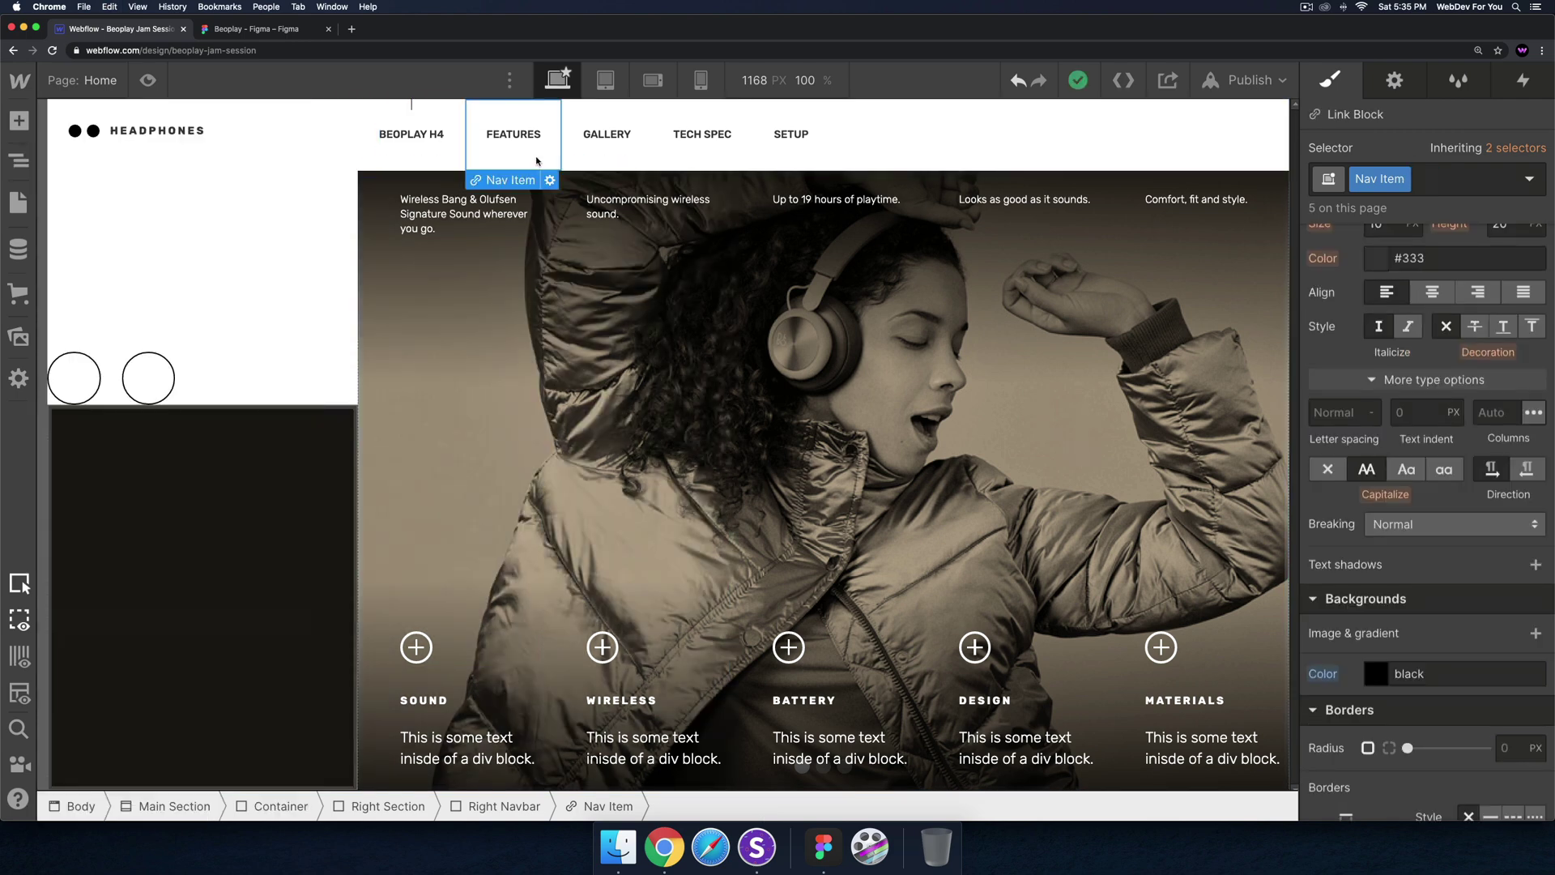
{"action": "left_click", "coordinate": [608, 156]}
{"action": "left_click", "coordinate": [715, 156]}
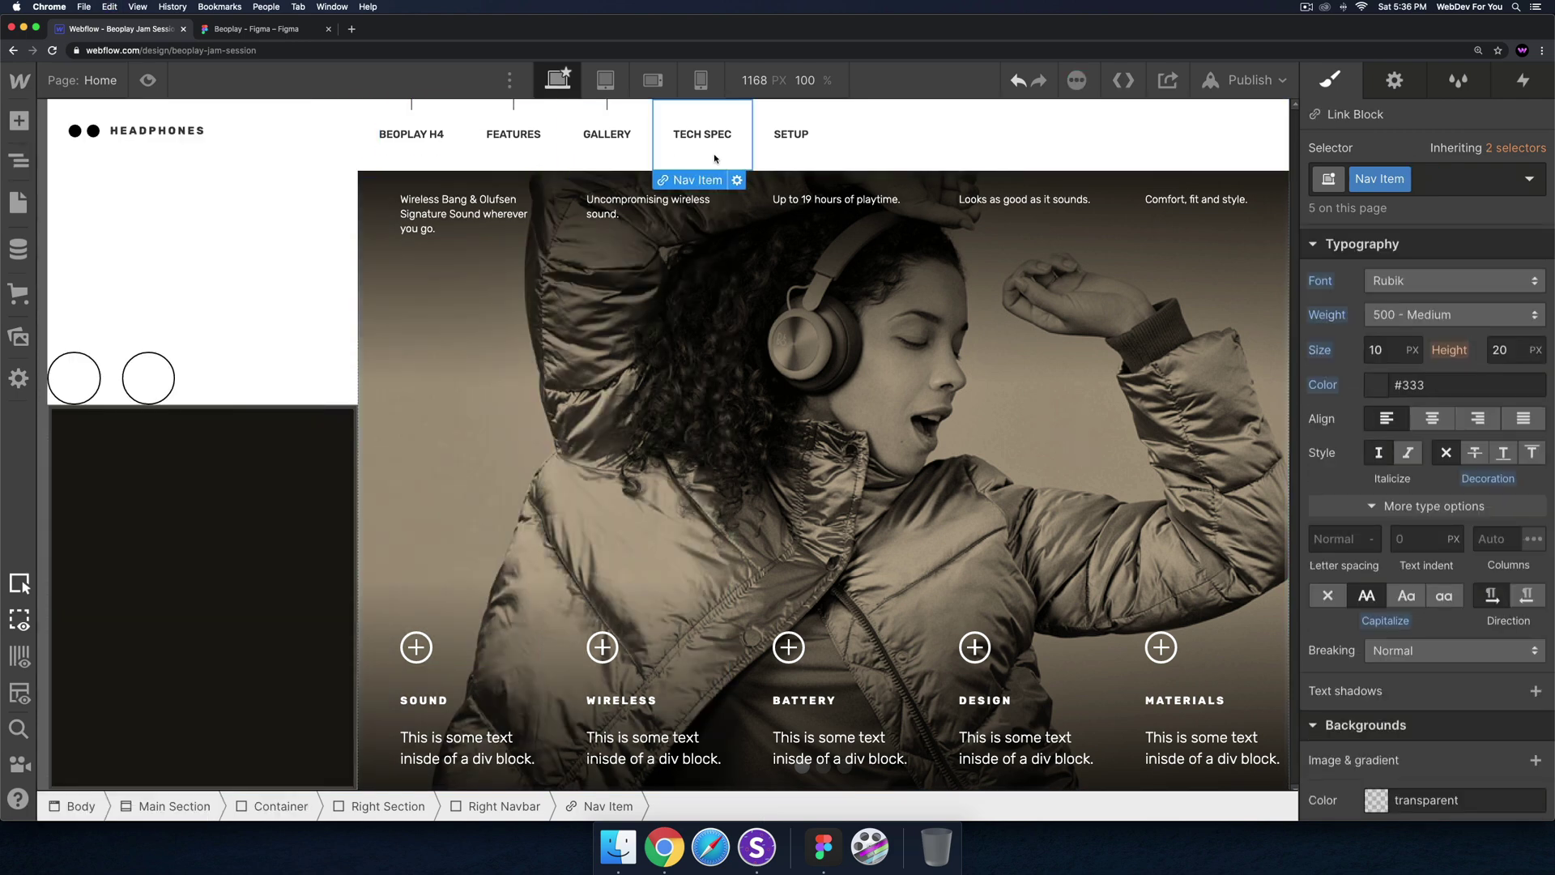
{"action": "left_click", "coordinate": [792, 158]}
{"action": "left_click", "coordinate": [395, 144]}
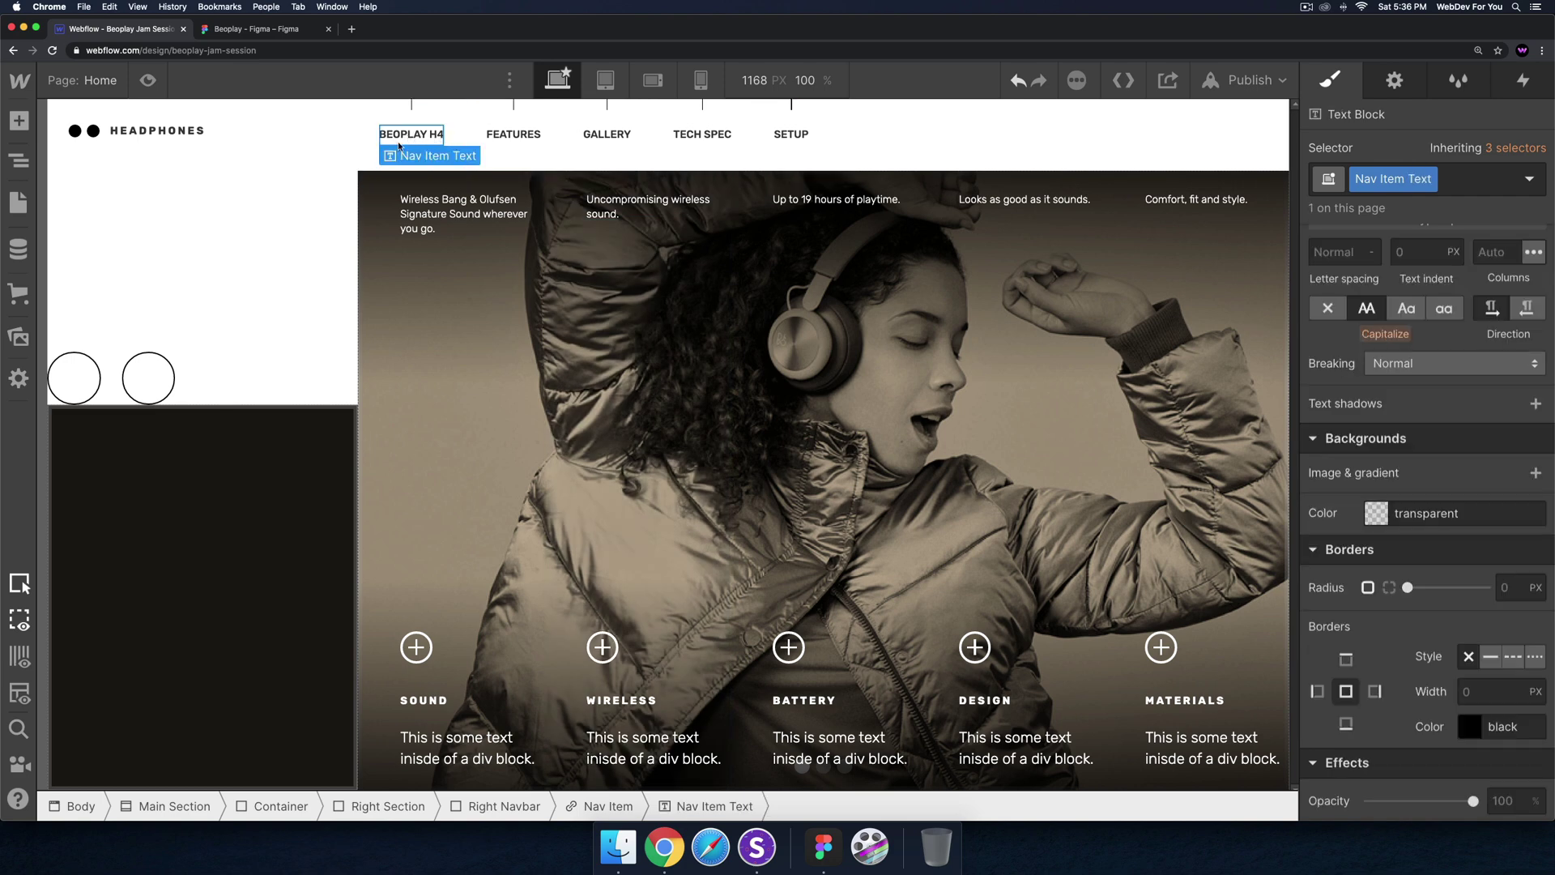
Select the BEOPLAY H4 nav item and its text, then switch to the Figma mockup
{"action": "left_click", "coordinate": [412, 115]}
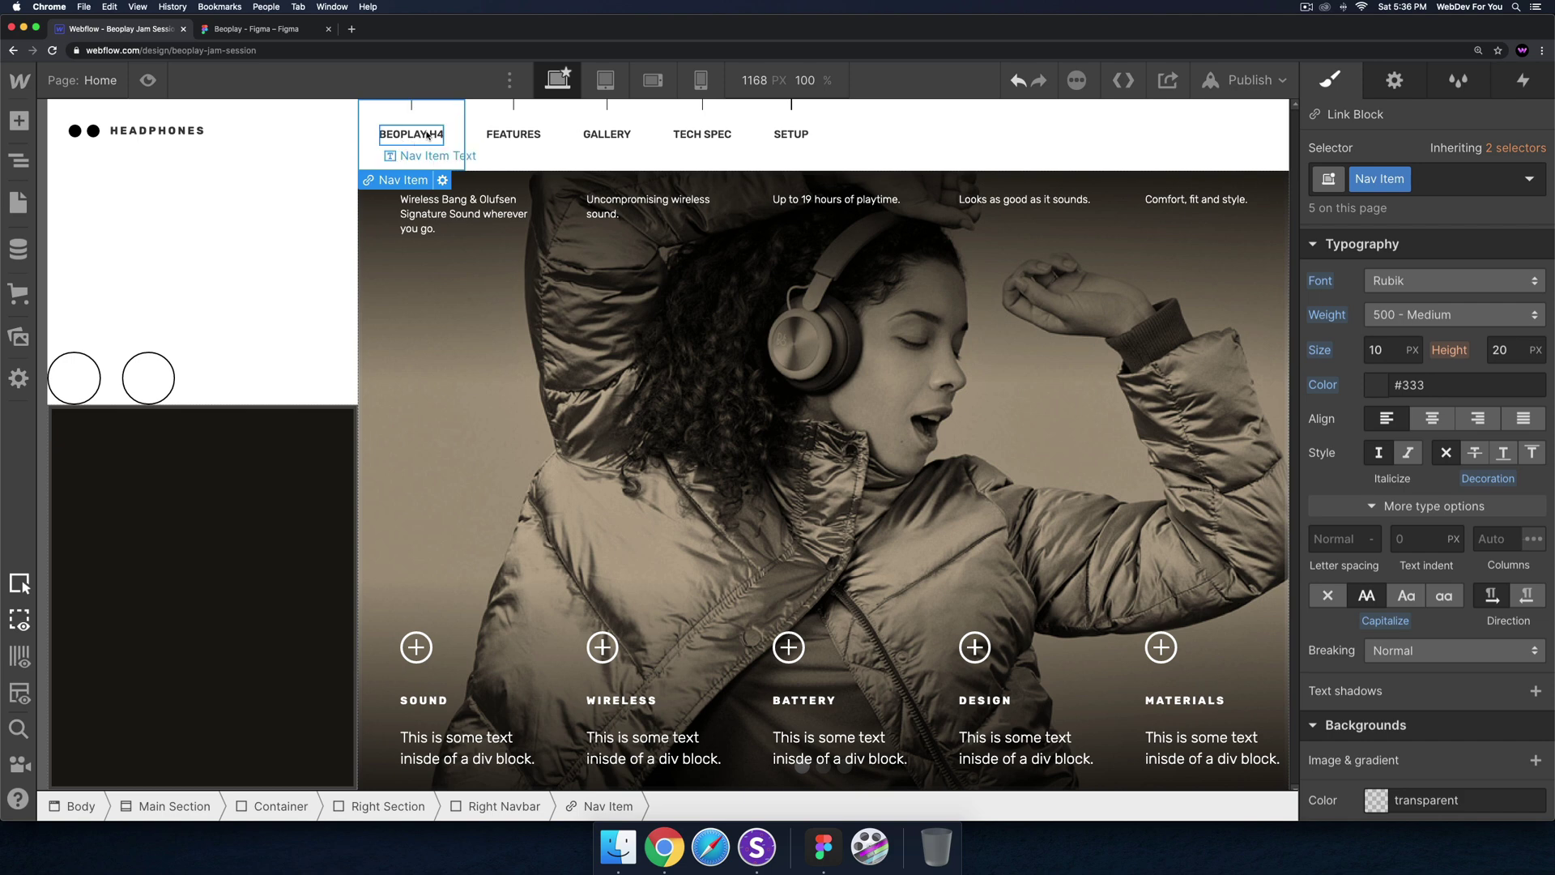
{"action": "left_click", "coordinate": [430, 136]}
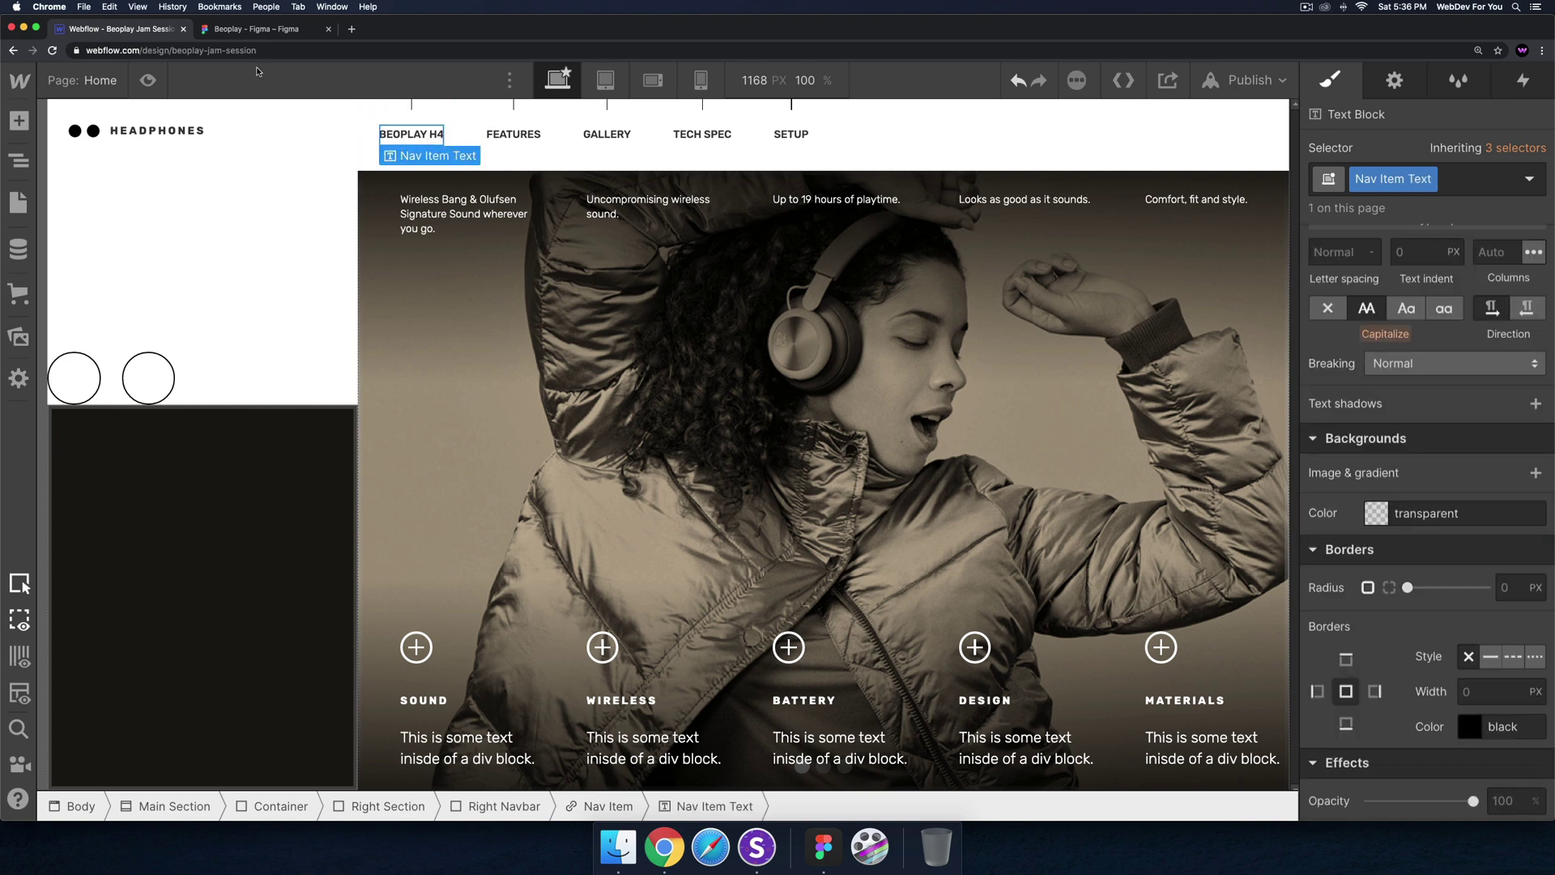
{"action": "left_click", "coordinate": [256, 29]}
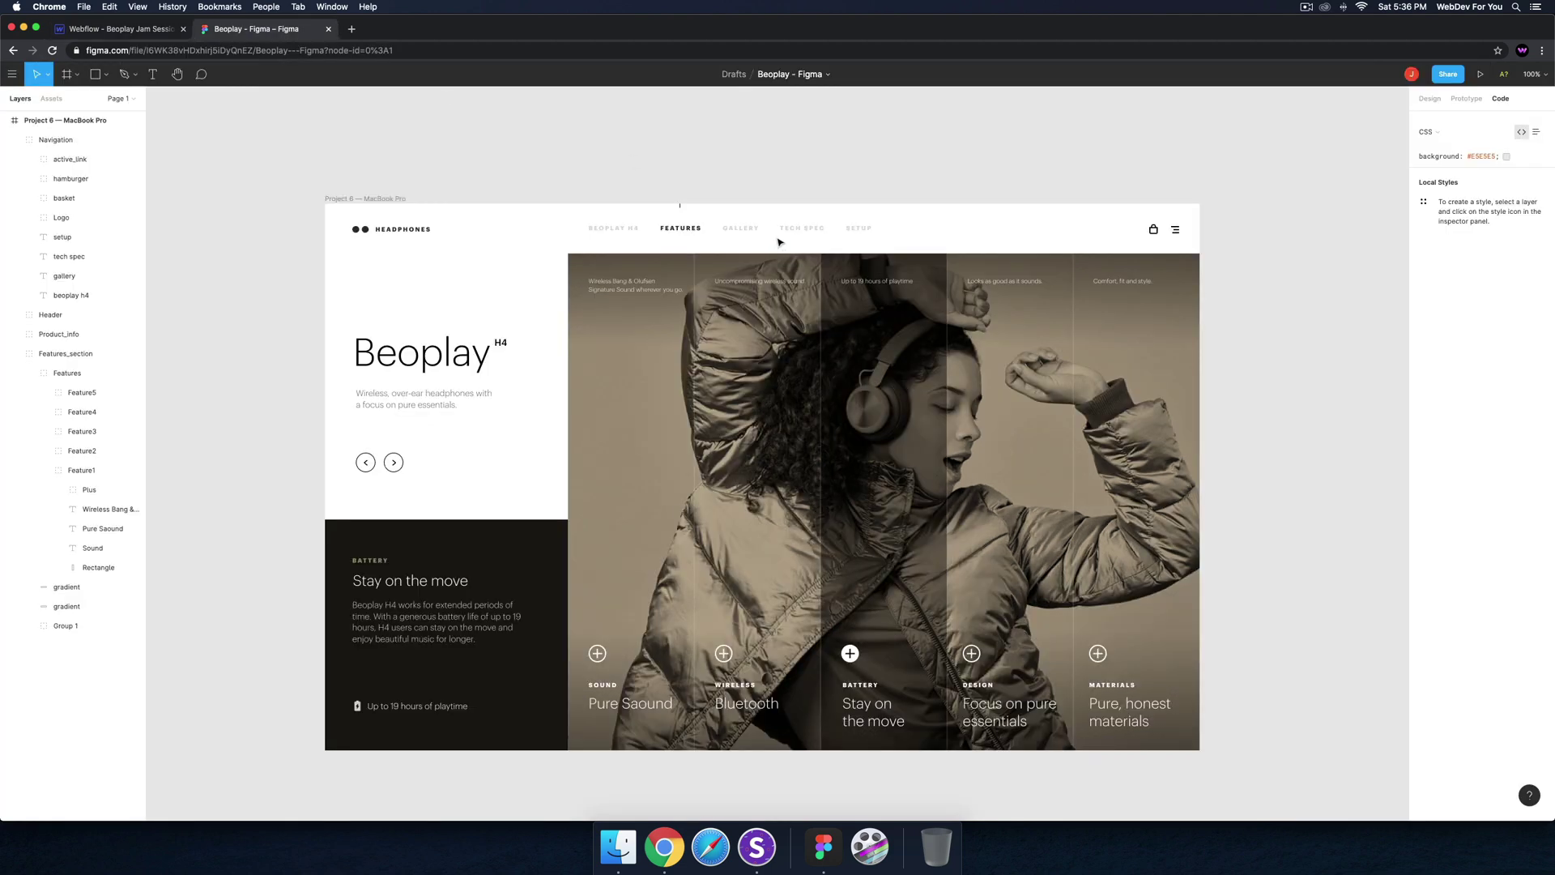
Read the beoplay h4 text layer's CSS in Figma, noting rgba(41, 41, 41, 0.2)
{"action": "left_click", "coordinate": [611, 231]}
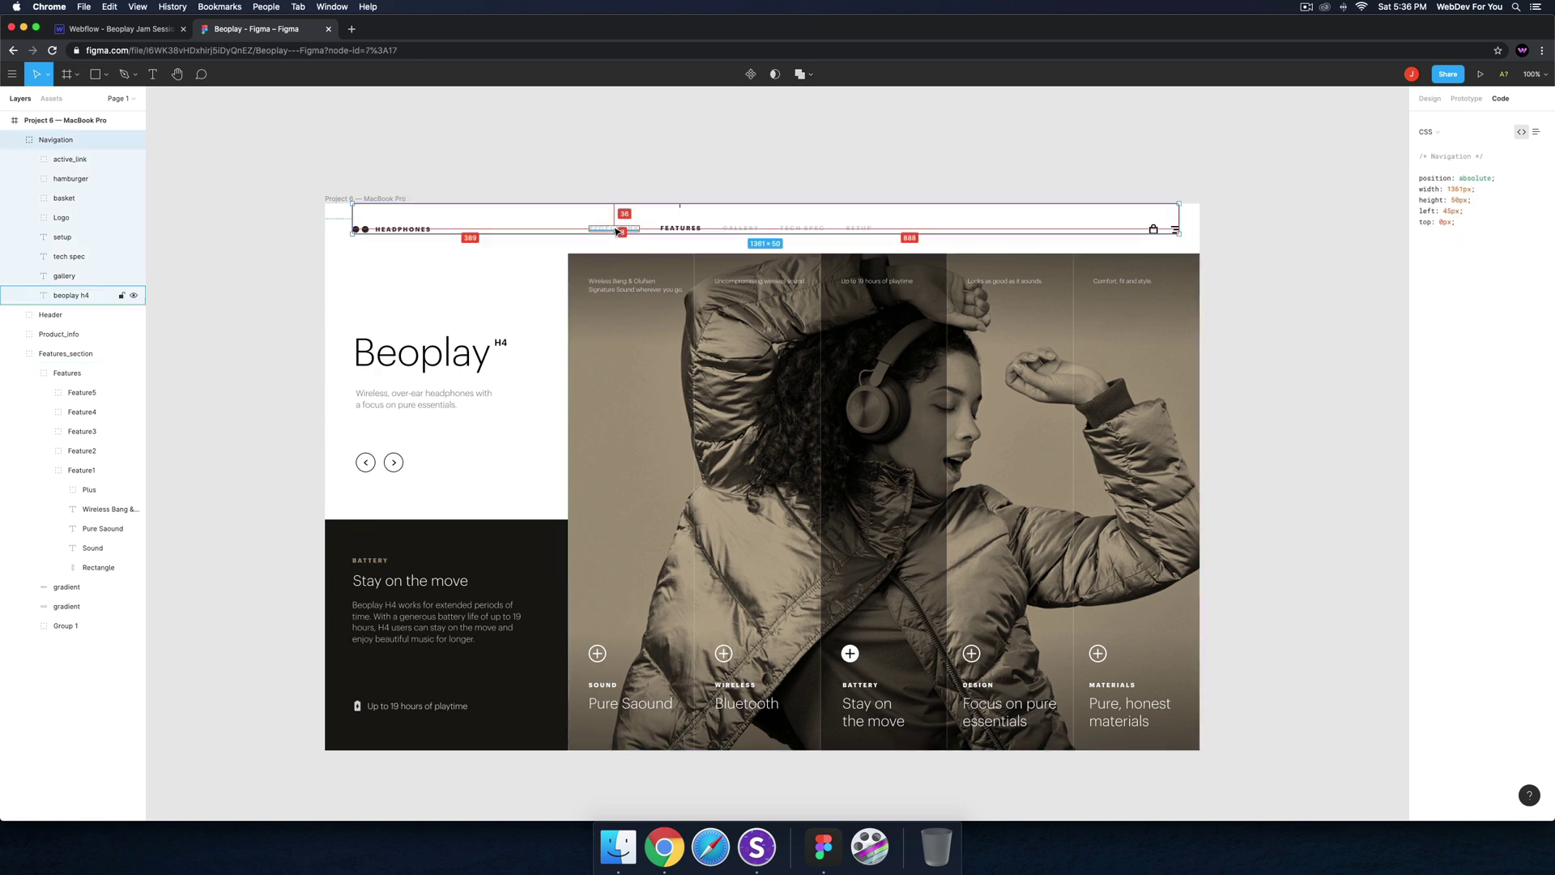
{"action": "scroll", "coordinate": [616, 232], "scroll_direction": "up", "scroll_amount": 5}
{"action": "left_click", "coordinate": [464, 276]}
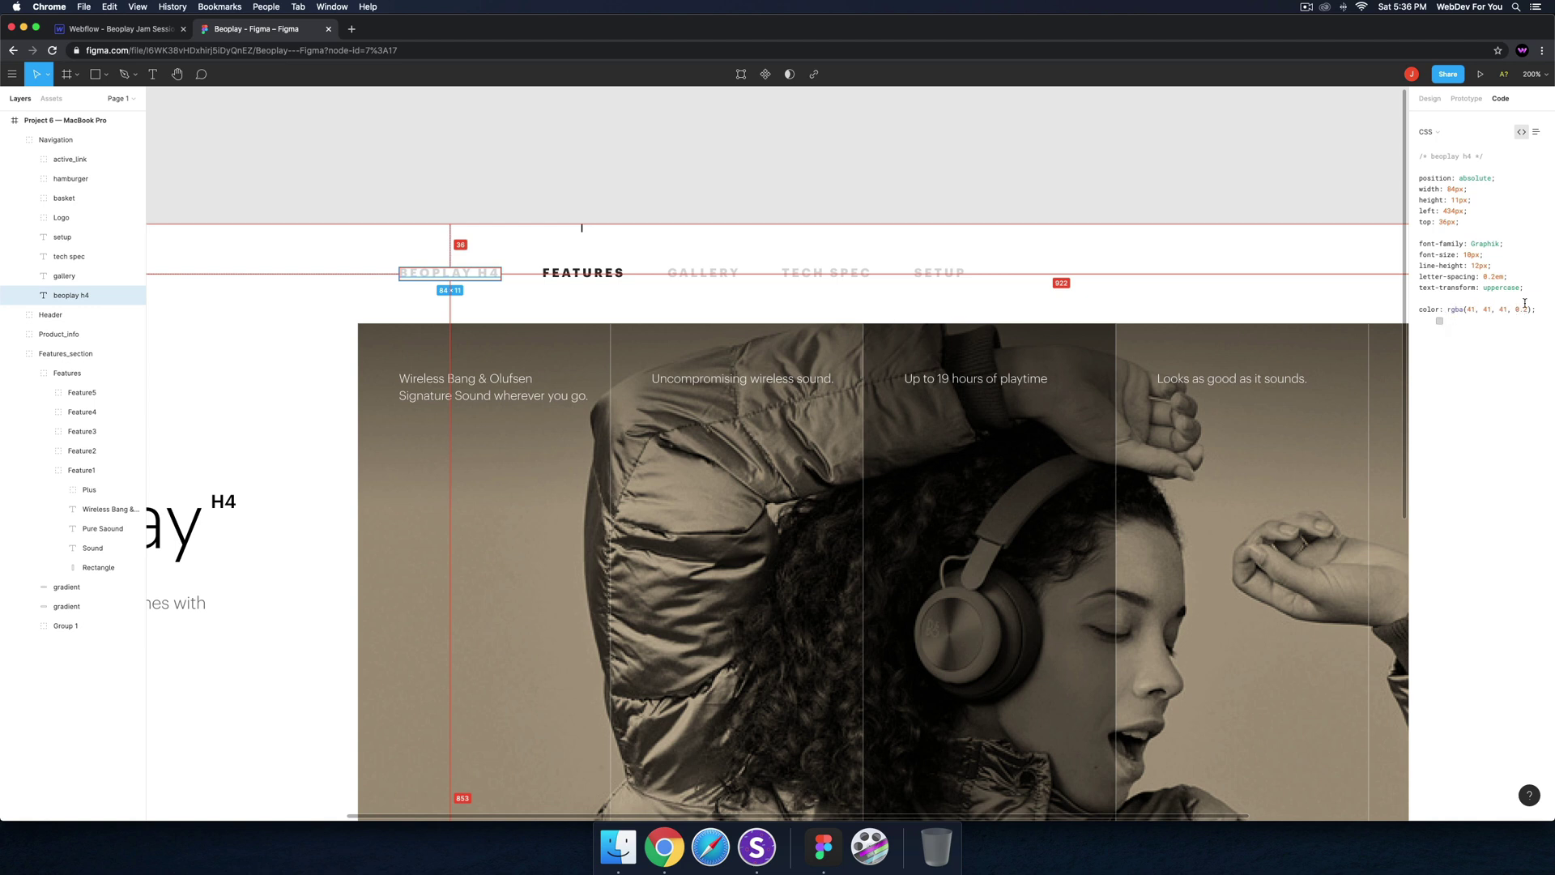
{"action": "left_click", "coordinate": [122, 29]}
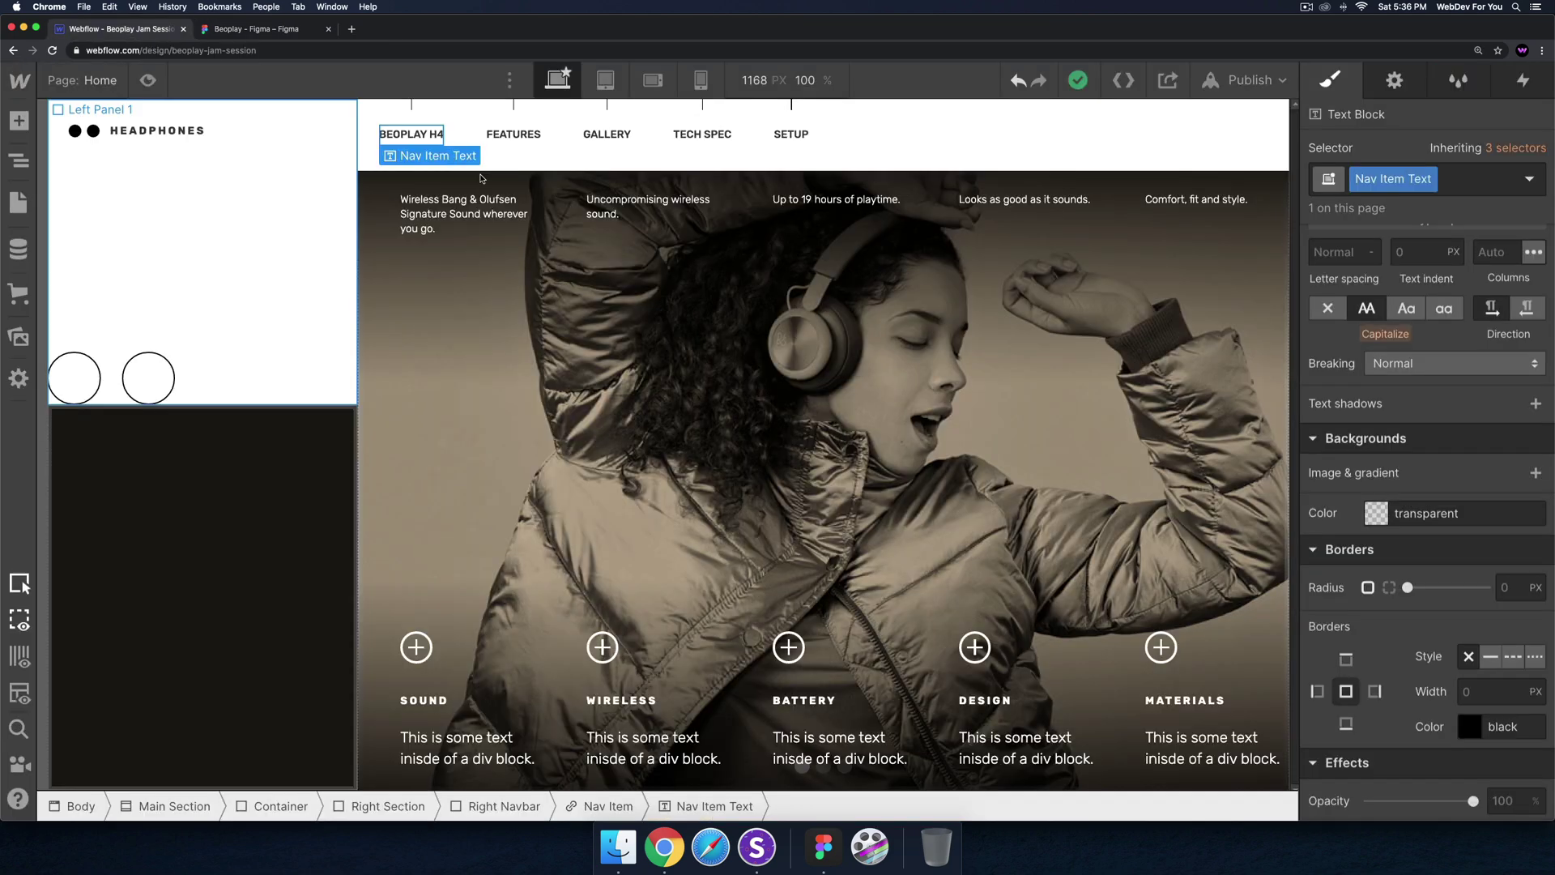
Set the Nav Item Text typography colour to RGB 41, 41, 41 with 20% alpha
{"action": "scroll", "coordinate": [1463, 500], "scroll_direction": "up", "scroll_amount": 4}
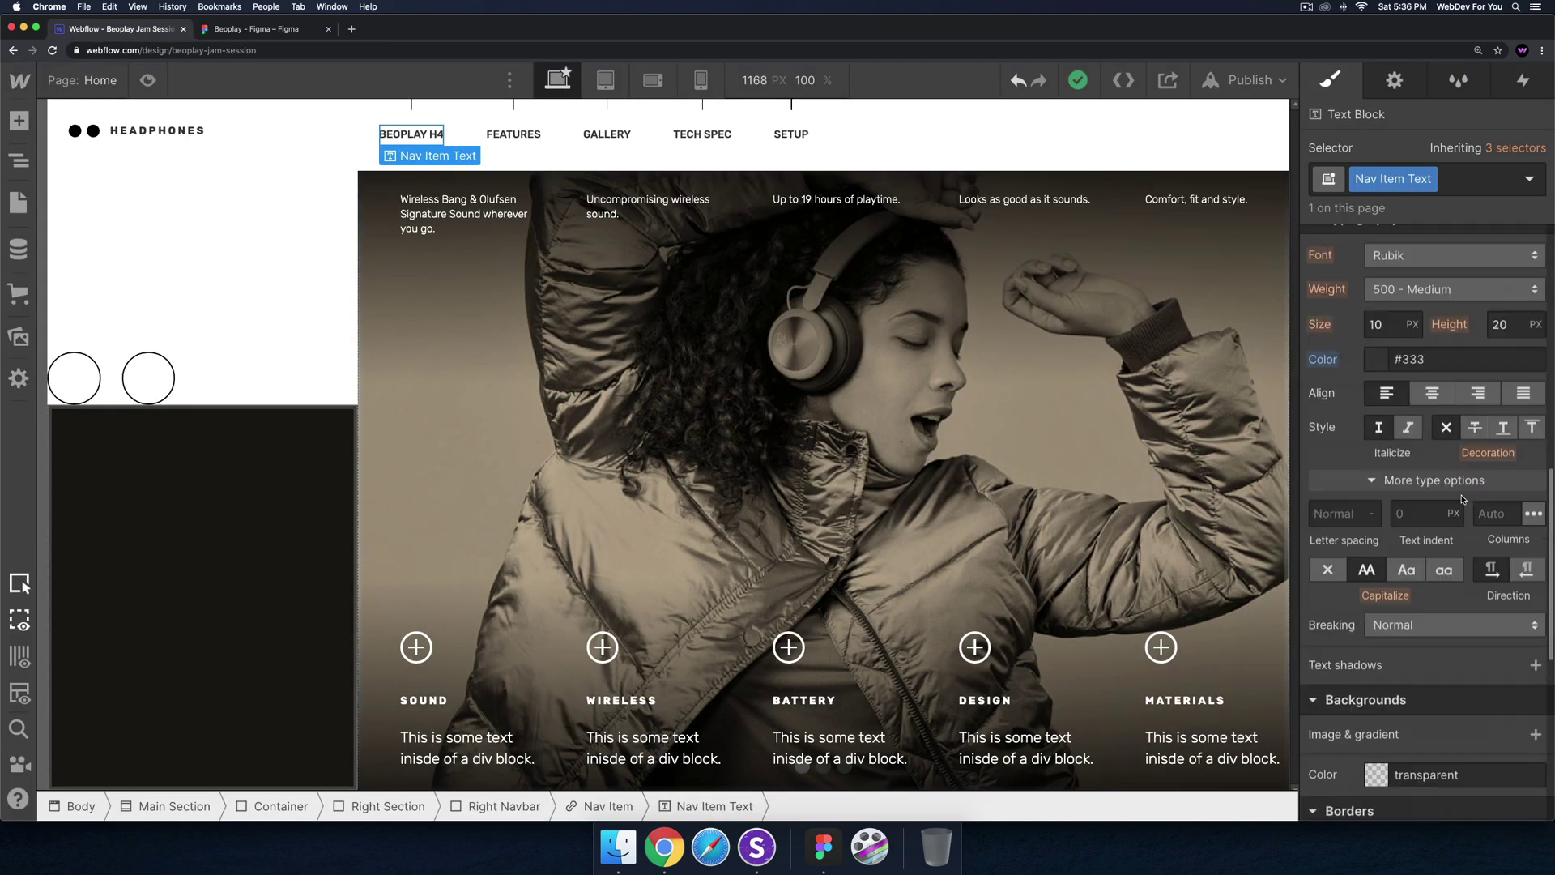
{"action": "scroll", "coordinate": [1463, 500], "scroll_direction": "up", "scroll_amount": 1}
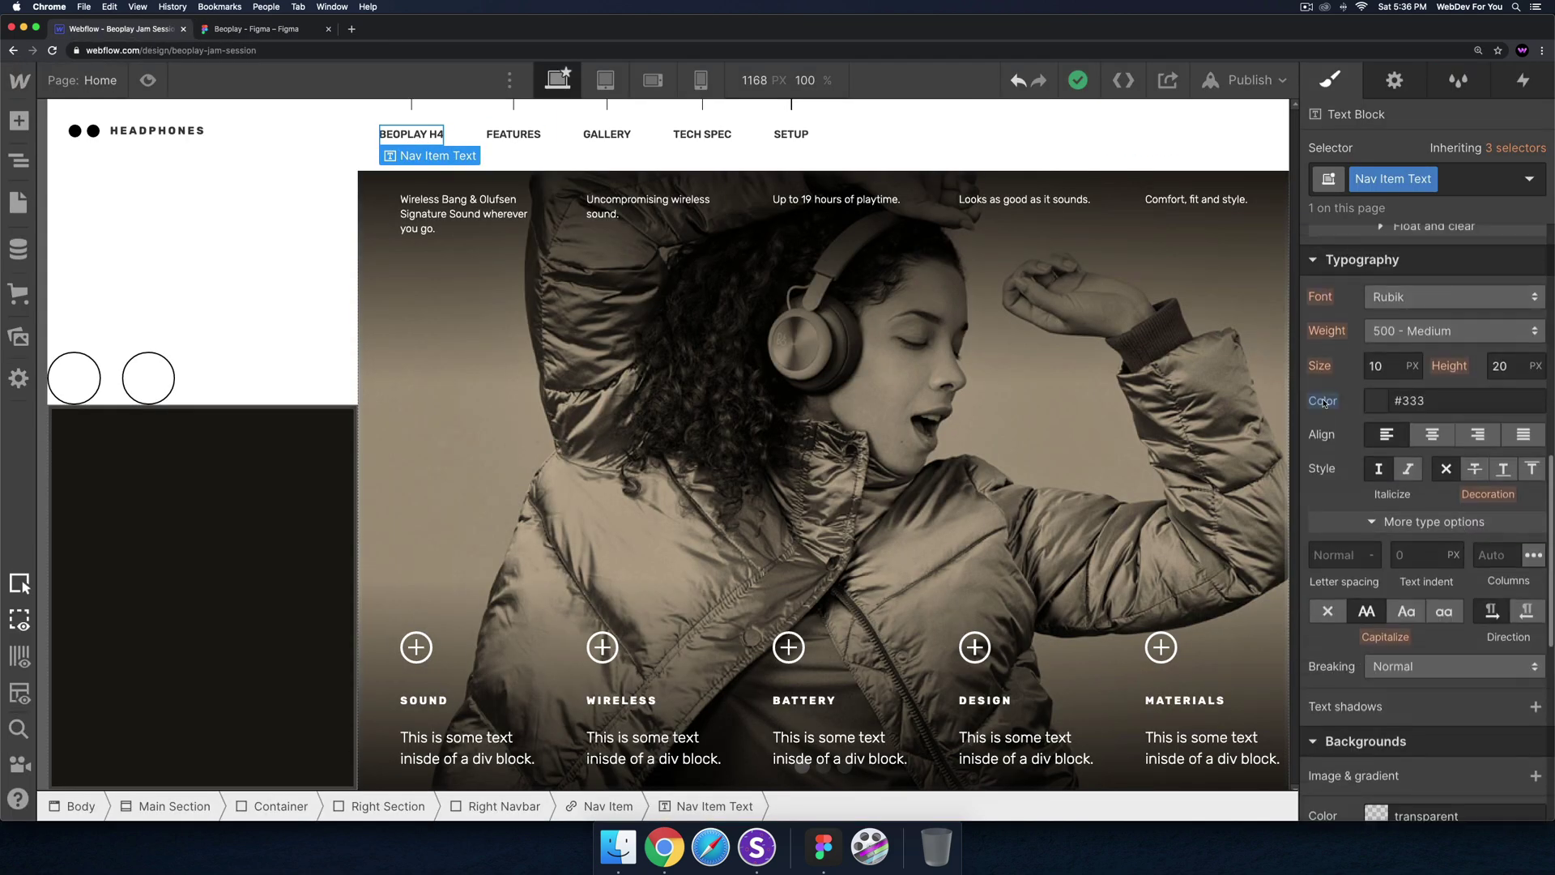
{"action": "left_click", "coordinate": [1378, 401]}
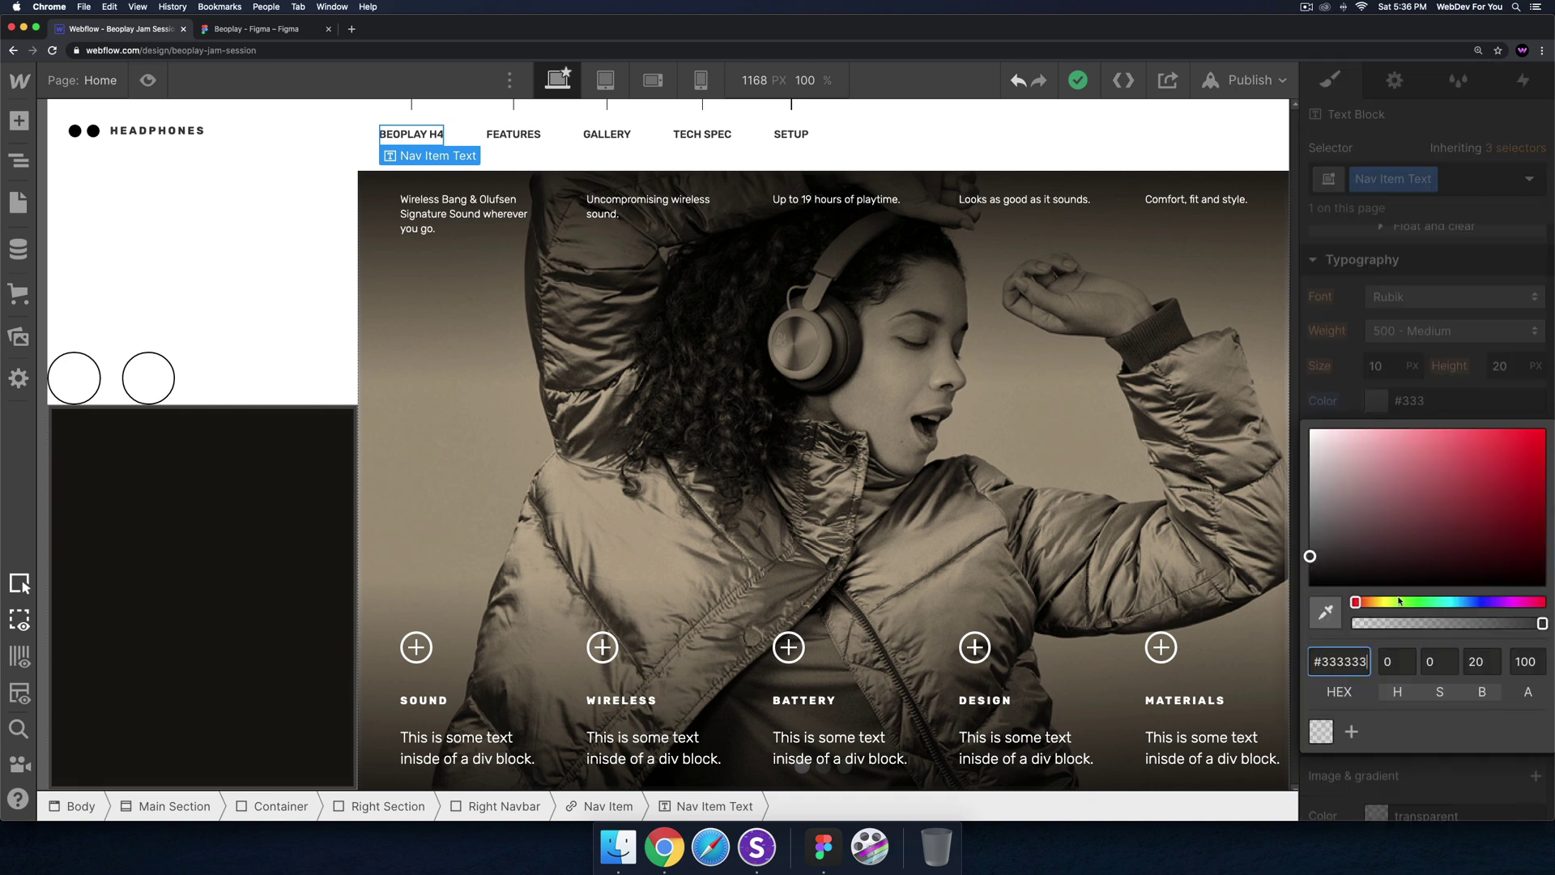
{"action": "left_click", "coordinate": [1429, 698]}
{"action": "left_click", "coordinate": [1390, 661]}
{"action": "double_click", "coordinate": [1412, 660]}
{"action": "type", "text": "421"}
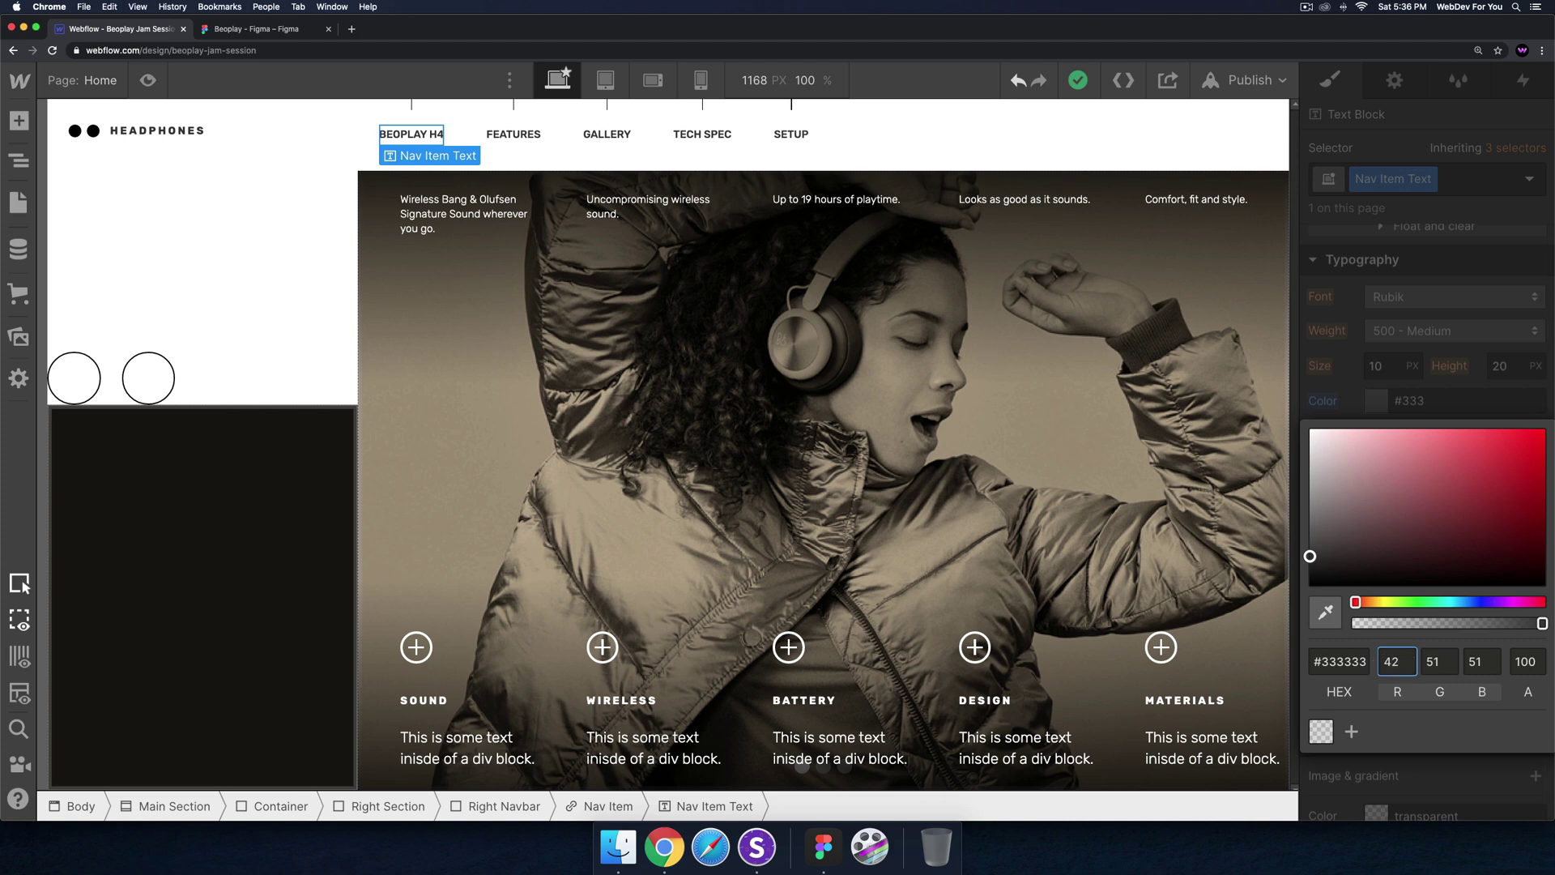
{"action": "key", "text": "Tab"}
{"action": "type", "text": "41"}
{"action": "key", "text": "Tab"}
{"action": "type", "text": "41"}
{"action": "key", "text": "Tab"}
{"action": "type", "text": "20"}
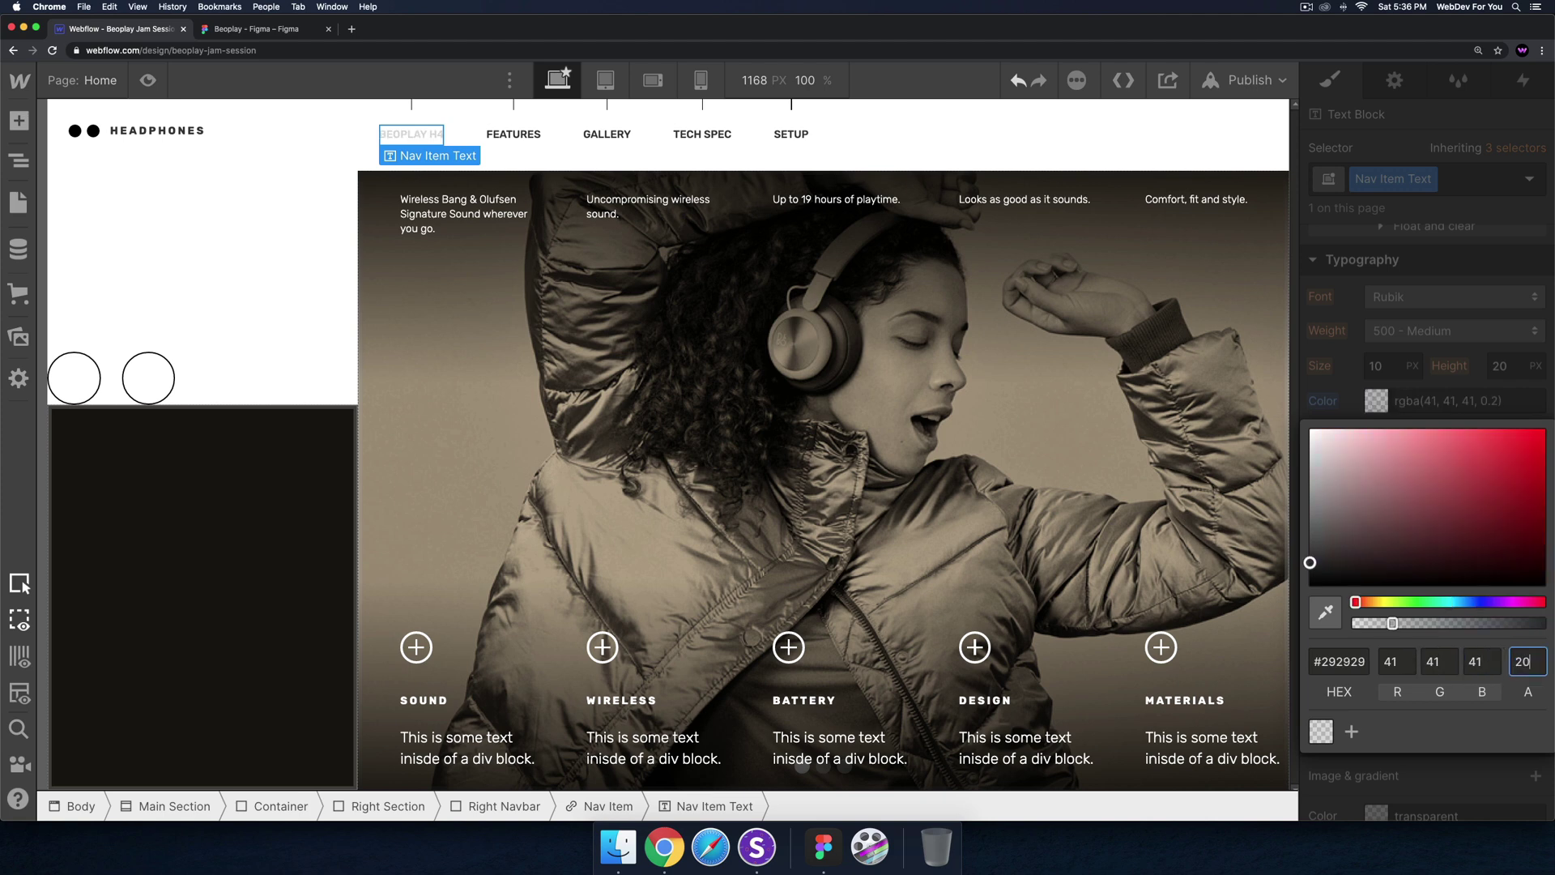
{"action": "left_click", "coordinate": [528, 136]}
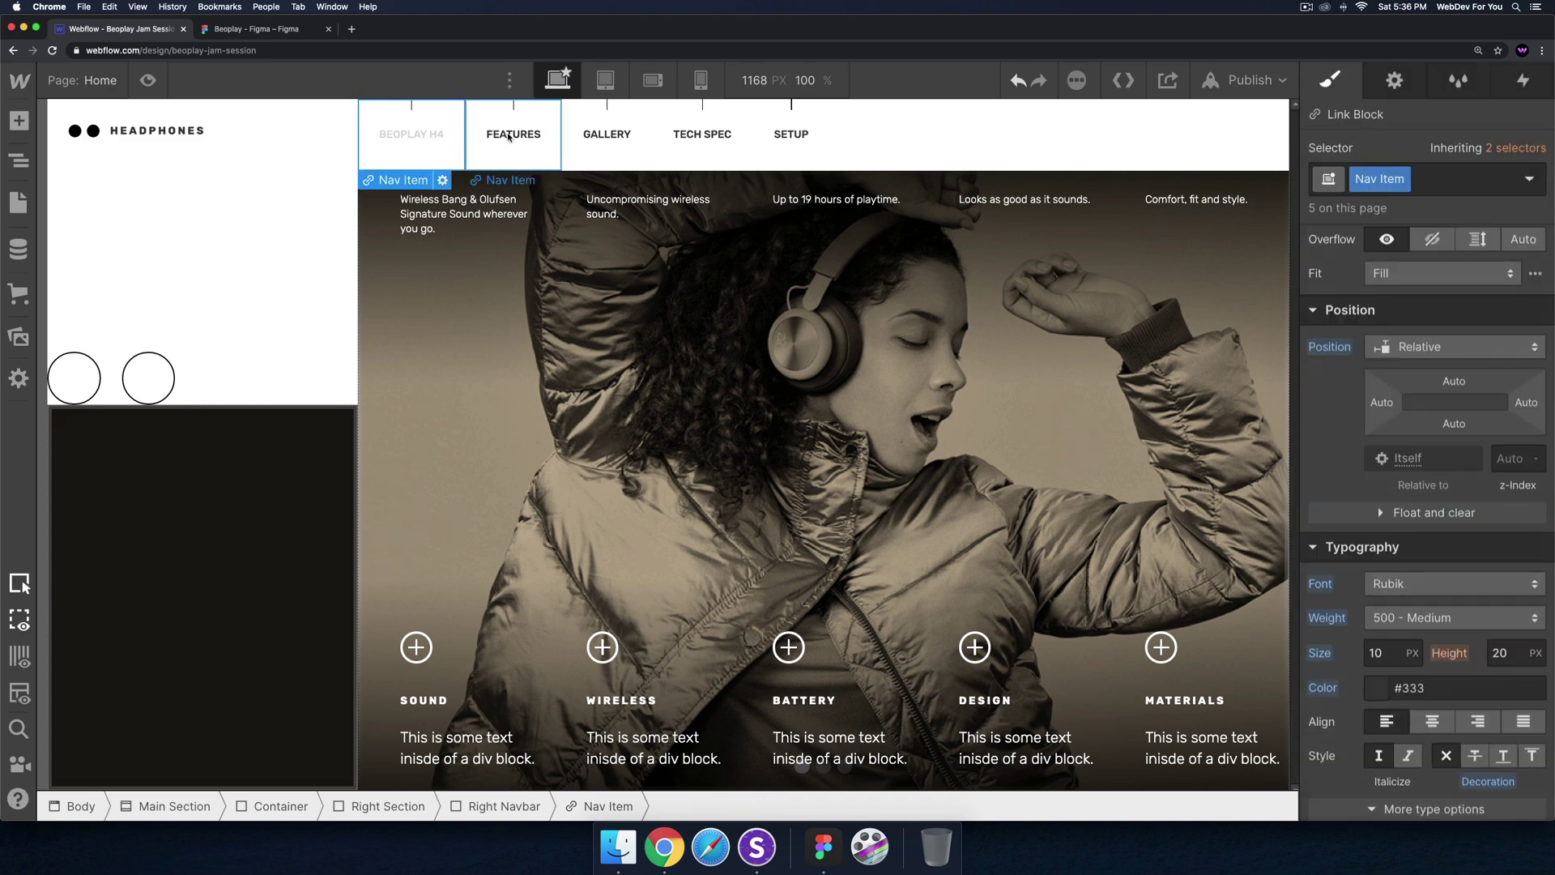
Apply the Nav Item Text class to the FEATURES and GALLERY nav labels
{"action": "left_click", "coordinate": [423, 143]}
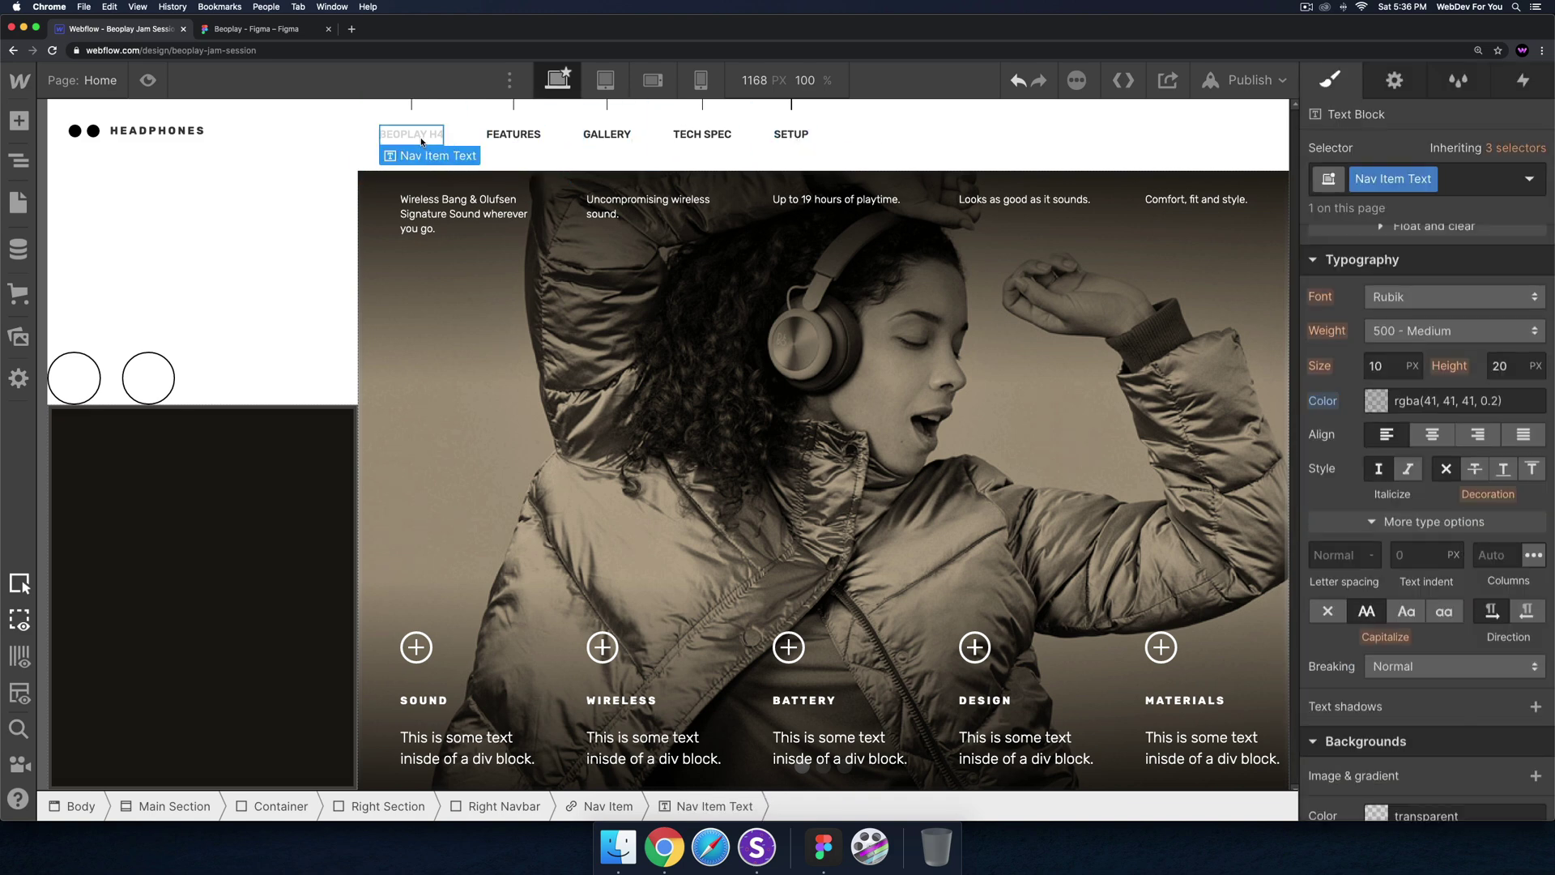
{"action": "left_click", "coordinate": [527, 139]}
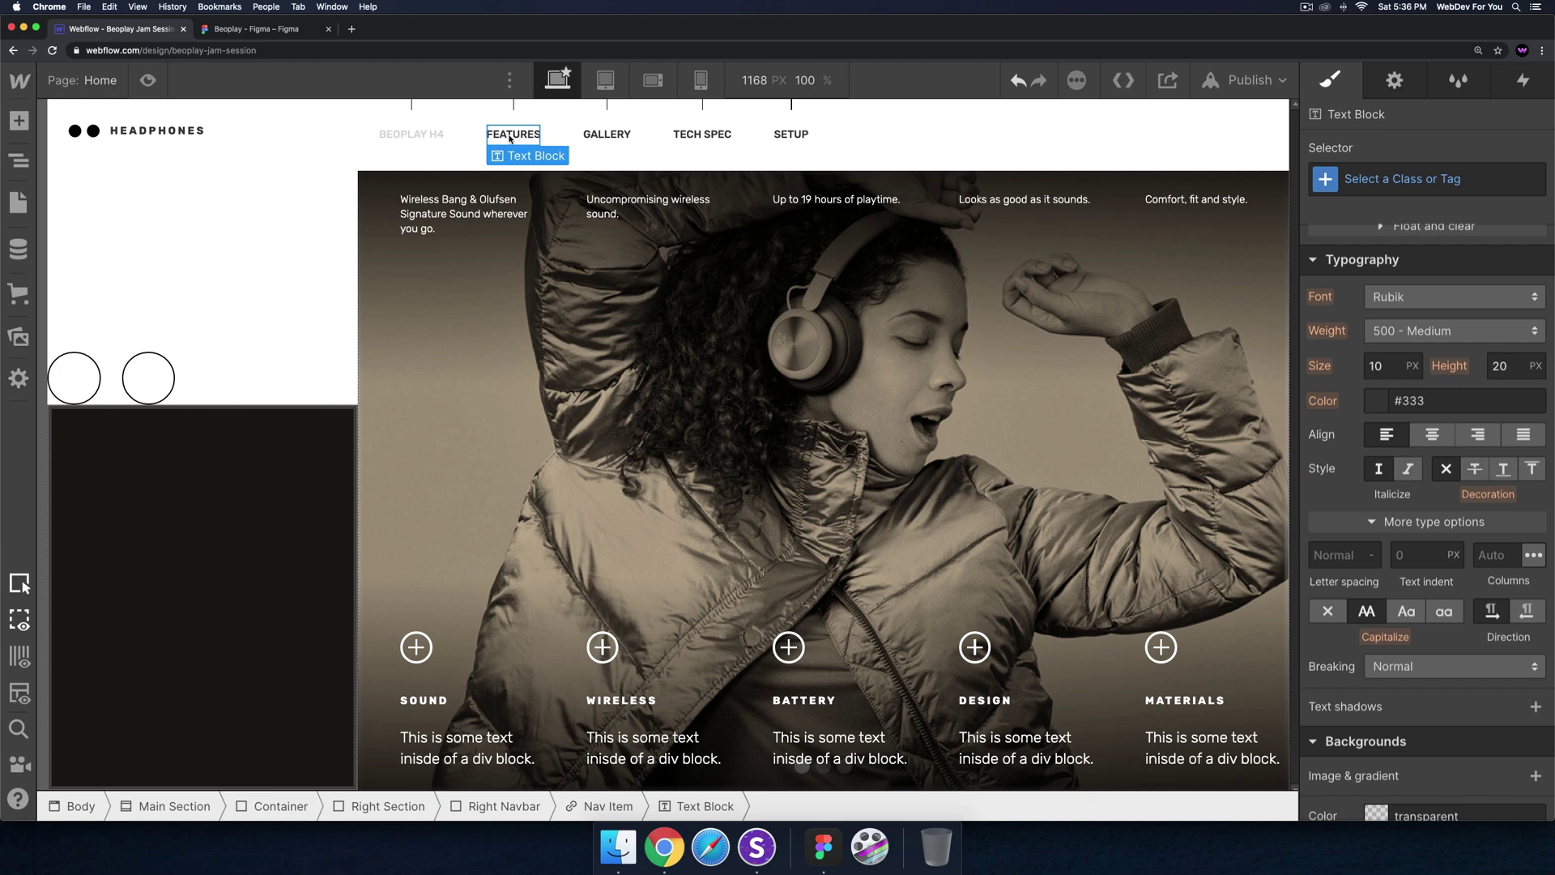
{"action": "key", "text": "super+Return"}
{"action": "type", "text": "Nav "}
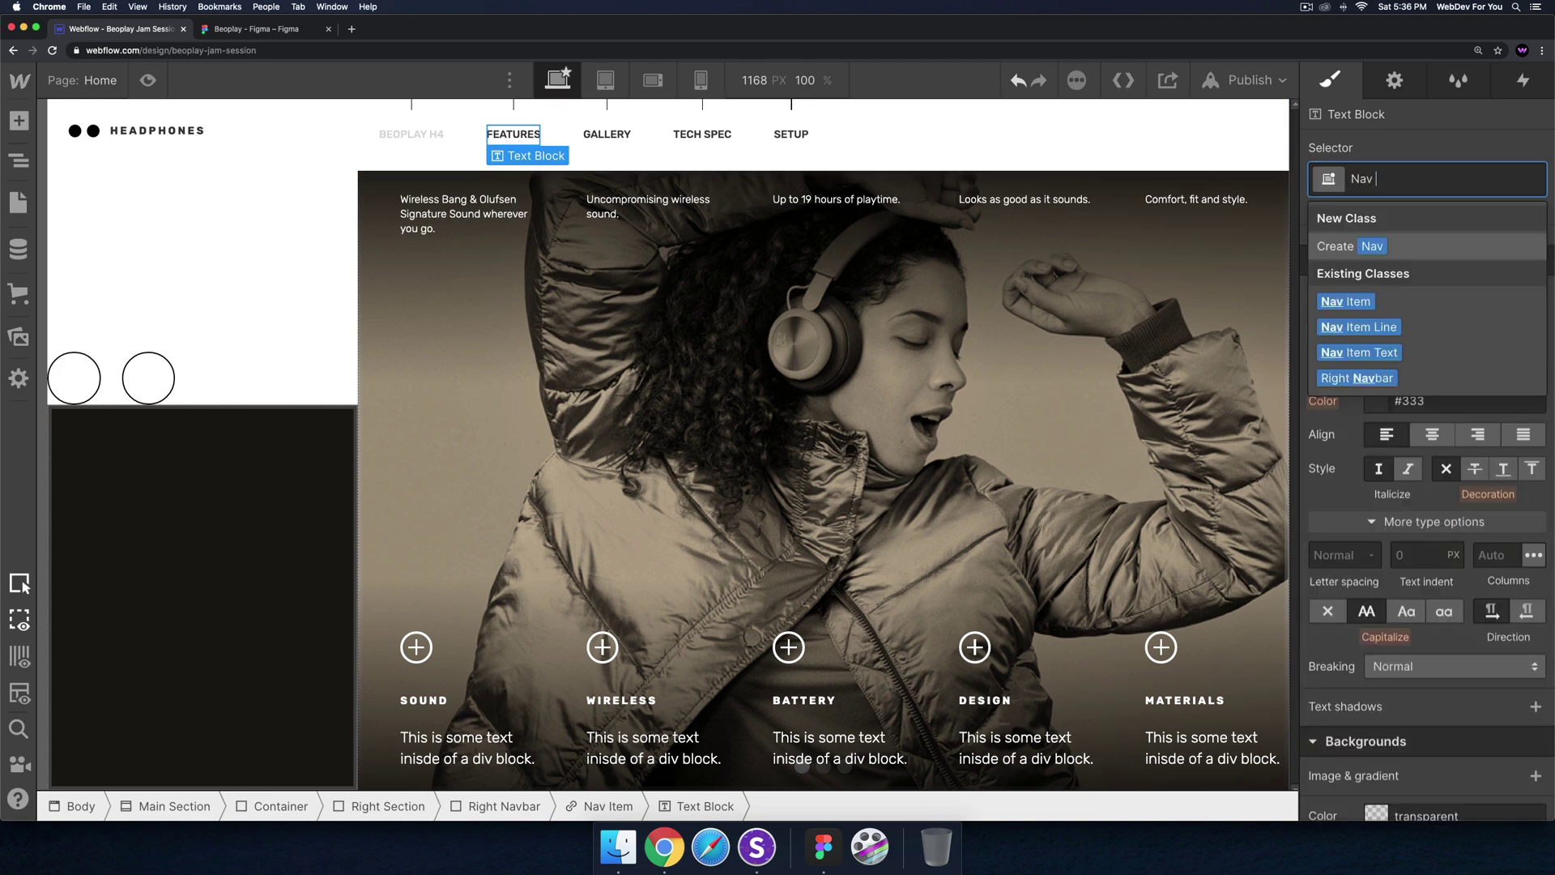
{"action": "type", "text": "Item Text"}
{"action": "key", "text": "Return"}
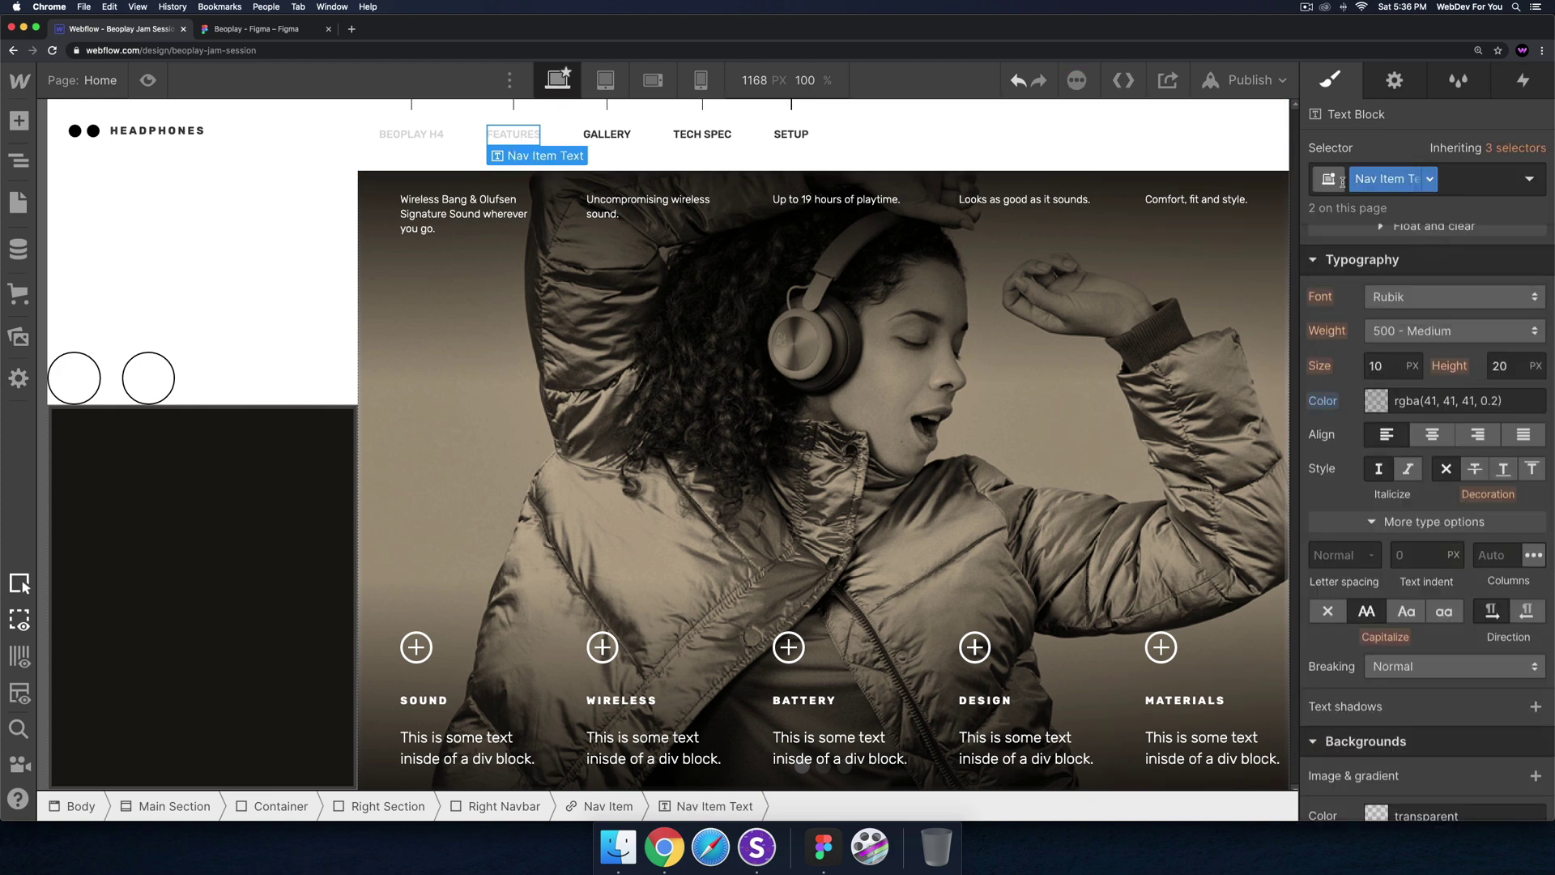
{"action": "left_click", "coordinate": [591, 137]}
{"action": "key", "text": "super+Return"}
{"action": "type", "text": "Nav Item Text"}
{"action": "key", "text": "Return"}
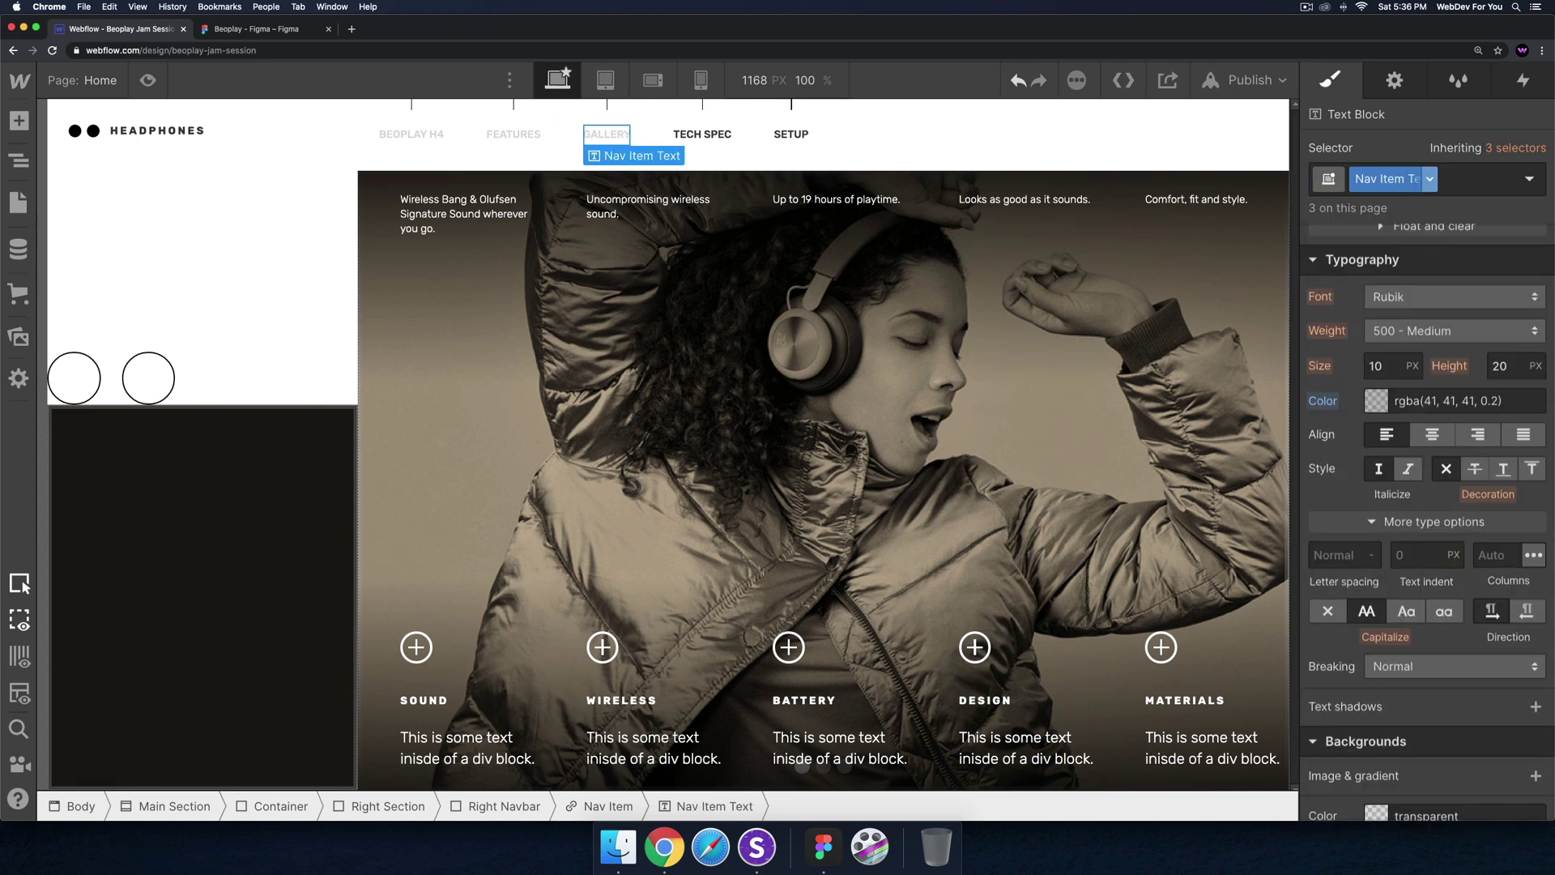
Apply the Nav Item Text class to the TECH SPEC and SETUP nav labels
{"action": "left_click", "coordinate": [1511, 180]}
{"action": "type", "text": "Nav Item Text"}
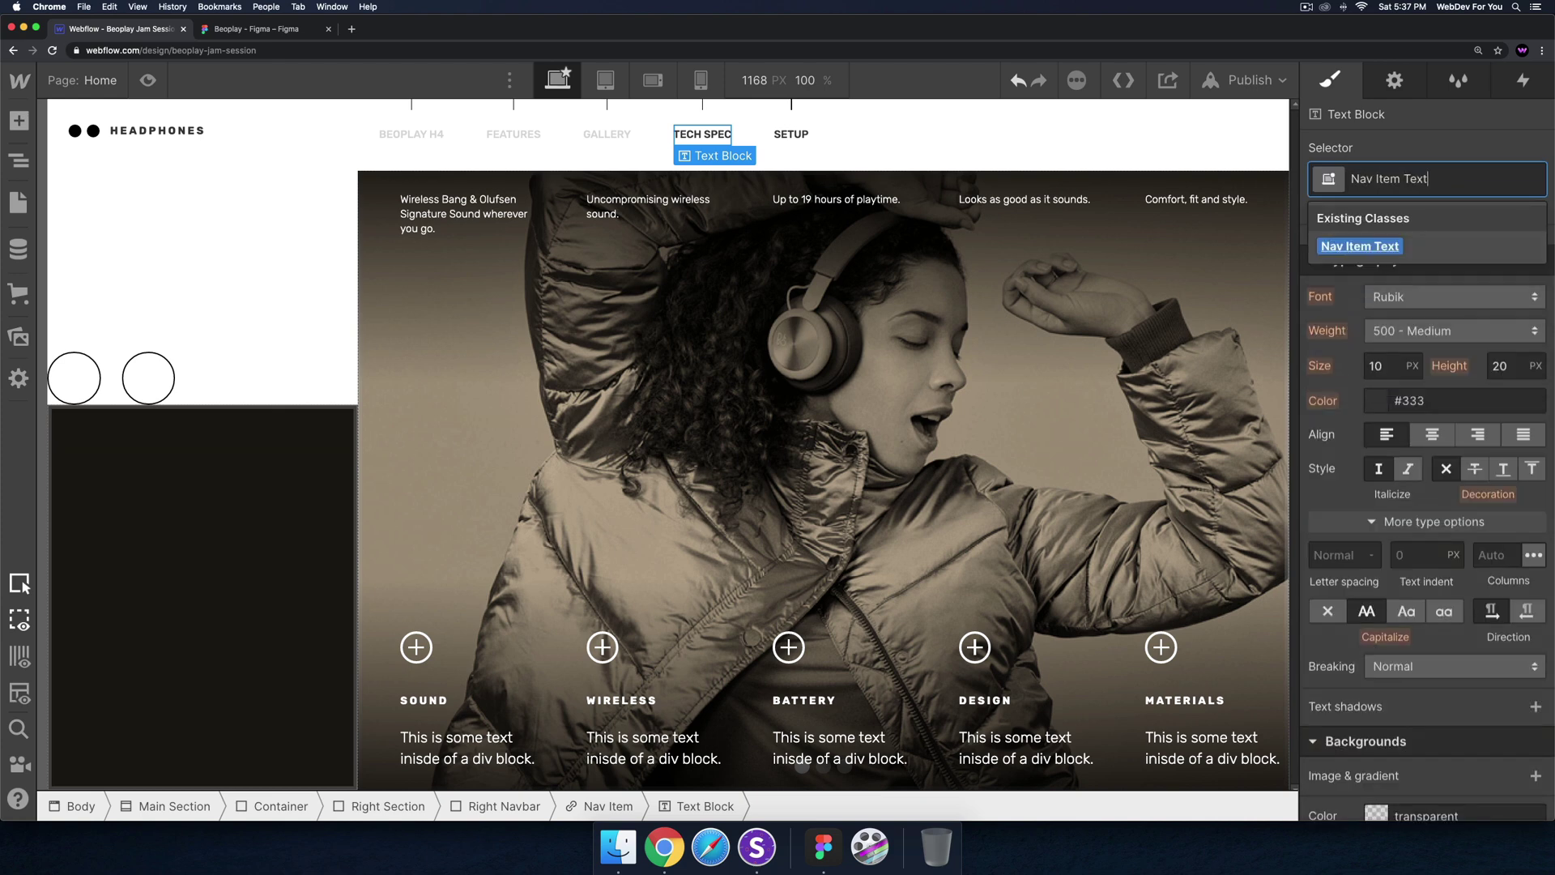
{"action": "key", "text": "Return"}
{"action": "key", "text": "BackSpace"}
{"action": "left_click", "coordinate": [1448, 185]}
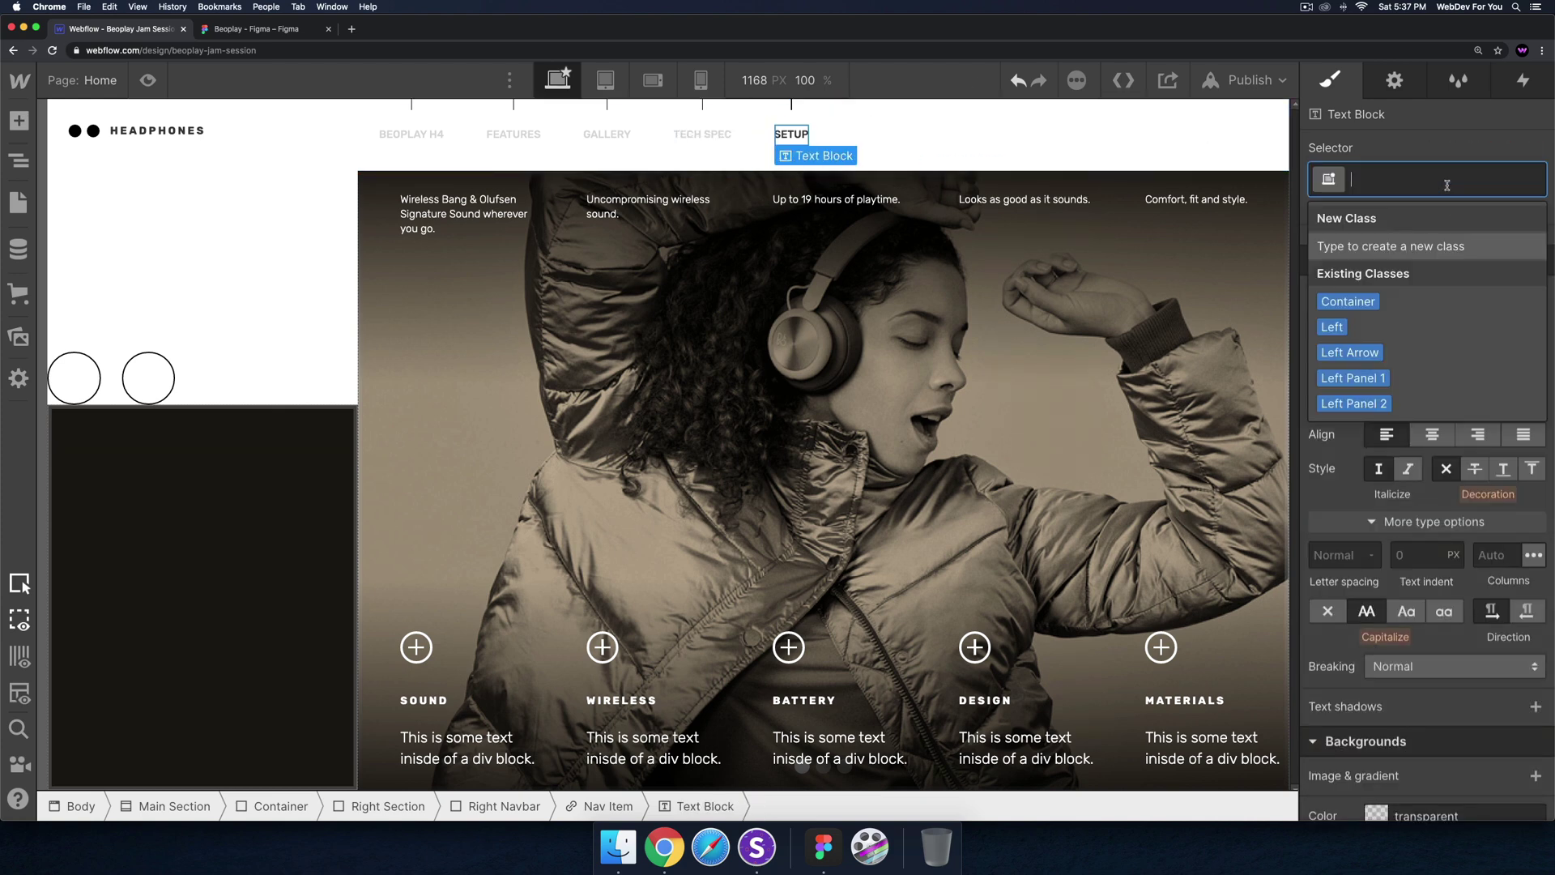
{"action": "type", "text": "Nav Item TExt"}
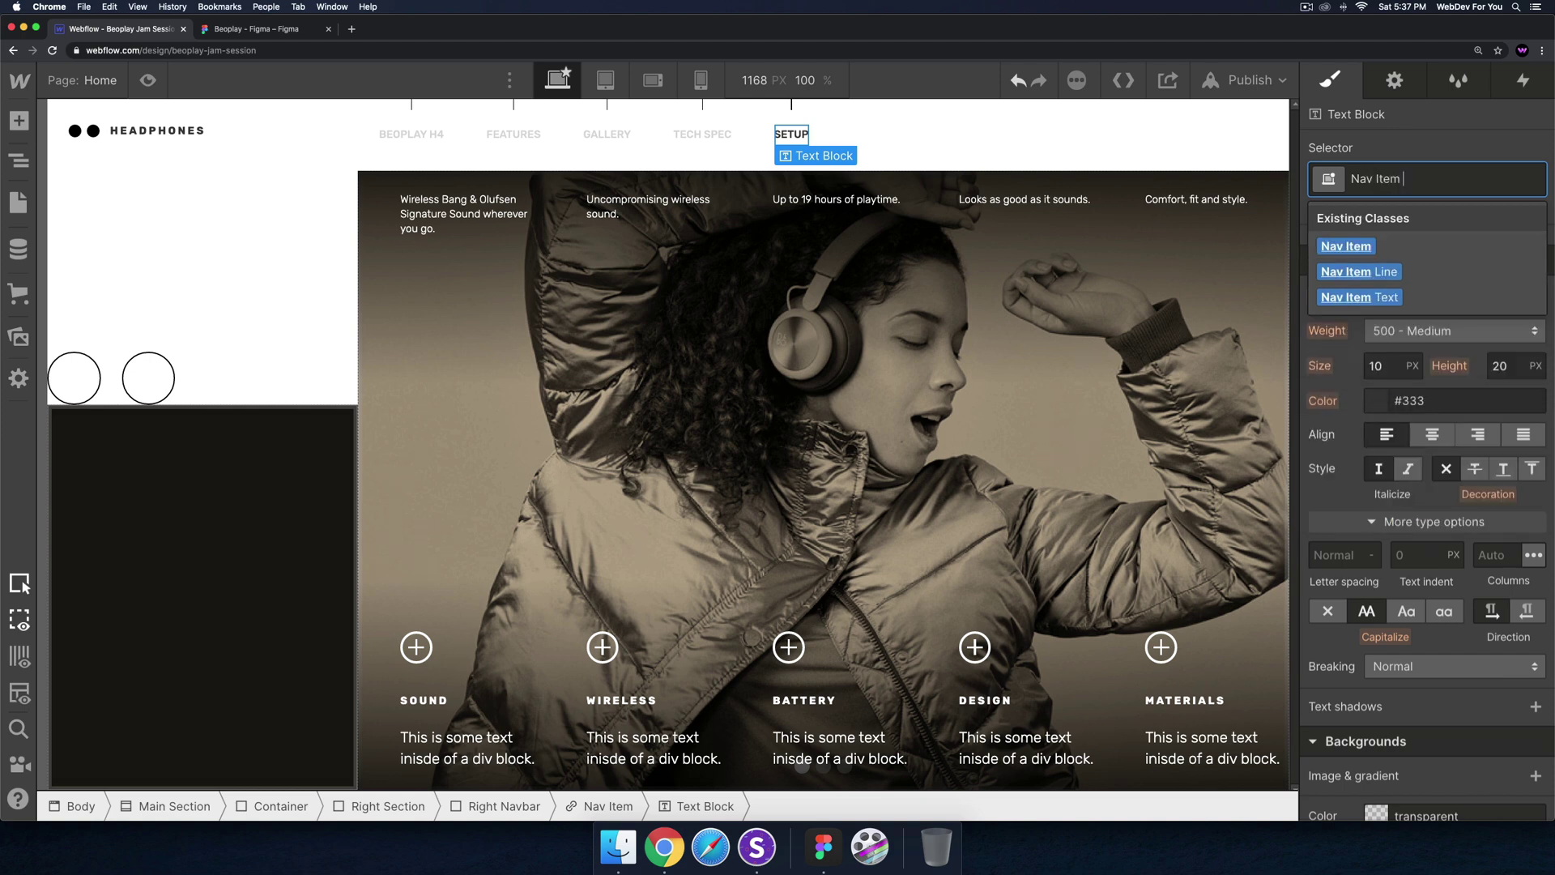
{"action": "key", "text": "BackSpace"}
{"action": "type", "text": "t"}
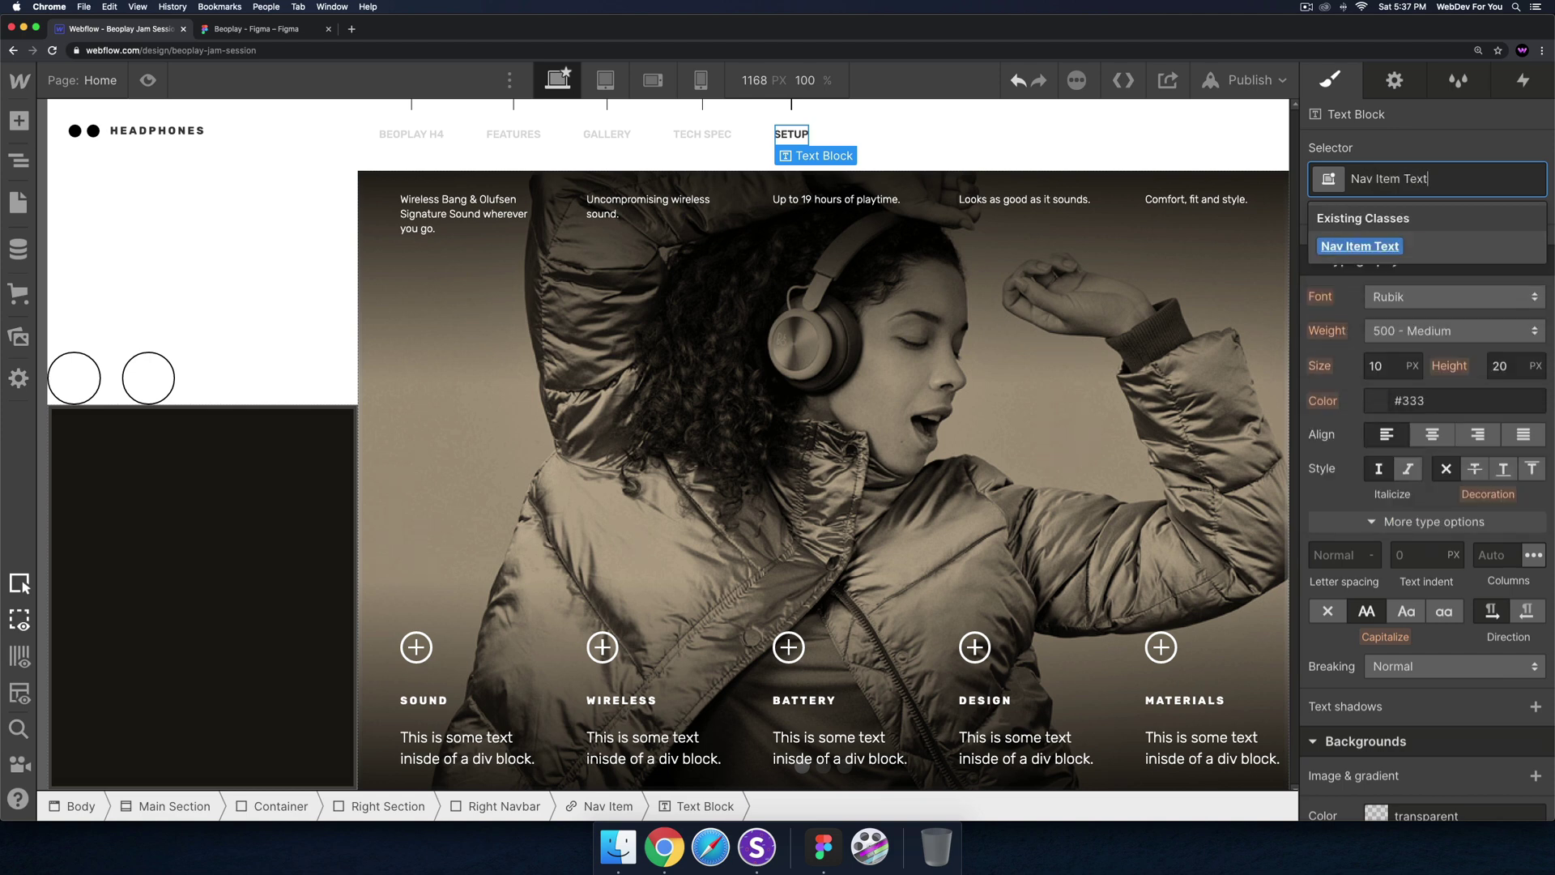
{"action": "key", "text": "Return"}
{"action": "left_click", "coordinate": [375, 151]}
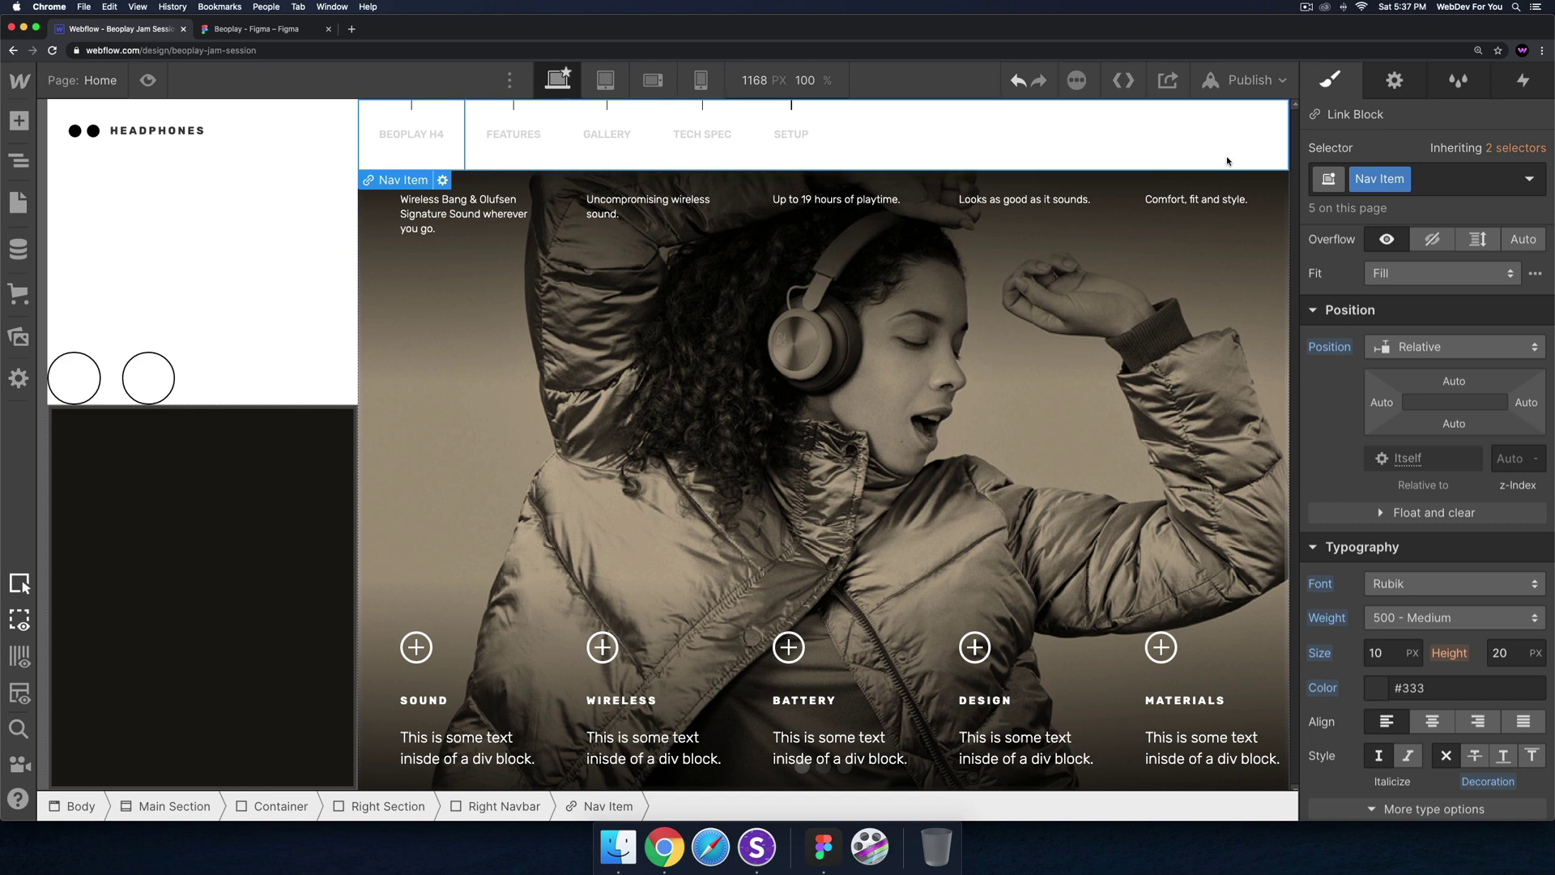
Add a Mouse hover trigger to the BEOPLAY H4 nav item starting a new timed animation, Nav Item In
{"action": "left_click", "coordinate": [1523, 81]}
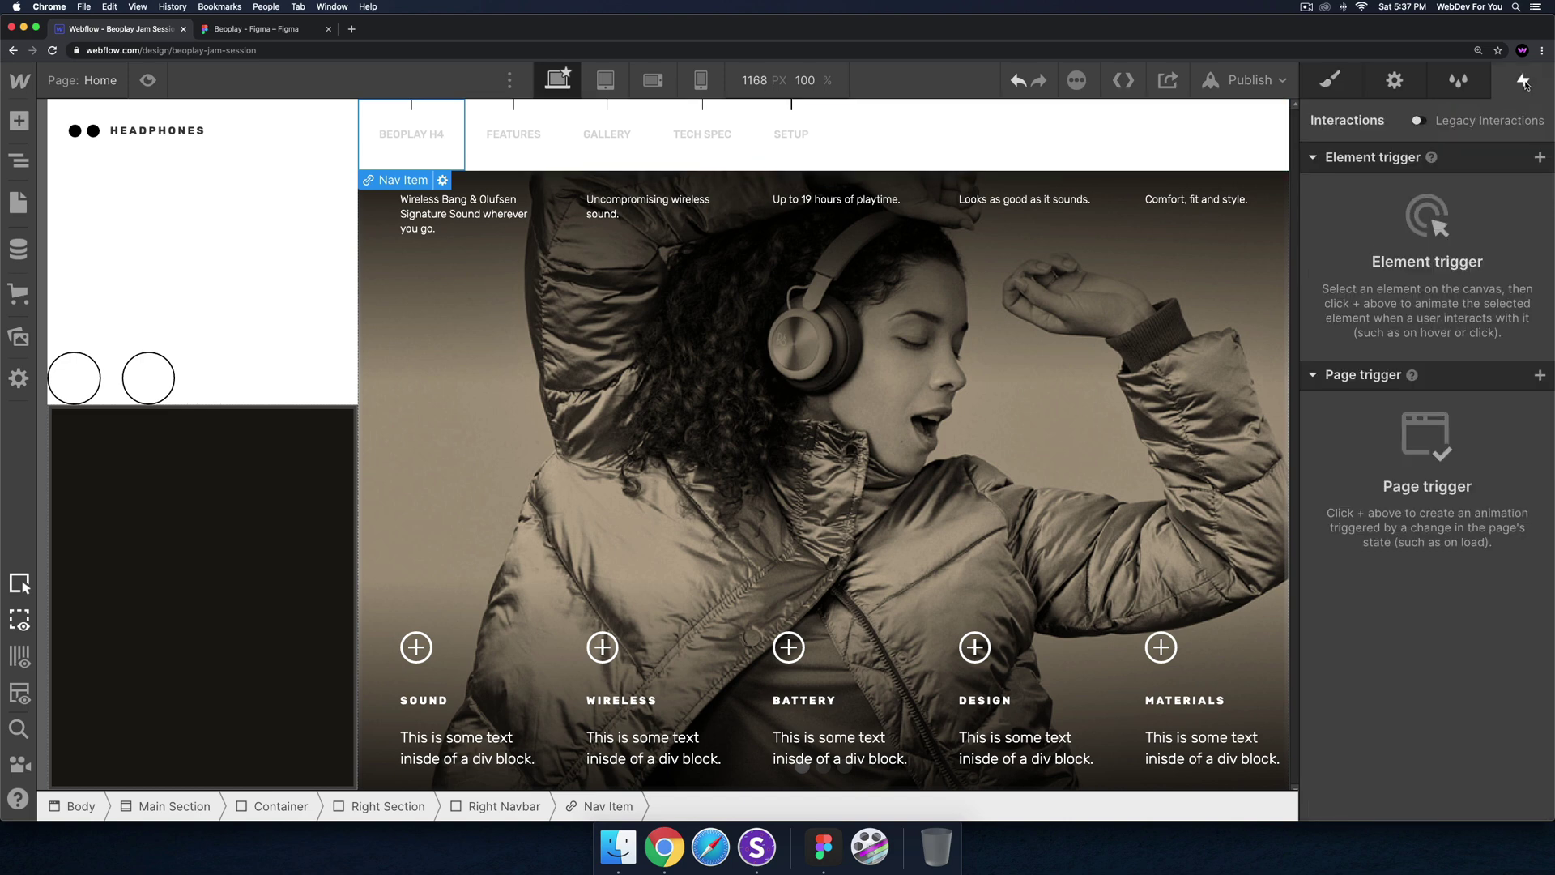
{"action": "left_click", "coordinate": [1540, 157]}
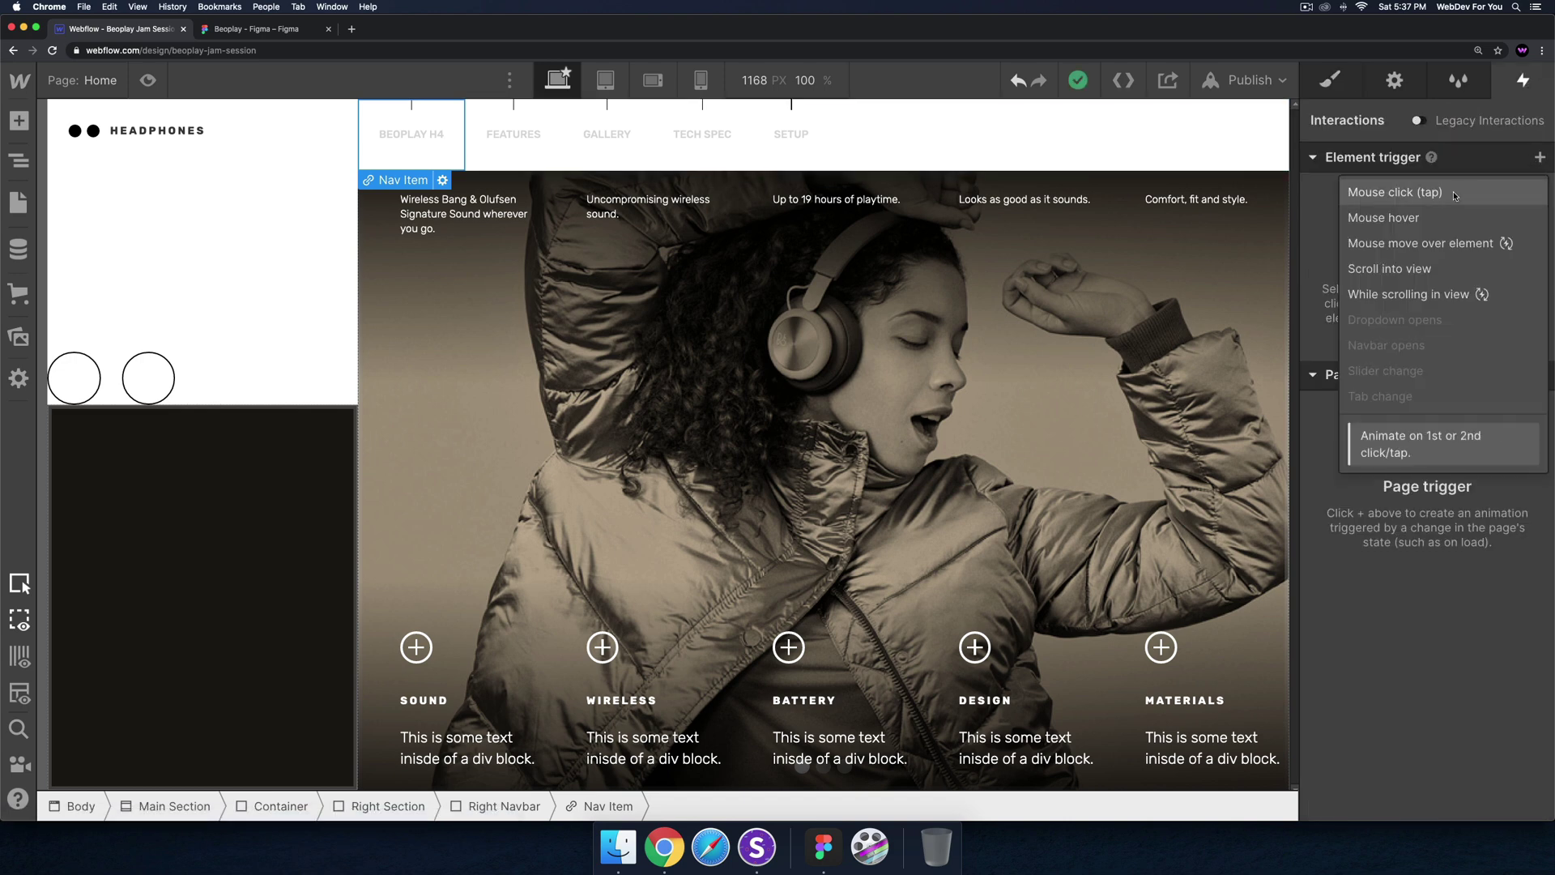
{"action": "left_click", "coordinate": [1421, 219]}
{"action": "left_click", "coordinate": [1438, 278]}
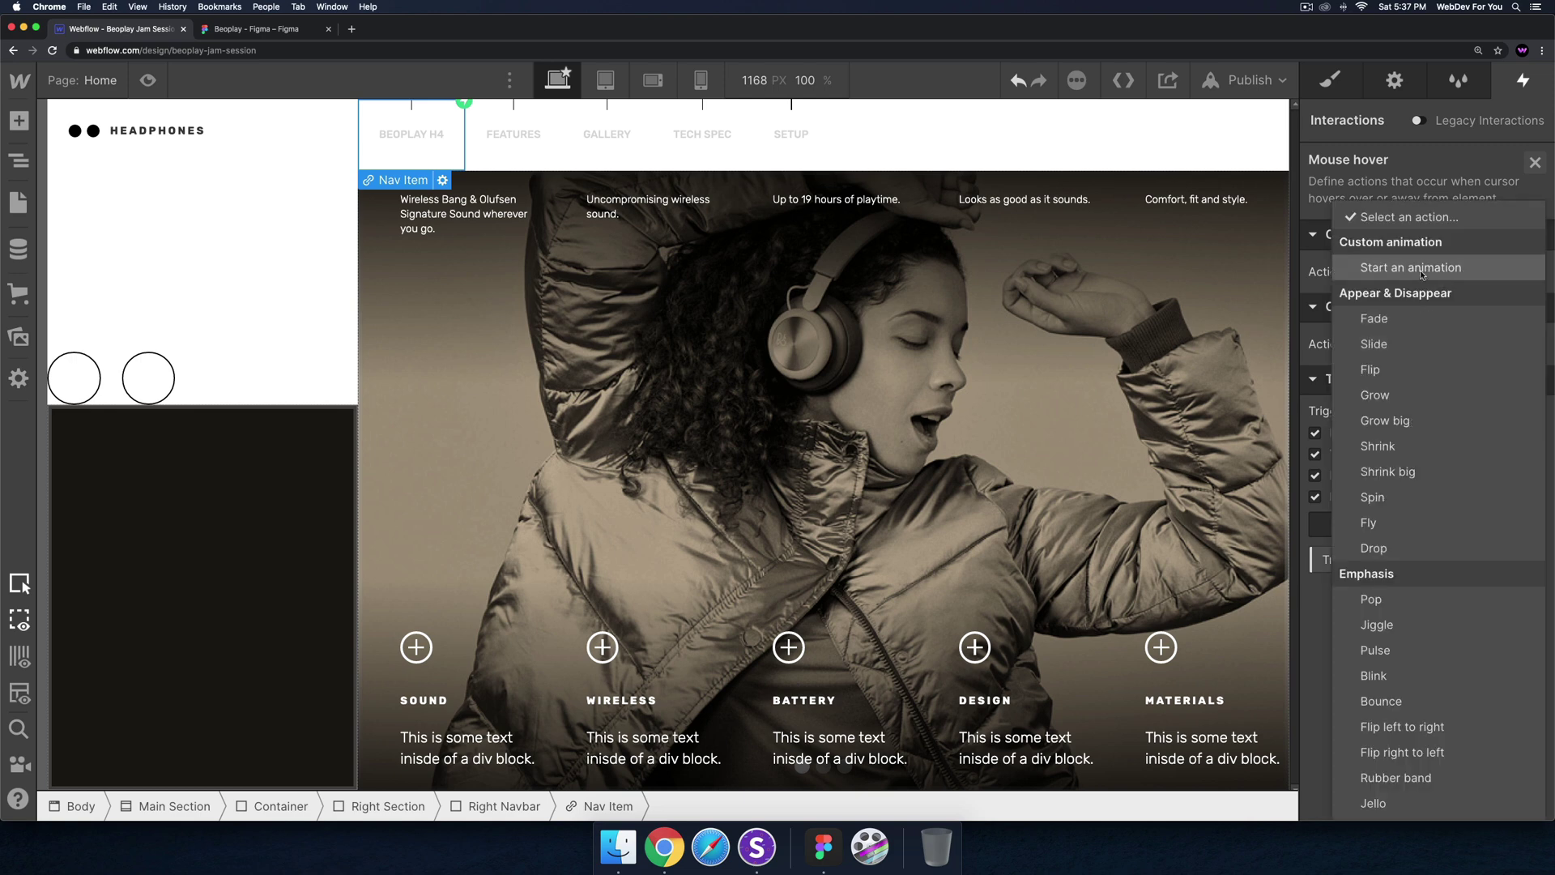
{"action": "left_click", "coordinate": [1424, 266]}
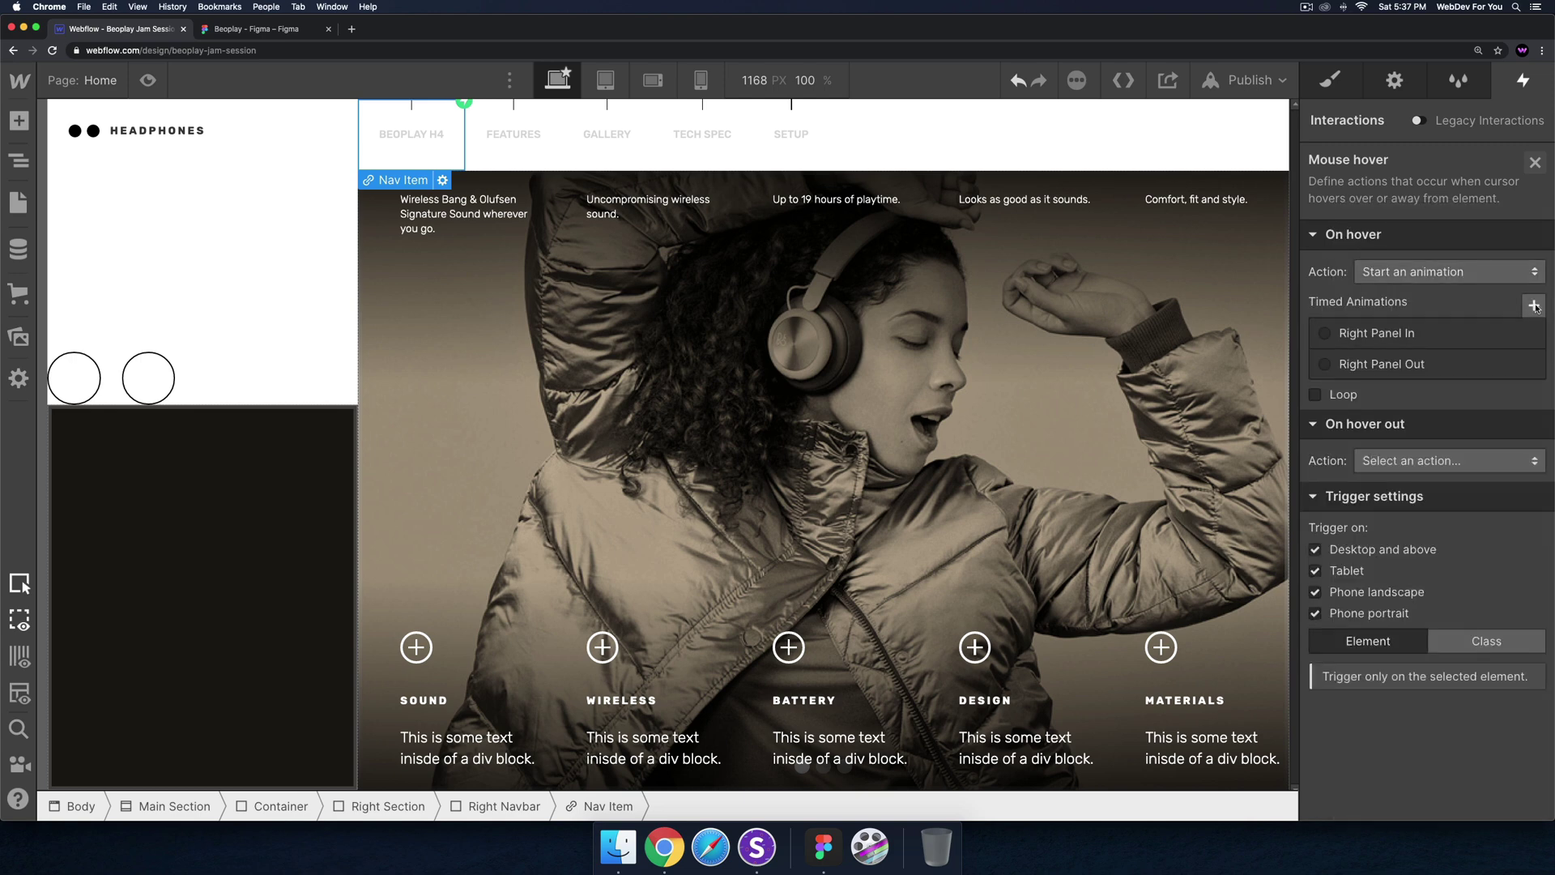
{"action": "left_click", "coordinate": [1534, 305]}
{"action": "type", "text": "Nav Item In"}
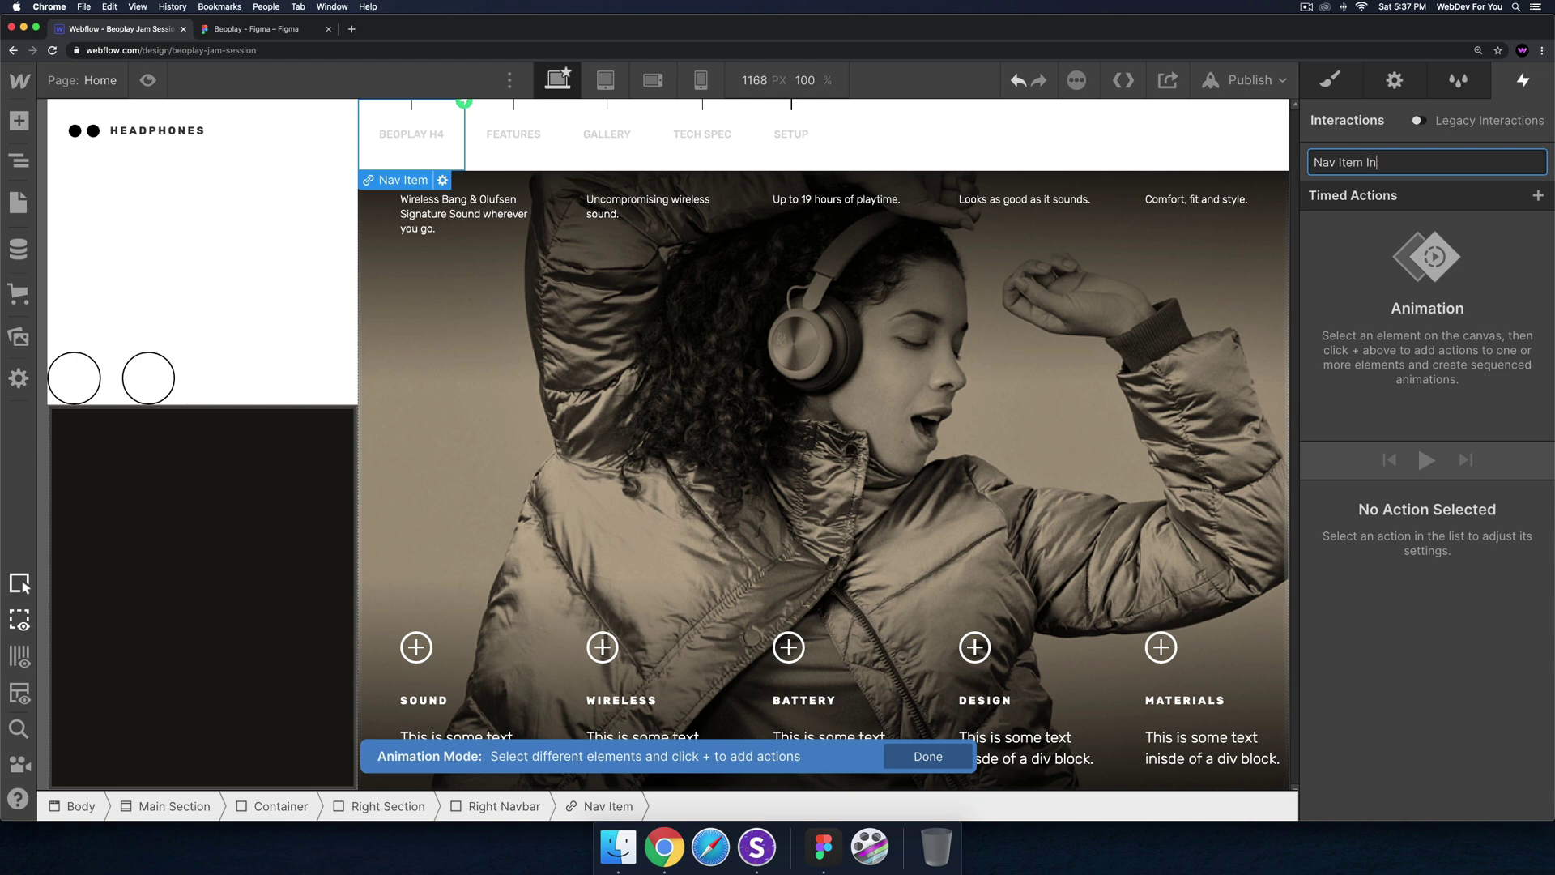
{"action": "key", "text": "Return"}
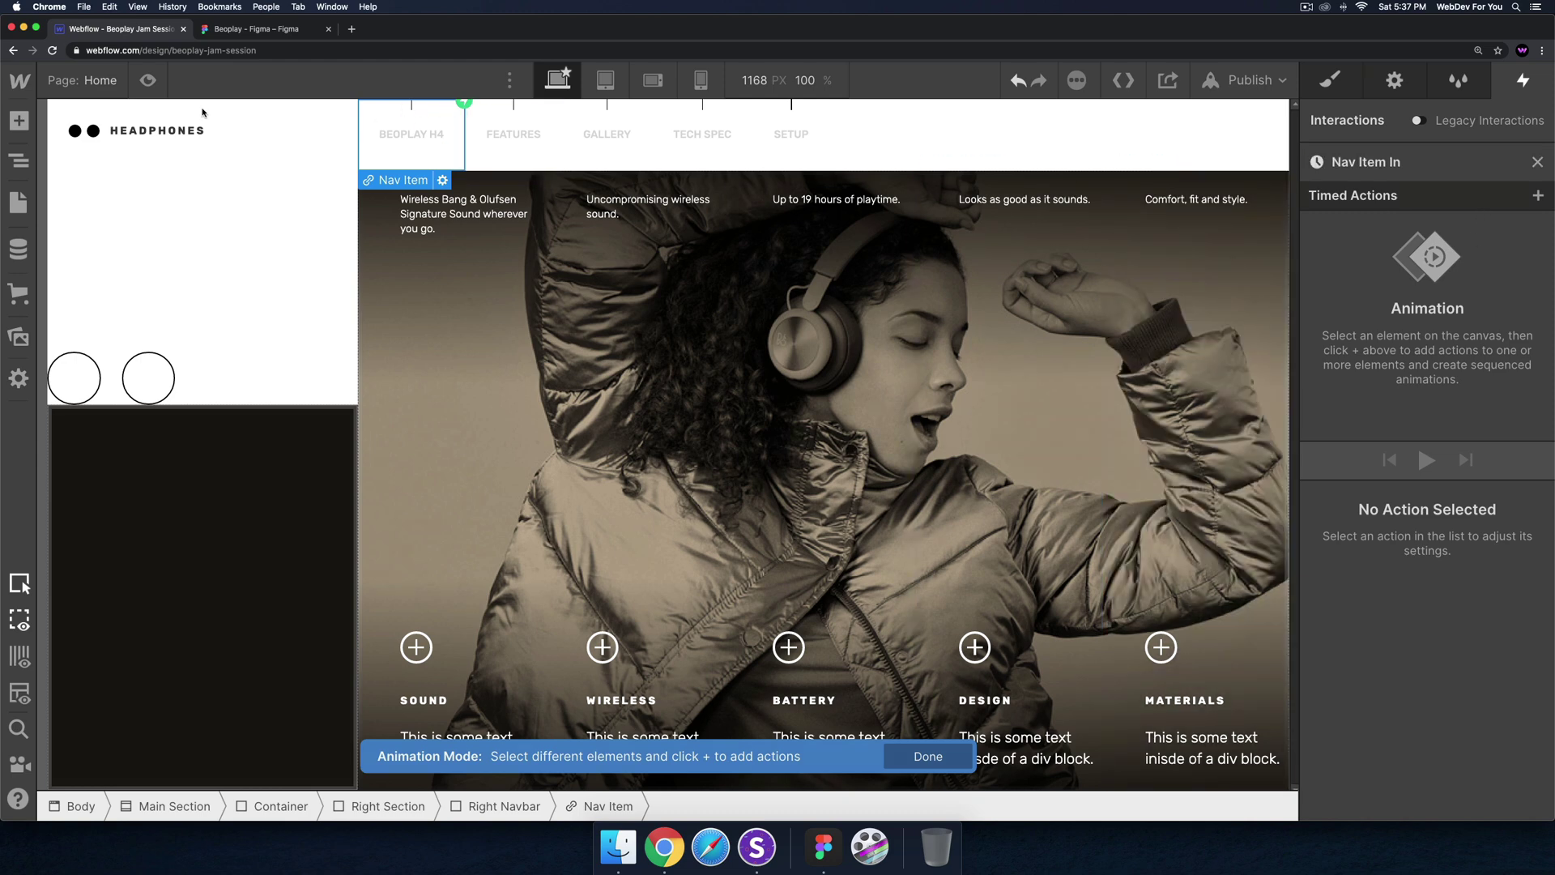
{"action": "left_click", "coordinate": [18, 160]}
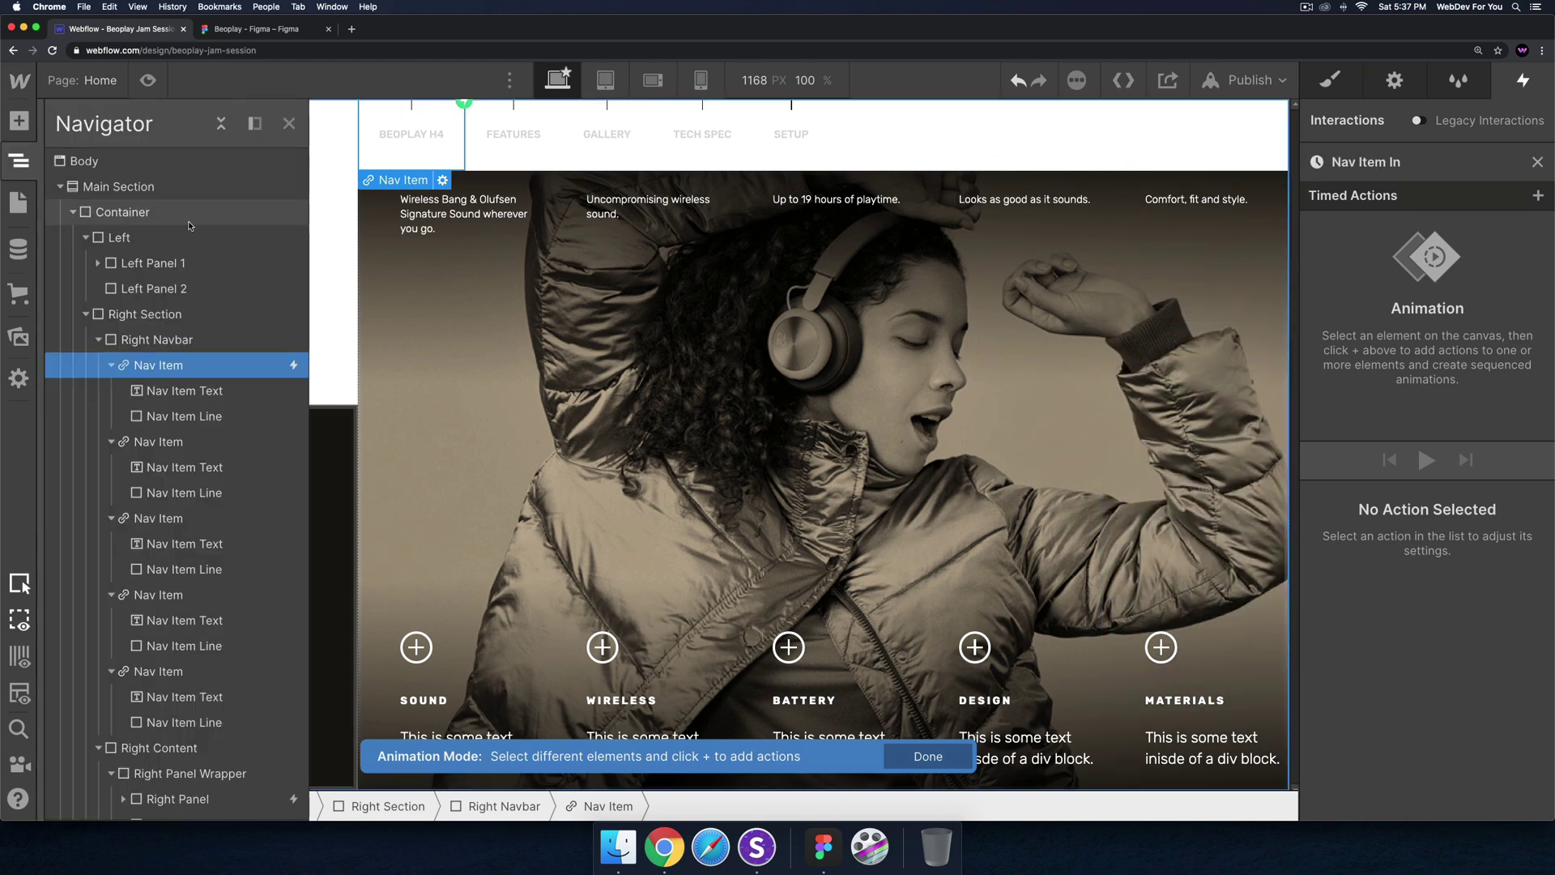
Give the Nav Item Line an initial-state Opacity action set to 0
{"action": "left_click", "coordinate": [172, 418]}
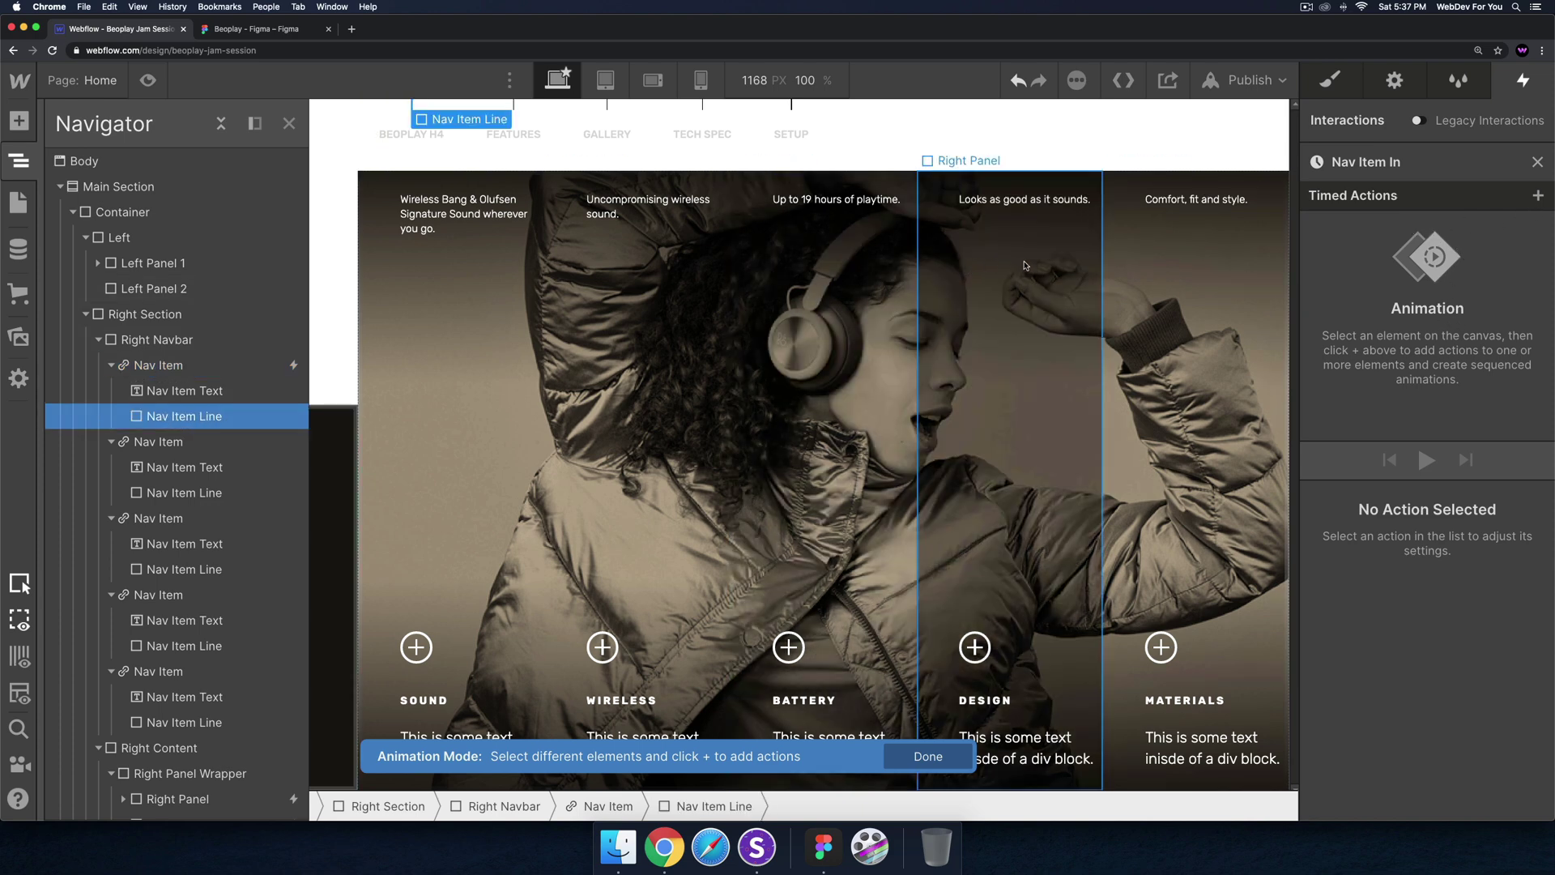
{"action": "left_click", "coordinate": [1537, 197]}
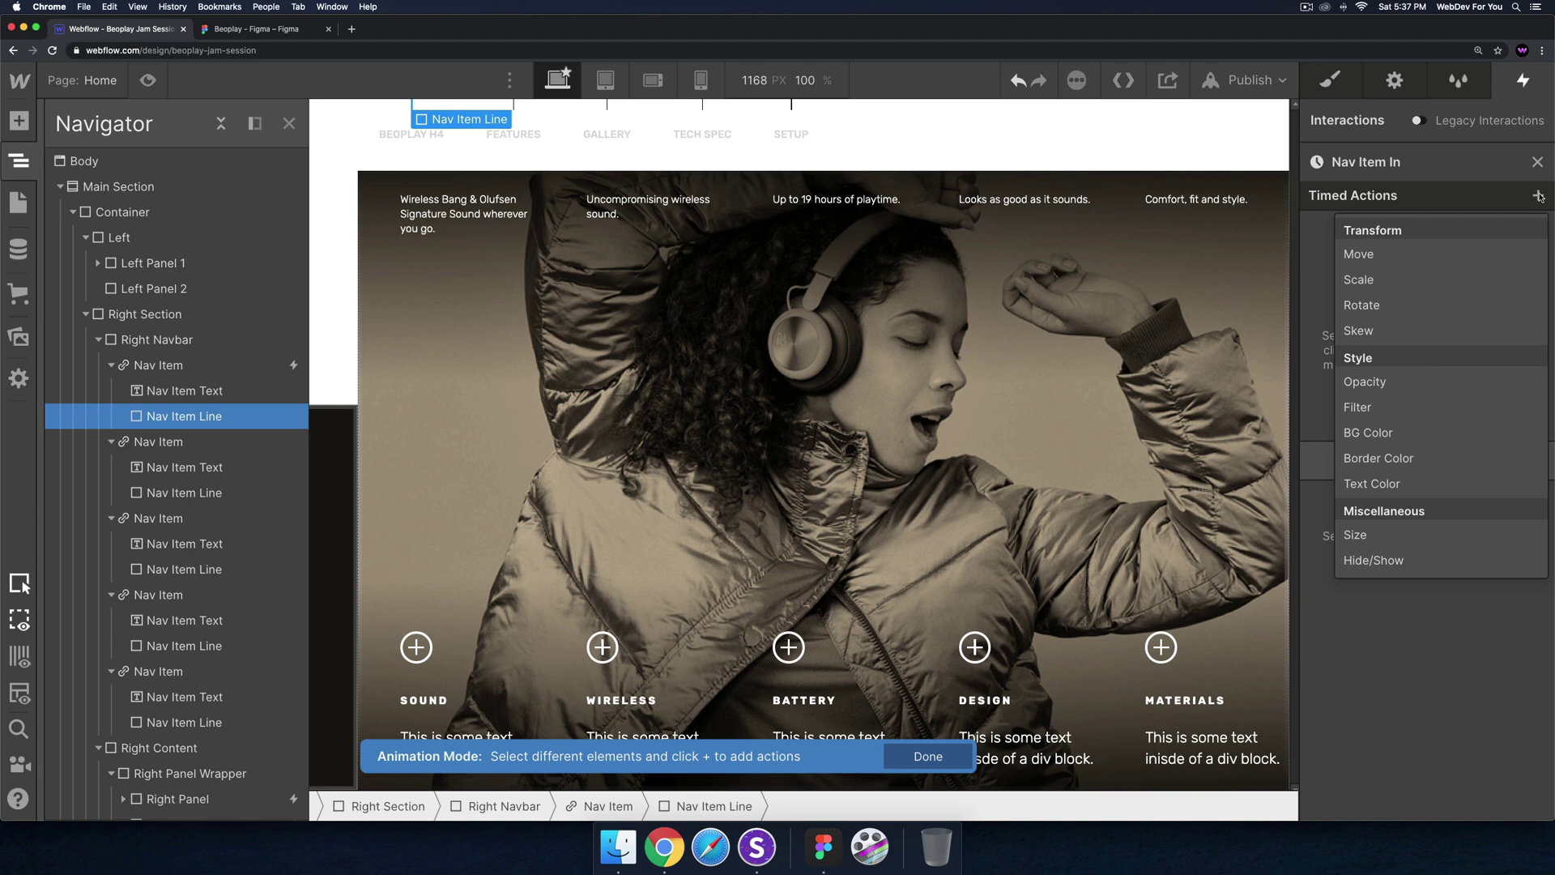
{"action": "left_click", "coordinate": [1401, 387]}
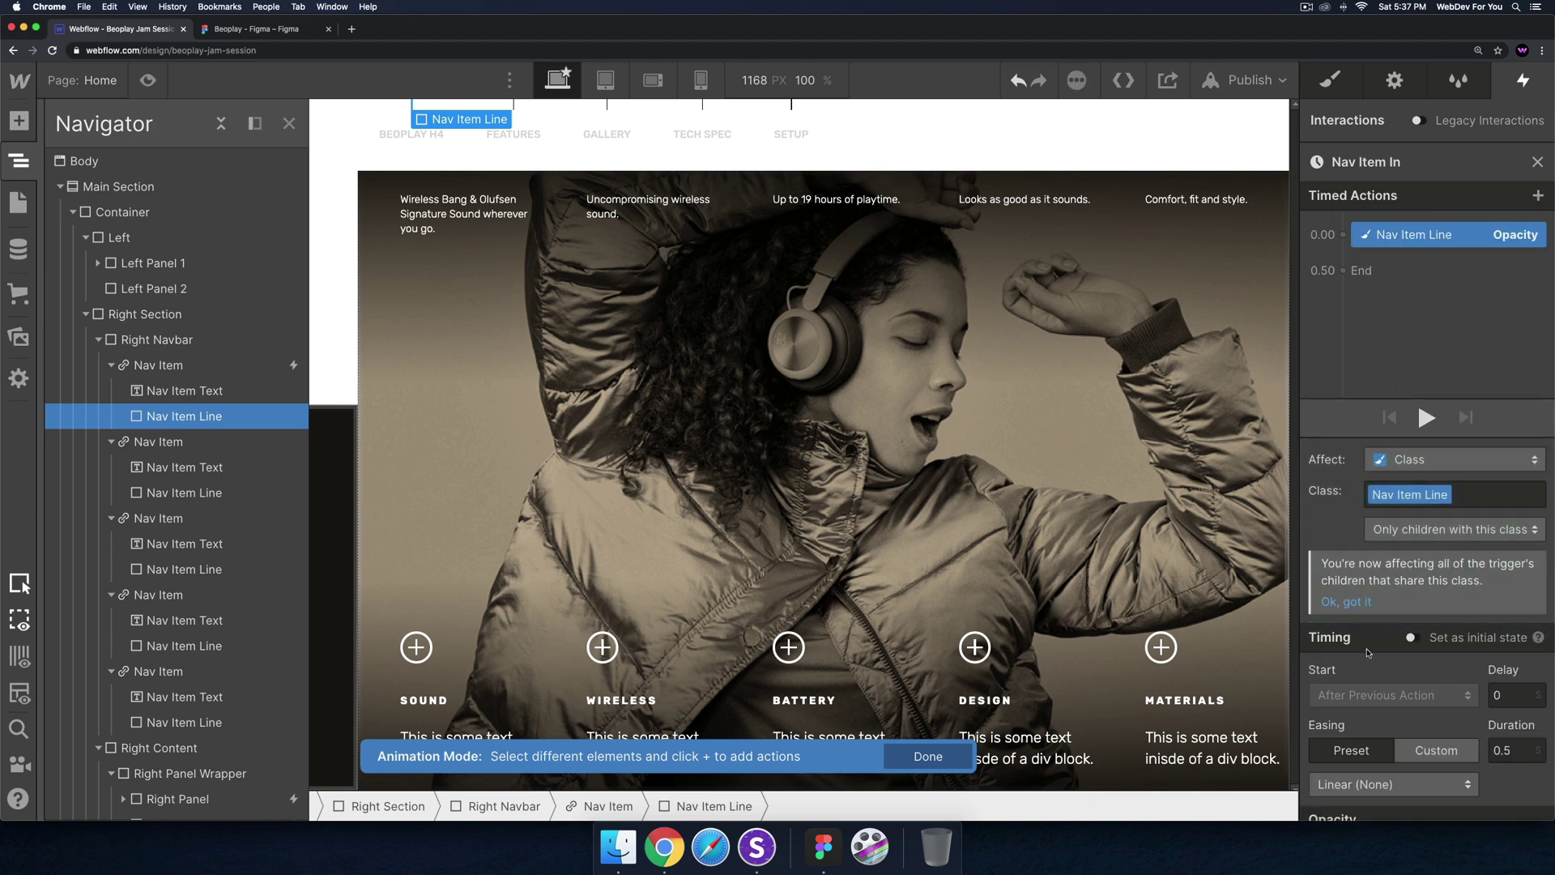
{"action": "left_click", "coordinate": [1412, 638]}
{"action": "left_click", "coordinate": [1506, 747]}
{"action": "left_click_drag", "start_coordinate": [1460, 746], "coordinate": [1339, 746]}
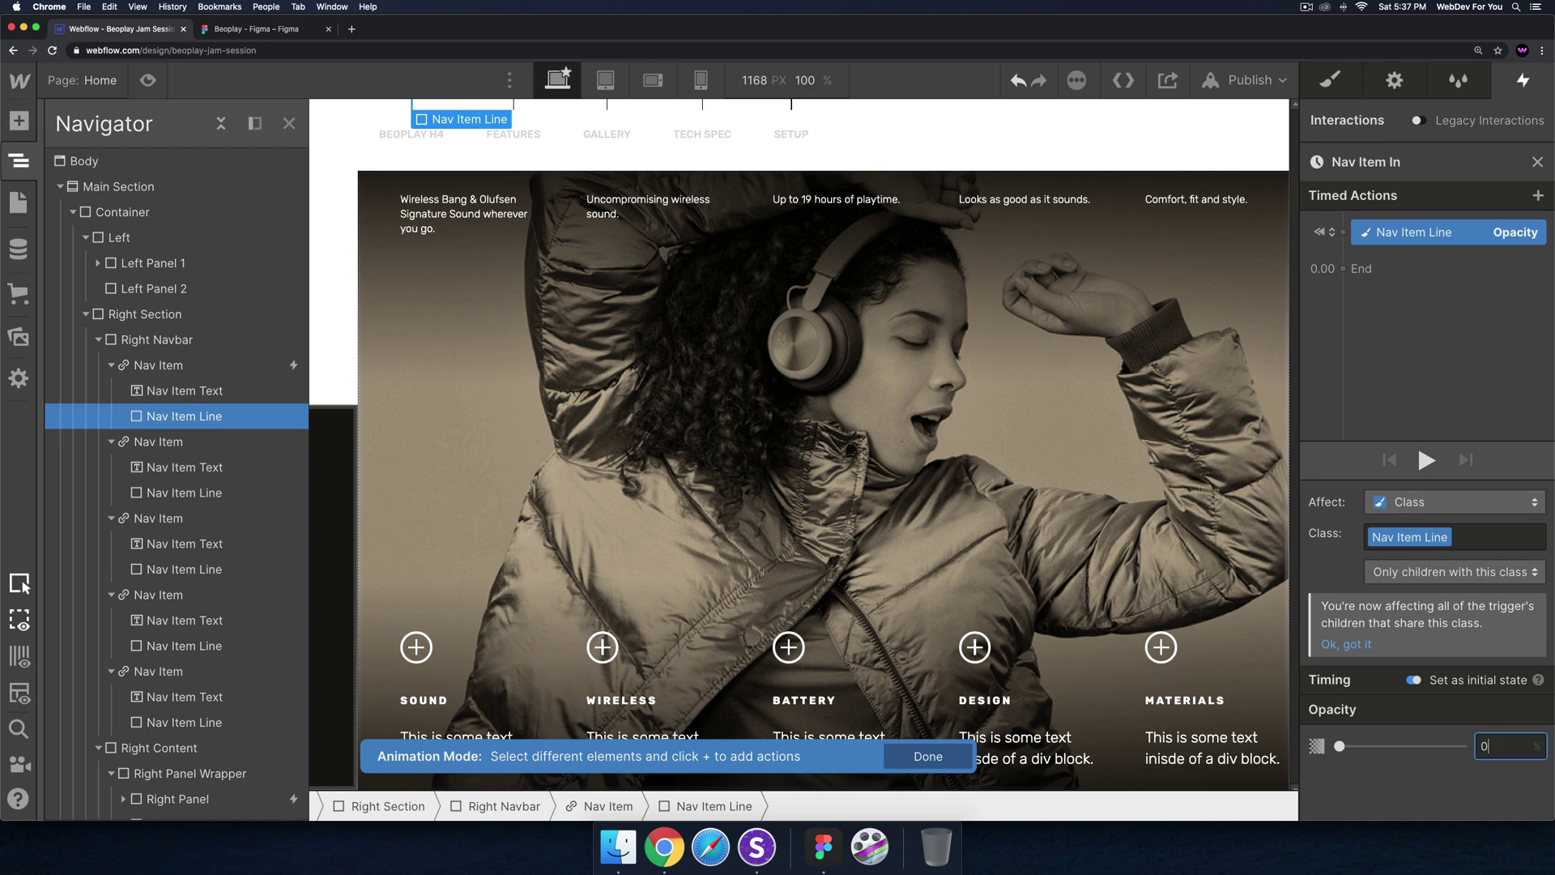
Add a second Nav Item Line Opacity action fading to 100 over 0.2 s with Ease Out
{"action": "left_click", "coordinate": [1420, 252]}
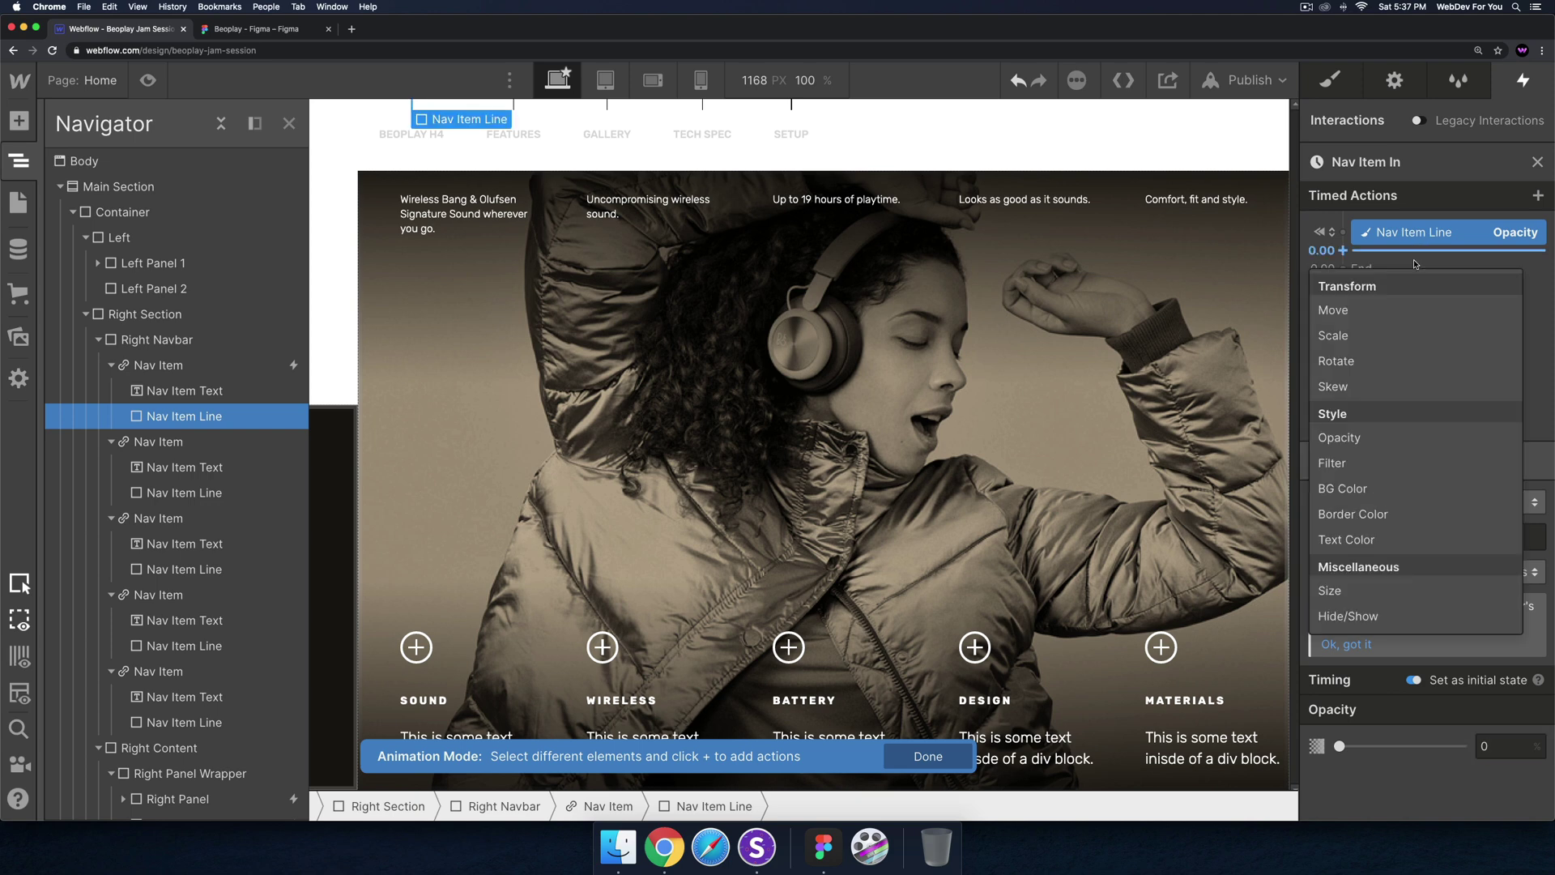
{"action": "left_click", "coordinate": [1369, 438]}
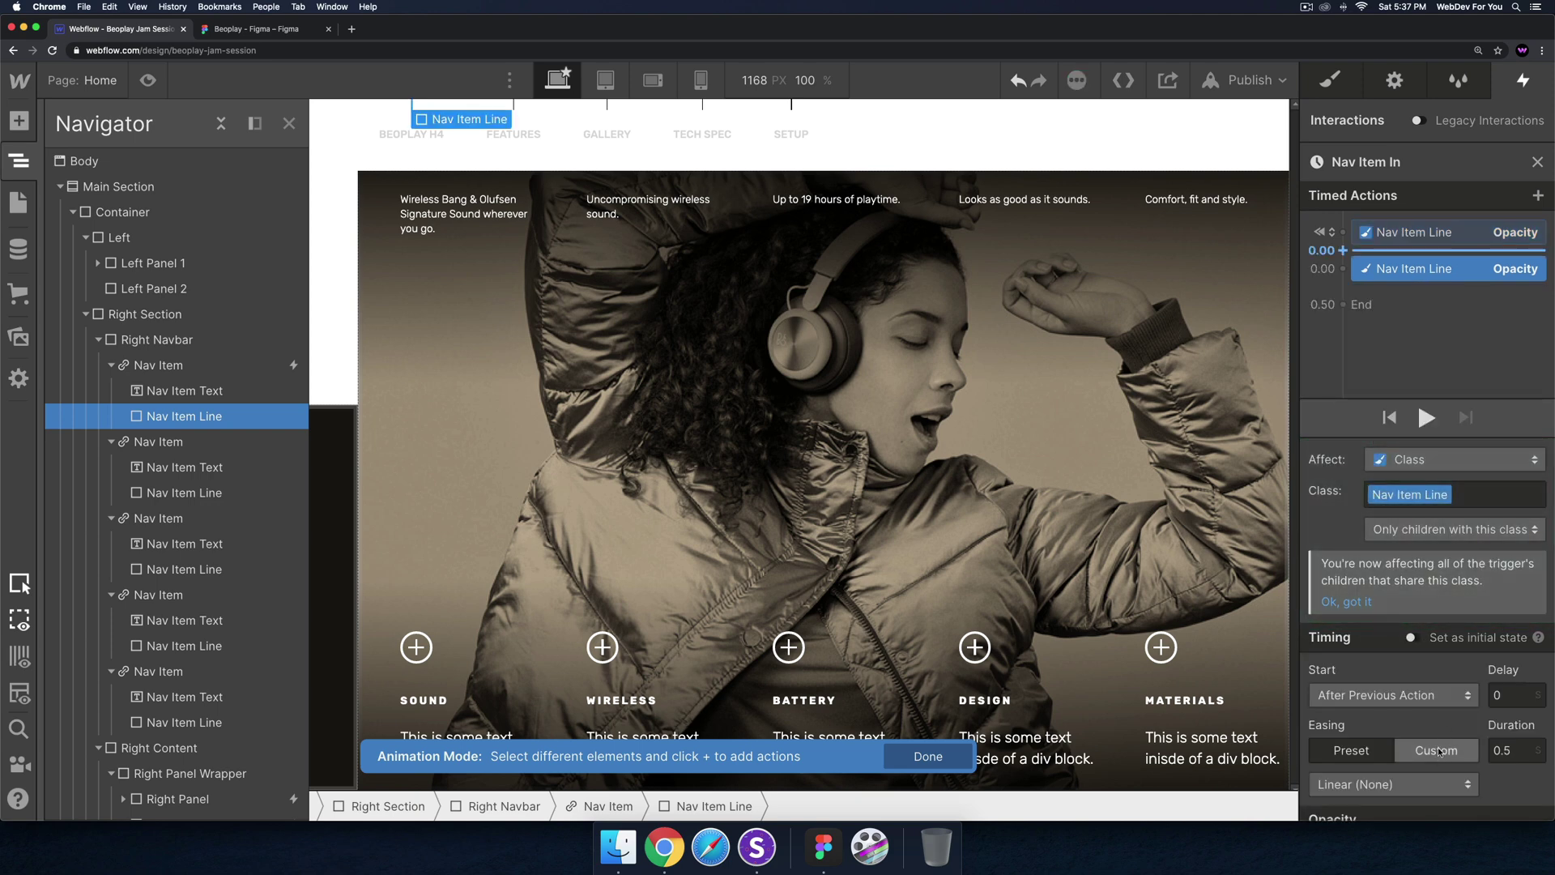
{"action": "scroll", "coordinate": [1441, 749], "scroll_direction": "down", "scroll_amount": 2}
{"action": "left_click", "coordinate": [1512, 690]}
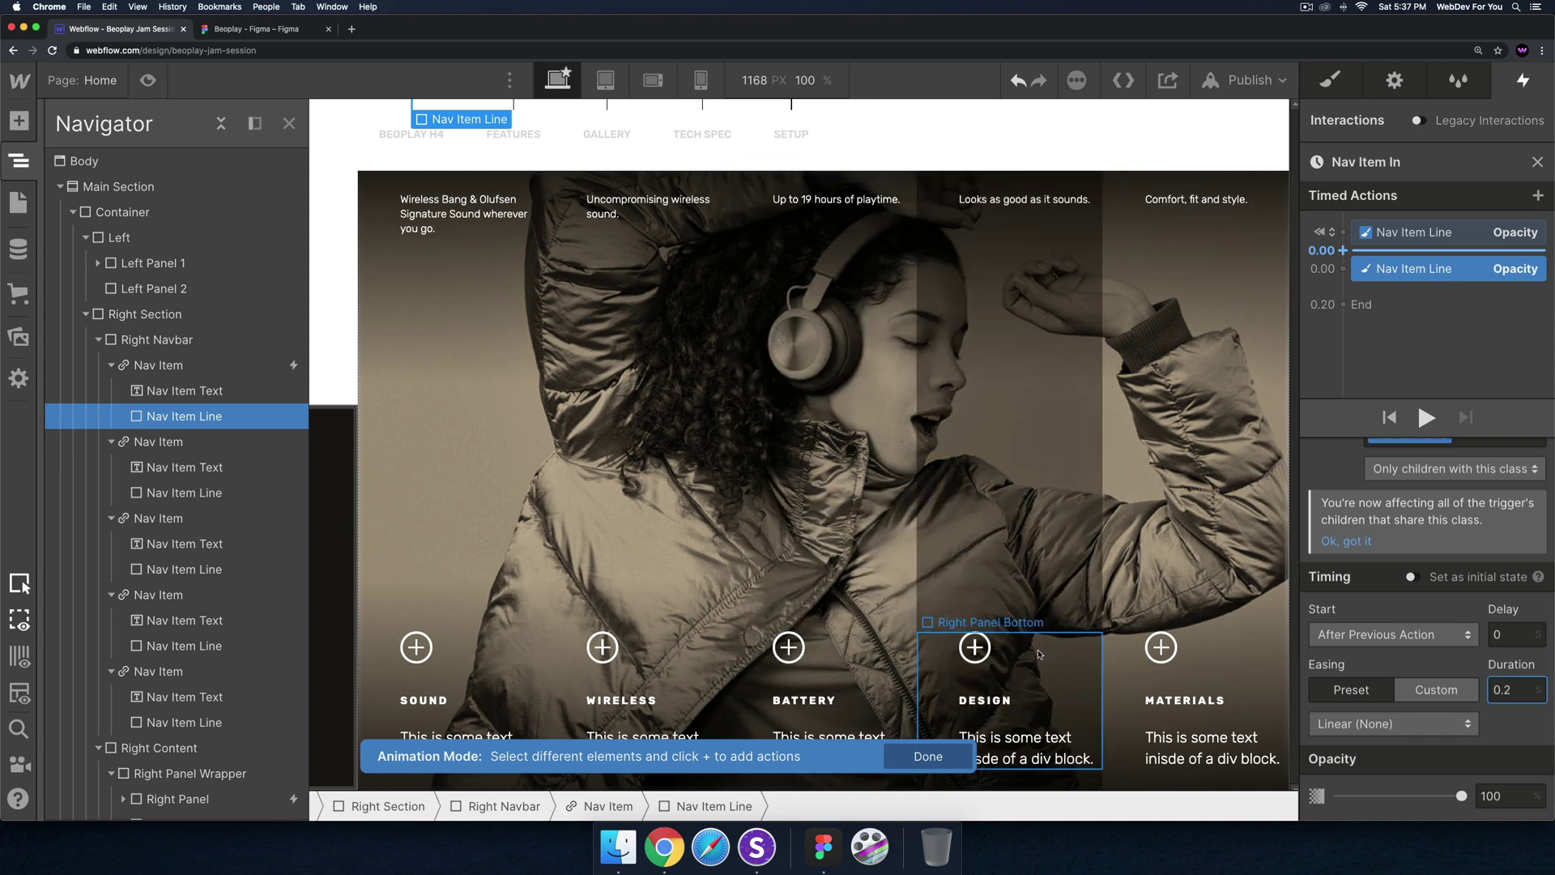
{"action": "left_click", "coordinate": [1364, 724]}
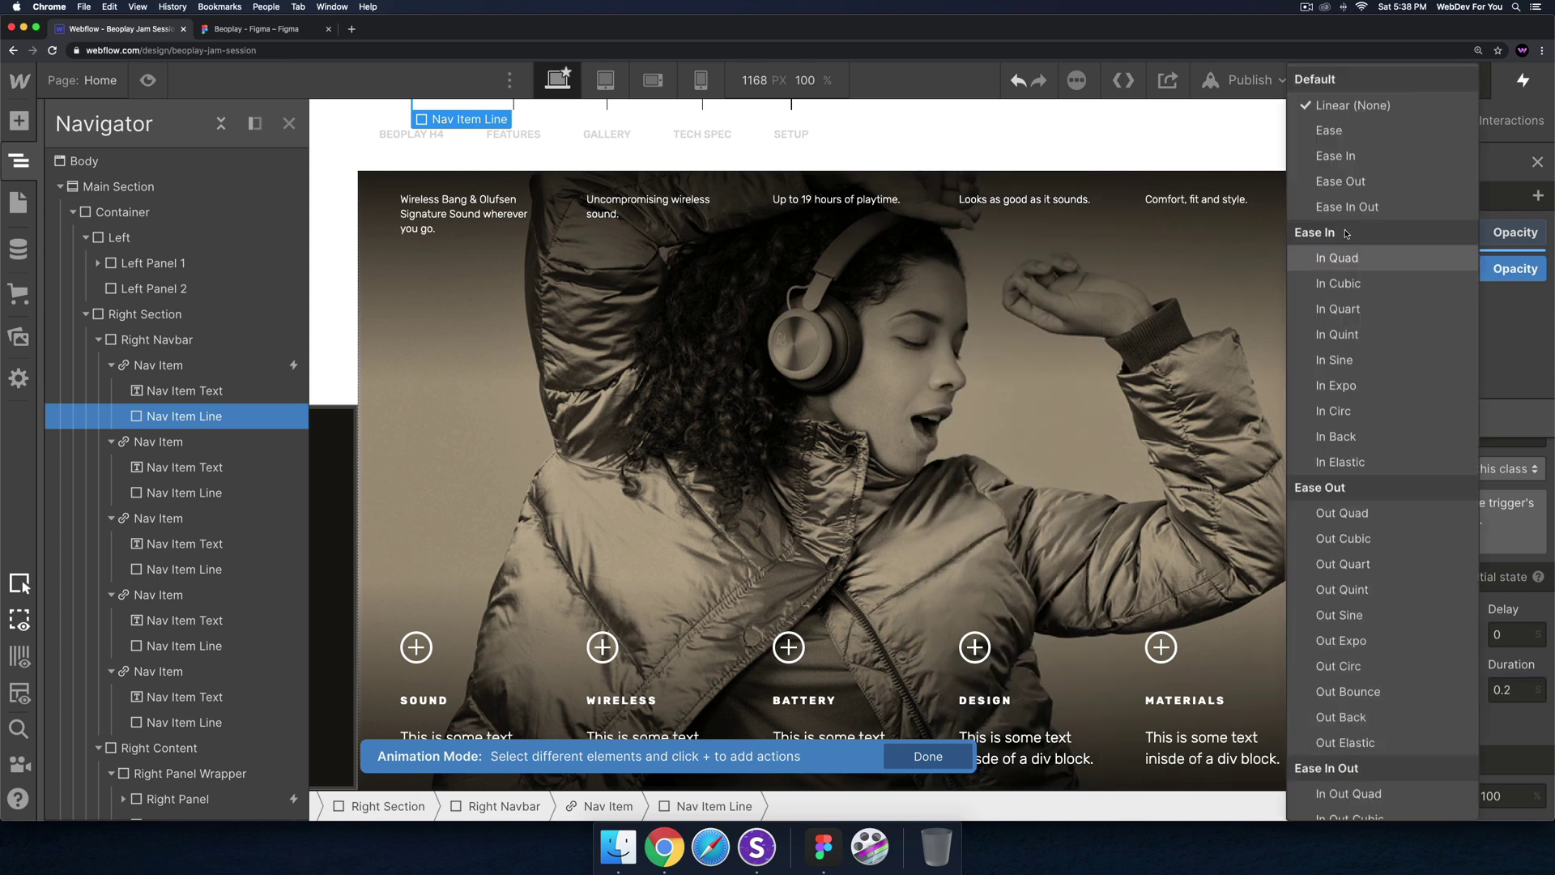
{"action": "left_click", "coordinate": [1348, 182]}
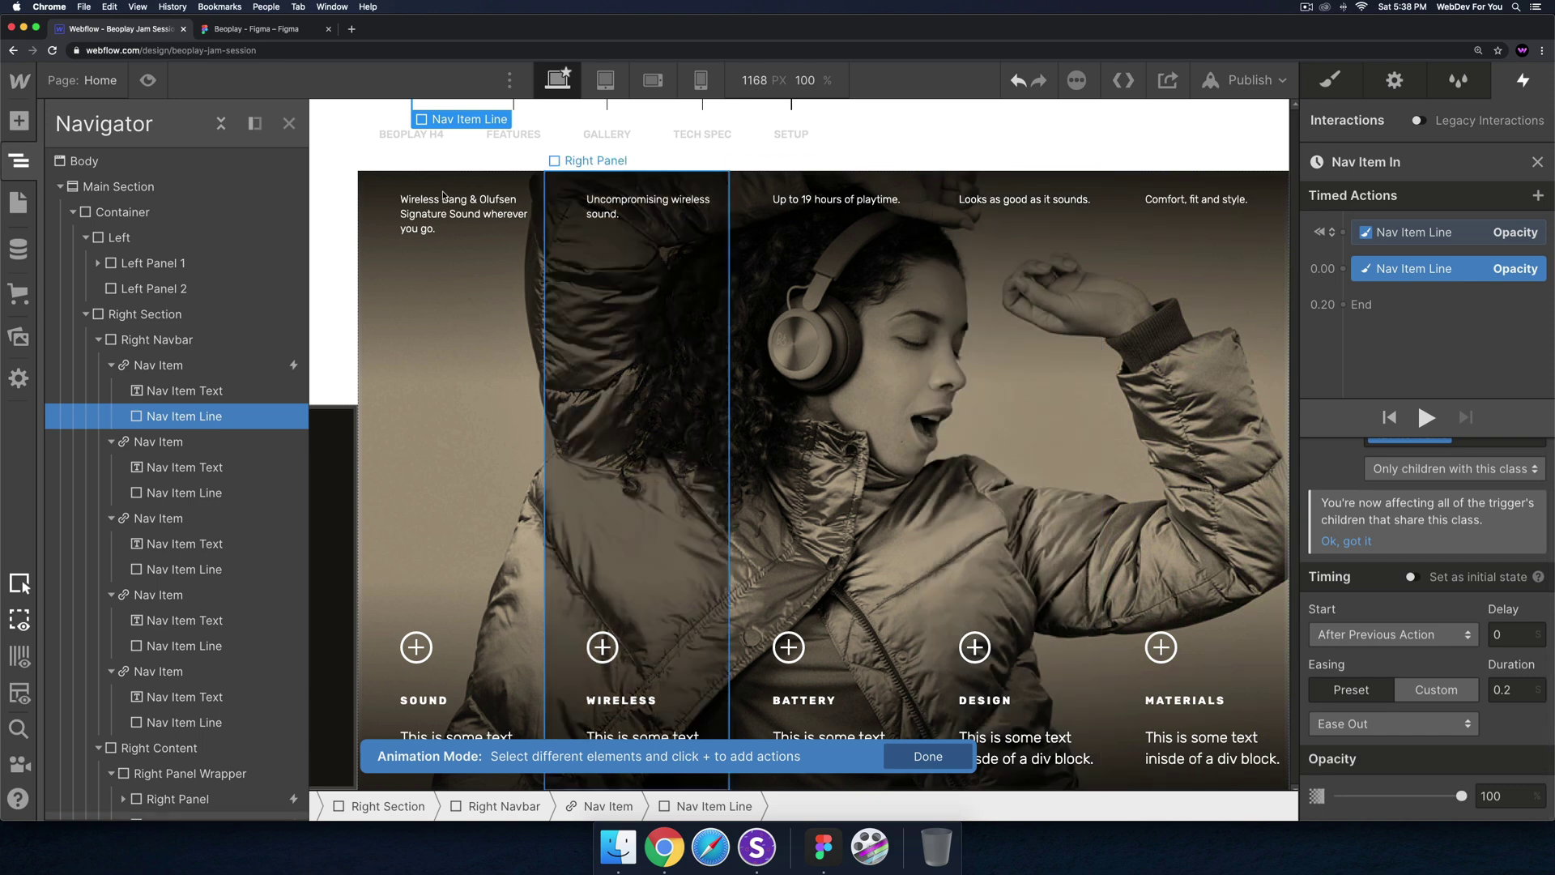
Preview the nav line hover fade and return to the designer
{"action": "left_click", "coordinate": [148, 81]}
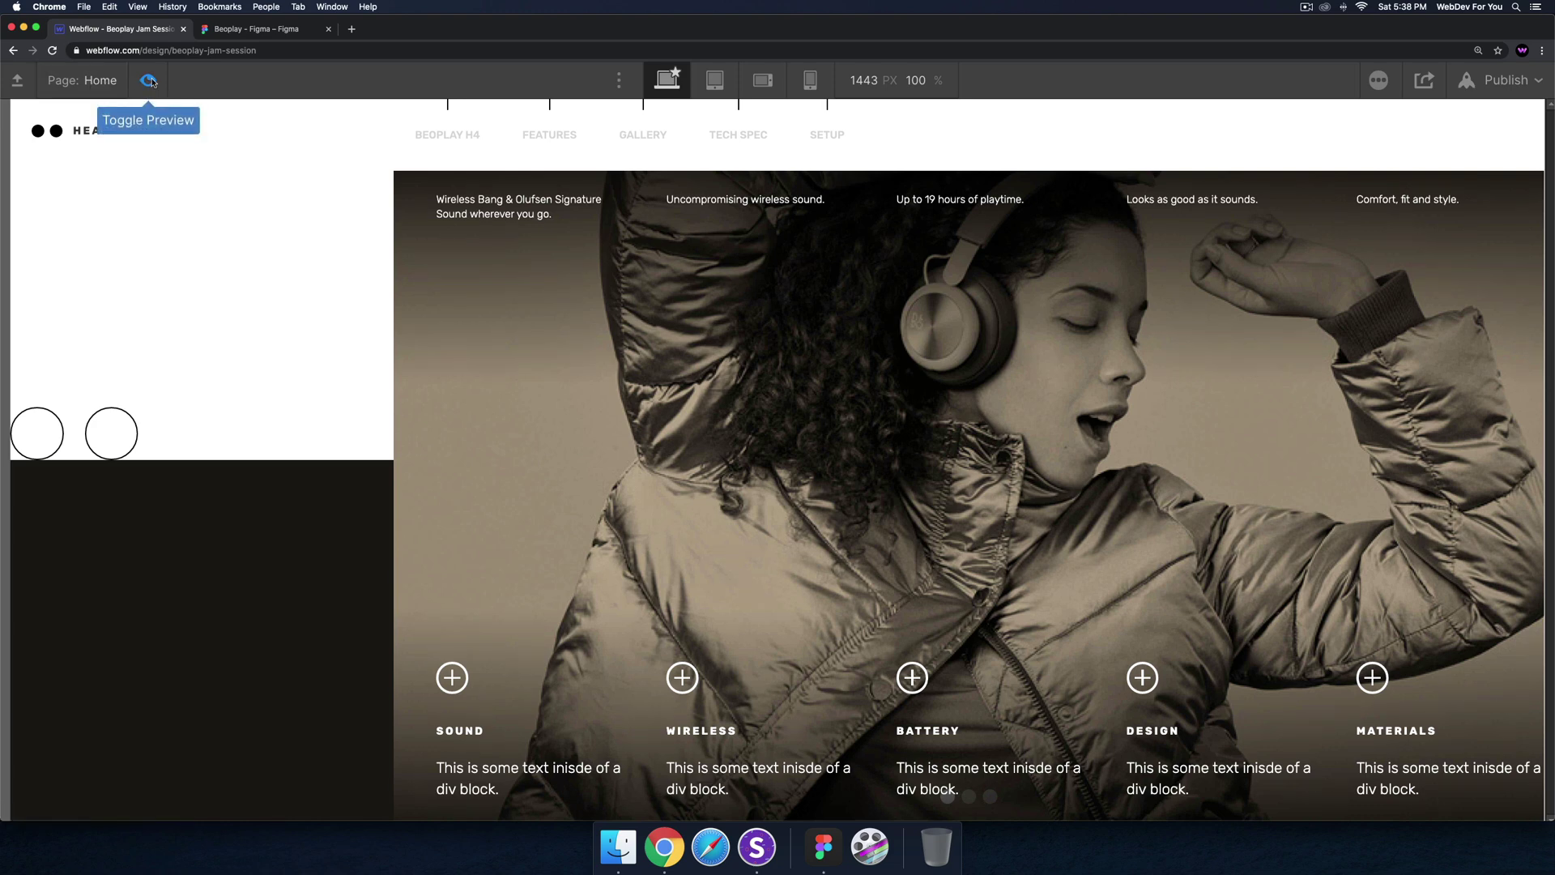
{"action": "key", "text": "super+shift+p"}
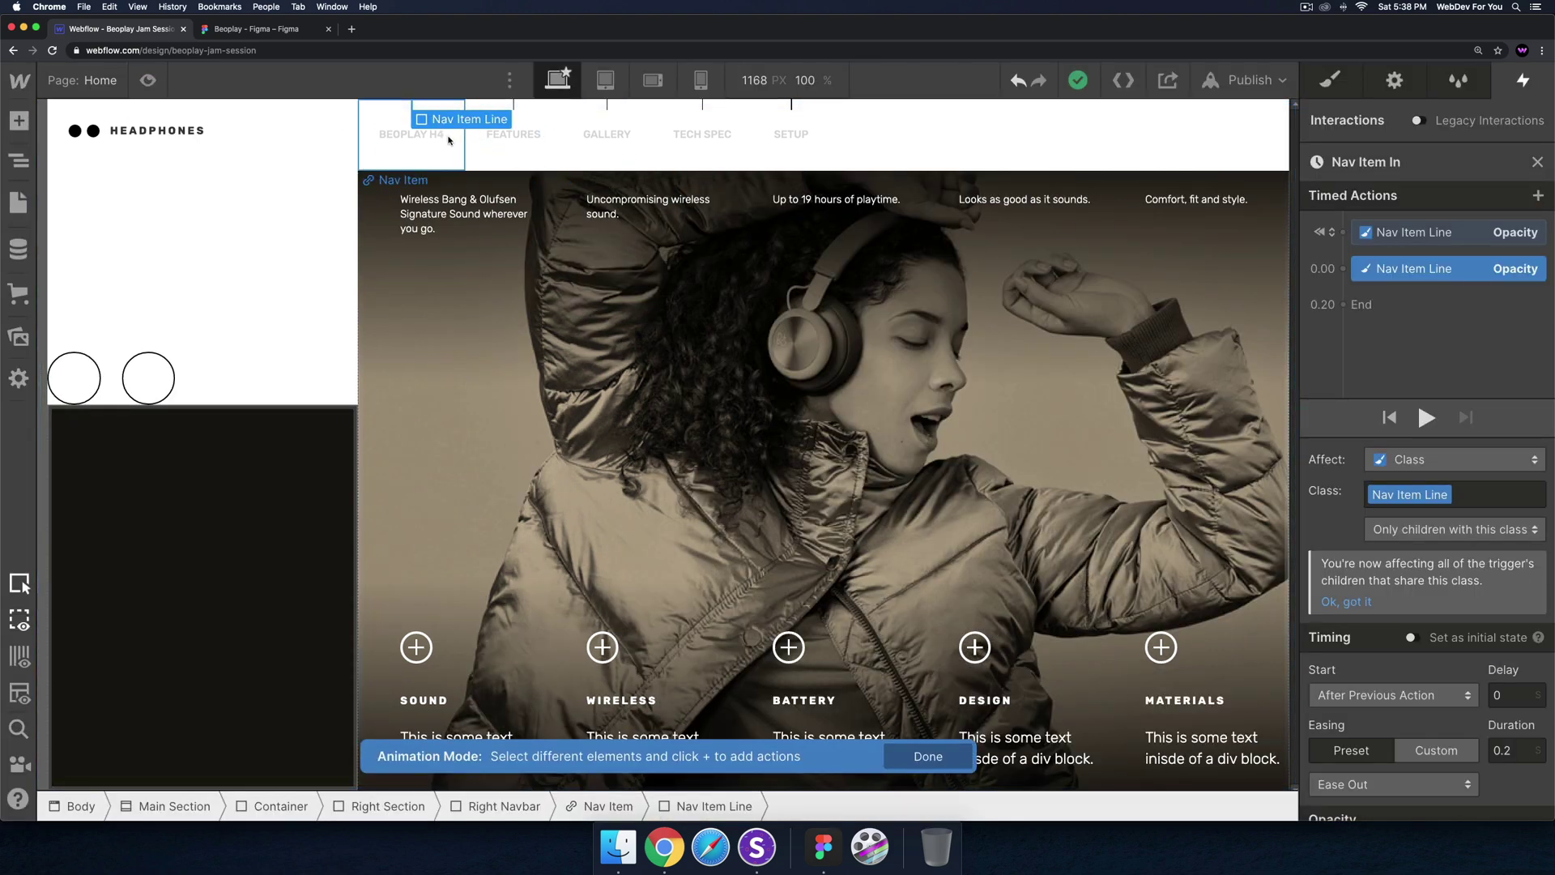
{"action": "left_click", "coordinate": [413, 138]}
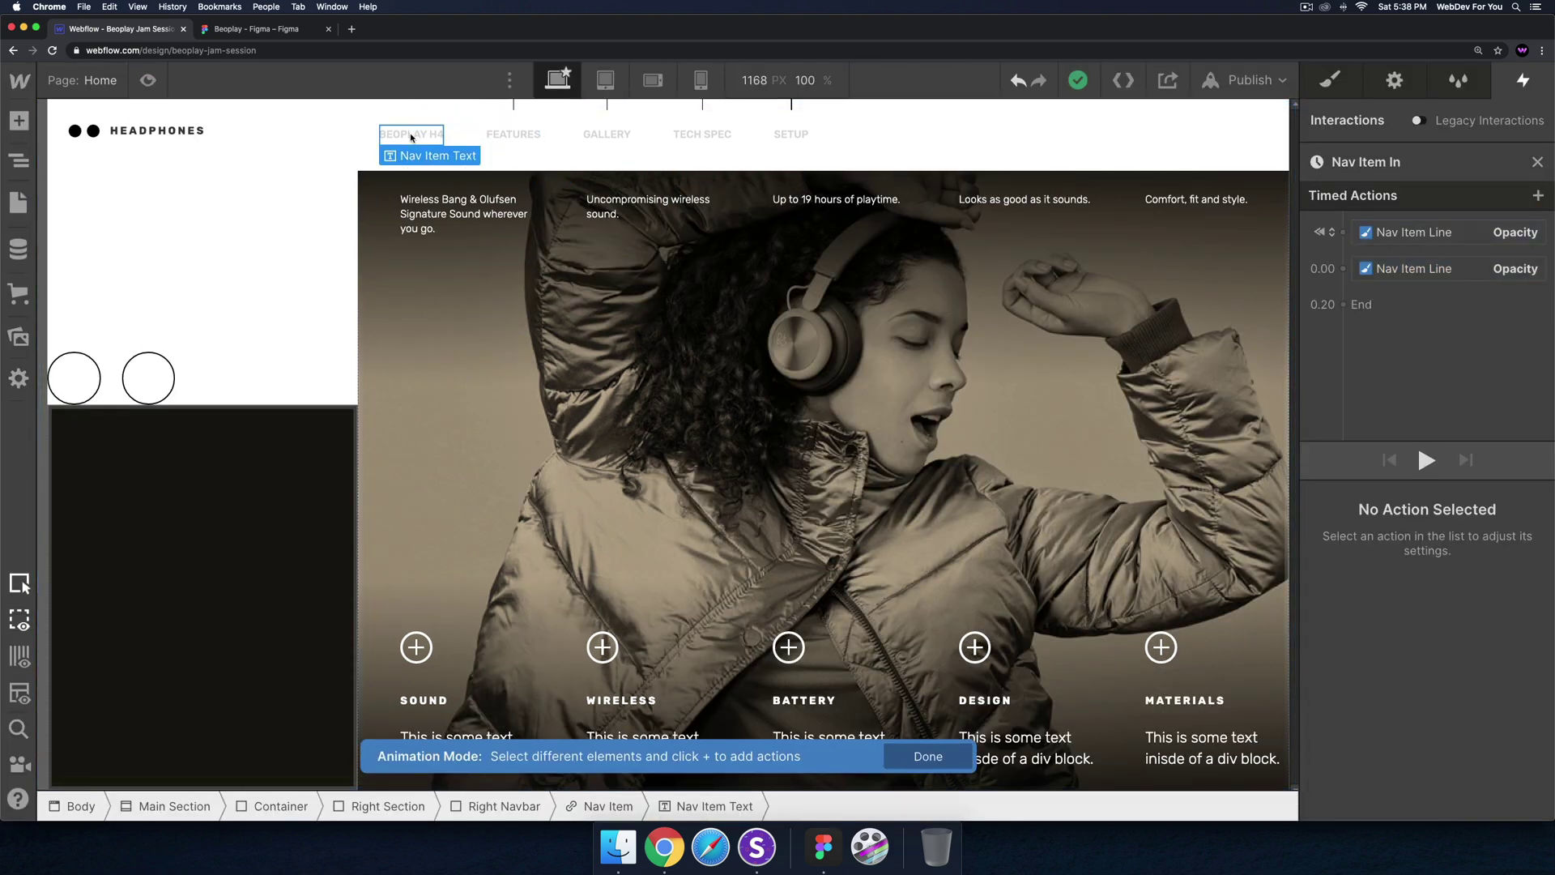
Add a Text Color action turning the Nav Item Text black
{"action": "left_click", "coordinate": [1415, 295]}
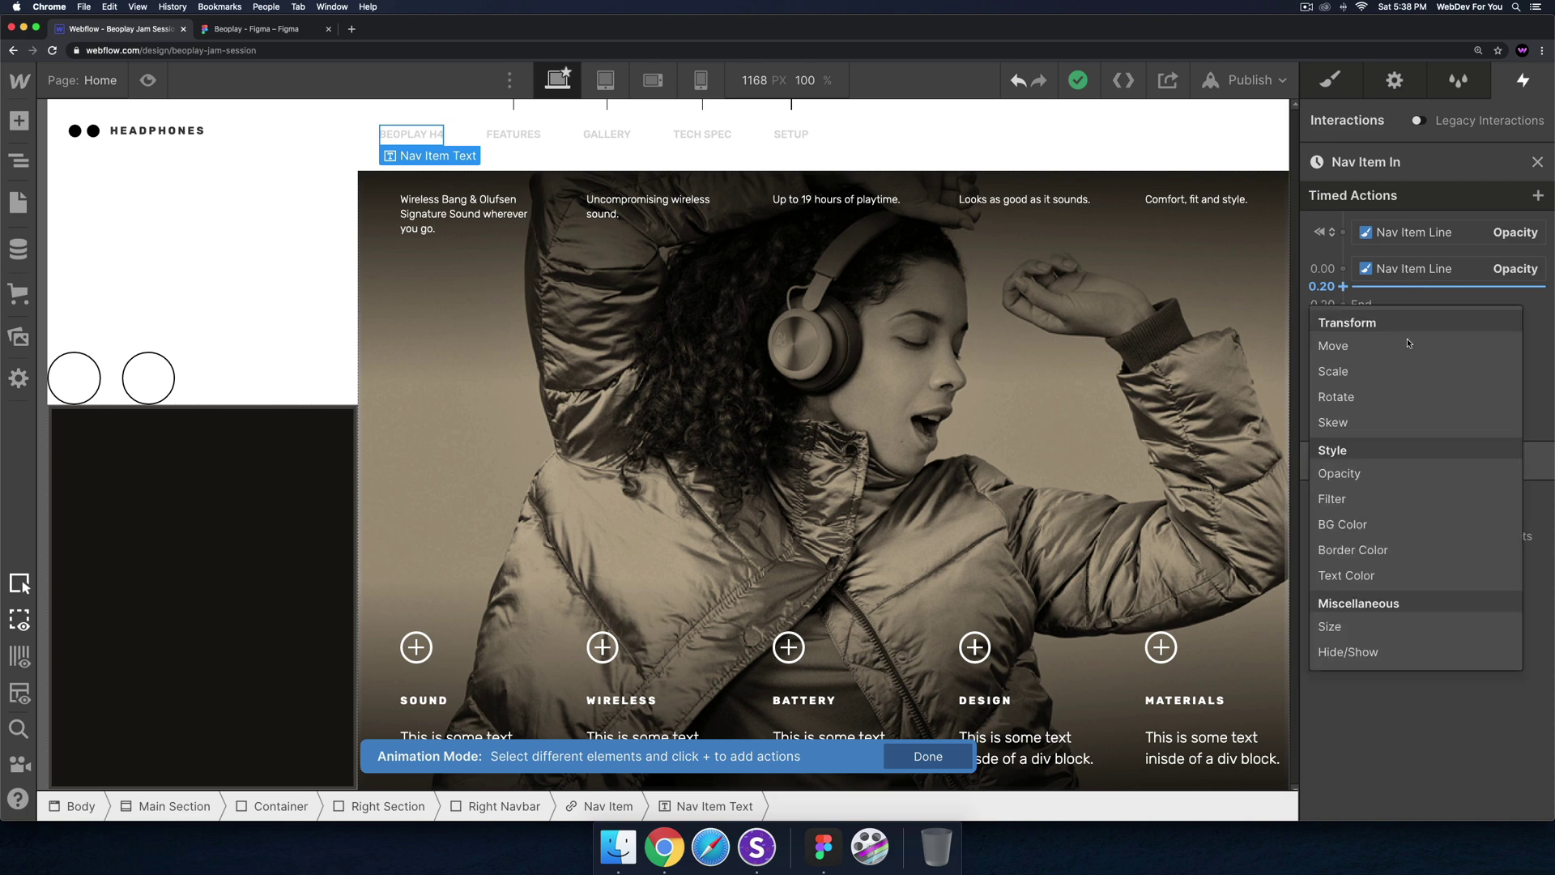
{"action": "left_click", "coordinate": [1367, 577]}
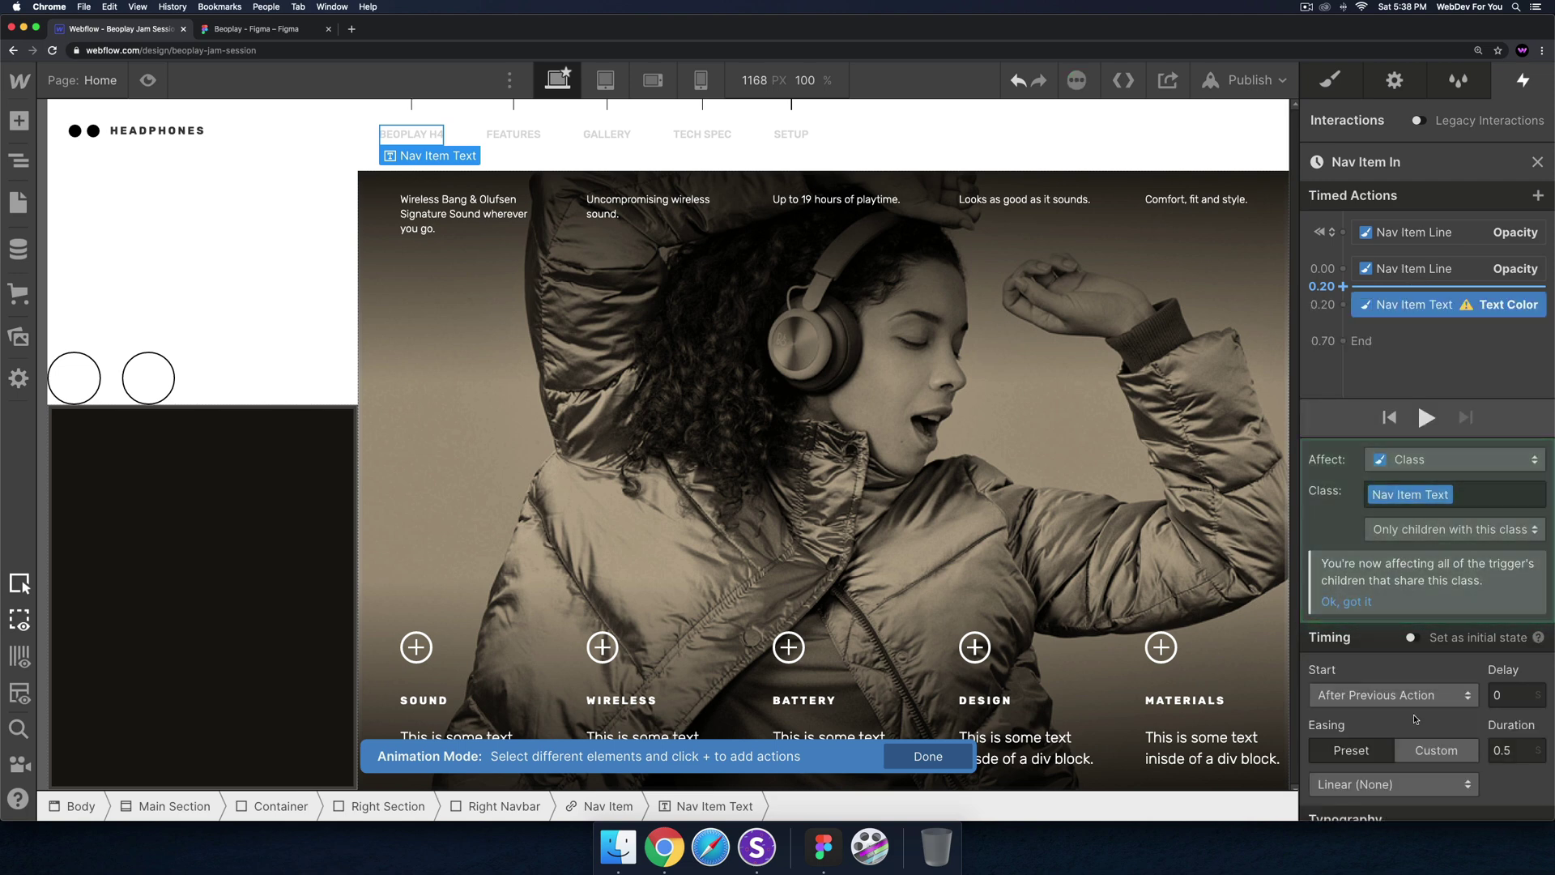
{"action": "scroll", "coordinate": [1415, 721], "scroll_direction": "down", "scroll_amount": 2}
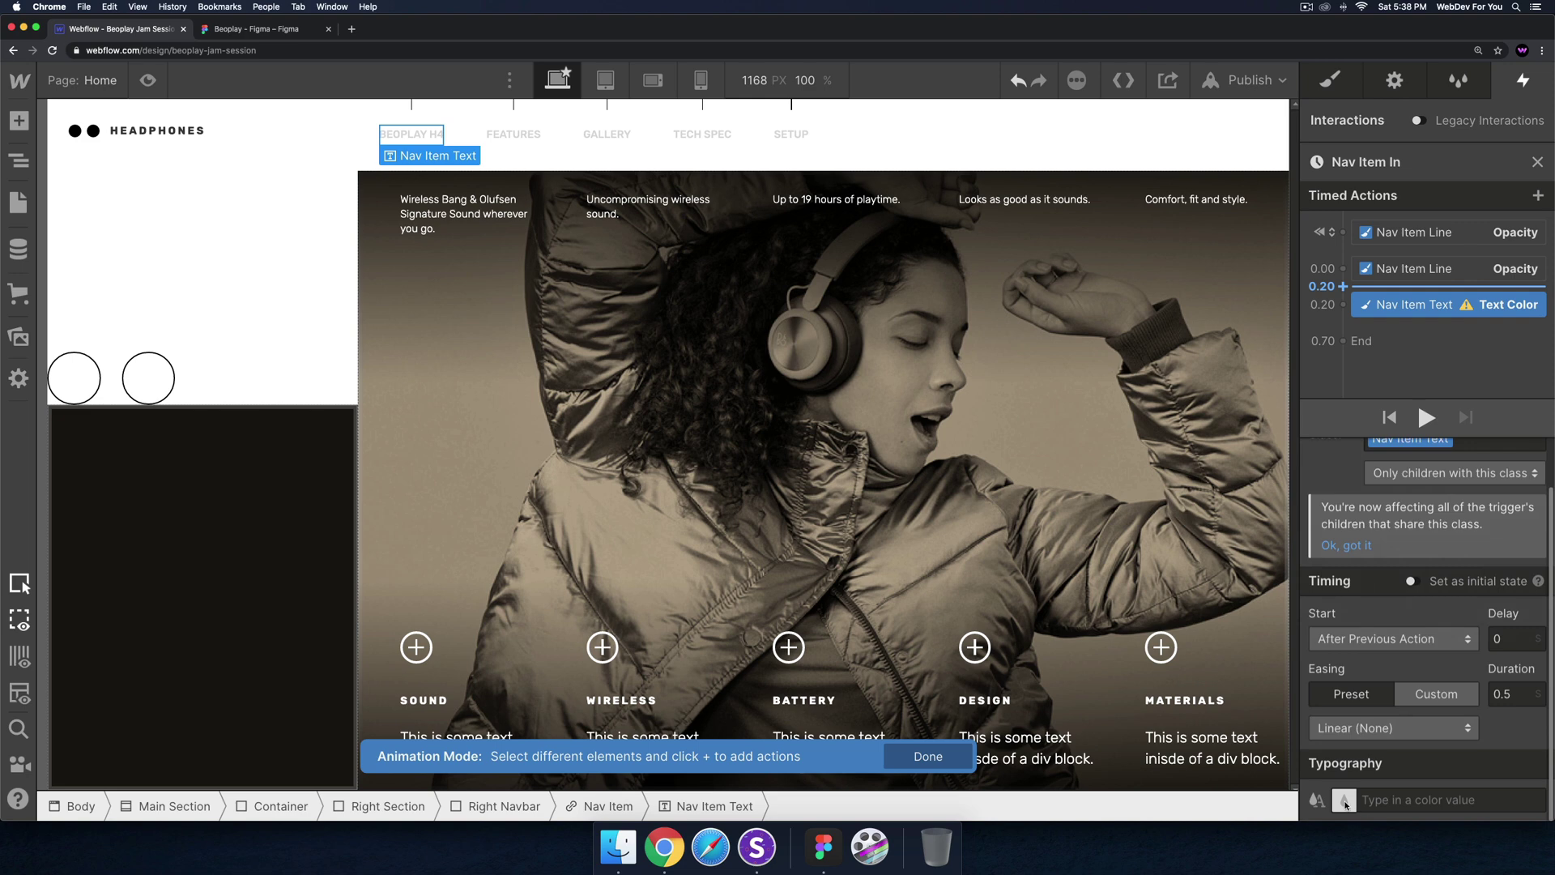
{"action": "left_click", "coordinate": [1344, 801]}
{"action": "left_click", "coordinate": [1398, 720]}
{"action": "left_click", "coordinate": [1399, 691]}
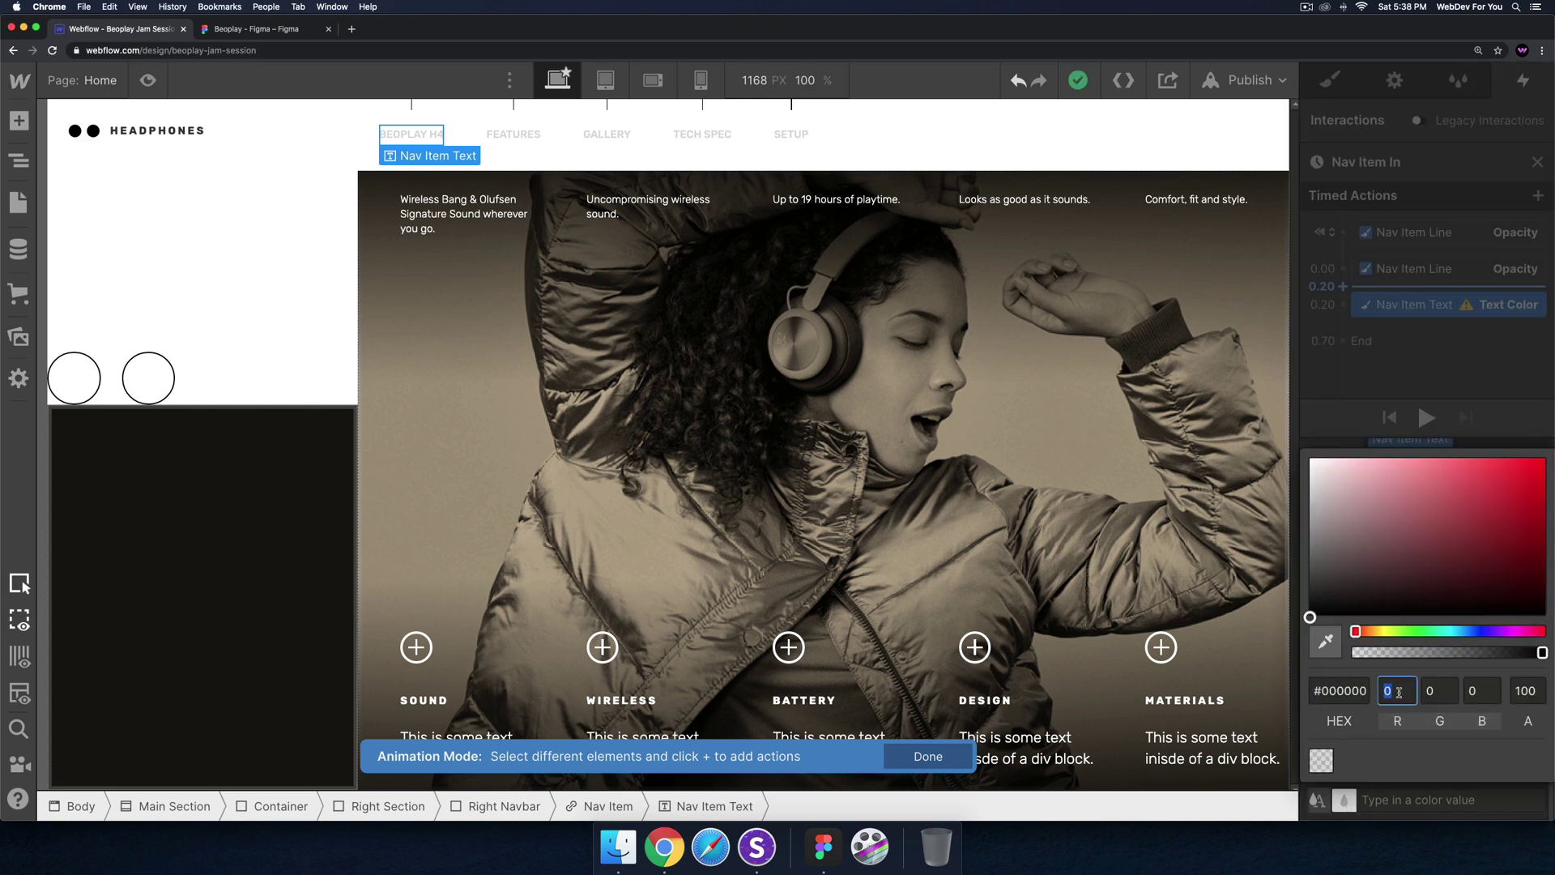
{"action": "left_click", "coordinate": [1393, 720]}
{"action": "left_click_drag", "start_coordinate": [1319, 607], "coordinate": [1288, 628]}
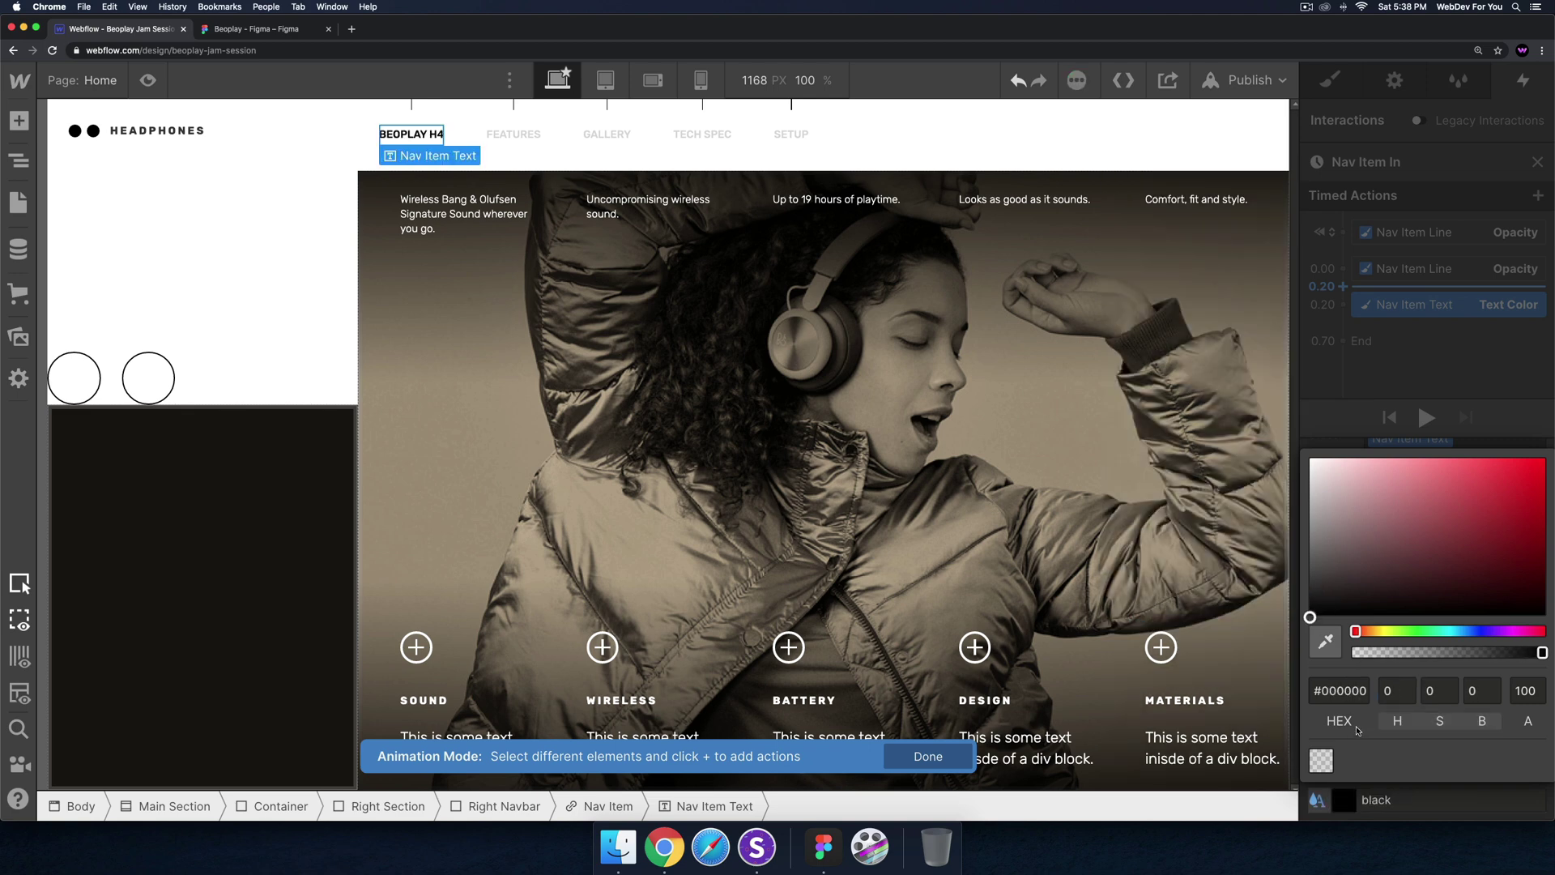
{"action": "left_click", "coordinate": [1393, 370]}
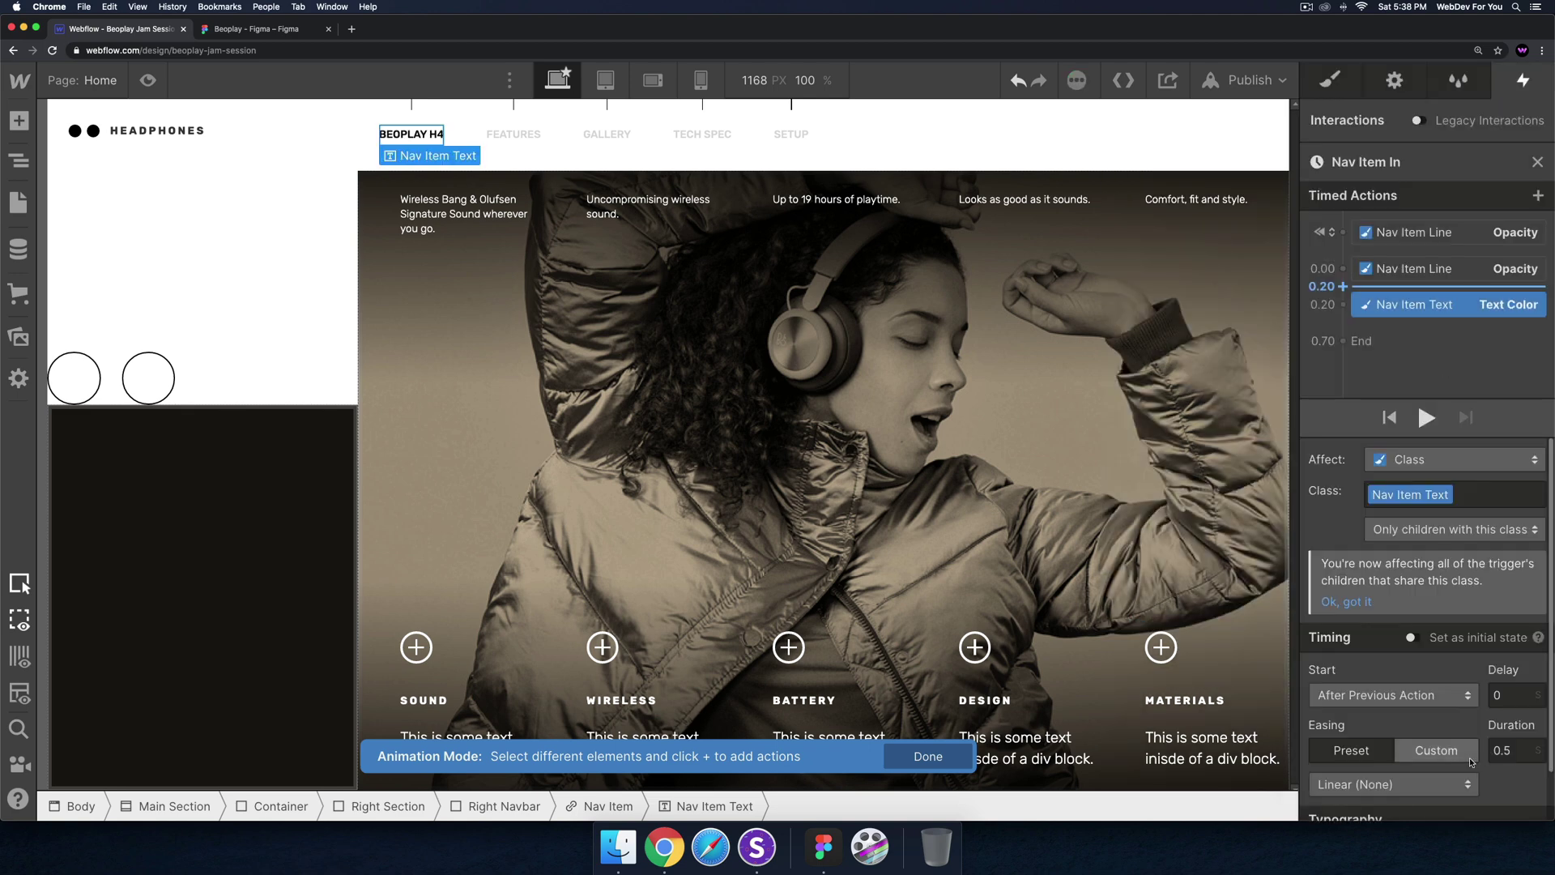
Give the colour change Ease Out and 0.2 s, run it with the line fade, and preview
{"action": "left_click", "coordinate": [1393, 784]}
{"action": "left_click", "coordinate": [1344, 178]}
{"action": "left_click", "coordinate": [1511, 750]}
{"action": "type", "text": "2"}
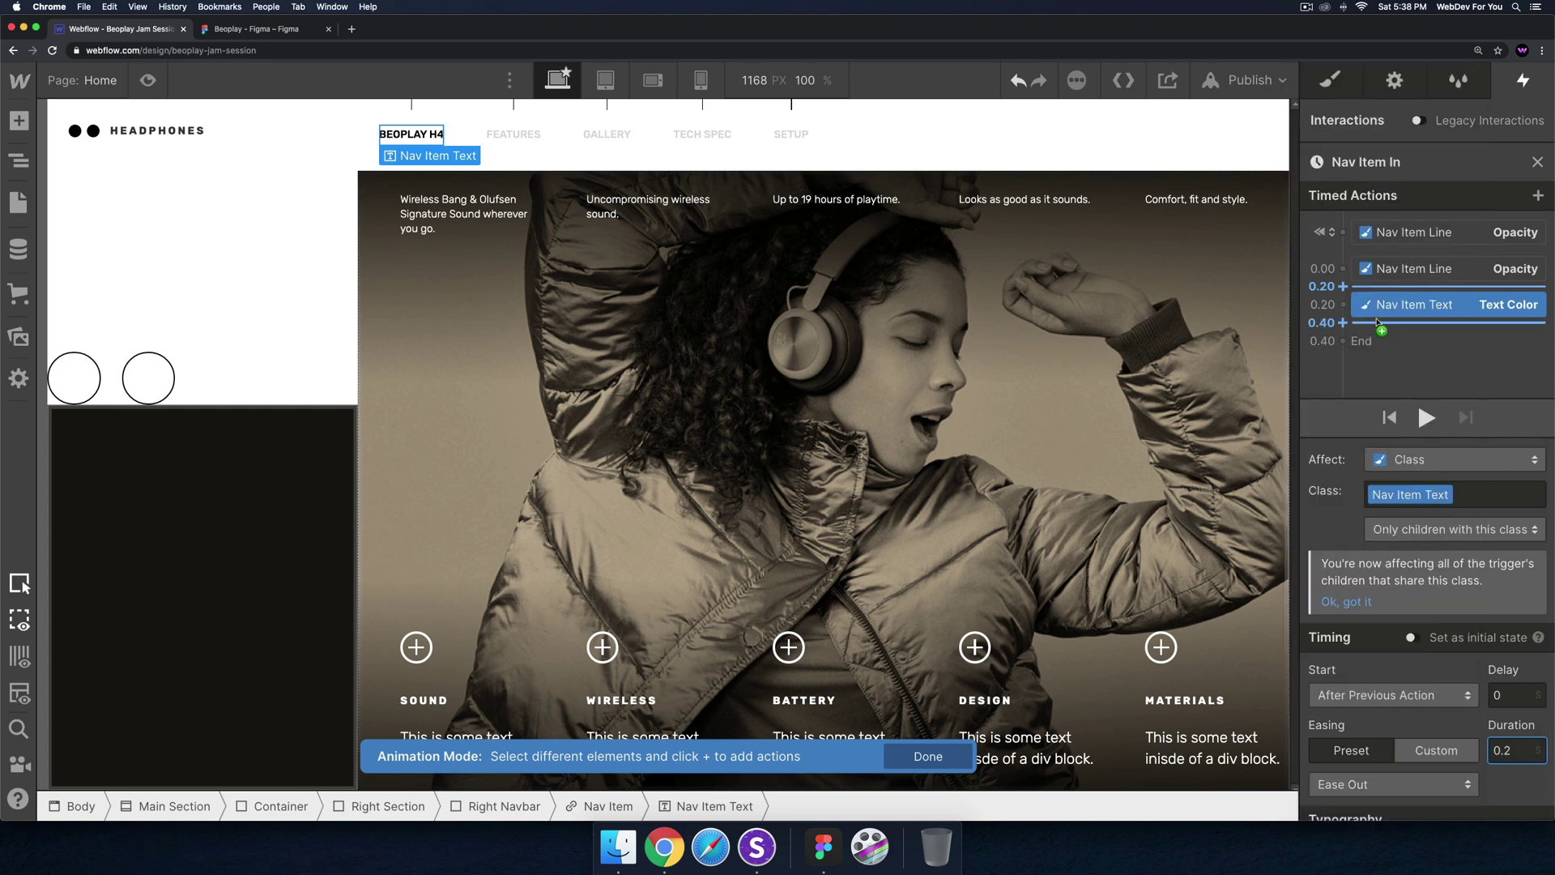
{"action": "left_click_drag", "start_coordinate": [1394, 303], "coordinate": [1408, 280]}
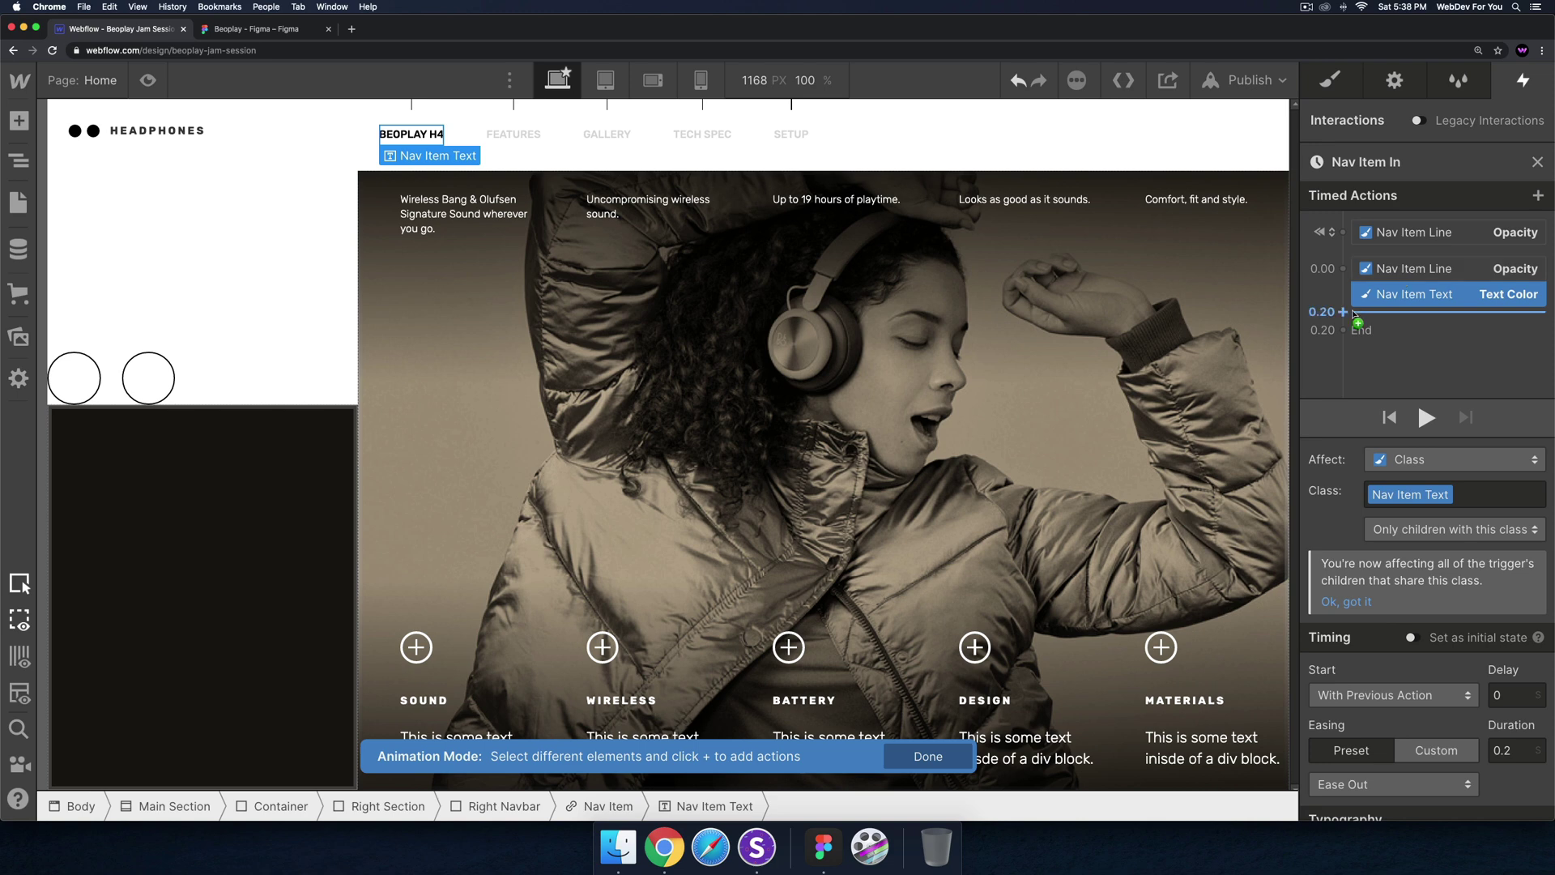
{"action": "left_click", "coordinate": [146, 81]}
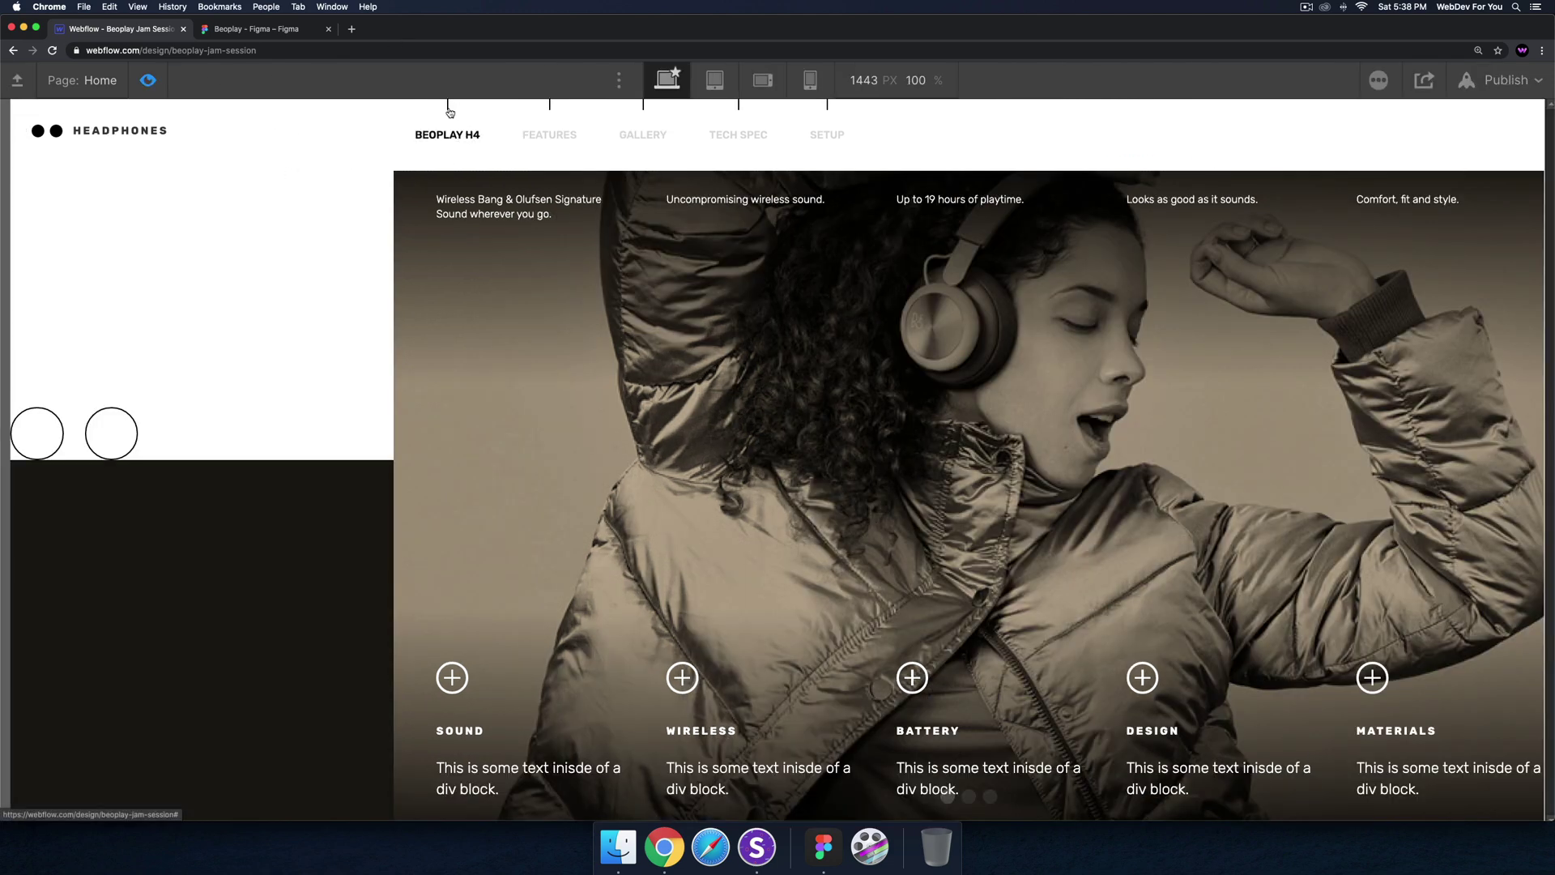
Leave preview and make hover-out start a custom animation
{"action": "left_click", "coordinate": [147, 81]}
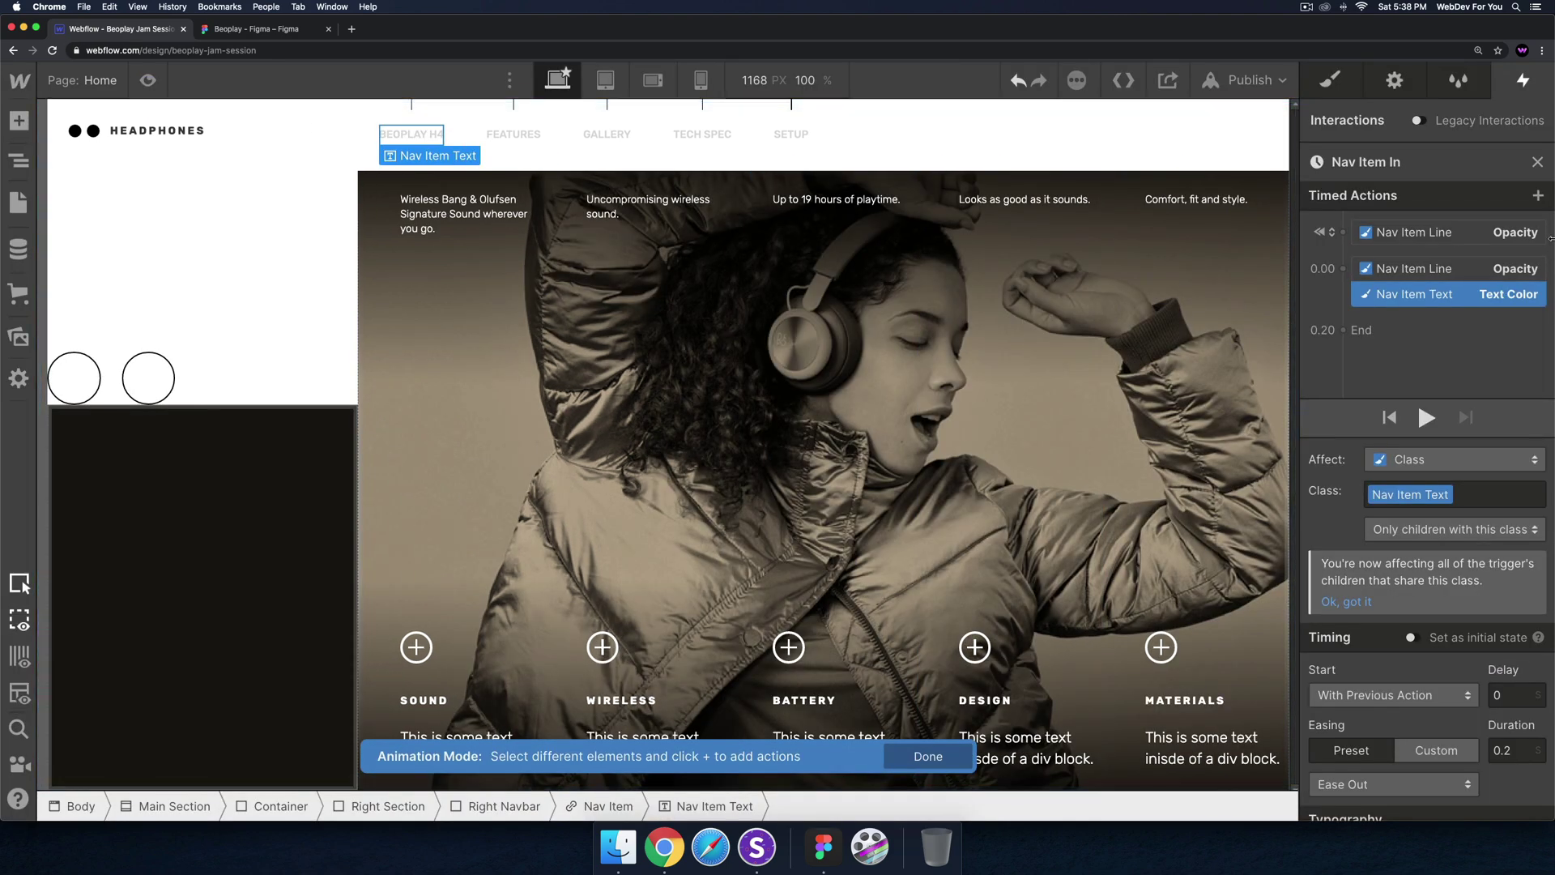
{"action": "left_click", "coordinate": [1538, 163]}
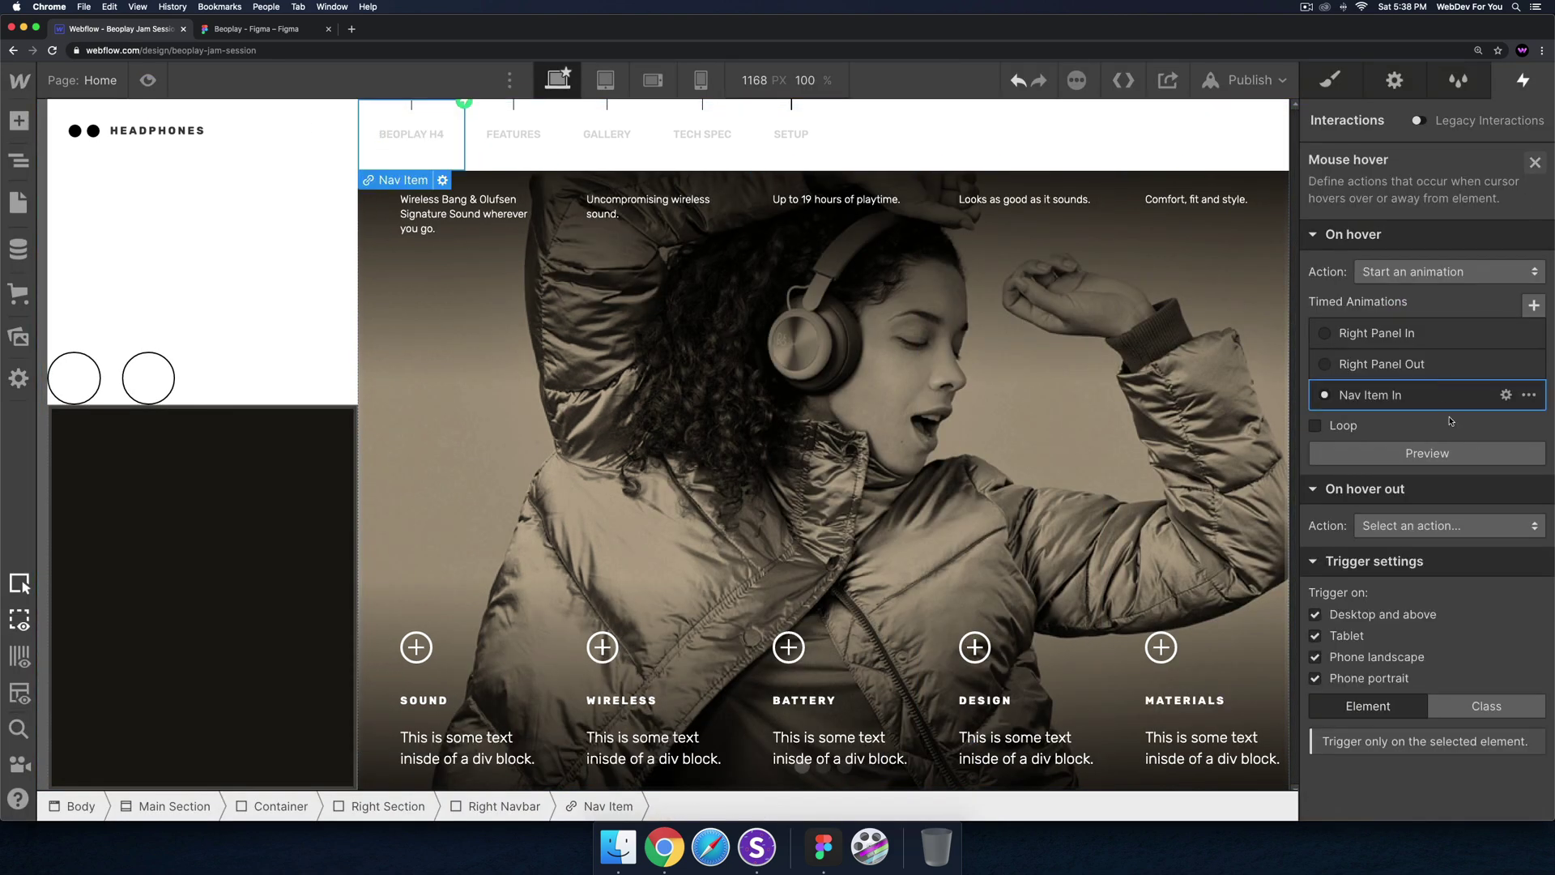
{"action": "left_click", "coordinate": [1421, 526]}
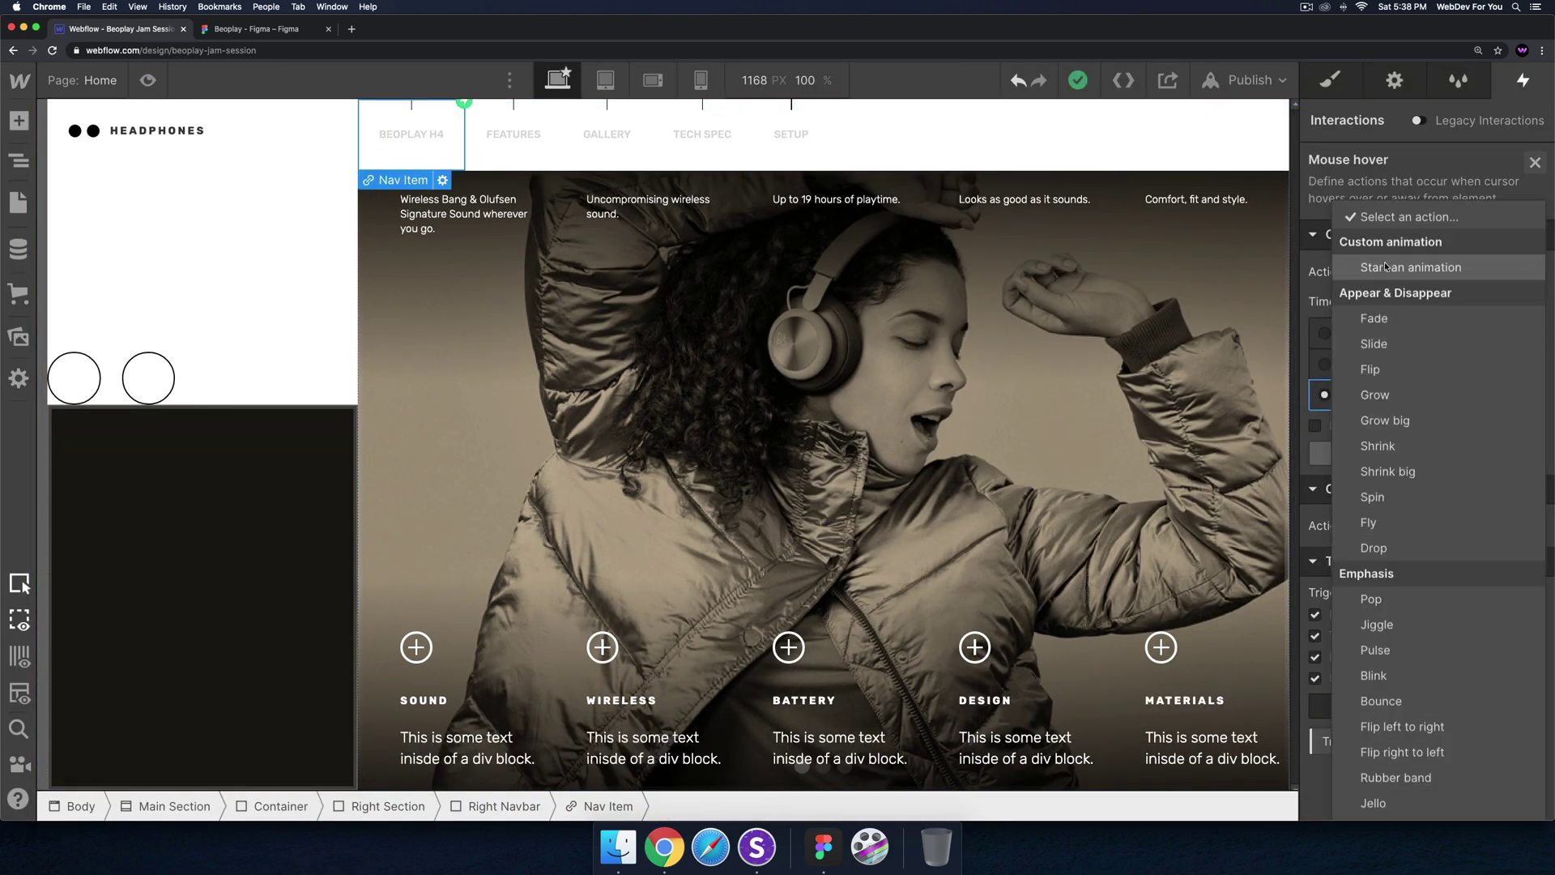
{"action": "left_click", "coordinate": [1410, 267]}
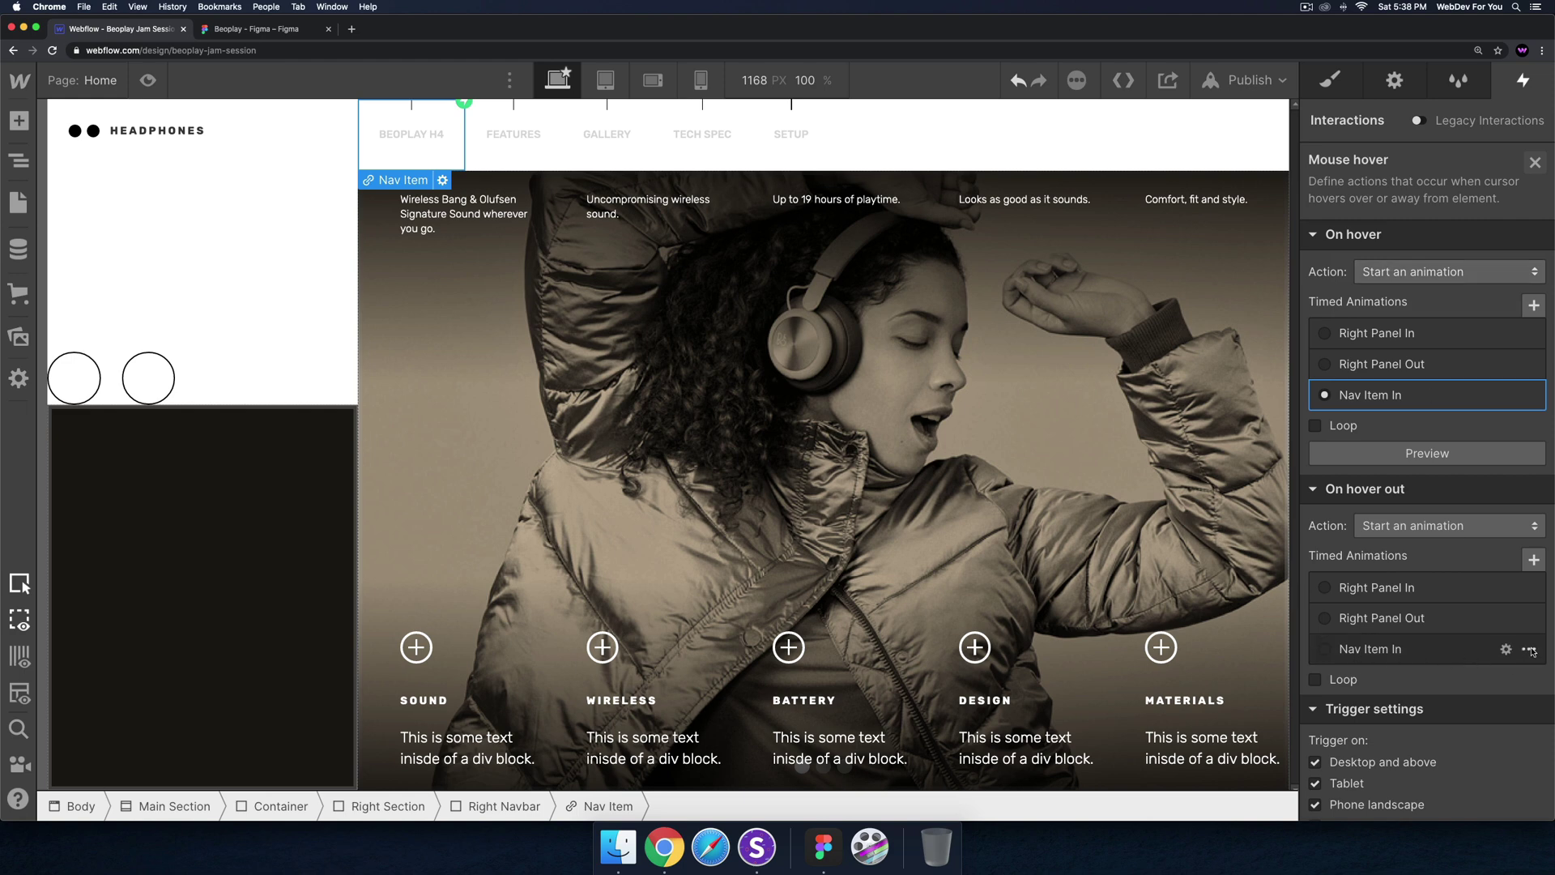
Duplicate the Nav Item In animation and rename the copy to Nav Item Out
{"action": "left_click", "coordinate": [1531, 650]}
{"action": "left_click", "coordinate": [1387, 729]}
{"action": "left_click", "coordinate": [1384, 717]}
{"action": "left_click", "coordinate": [1378, 162]}
{"action": "left_click", "coordinate": [1366, 163]}
{"action": "left_click_drag", "start_coordinate": [1366, 162], "coordinate": [1415, 162]}
{"action": "type", "text": "Out"}
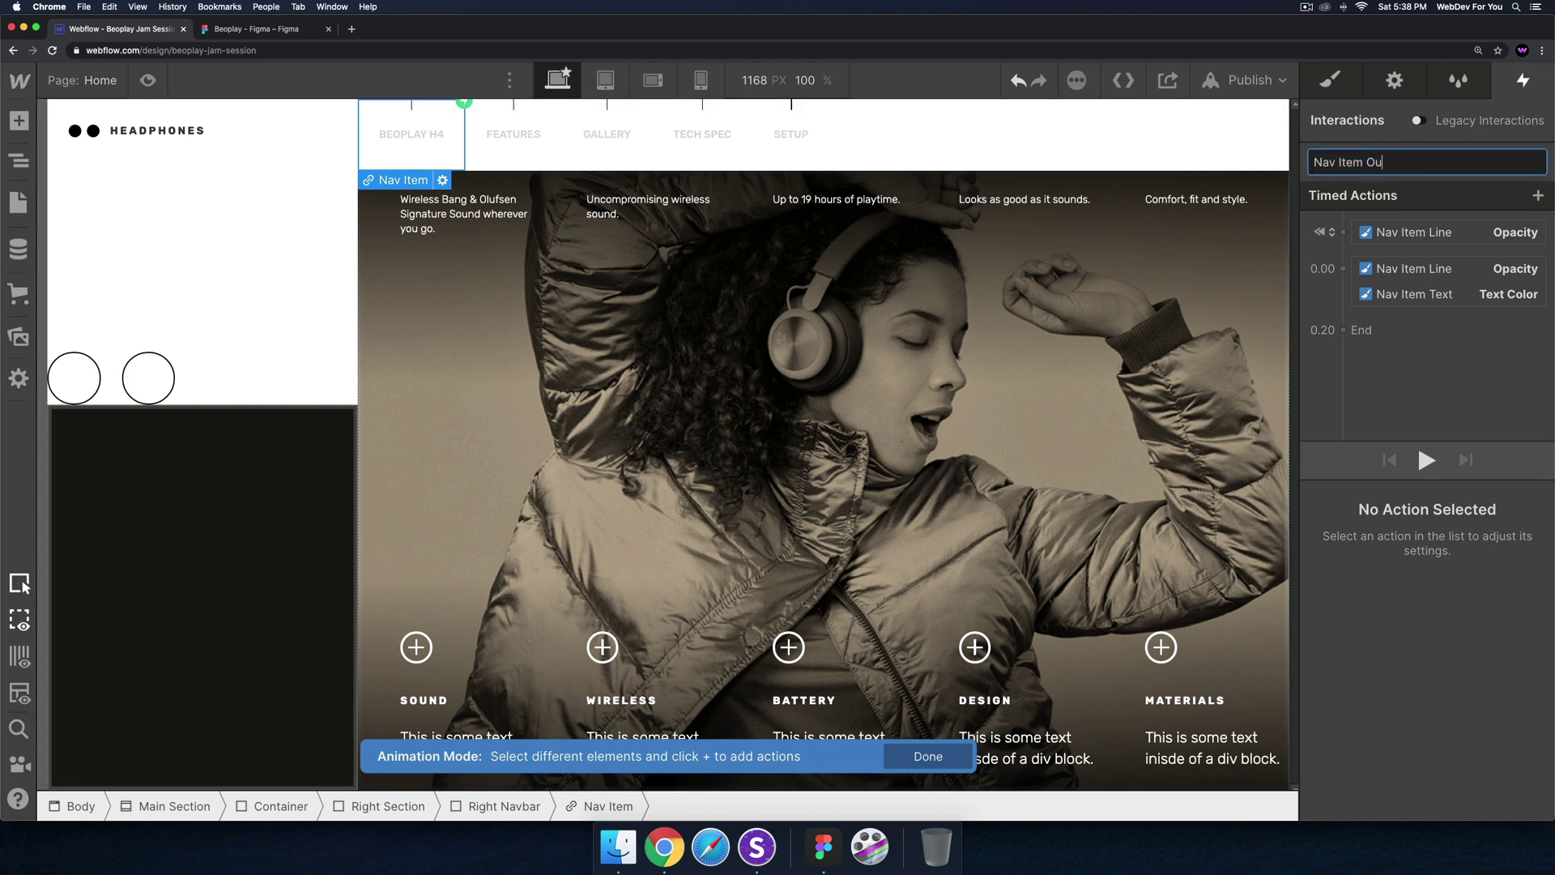
{"action": "key", "text": "Return"}
Delete the initial-state line opacity action and set the line's Opacity to 0
{"action": "left_click", "coordinate": [1433, 235]}
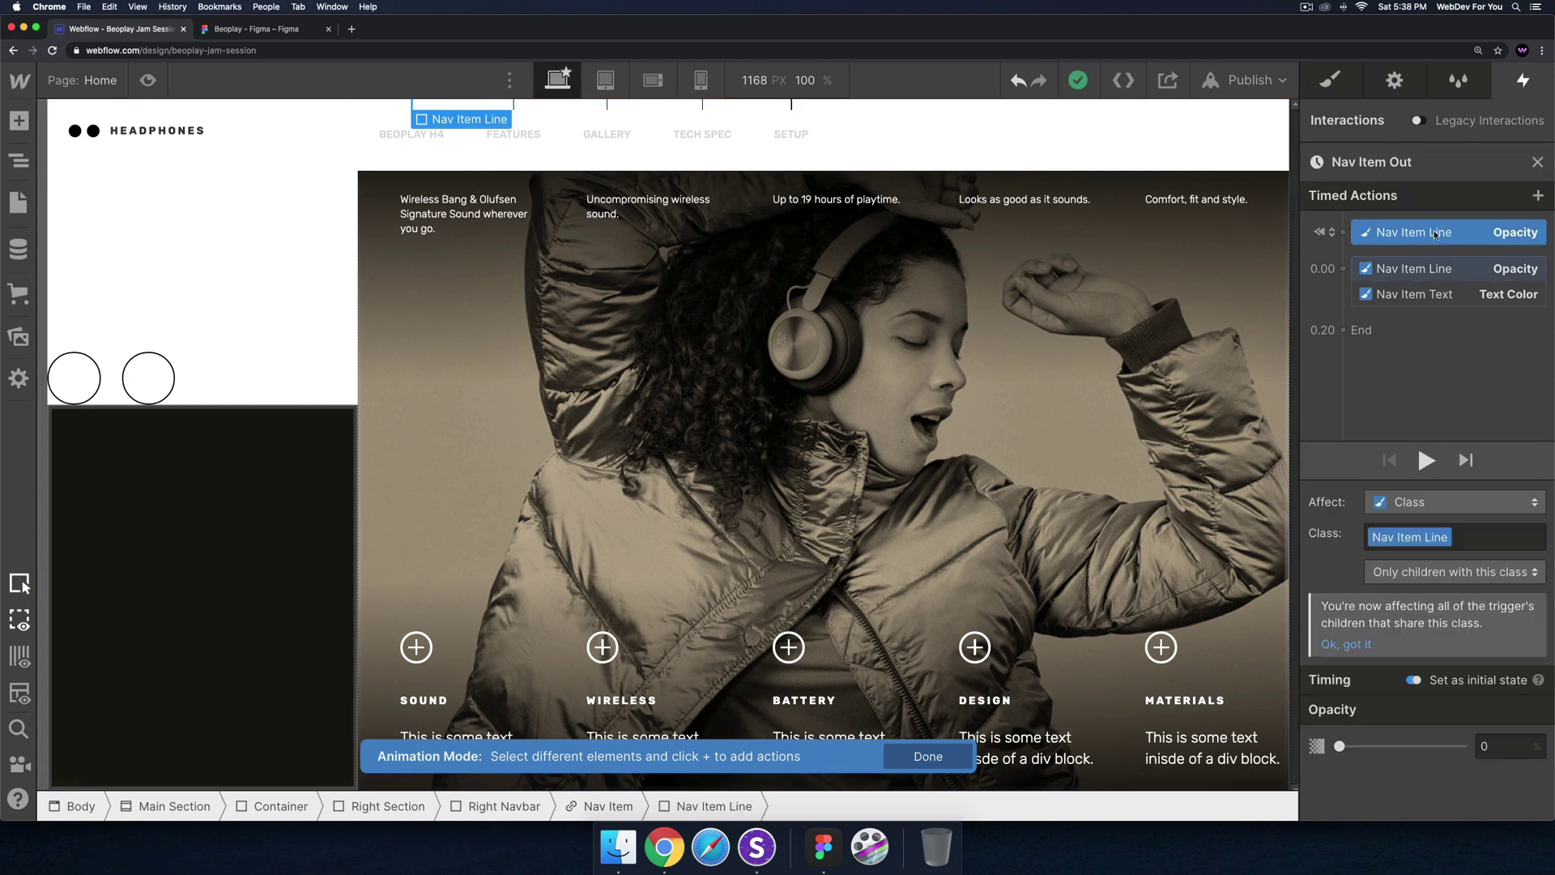
{"action": "key", "text": "Delete"}
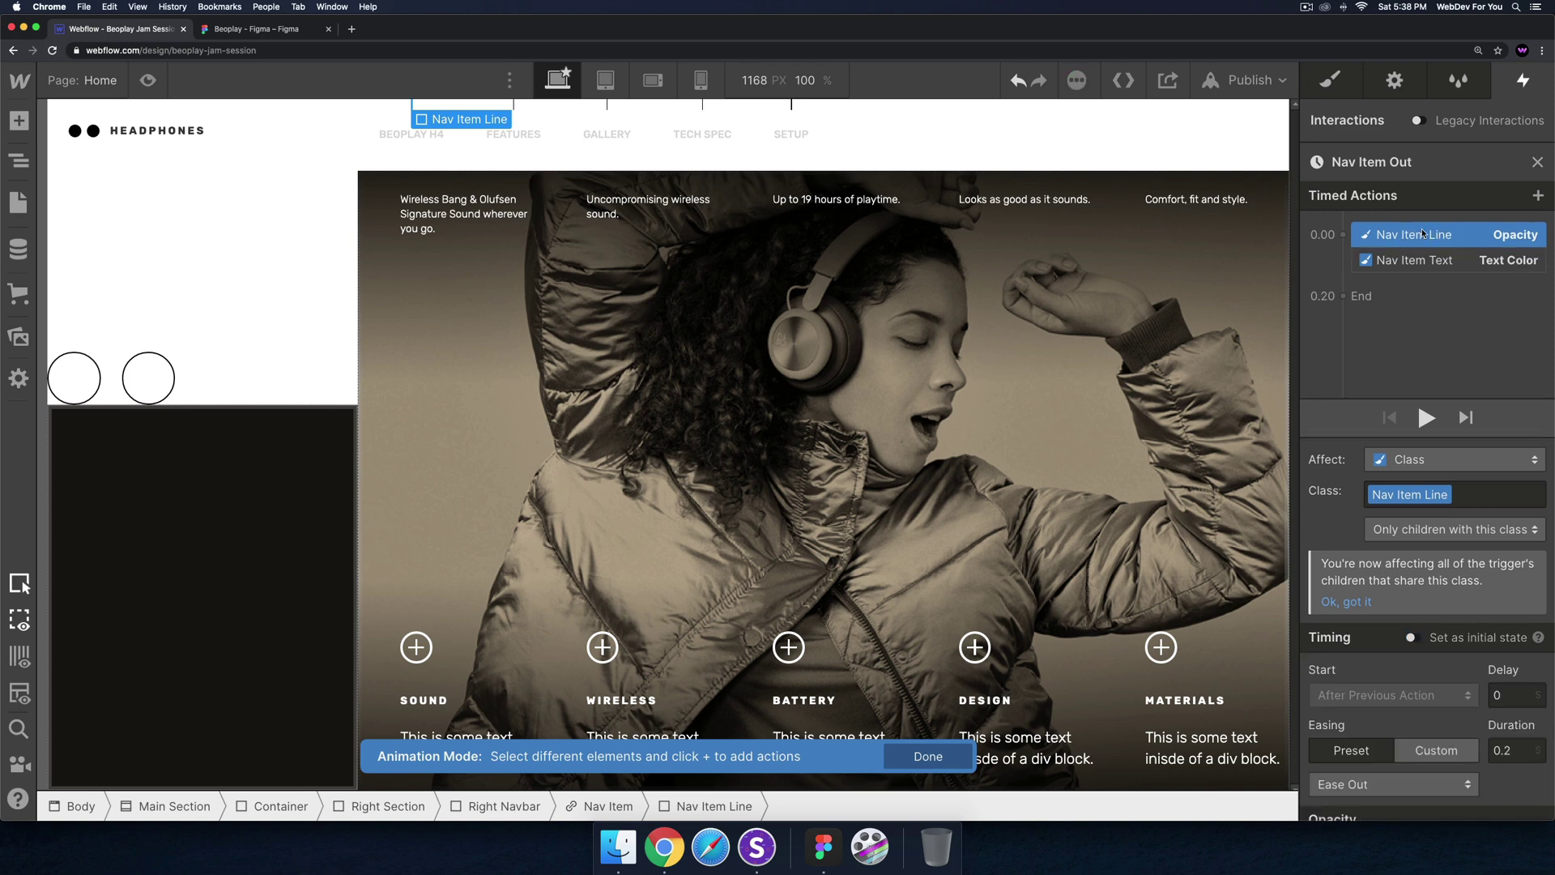
{"action": "scroll", "coordinate": [1468, 713], "scroll_direction": "down", "scroll_amount": 2}
{"action": "left_click", "coordinate": [1506, 795]}
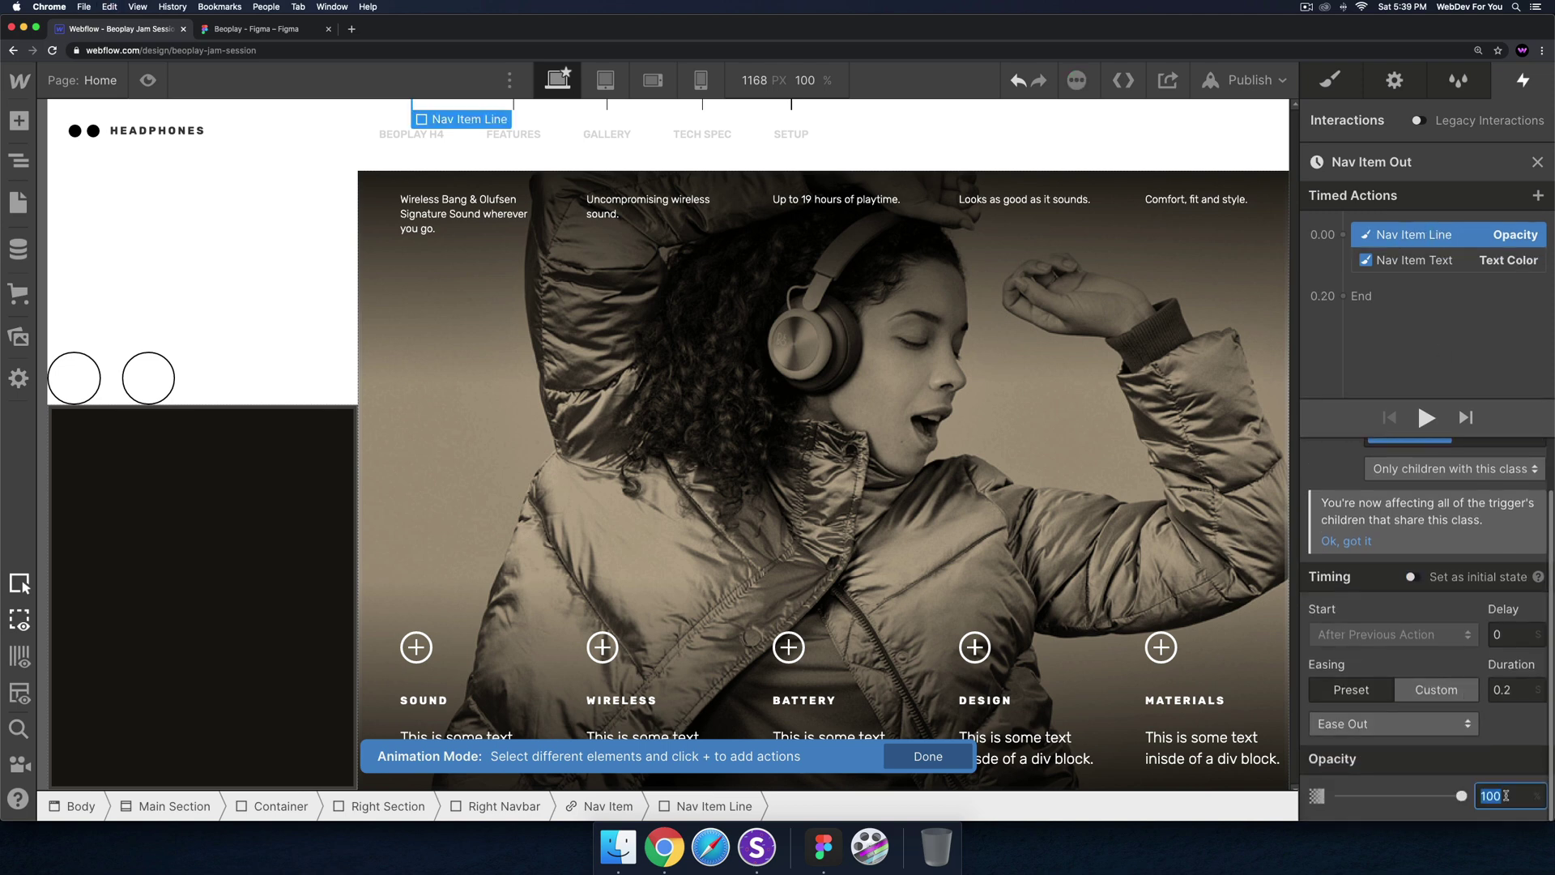
{"action": "type", "text": "0"}
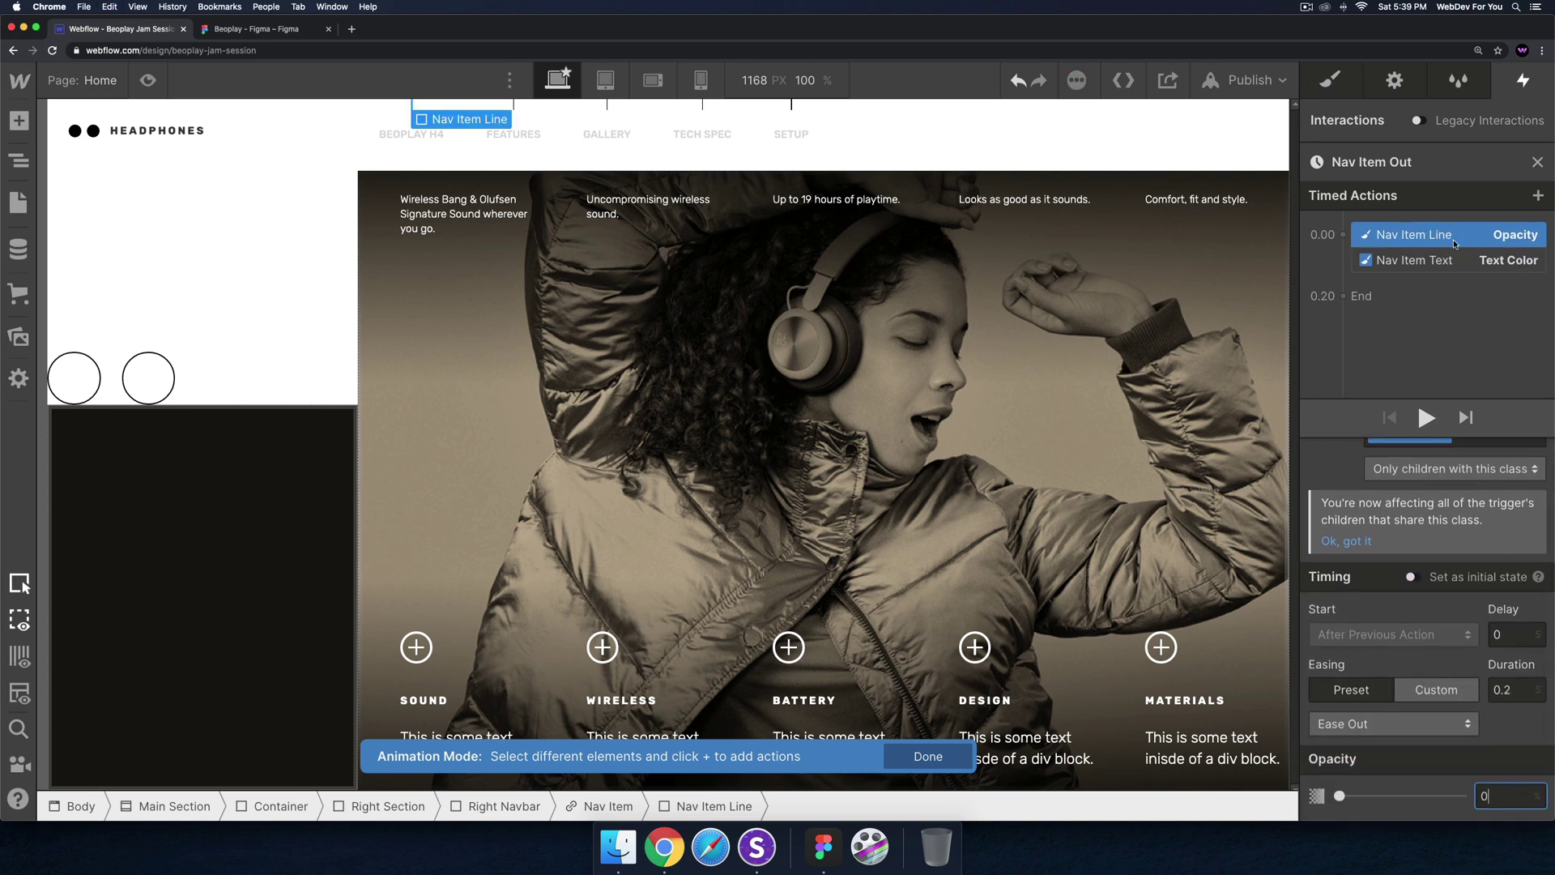
Set the Nav Item Text colour to rgba(41, 41, 41, 0.2) and preview the hover-out
{"action": "left_click", "coordinate": [1415, 264]}
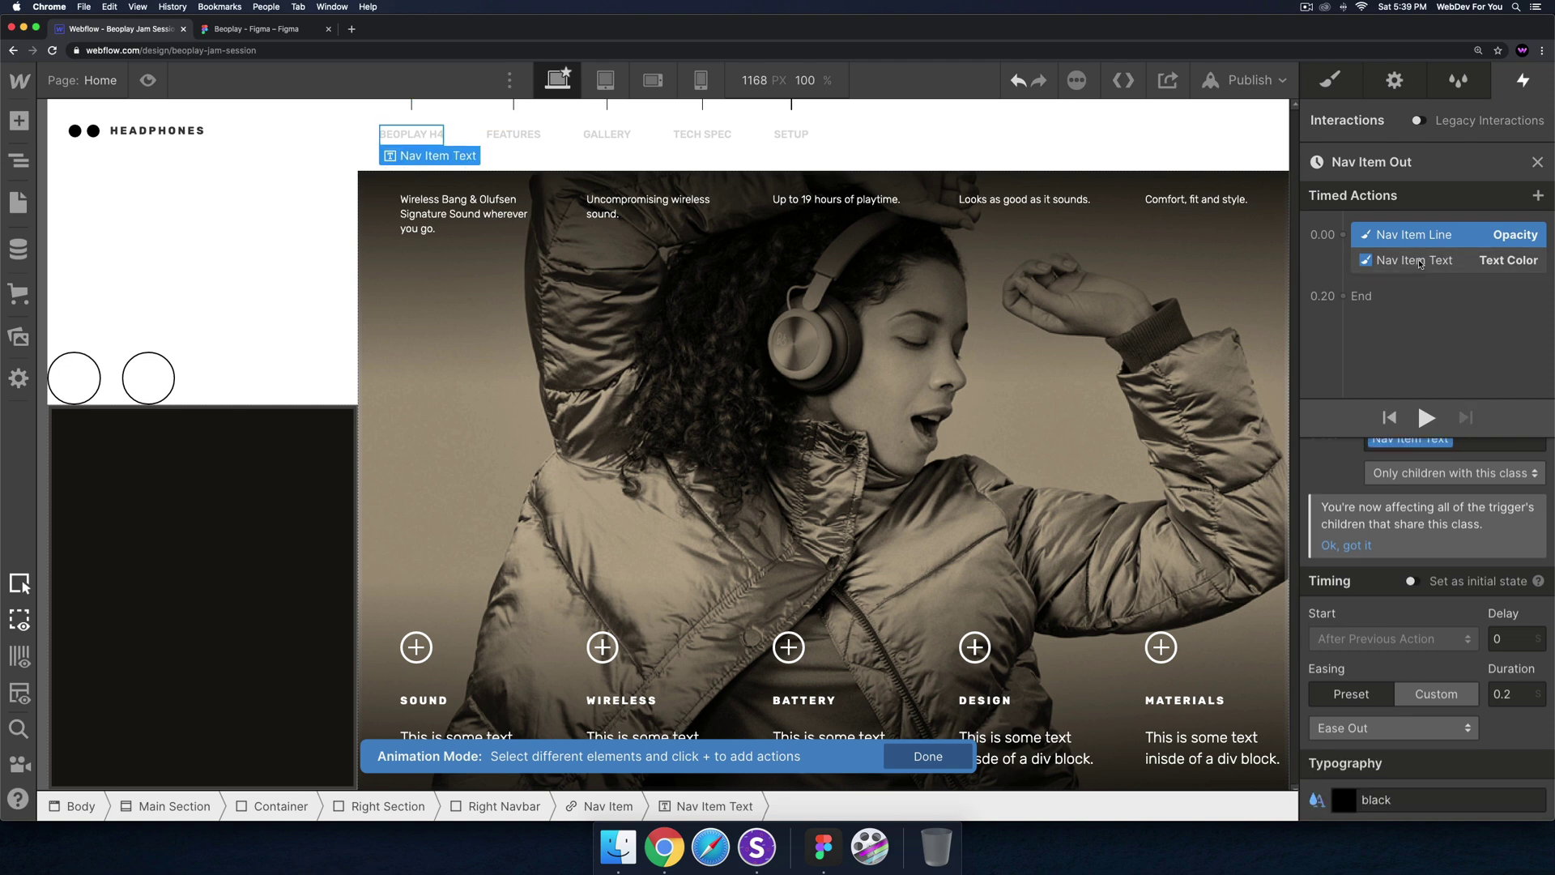
{"action": "left_click", "coordinate": [1345, 802]}
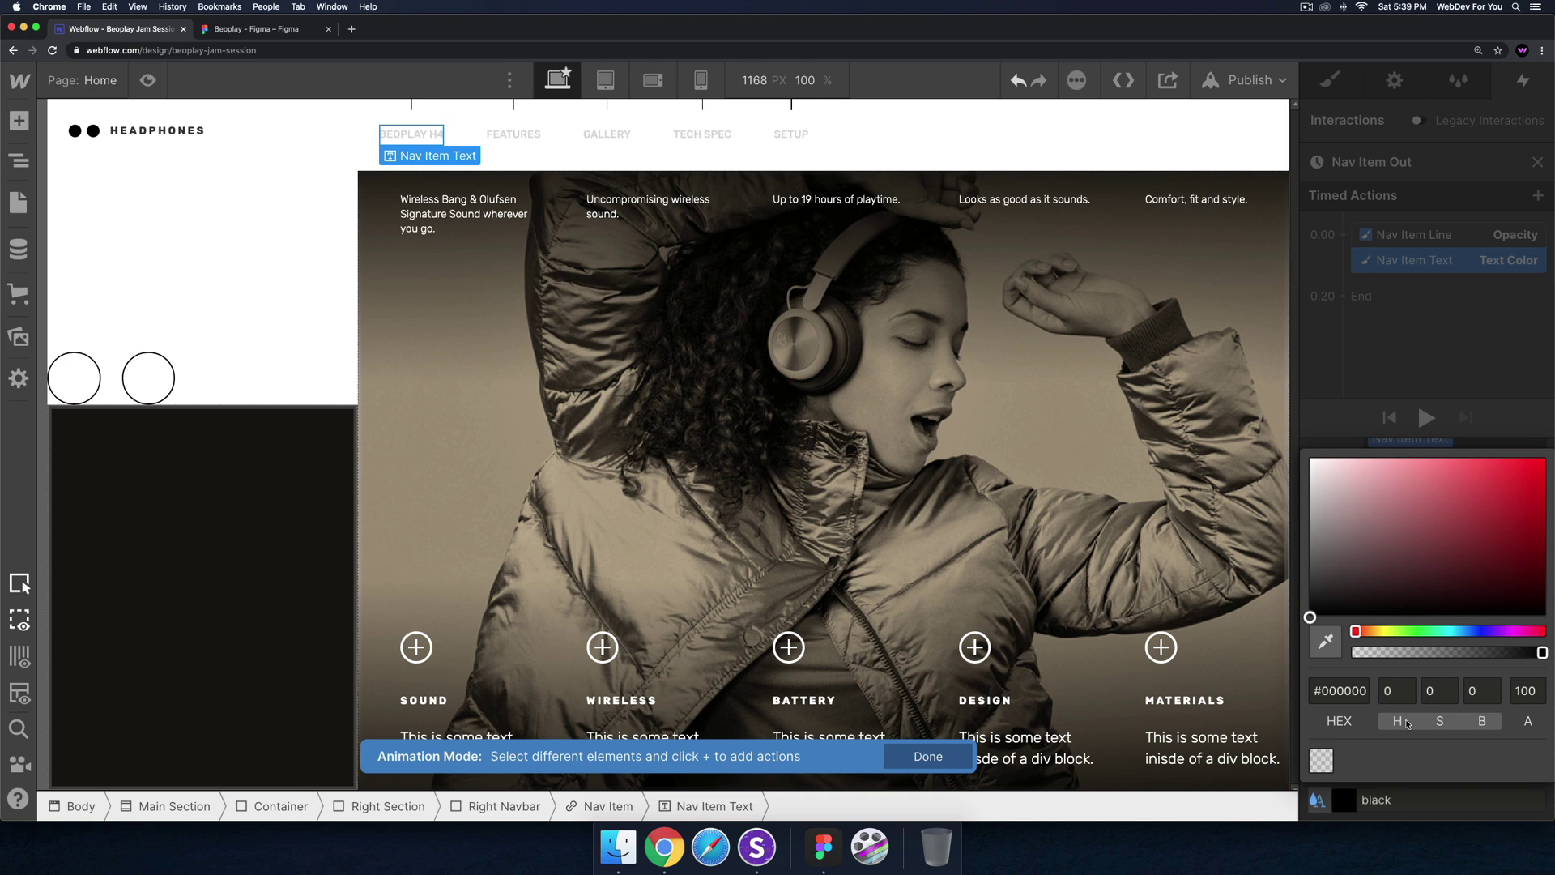
{"action": "left_click", "coordinate": [1394, 689]}
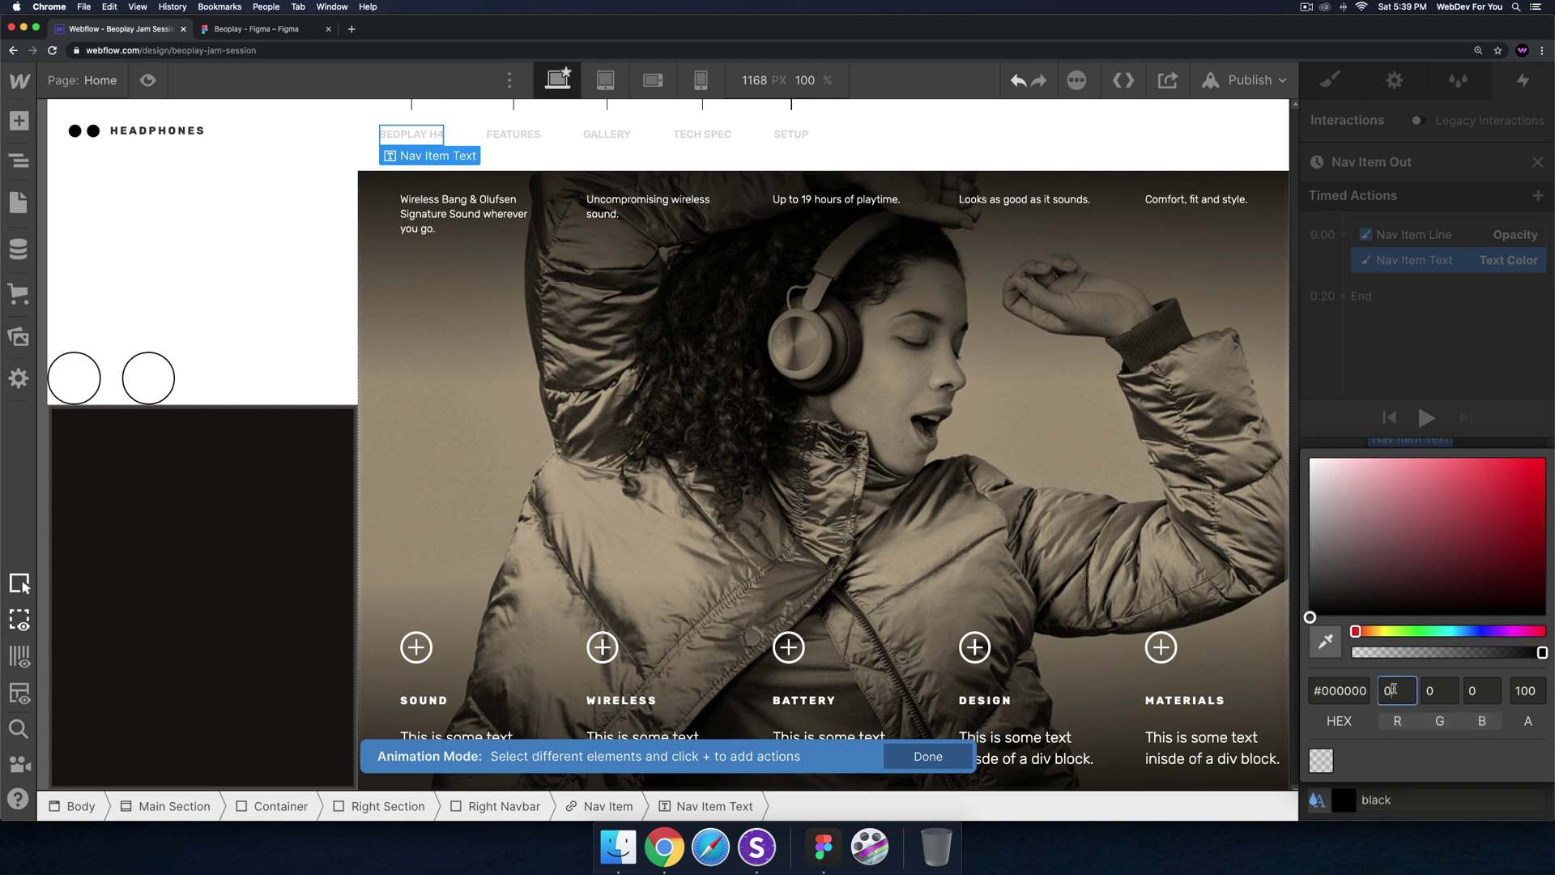
{"action": "type", "text": "41"}
{"action": "key", "text": "Tab"}
{"action": "type", "text": "41"}
{"action": "key", "text": "Tab"}
{"action": "type", "text": "41"}
{"action": "key", "text": "Tab"}
{"action": "type", "text": "20"}
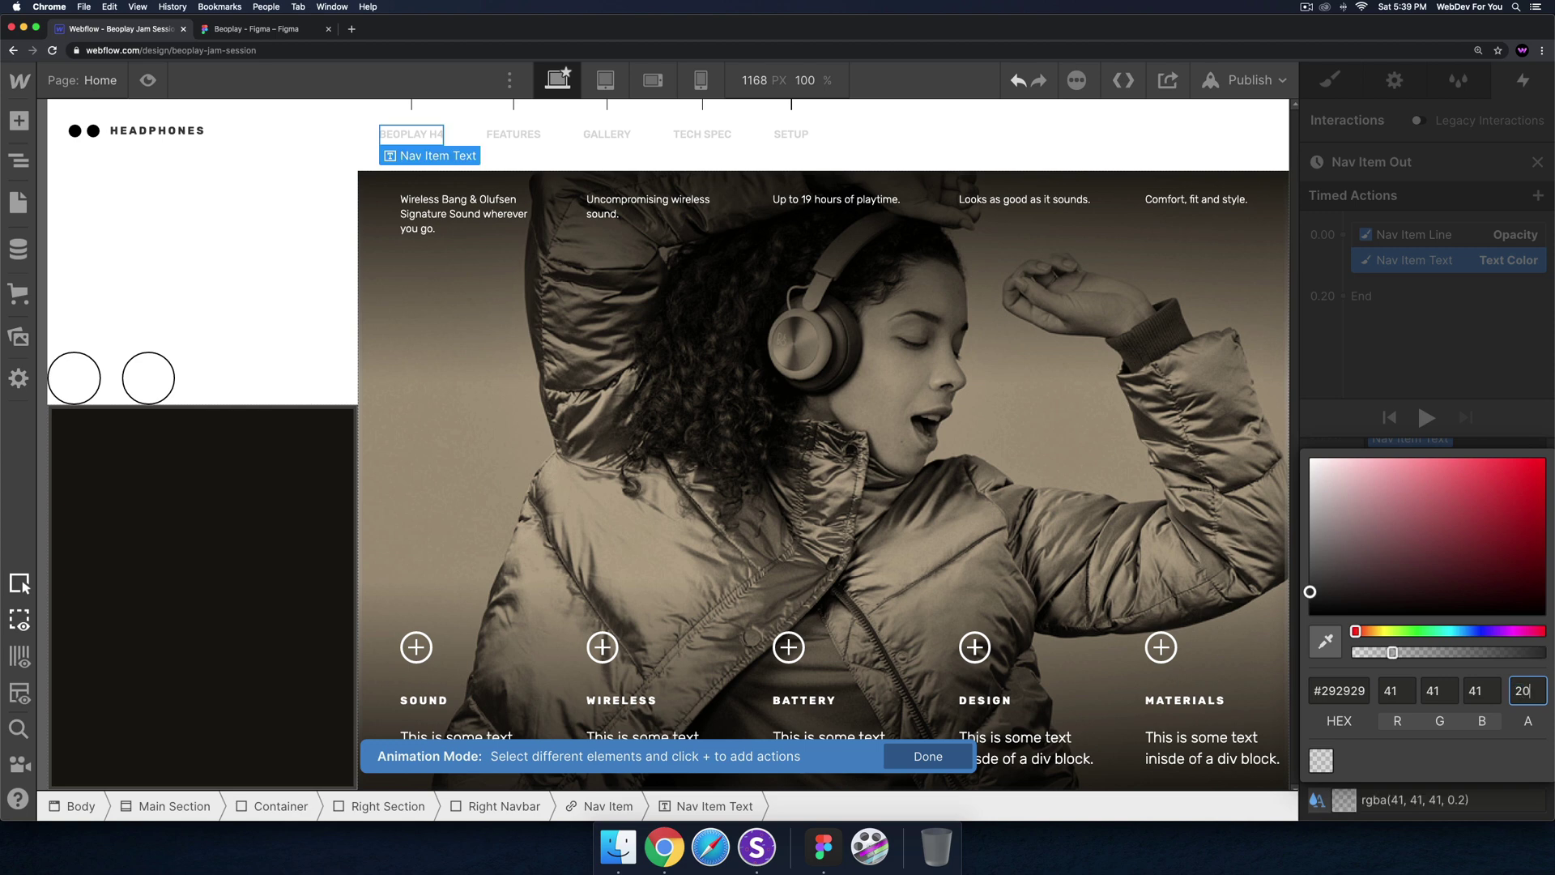
{"action": "left_click", "coordinate": [1393, 339]}
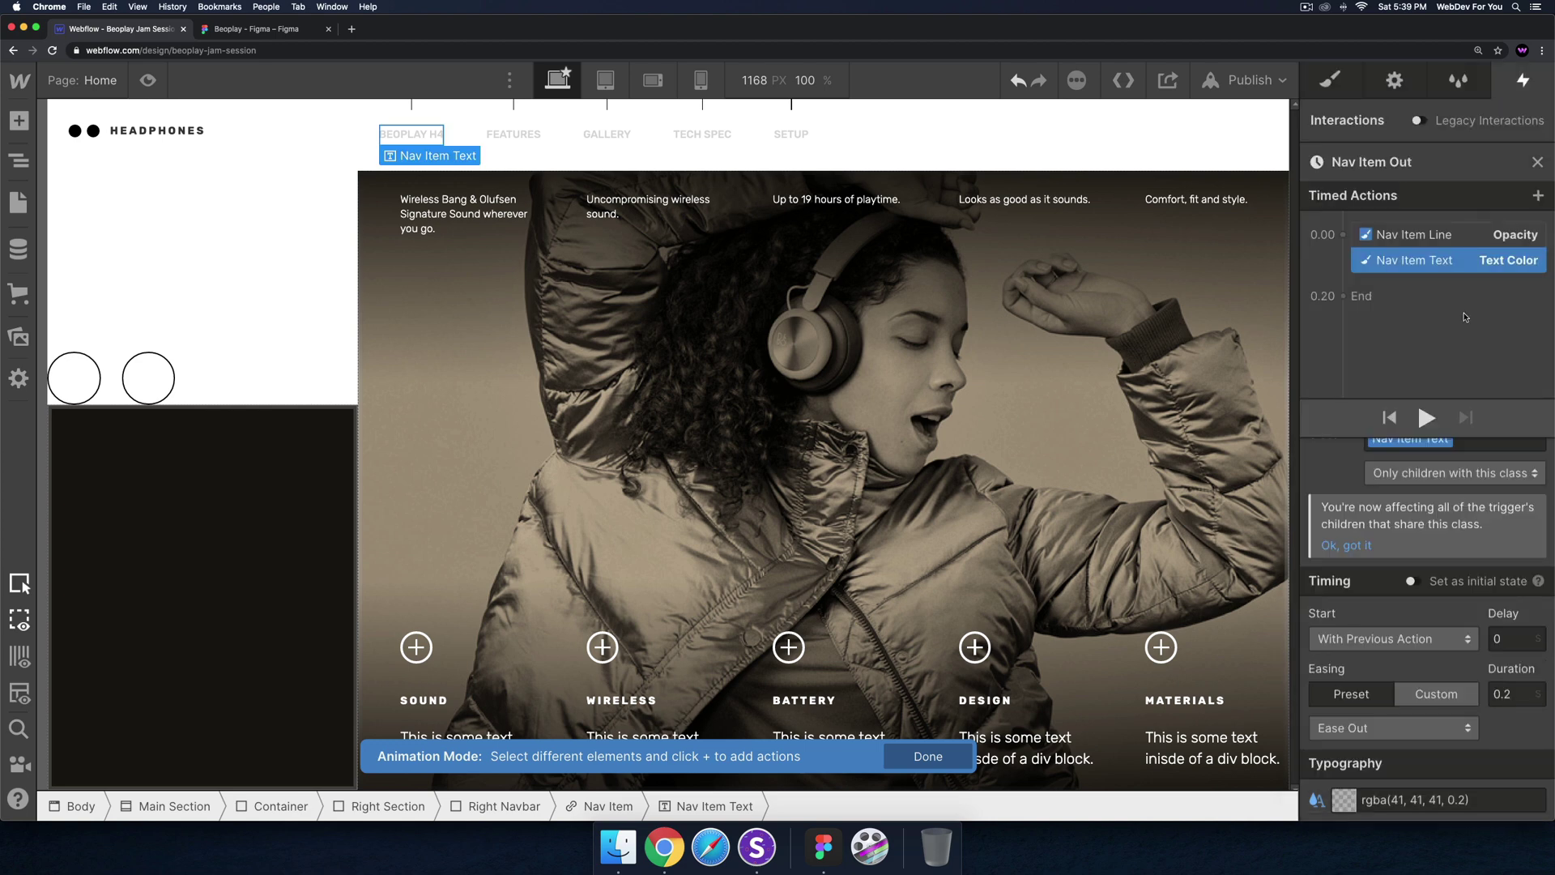
{"action": "left_click", "coordinate": [148, 80]}
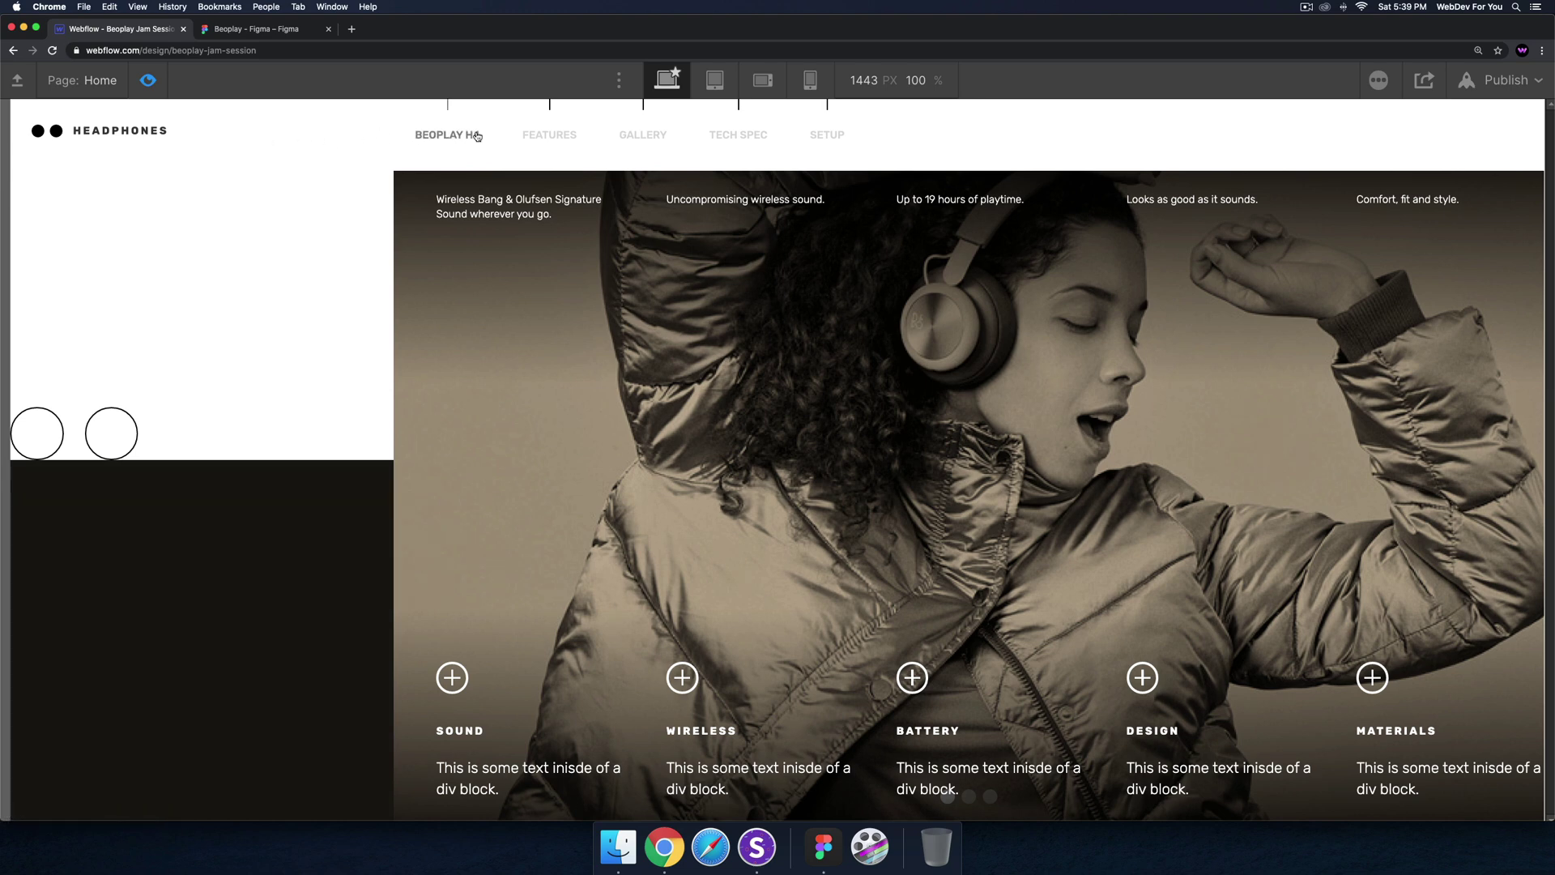
{"action": "key", "text": "super+shift+p"}
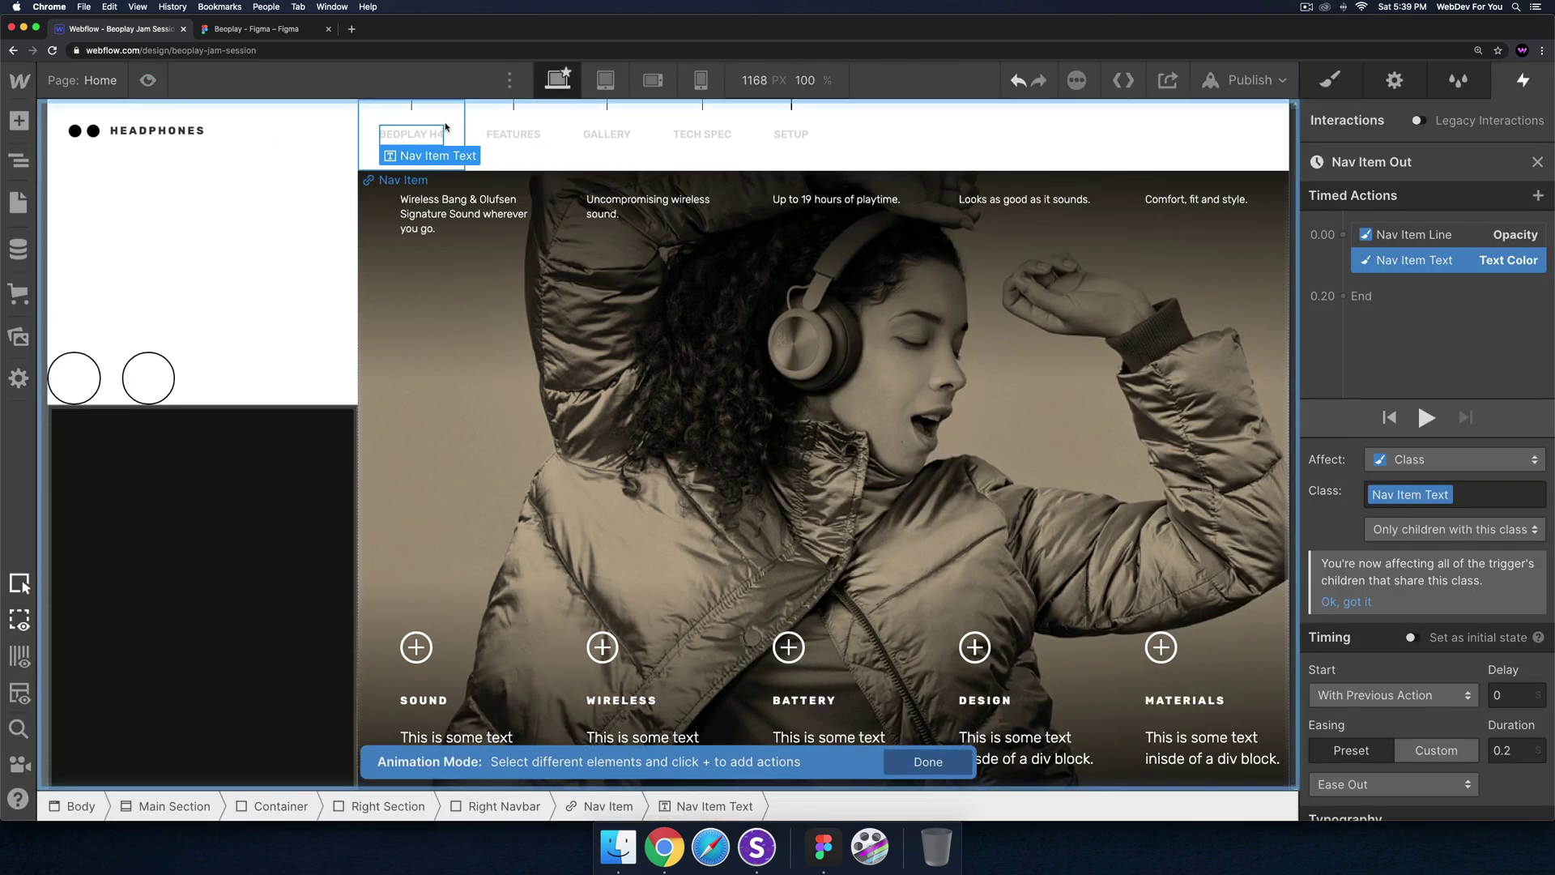
Switch the hover trigger settings to Class so every Nav Item animates
{"action": "left_click", "coordinate": [1537, 163]}
{"action": "scroll", "coordinate": [1416, 378], "scroll_direction": "down", "scroll_amount": 2}
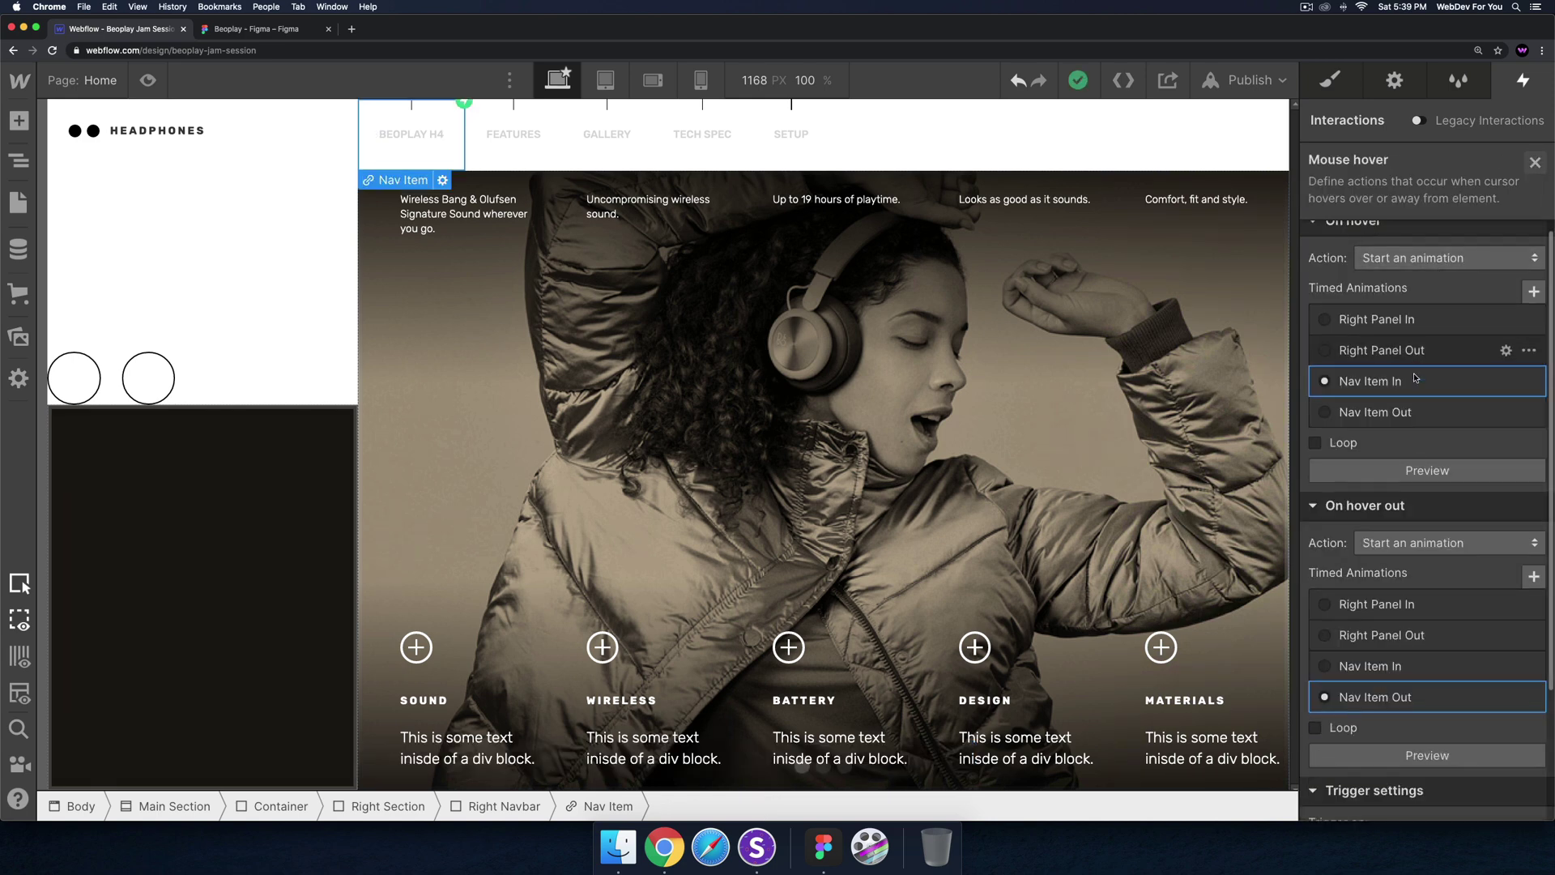
{"action": "scroll", "coordinate": [1416, 379], "scroll_direction": "down", "scroll_amount": 4}
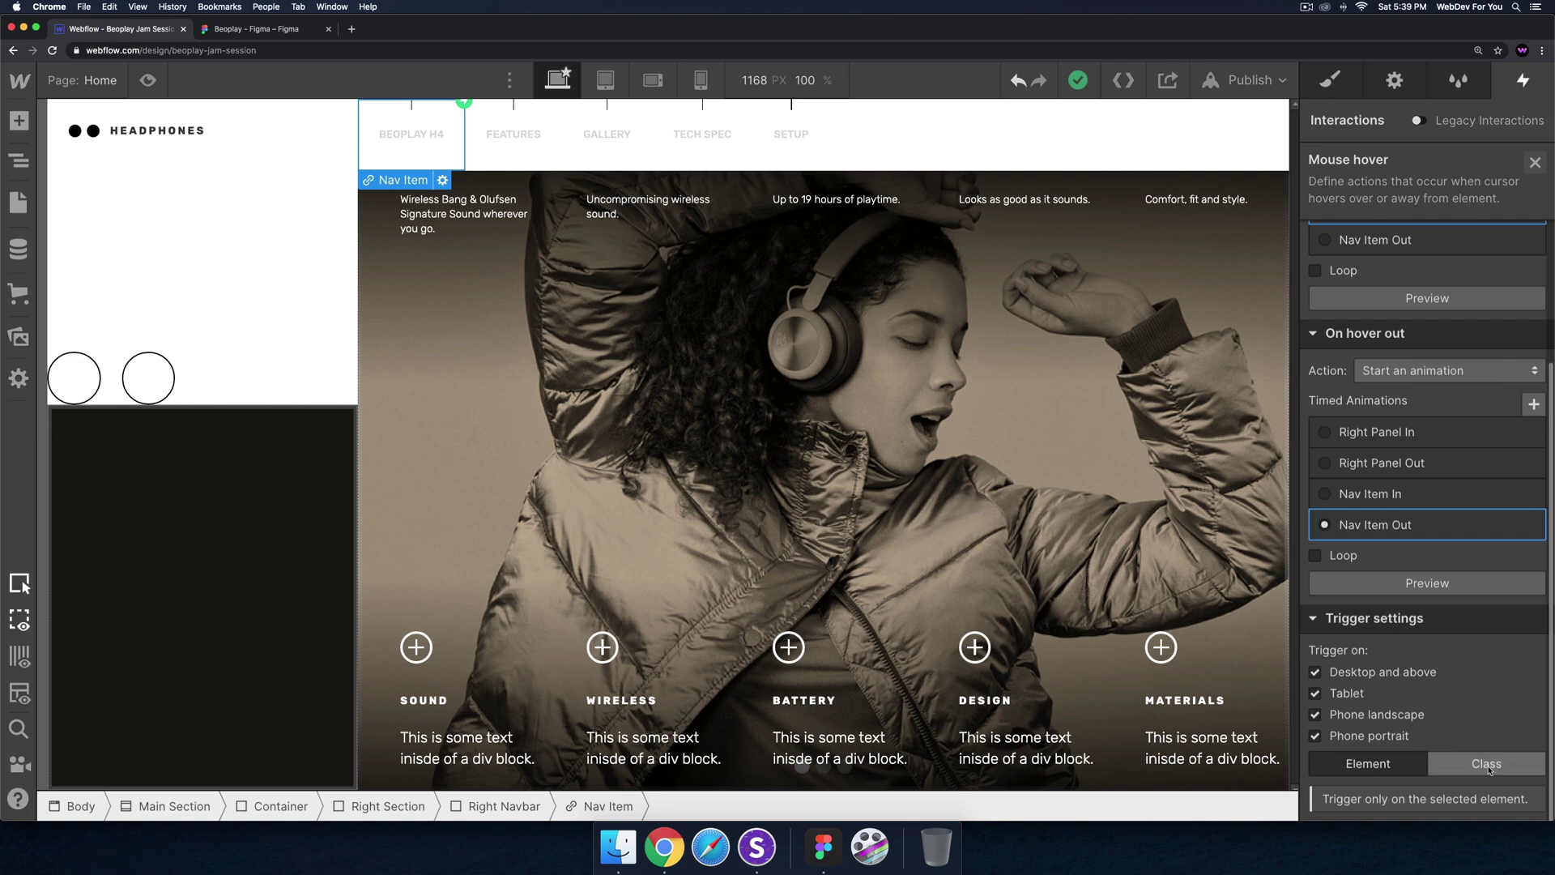
{"action": "left_click", "coordinate": [1461, 766]}
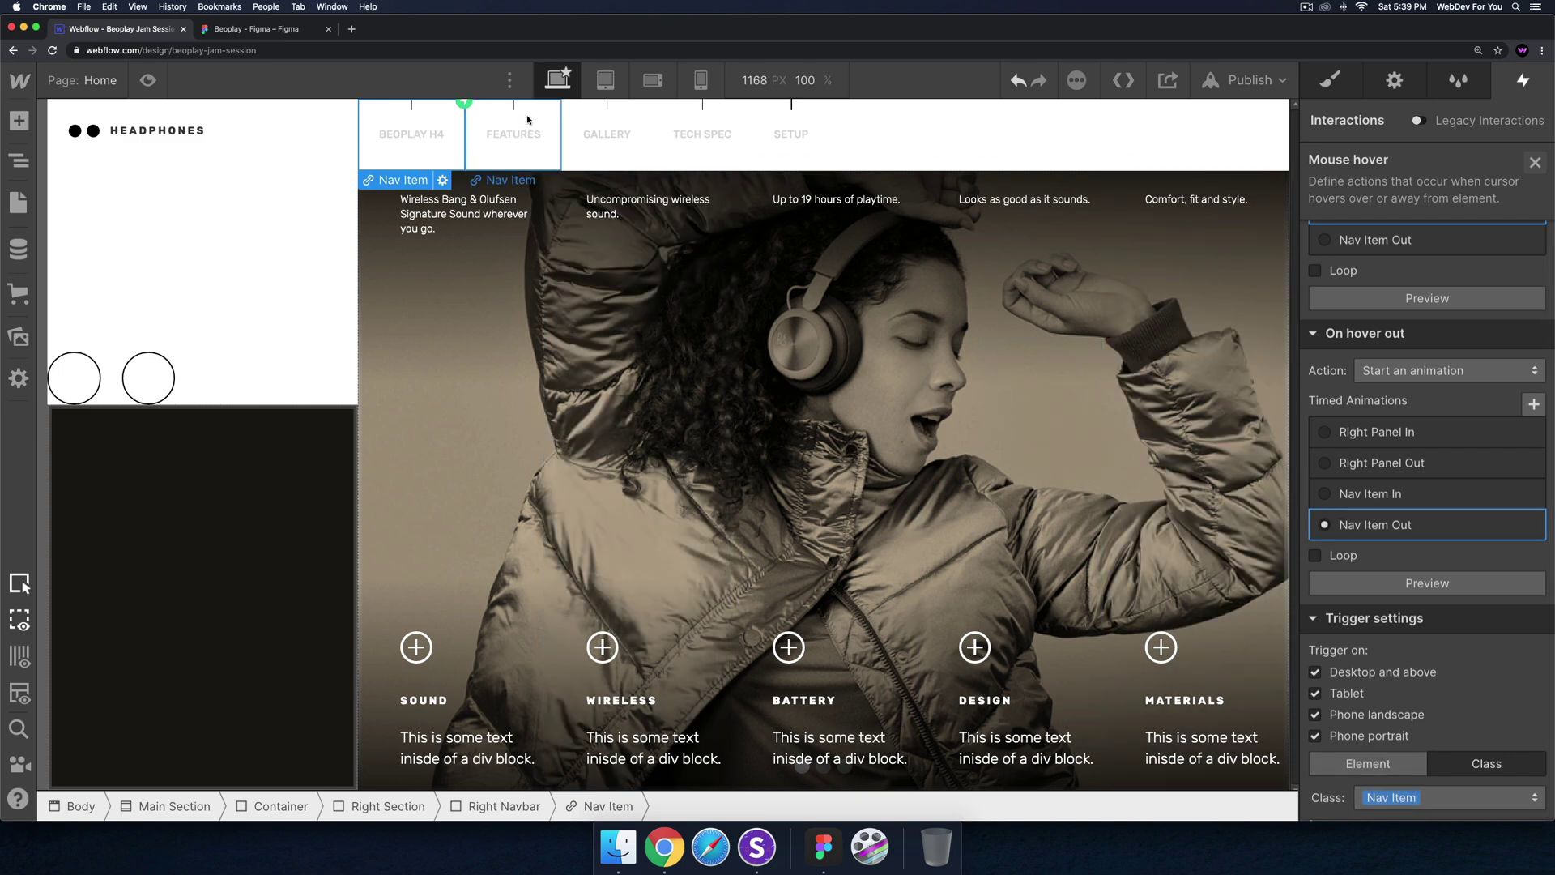
Check the FEATURES nav item, preview the hover effect, and compare with the Figma mockup
{"action": "left_click", "coordinate": [519, 117]}
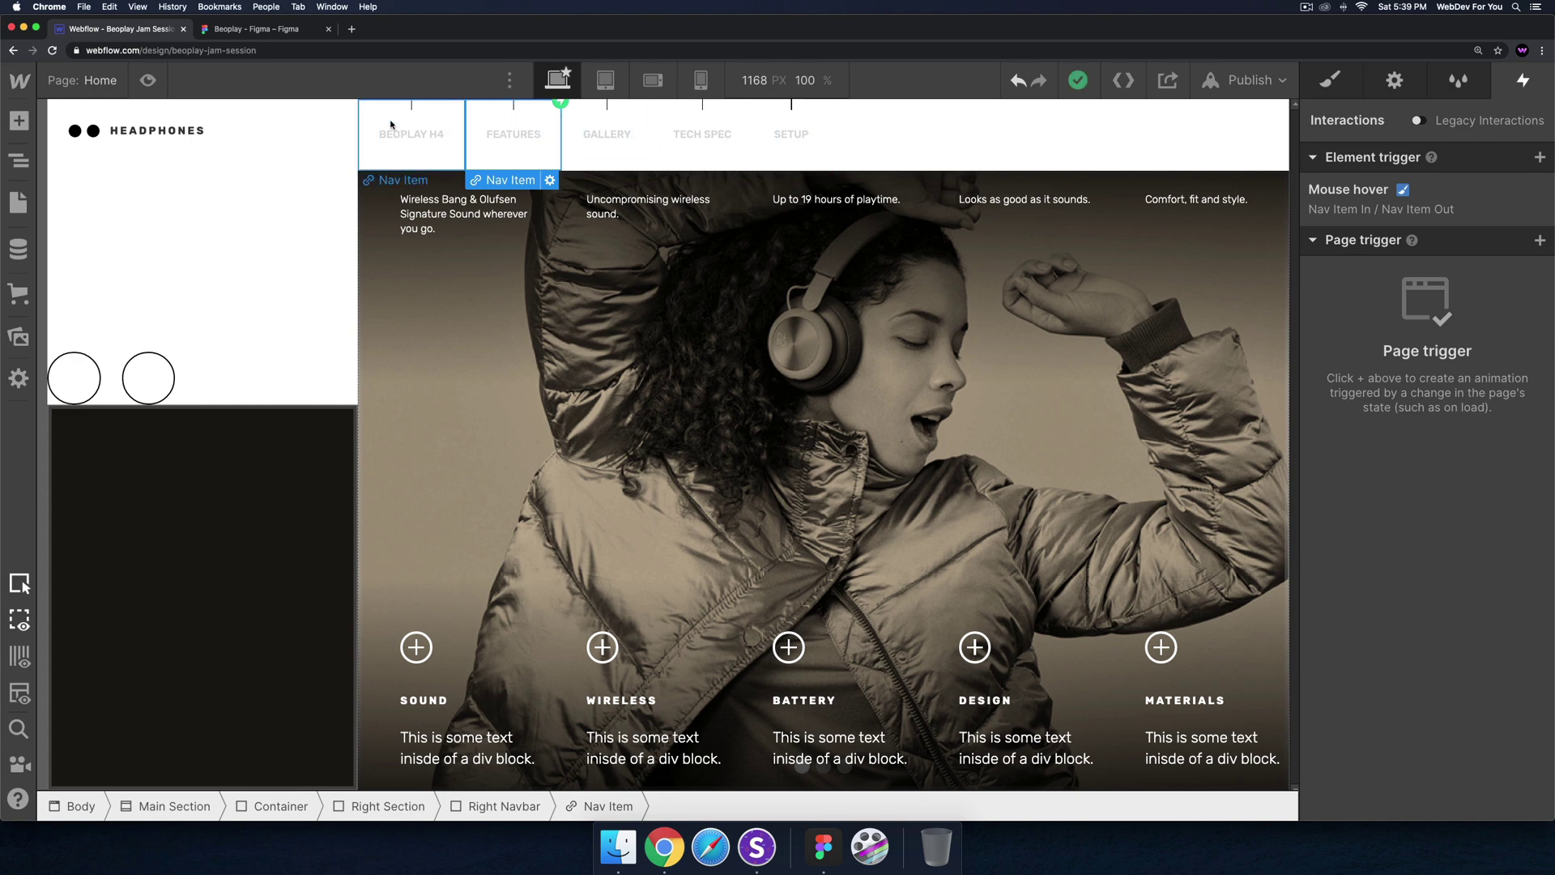
{"action": "left_click", "coordinate": [149, 81]}
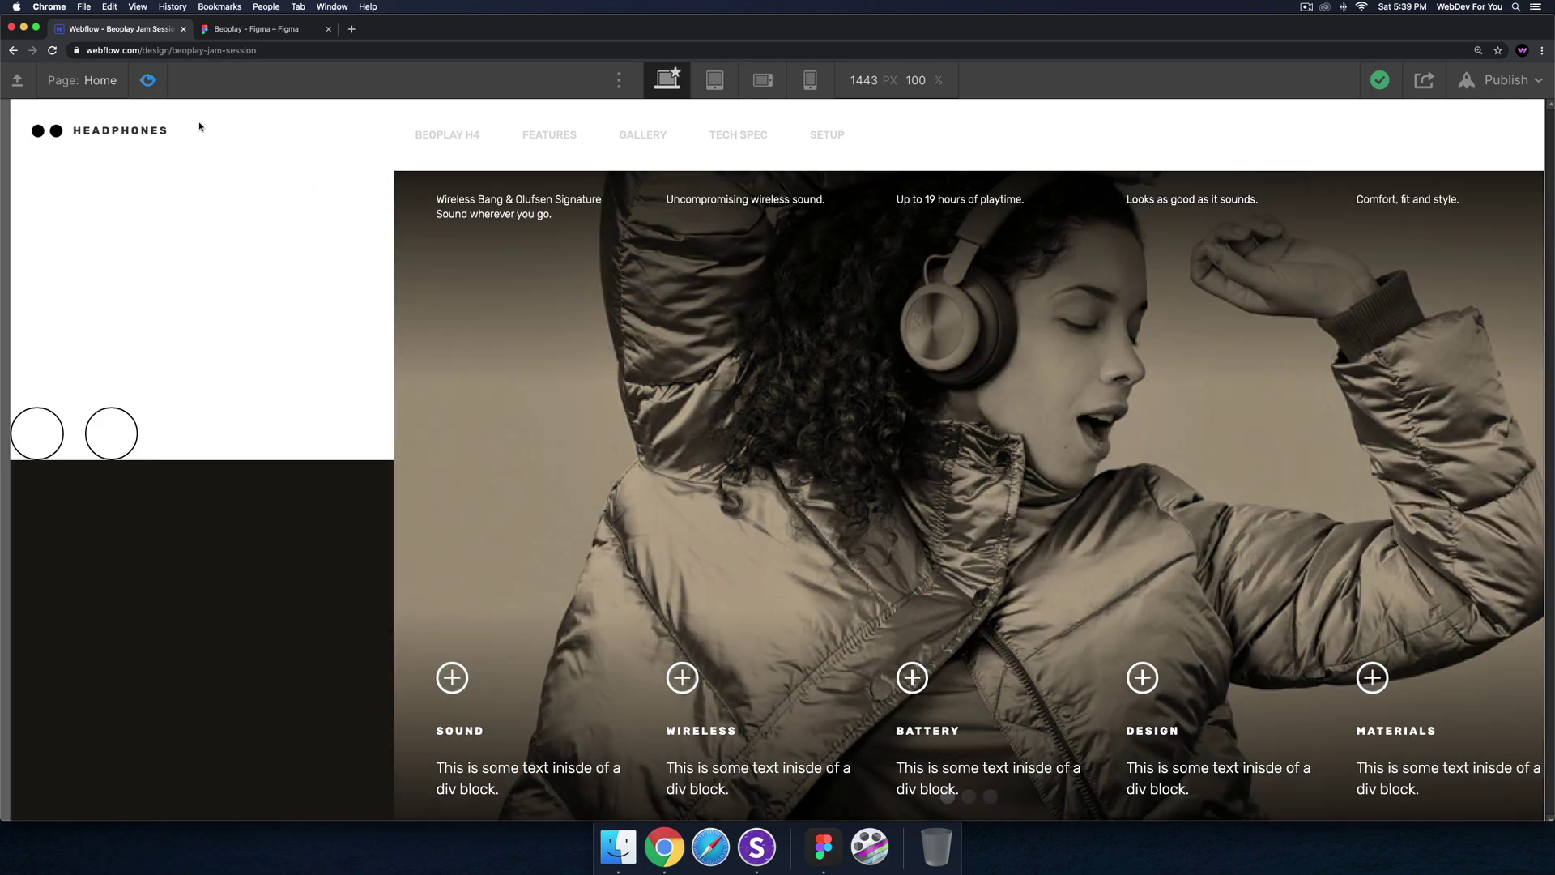
{"action": "left_click", "coordinate": [147, 80]}
{"action": "left_click", "coordinate": [256, 28]}
{"action": "scroll", "coordinate": [514, 580], "scroll_direction": "down", "scroll_amount": 10}
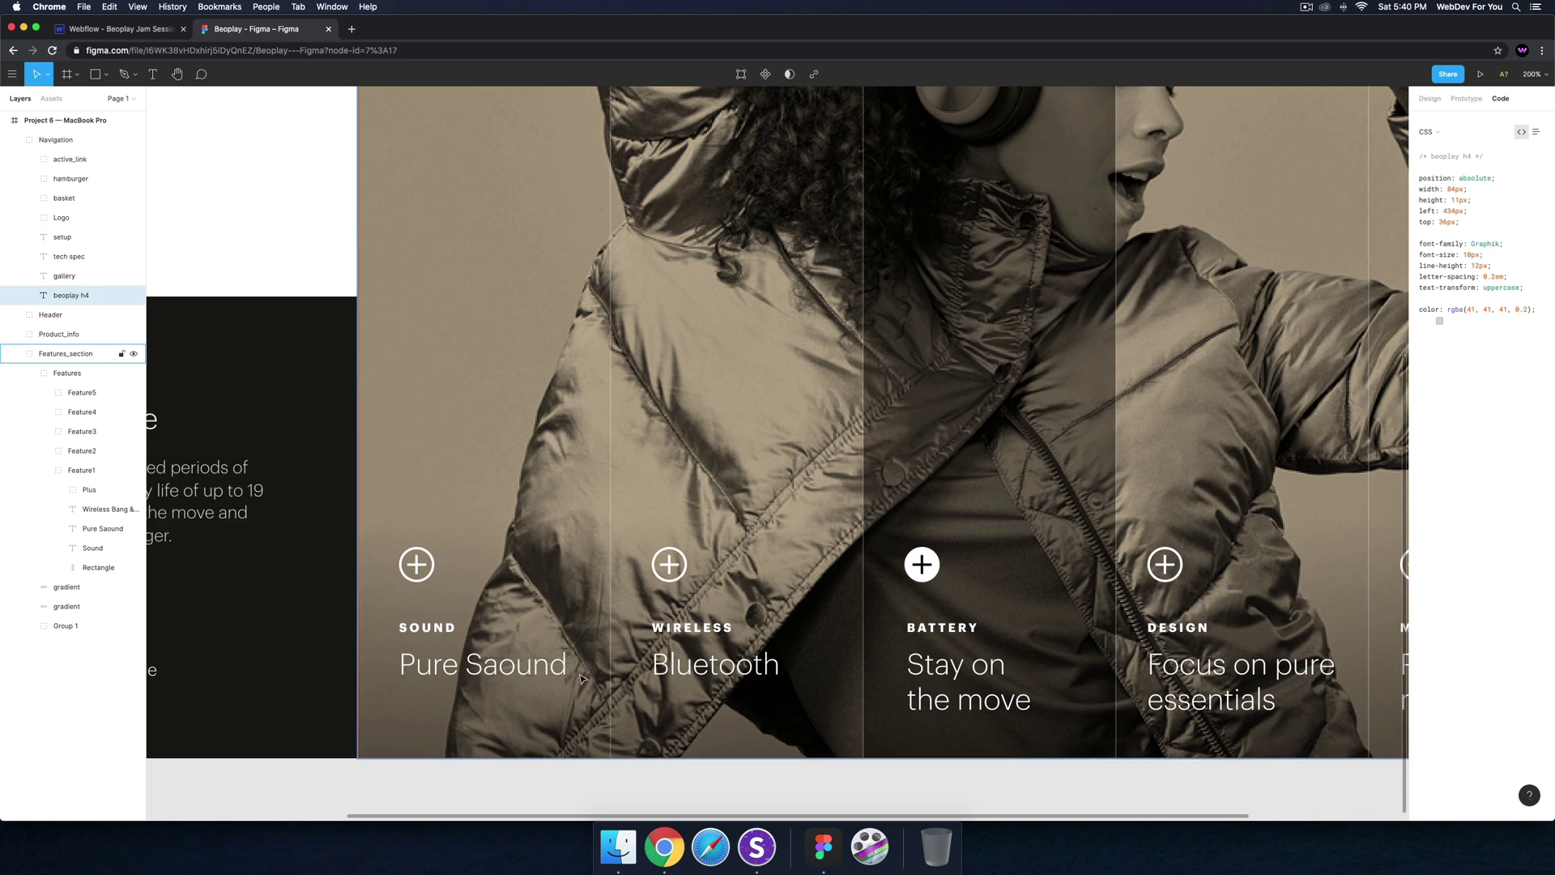
{"action": "left_click", "coordinate": [130, 30]}
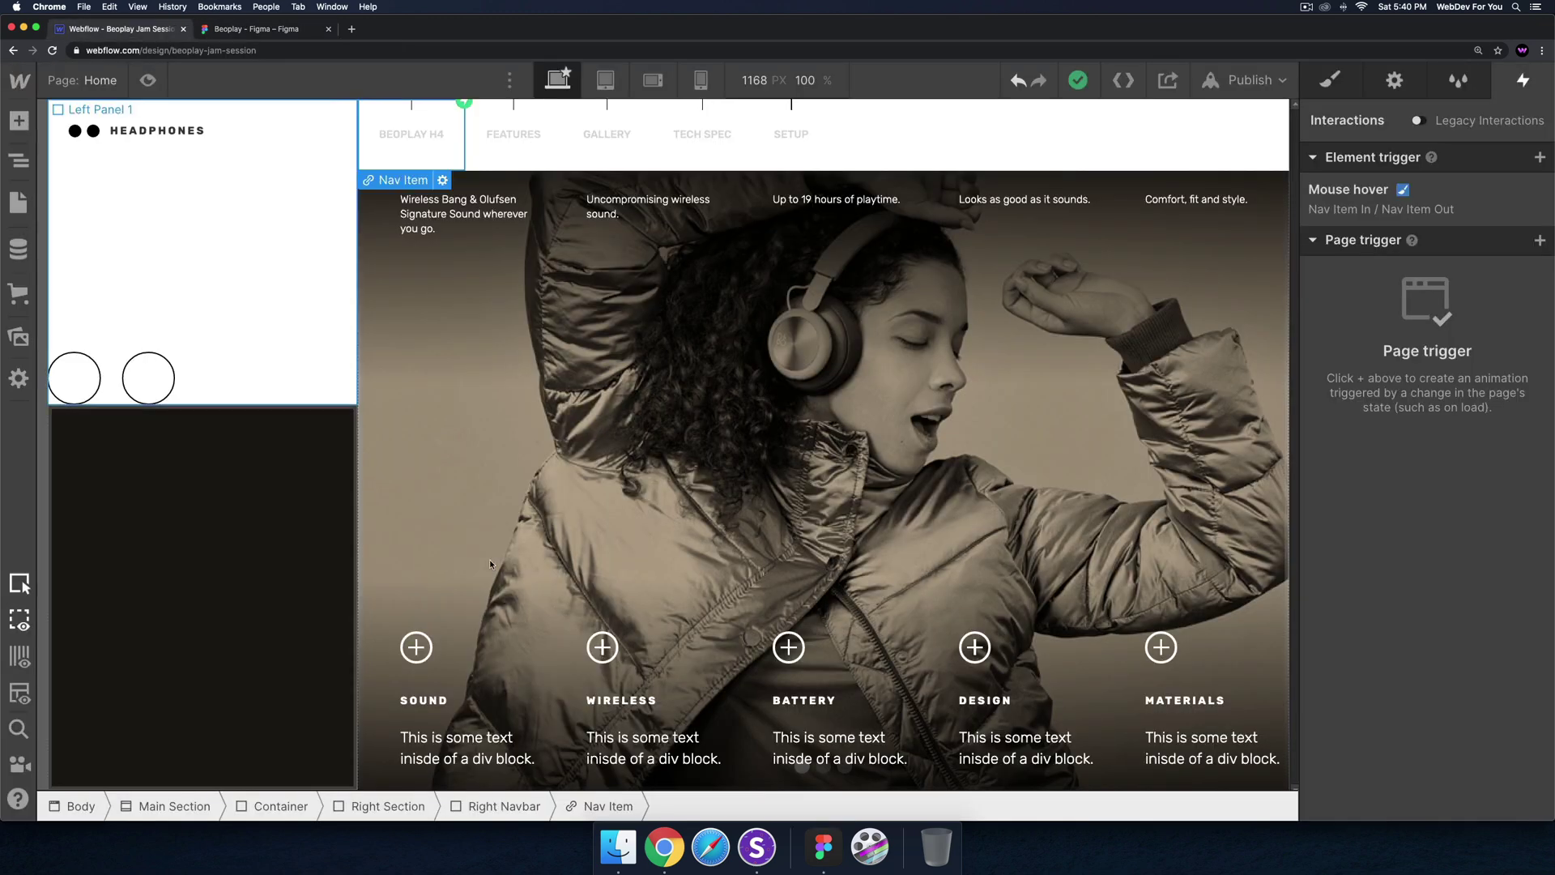
Change the SOUND feature's body text to 'Pure Sound'
{"action": "double_click", "coordinate": [439, 751]}
{"action": "key", "text": "super+a"}
{"action": "type", "text": "Pu"}
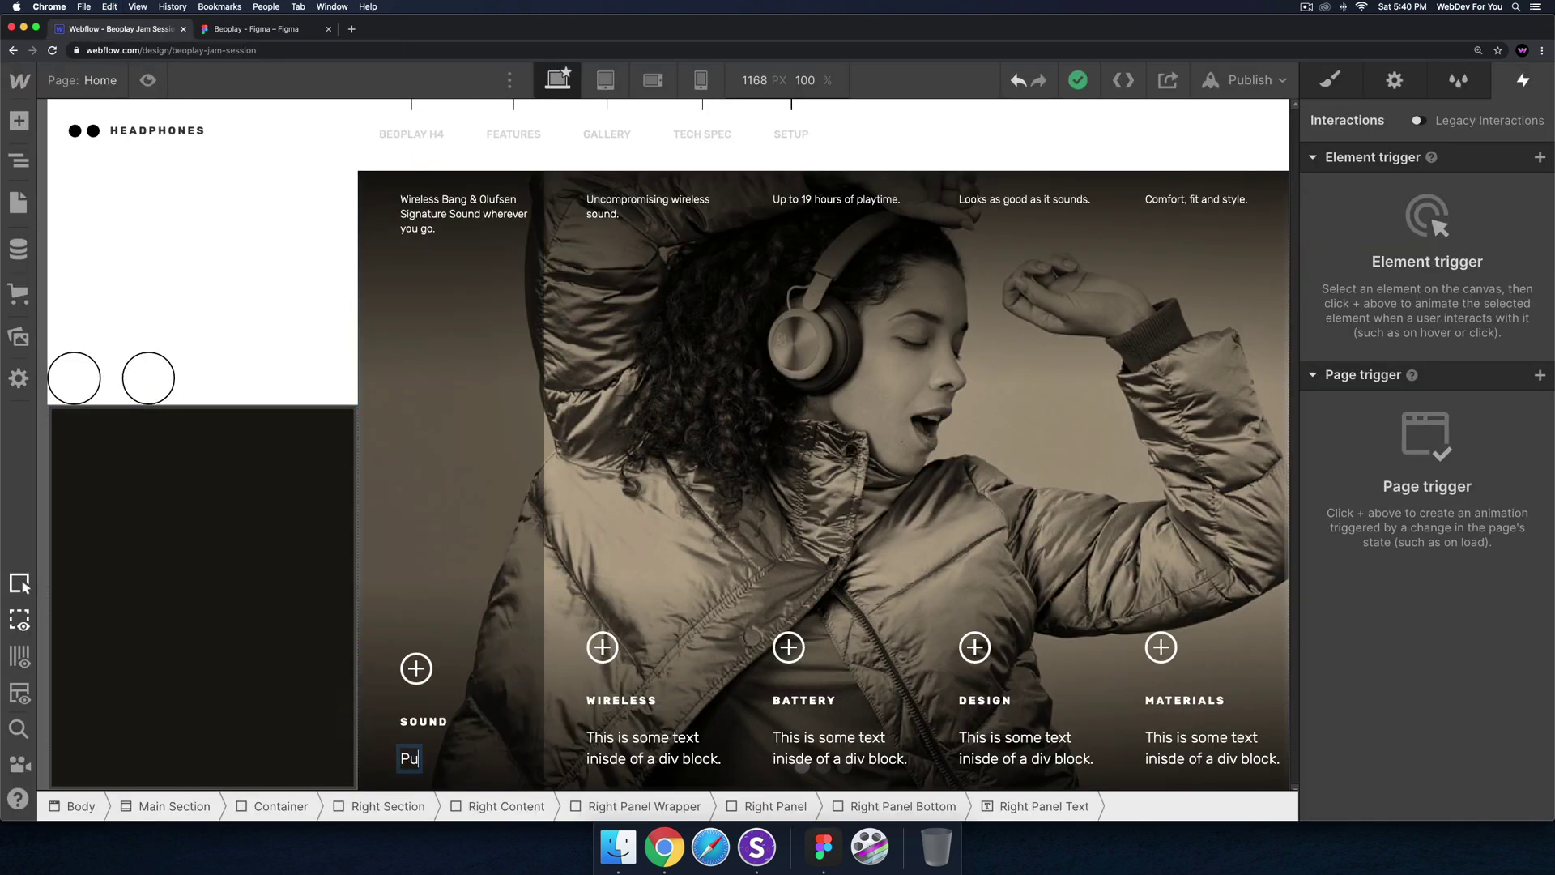
{"action": "type", "text": "re Sound"}
{"action": "key", "text": "Escape"}
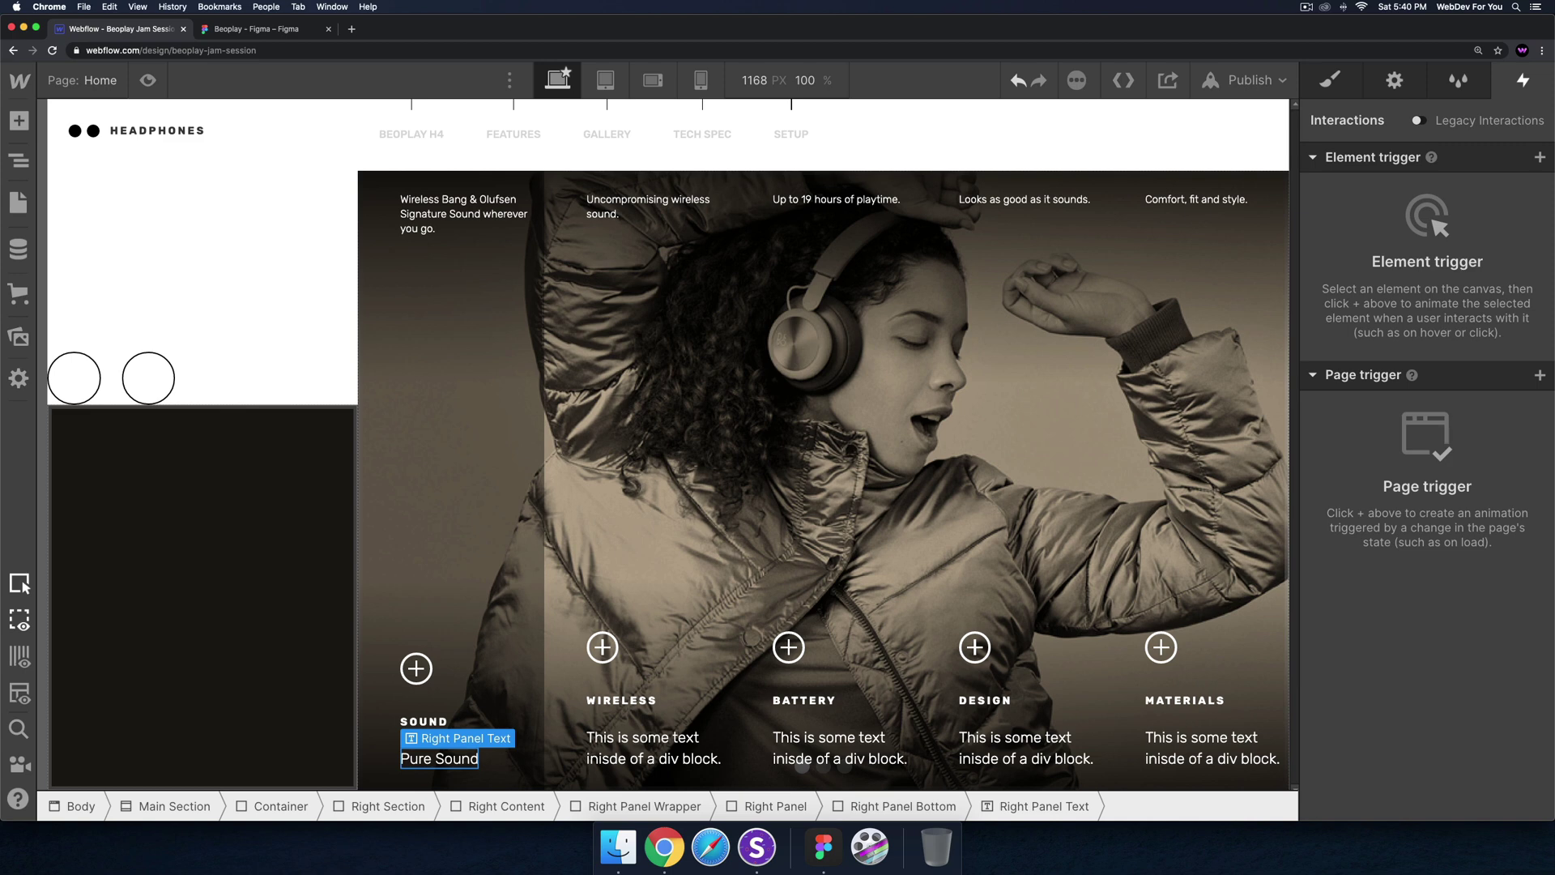
Set the WIRELESS text to 'Bluetooth' and the BATTERY text to 'Stay on the move'
{"action": "left_click", "coordinate": [624, 738]}
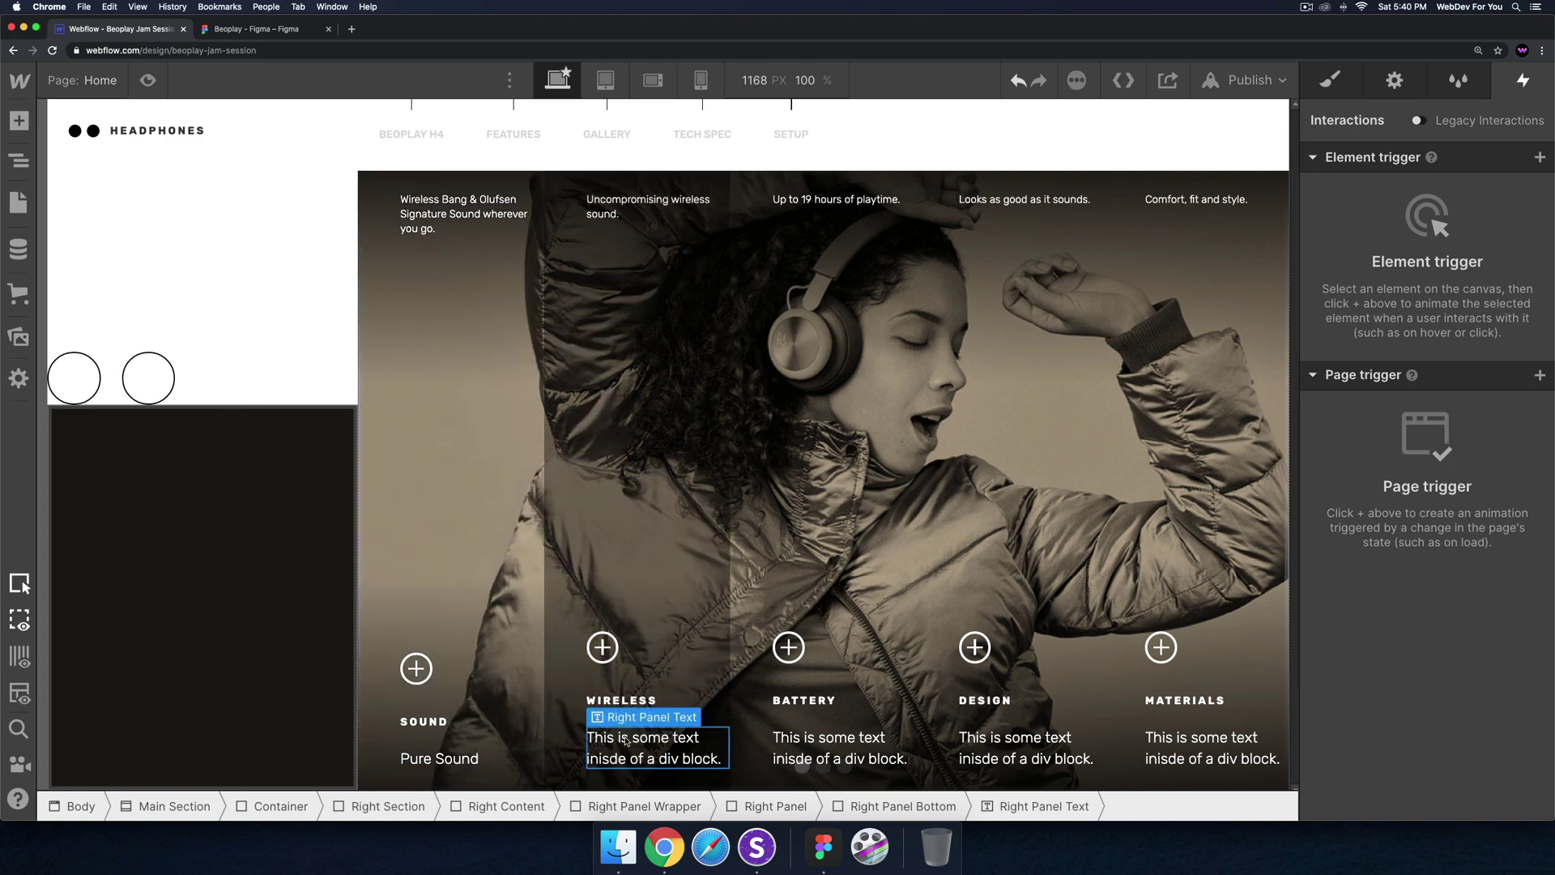
{"action": "double_click", "coordinate": [624, 738]}
{"action": "key", "text": "super+a"}
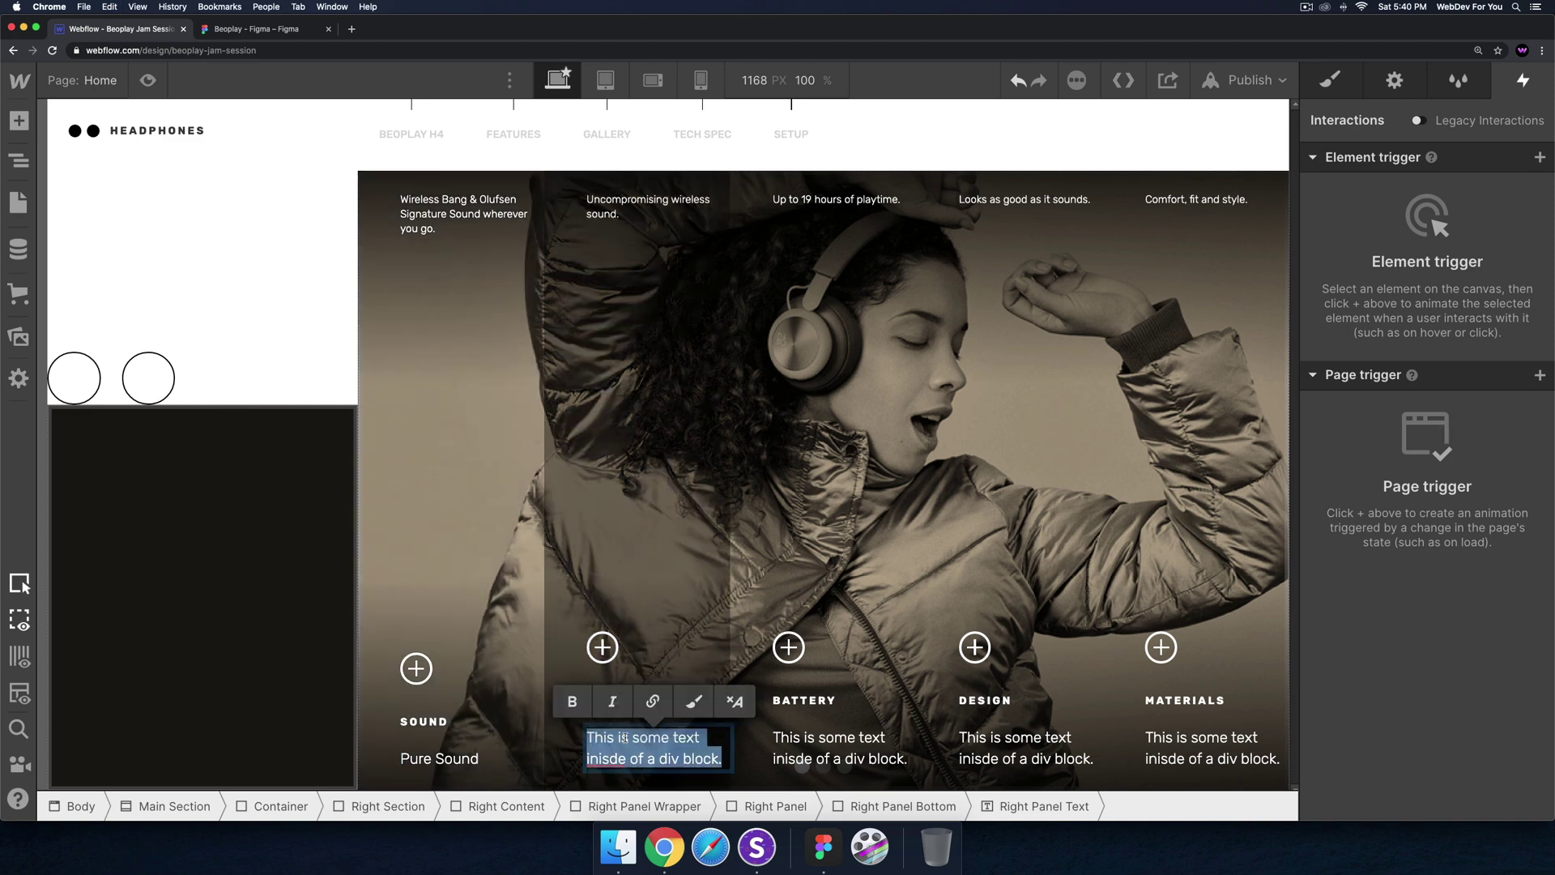
{"action": "type", "text": "Bluetooth"}
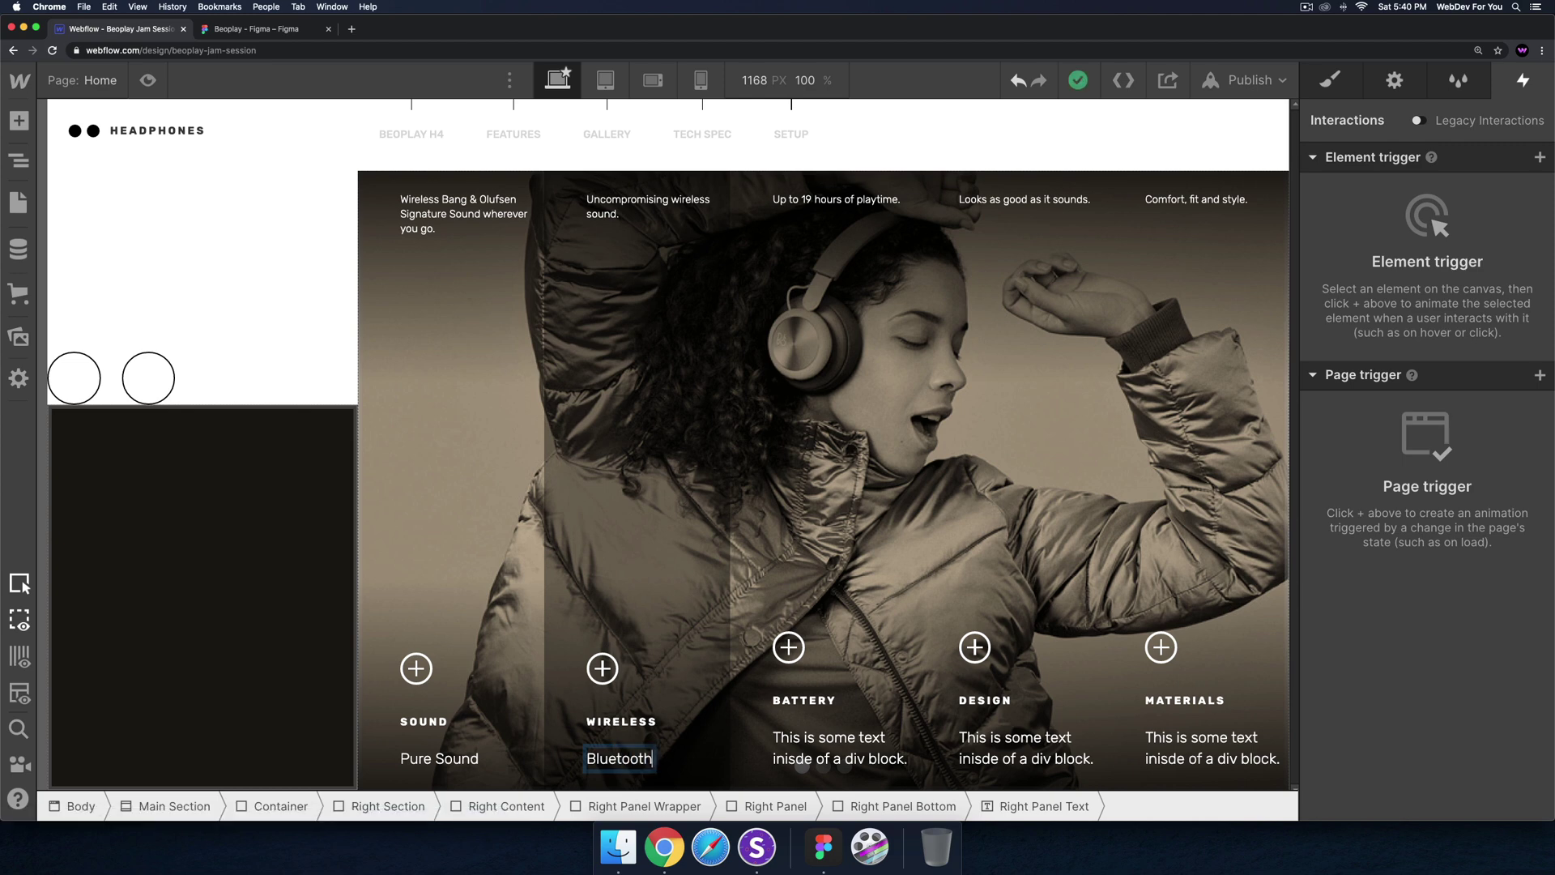
{"action": "left_click", "coordinate": [841, 759]}
{"action": "double_click", "coordinate": [841, 759]}
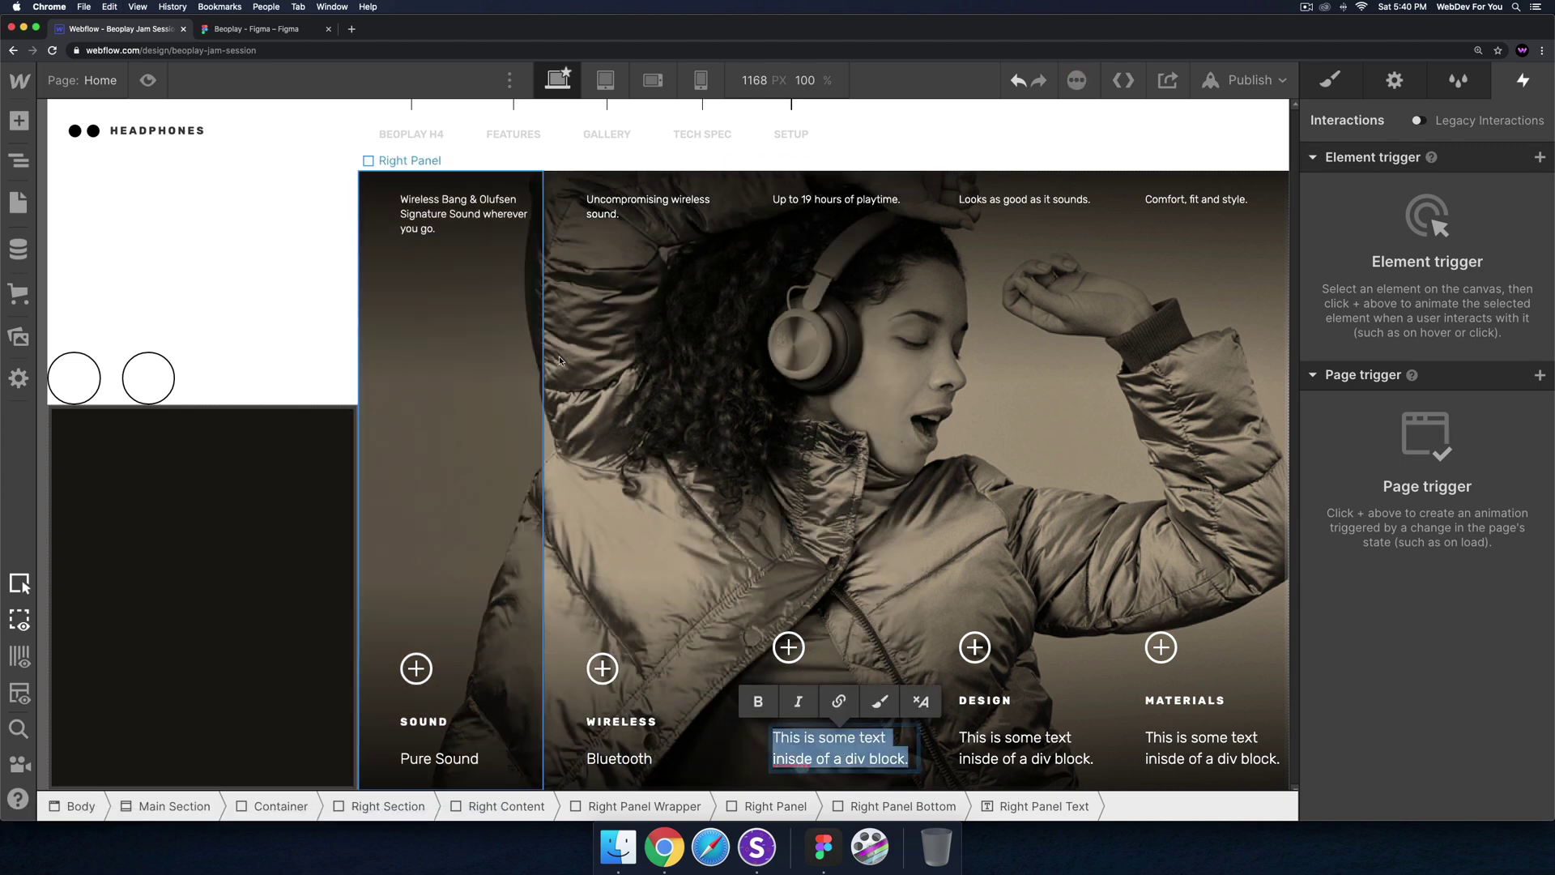
{"action": "type", "text": "Stay on the move"}
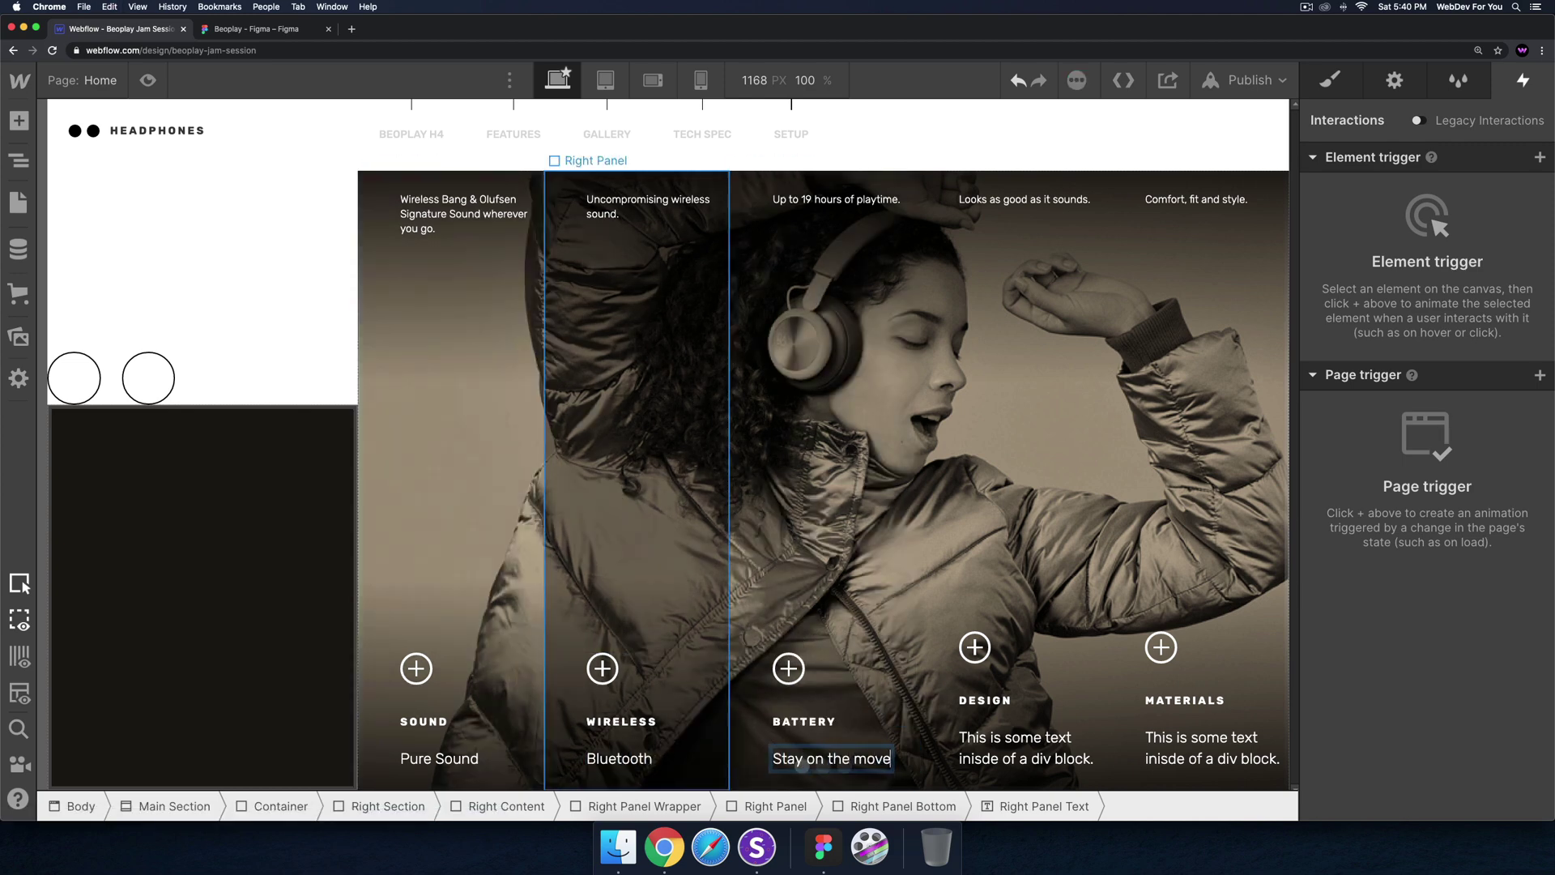
Check the Figma headlines and set the DESIGN text to 'Focus on pure essentials'
{"action": "left_click", "coordinate": [251, 28]}
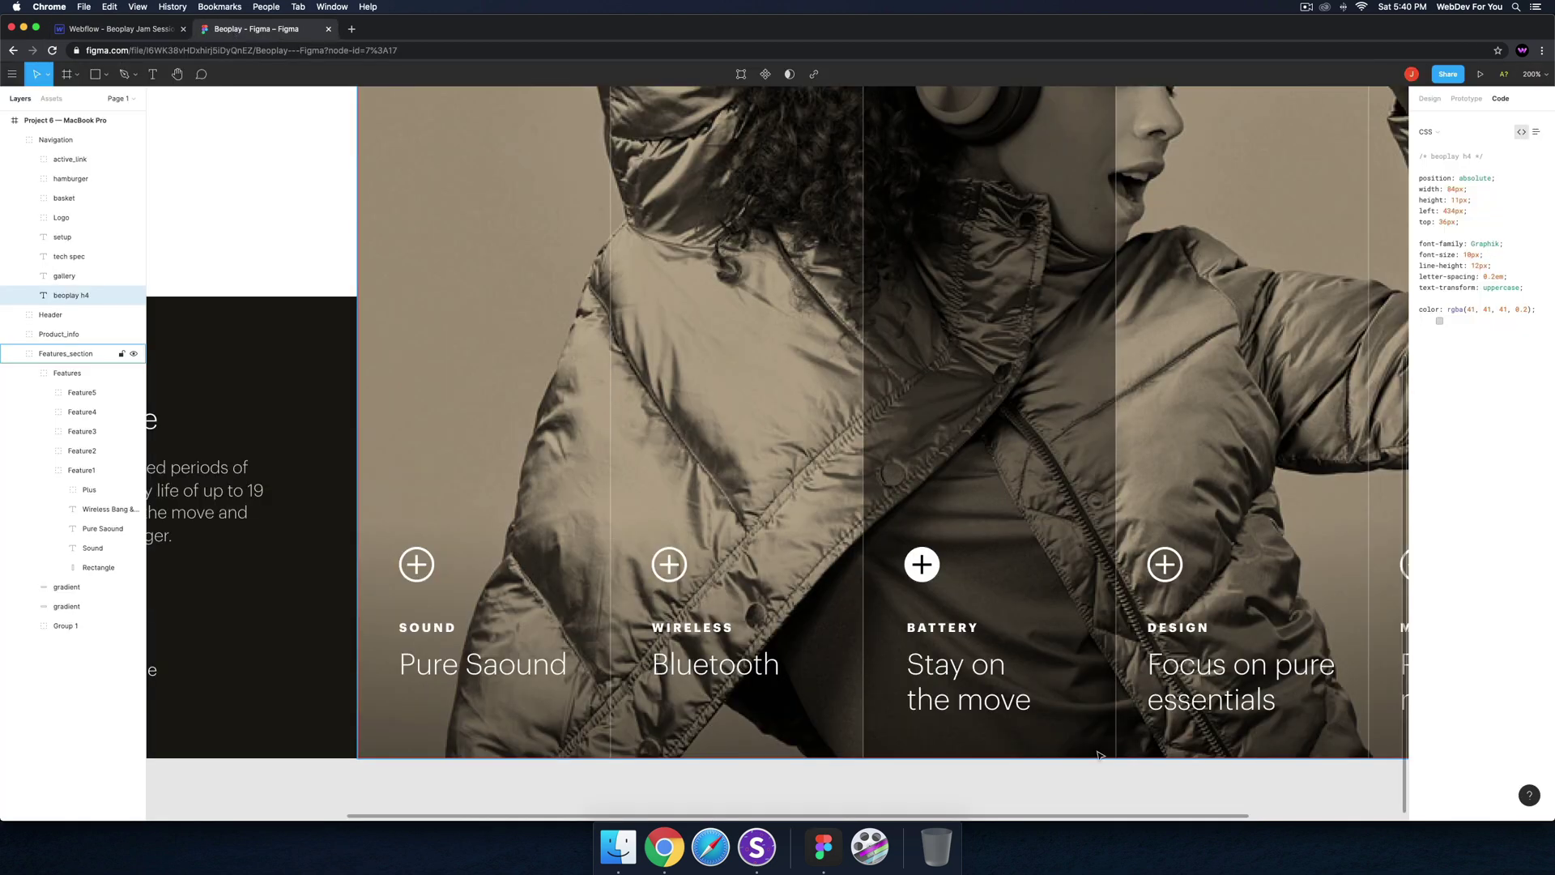
{"action": "scroll", "coordinate": [1164, 820], "scroll_direction": "right", "scroll_amount": 5}
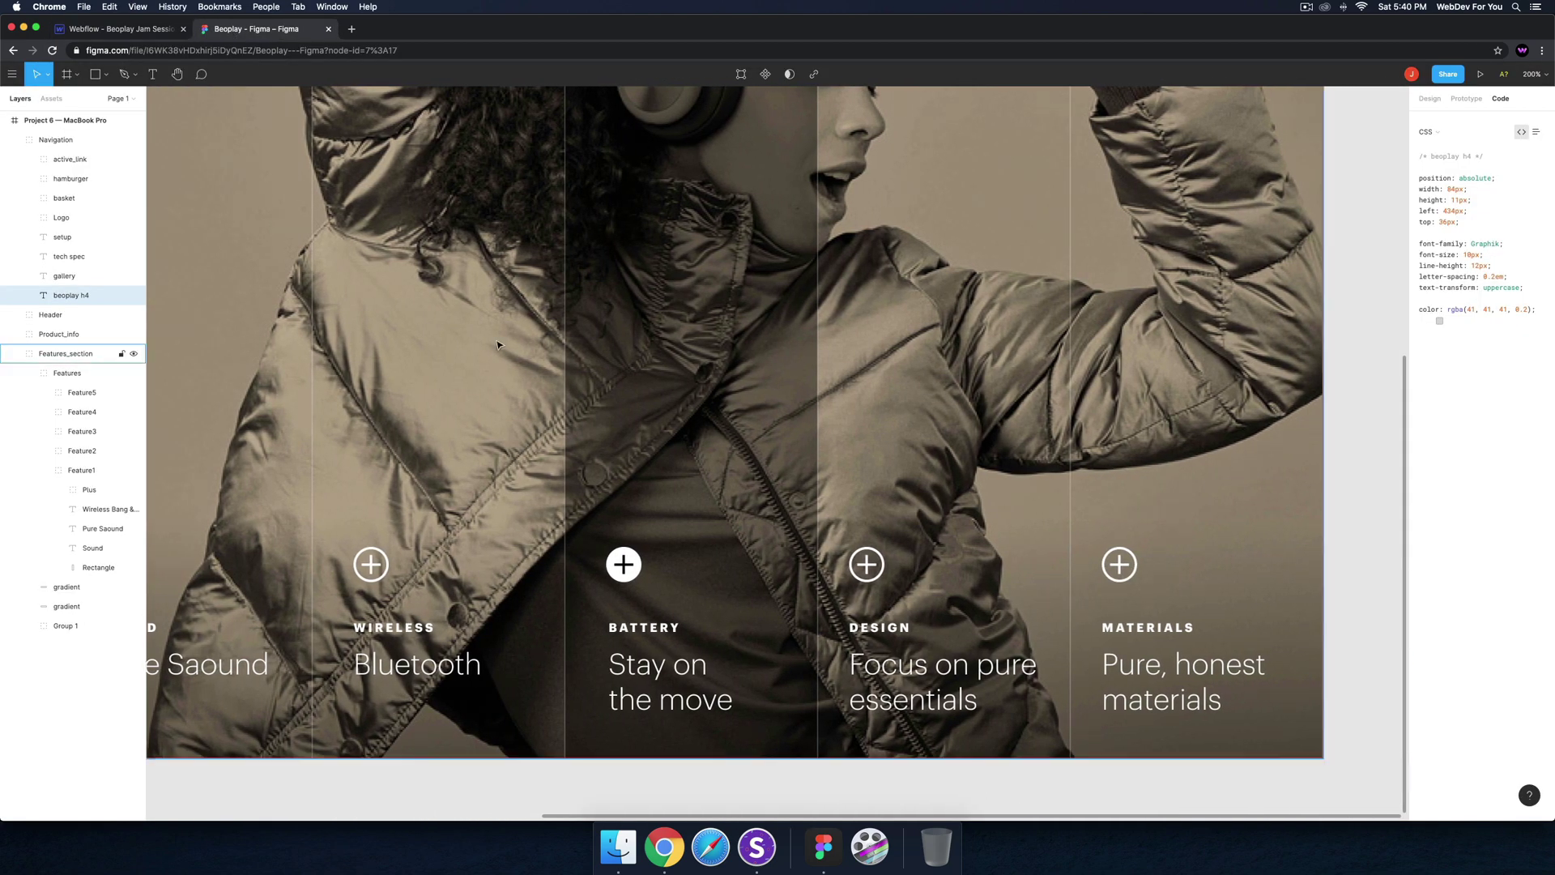
{"action": "left_click", "coordinate": [121, 28]}
{"action": "double_click", "coordinate": [1033, 741]}
{"action": "type", "text": "Focus on th"}
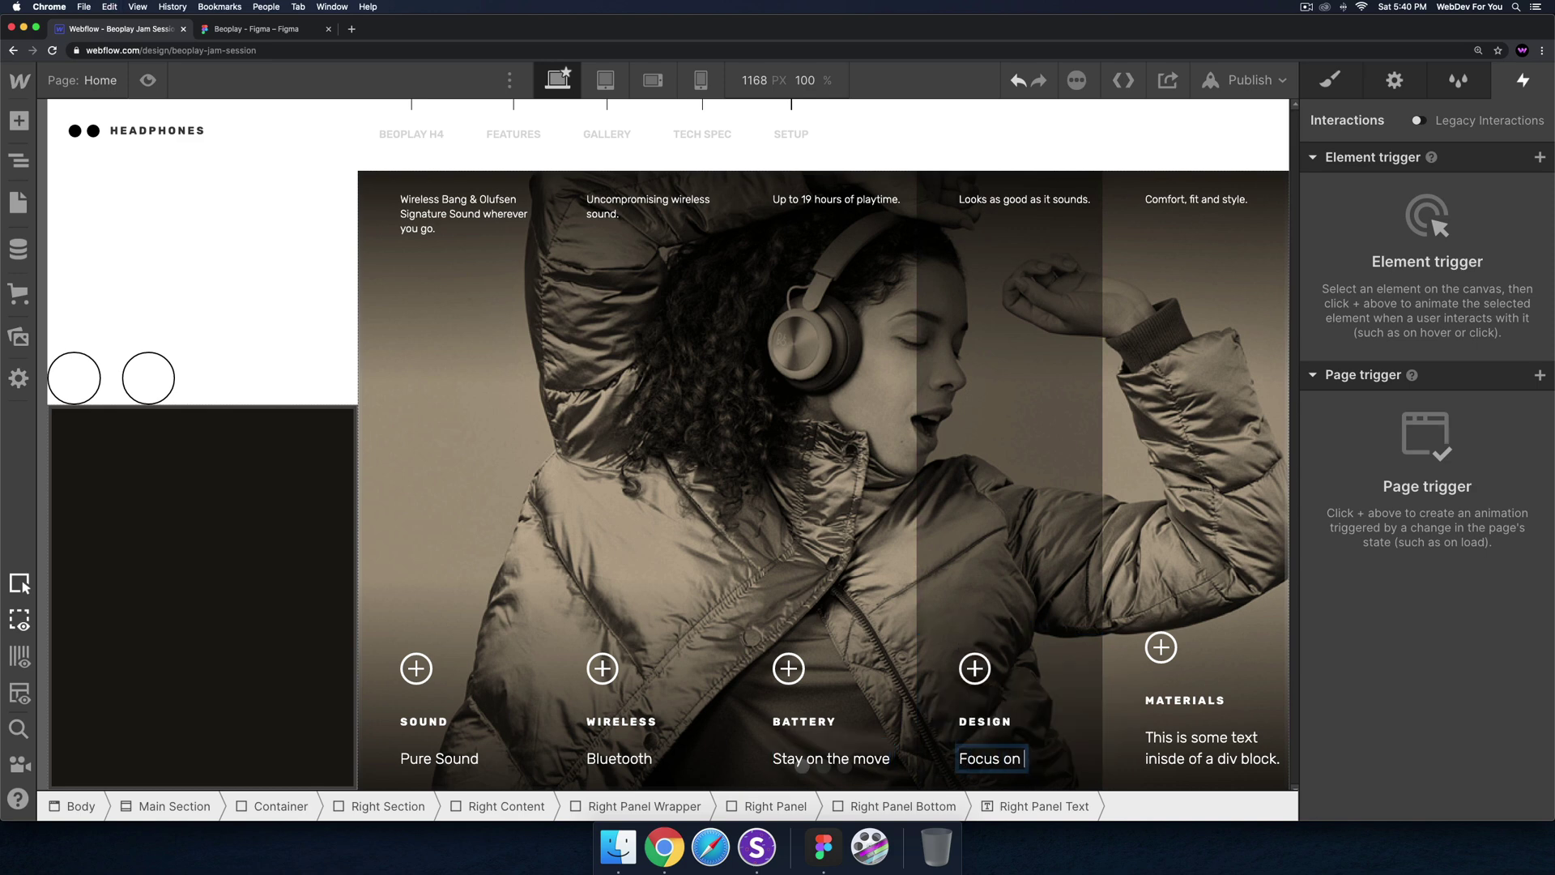
{"action": "key", "text": "BackSpace"}
{"action": "key", "text": "BackSpace"}
{"action": "type", "text": "pure essentails"}
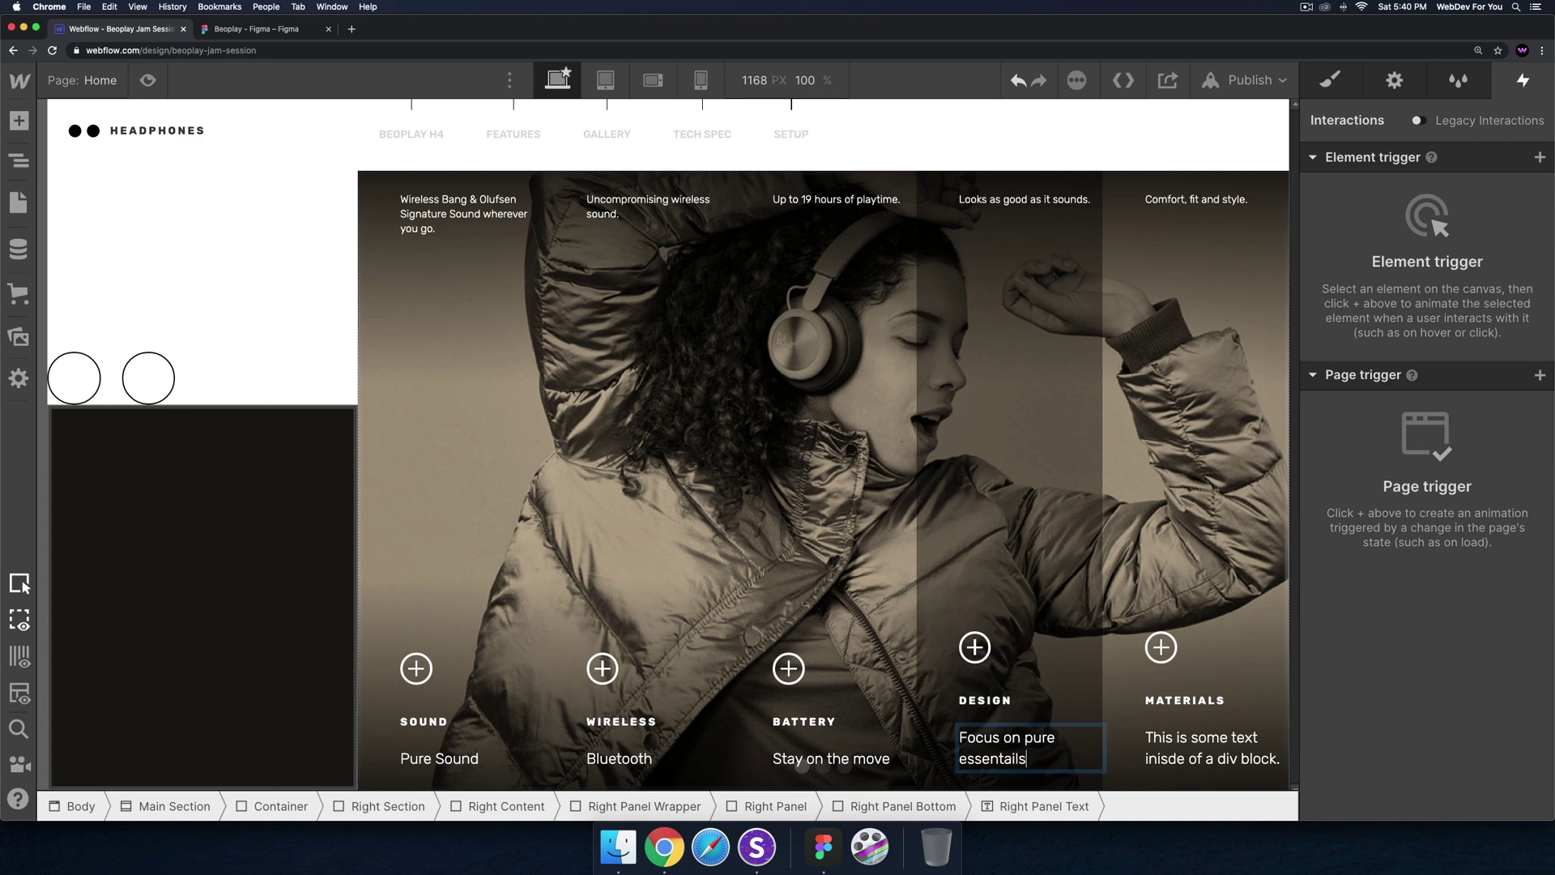
Set the MATERIALS text to 'Pure, honest materials'
{"action": "double_click", "coordinate": [1211, 747]}
{"action": "type", "text": "Pure, honest"}
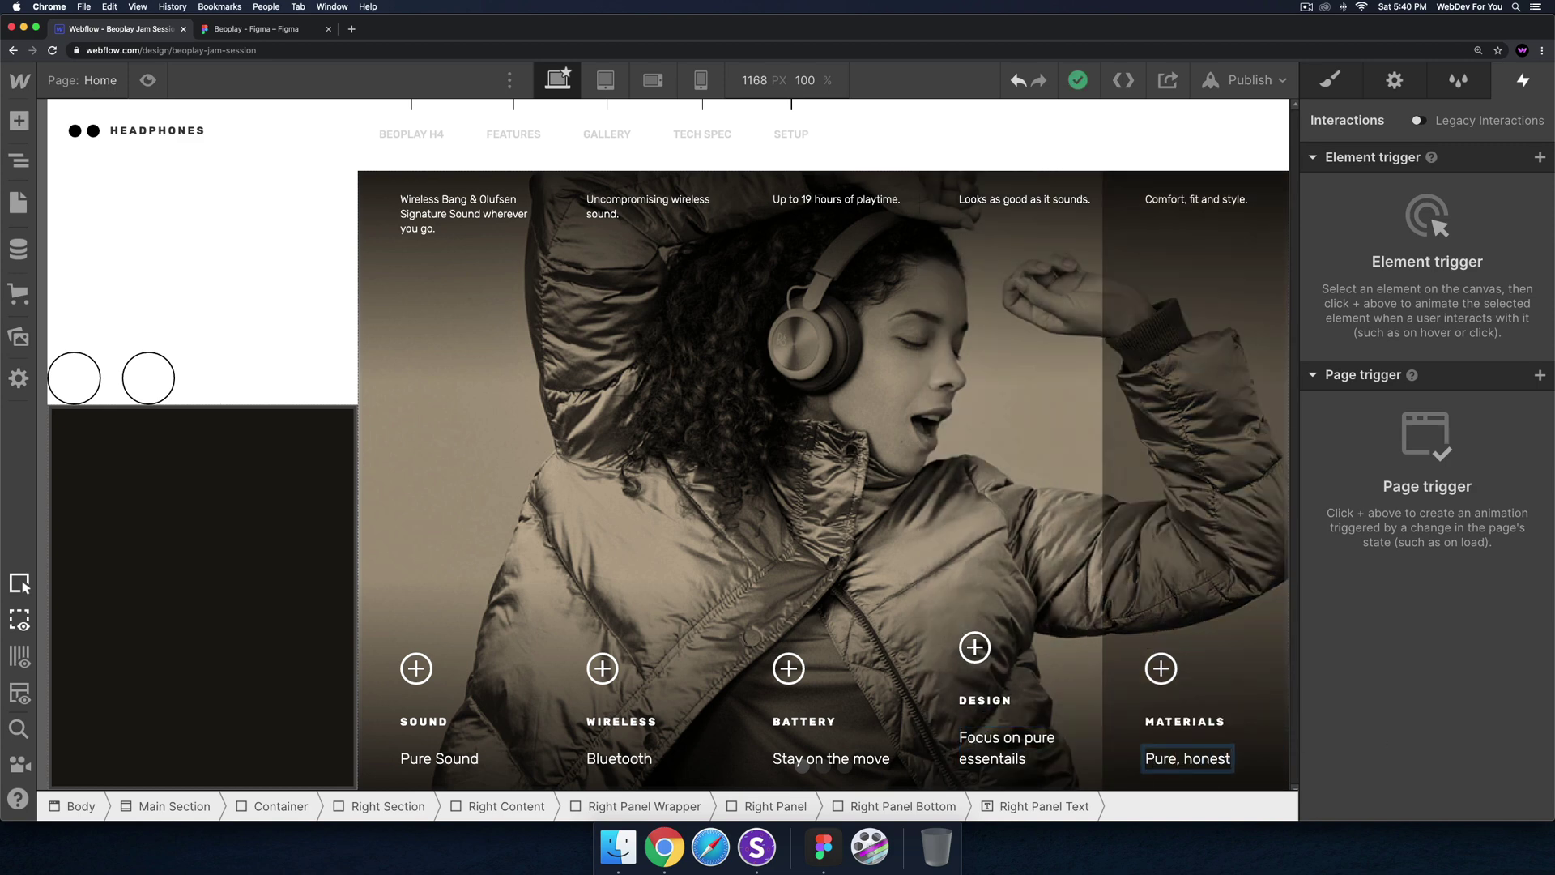
{"action": "type", "text": " materials"}
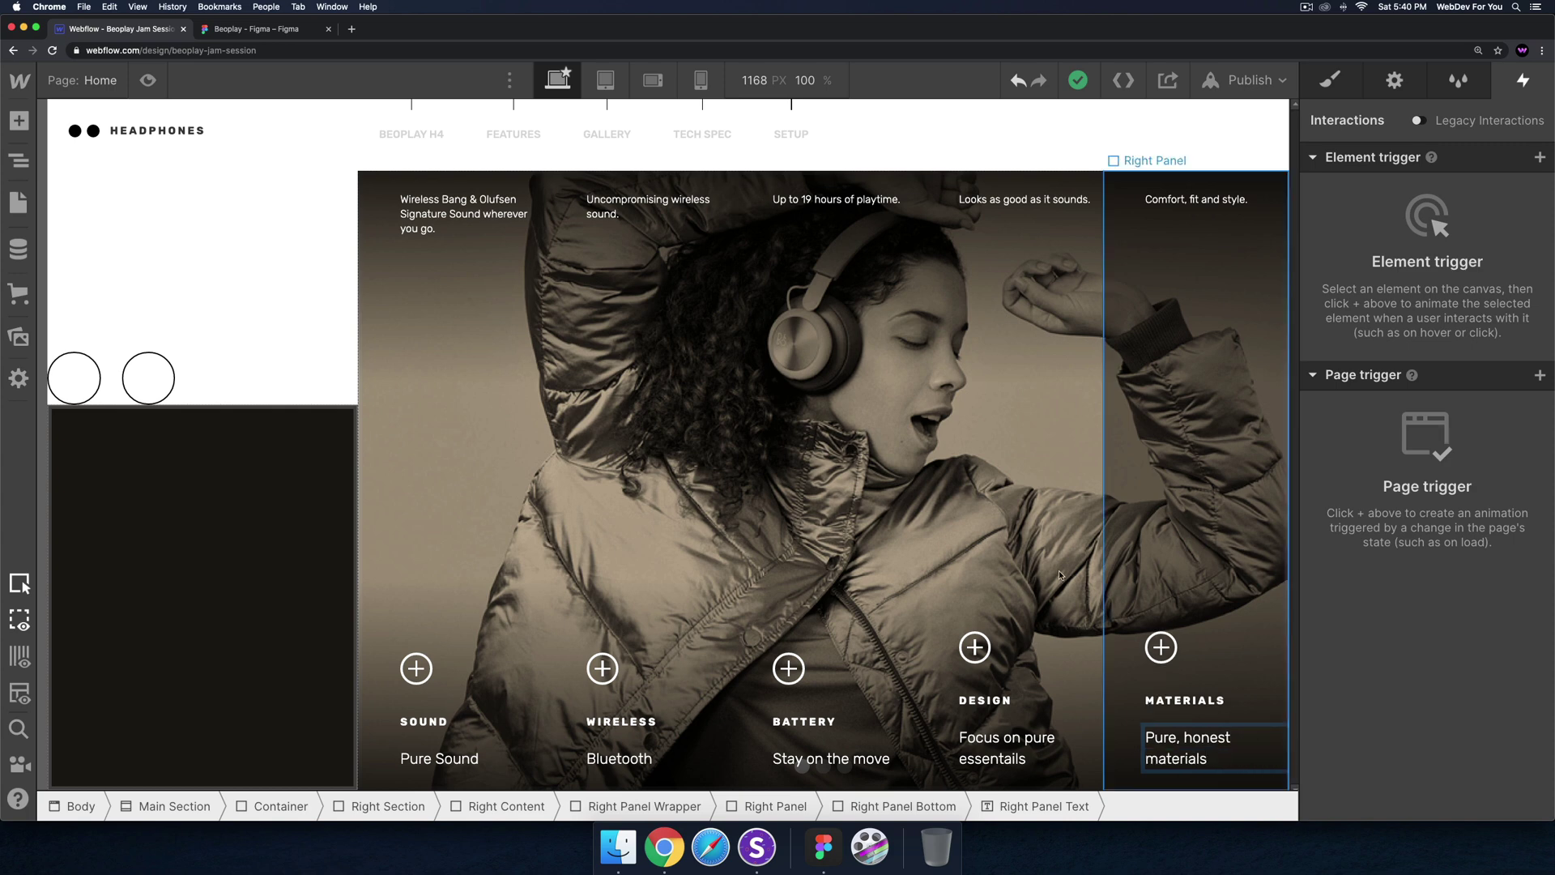
{"action": "left_click", "coordinate": [868, 658]}
{"action": "left_click", "coordinate": [802, 722]}
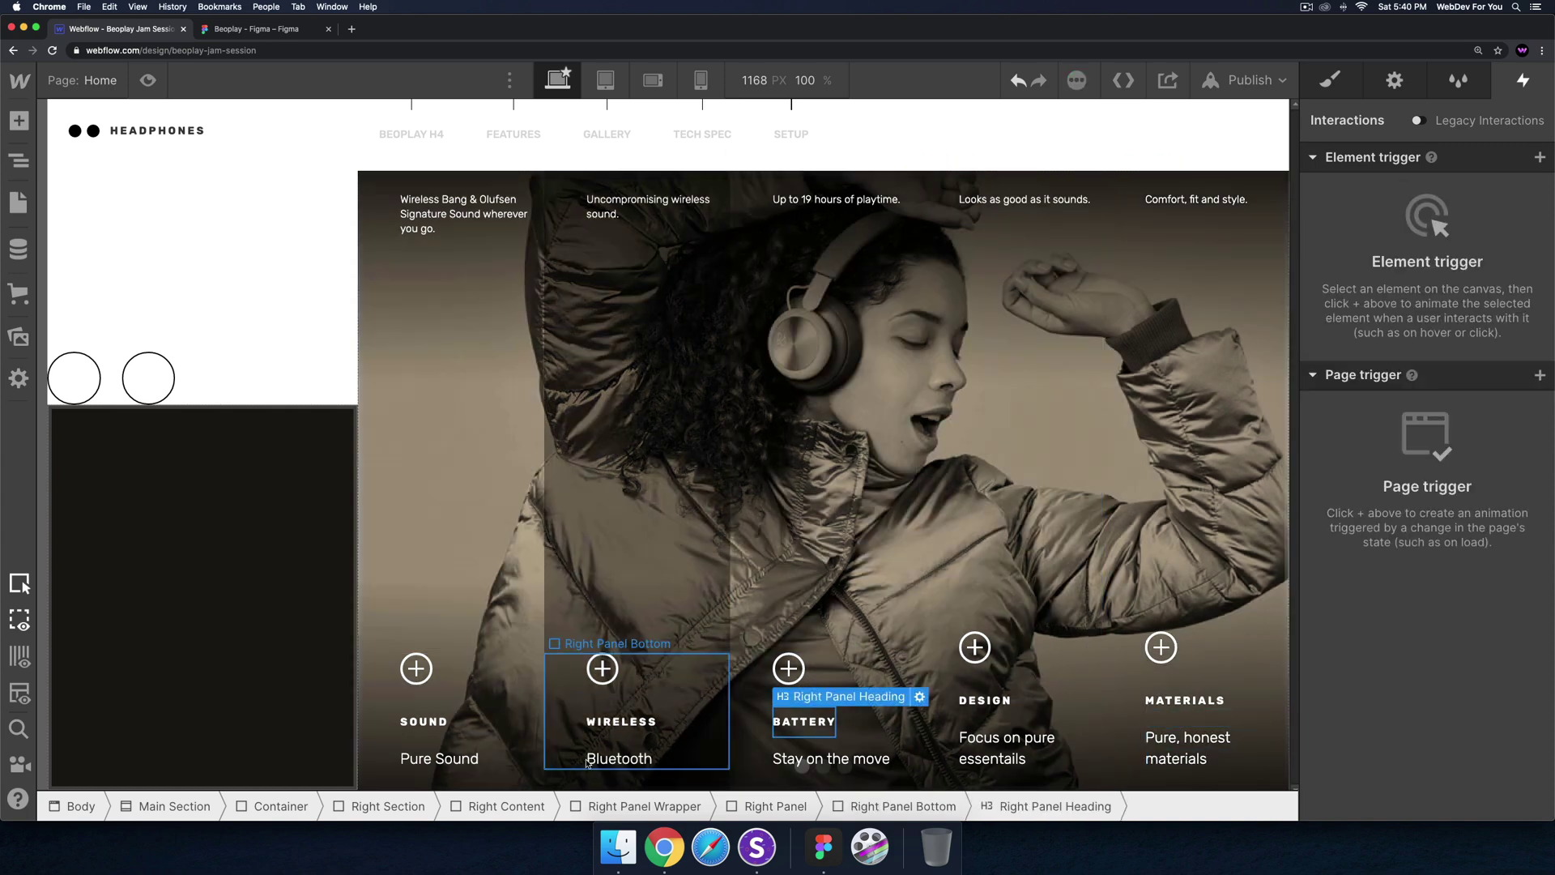
{"action": "left_click", "coordinate": [1049, 747]}
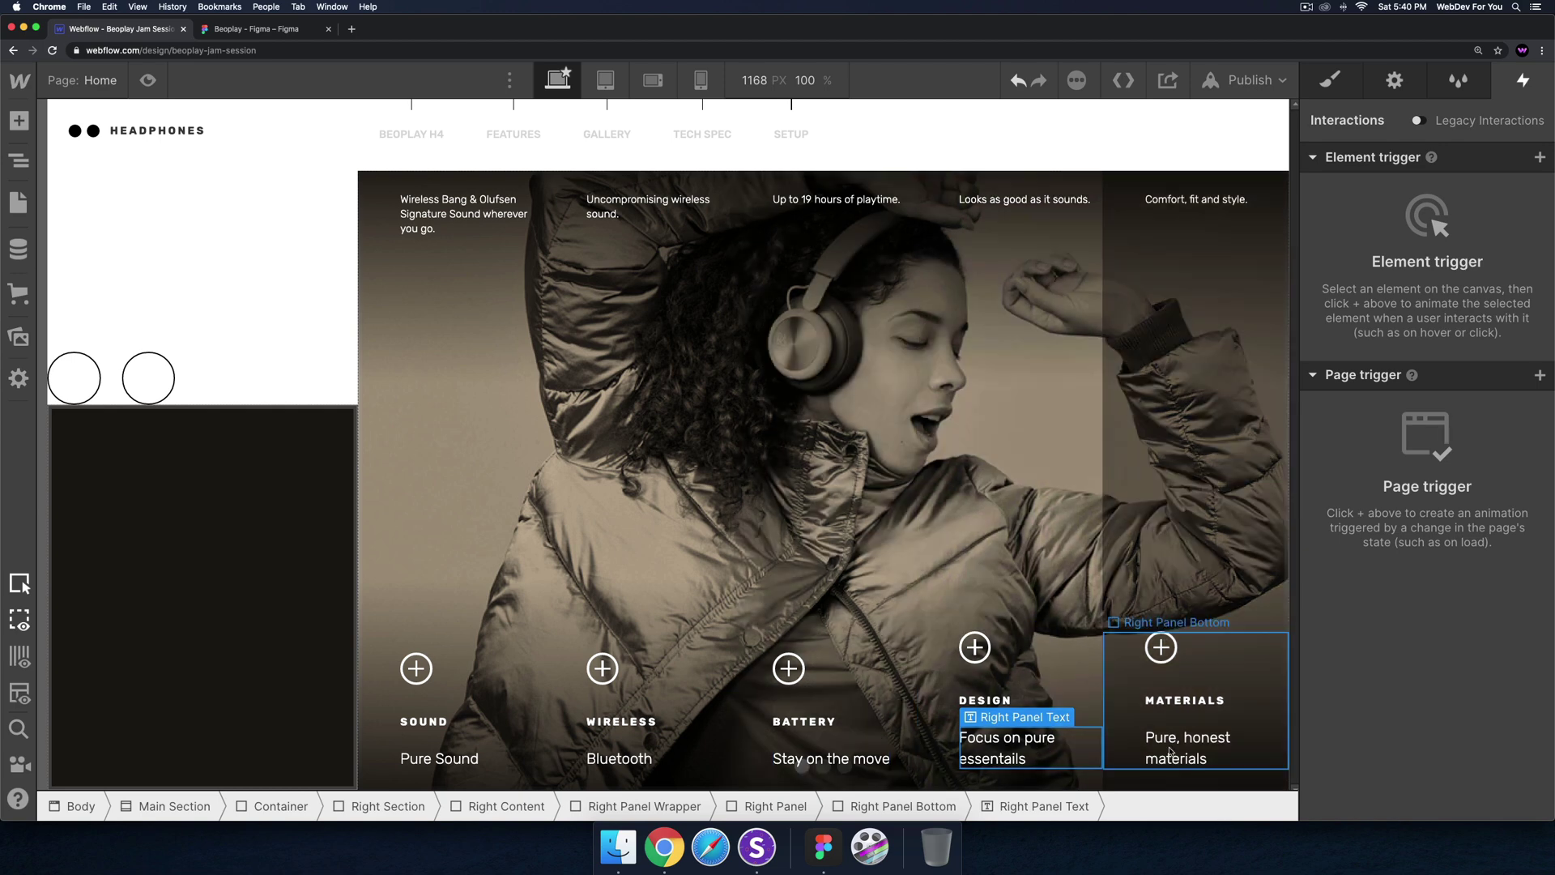
{"action": "left_click", "coordinate": [798, 762]}
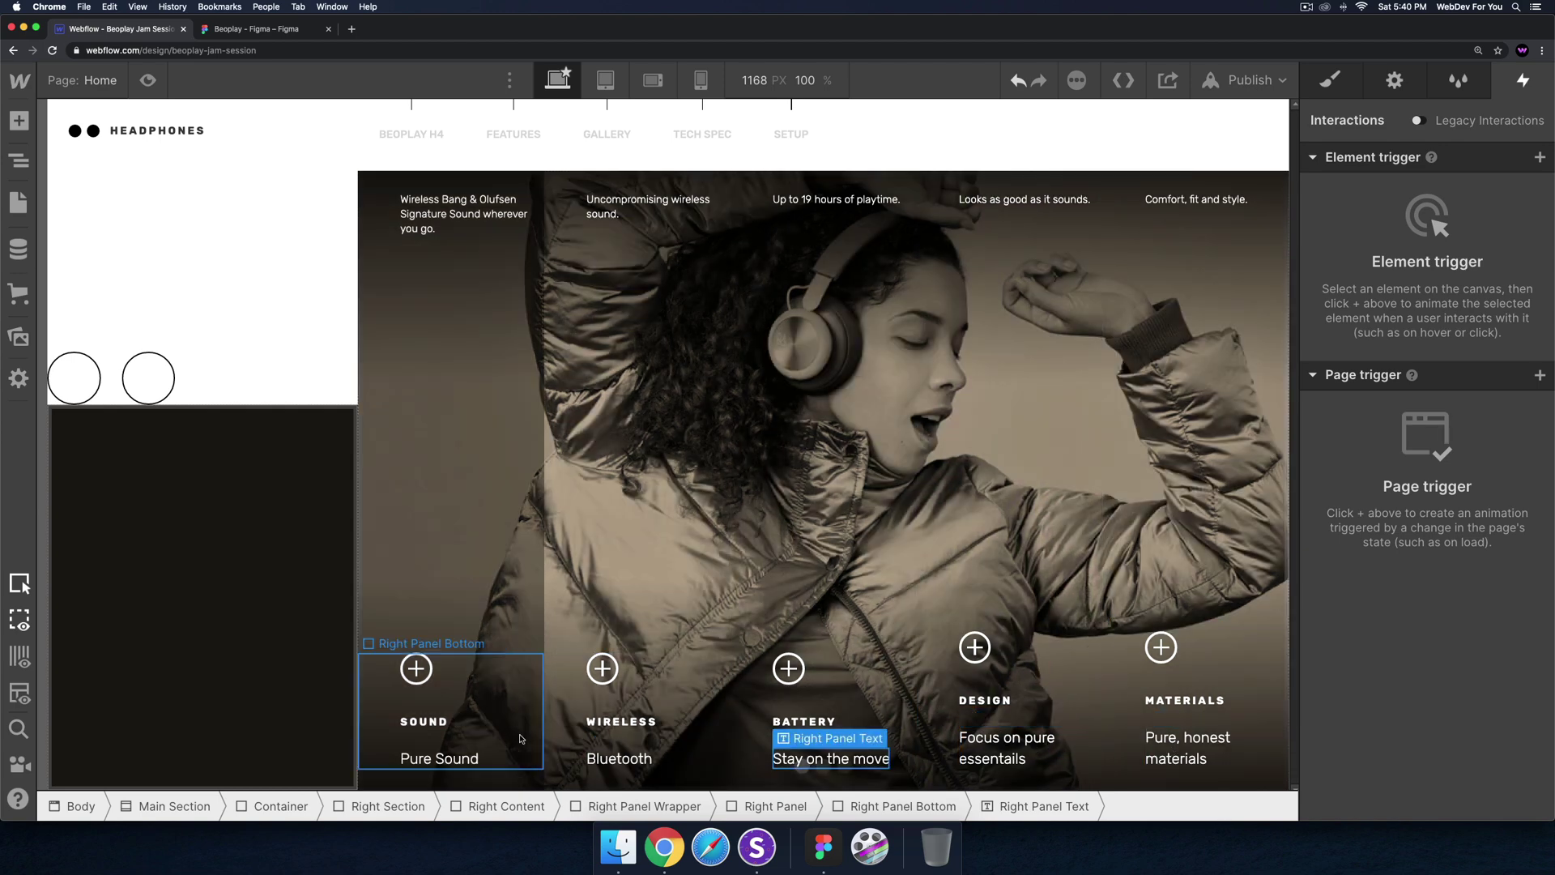
{"action": "left_click", "coordinate": [519, 714]}
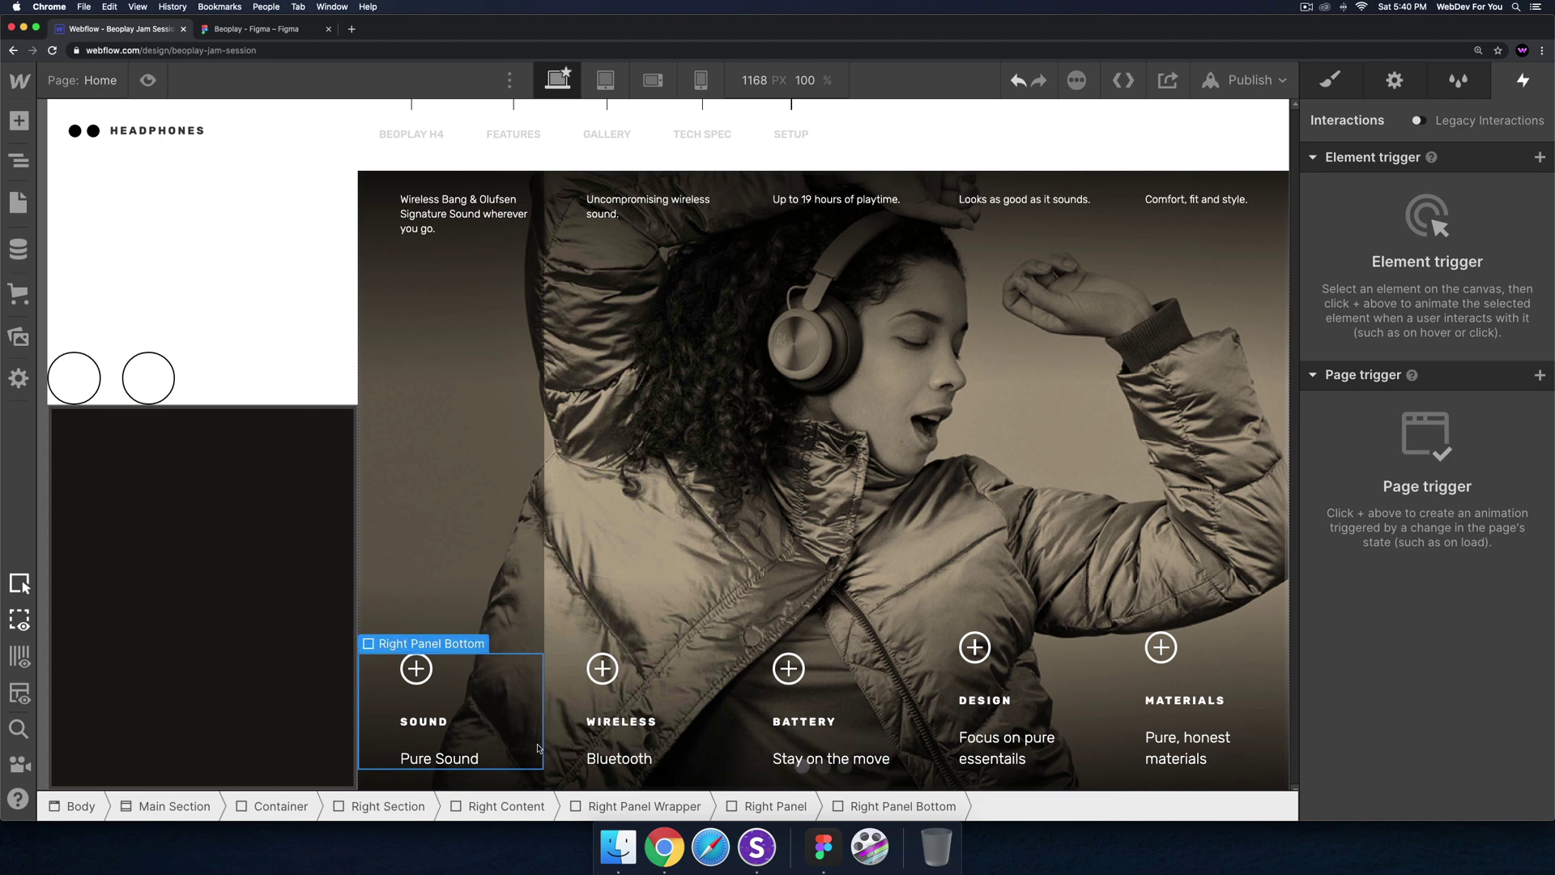
{"action": "left_click", "coordinate": [631, 759]}
{"action": "double_click", "coordinate": [652, 758]}
{"action": "key", "text": "Return"}
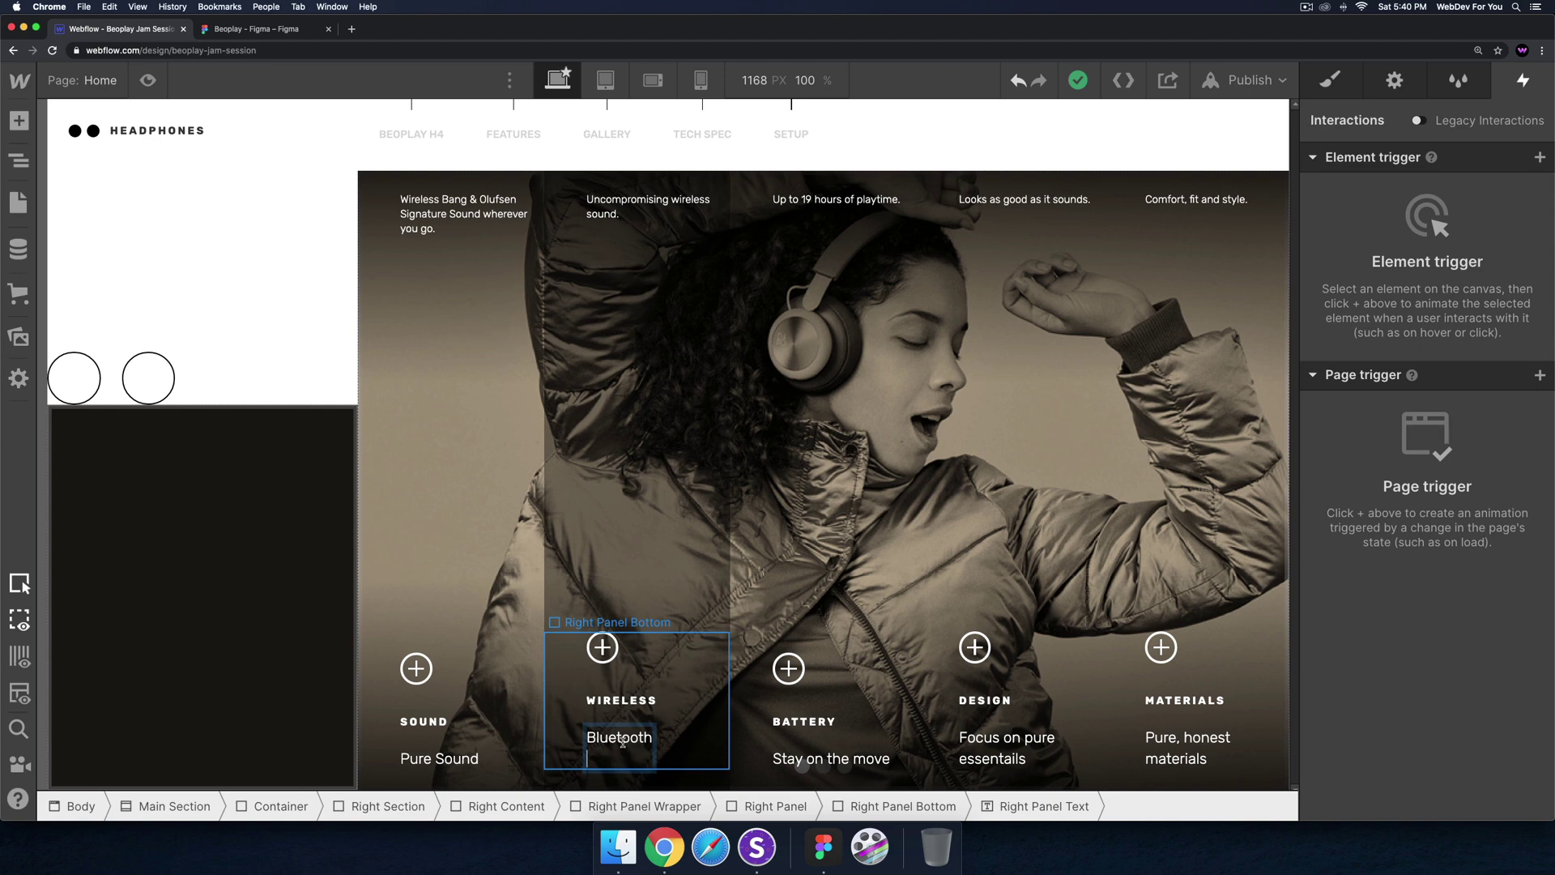
{"action": "left_click", "coordinate": [885, 759]}
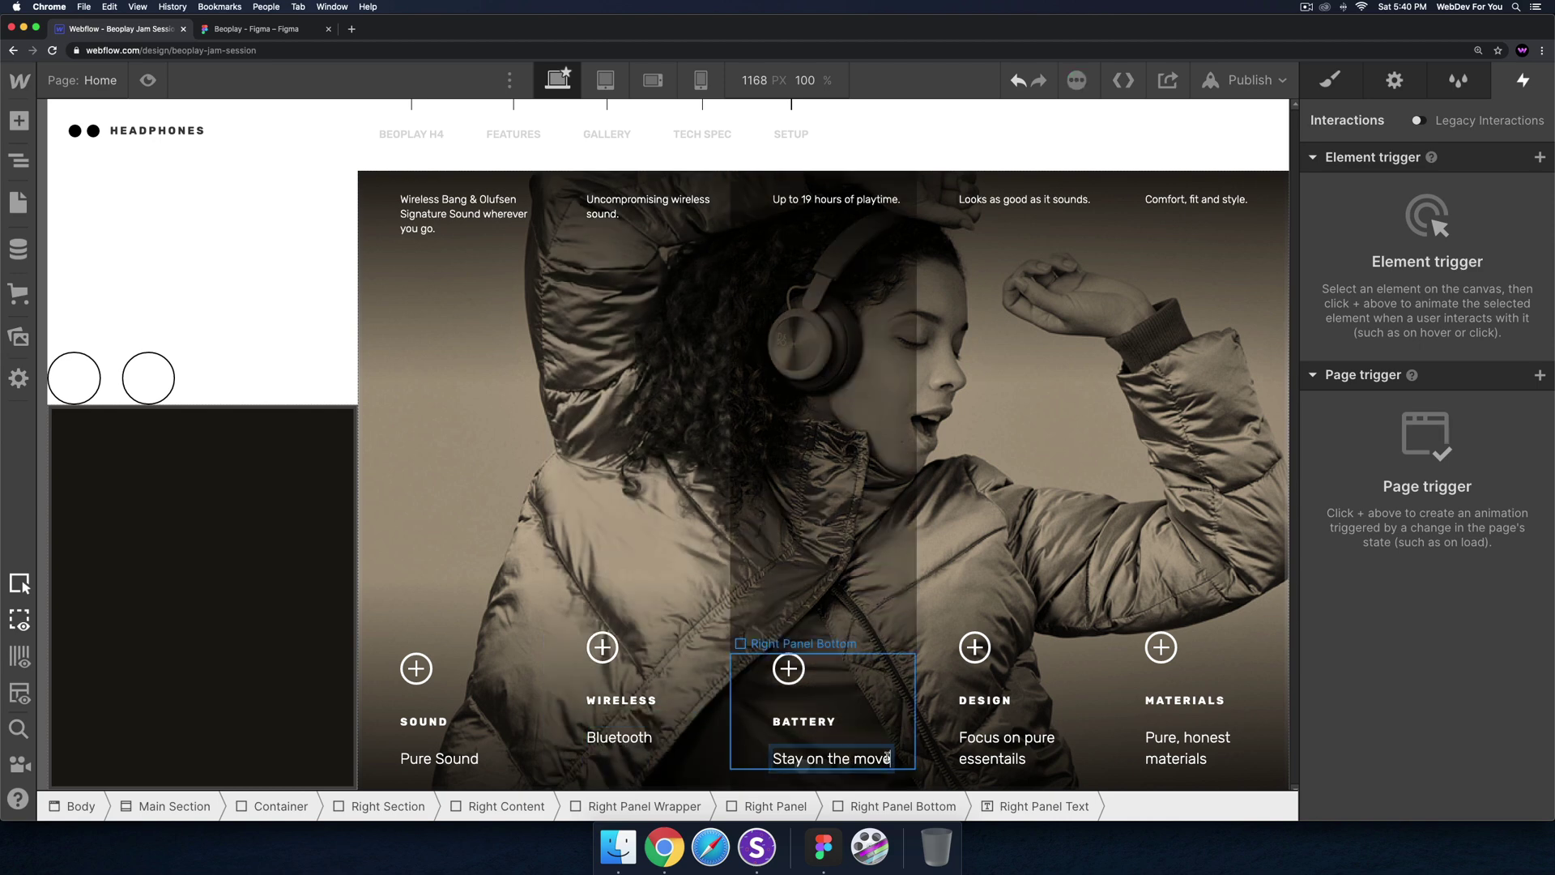
{"action": "key", "text": "Return"}
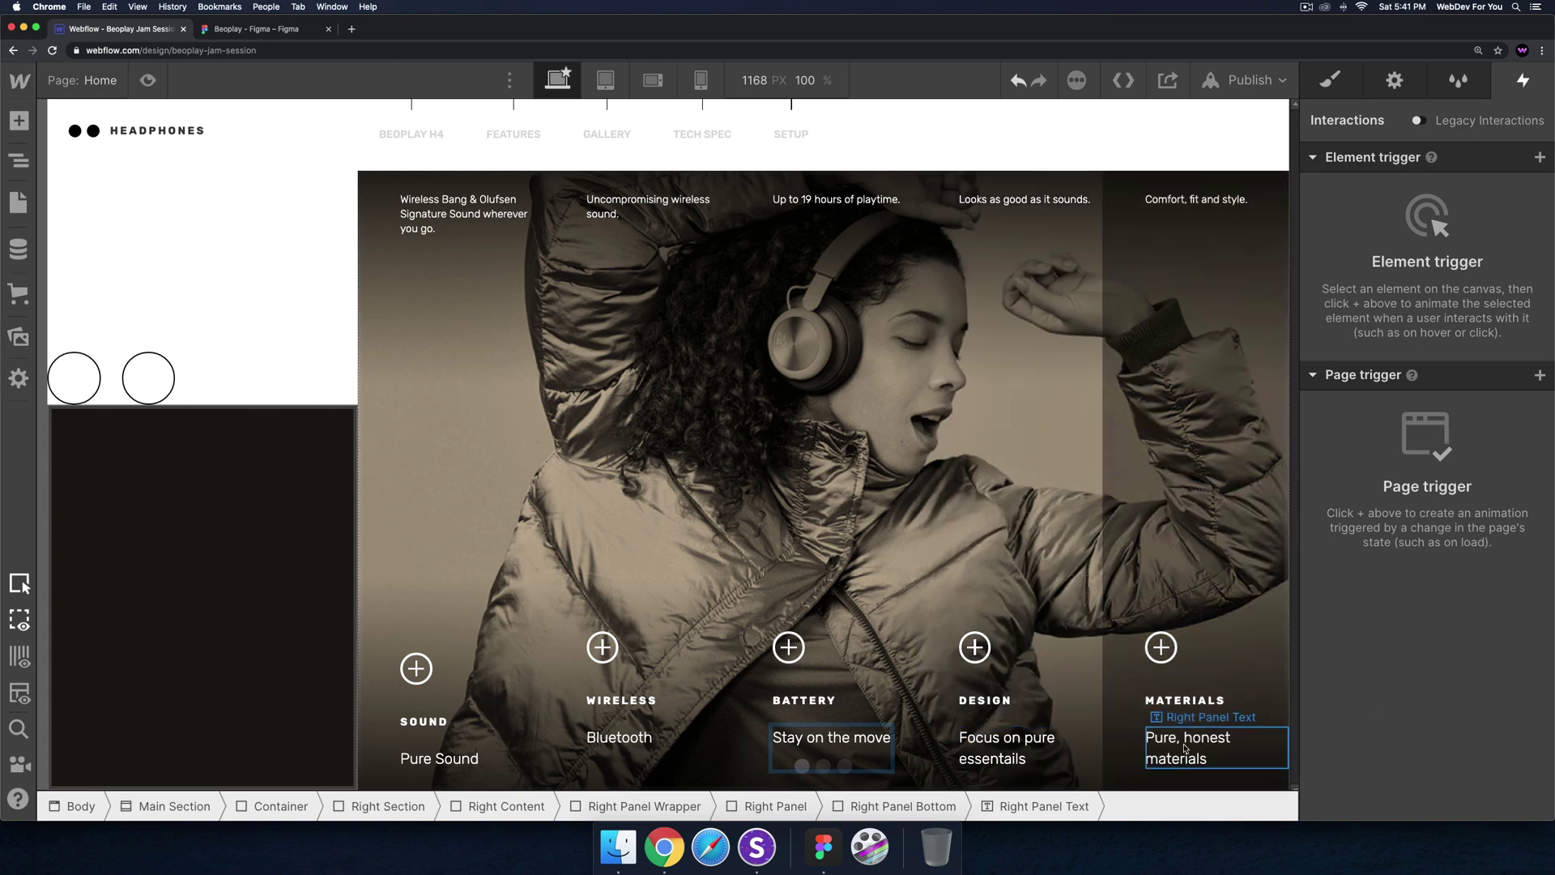
{"action": "key", "text": "BackSpace"}
{"action": "double_click", "coordinate": [677, 719]}
{"action": "key", "text": "BackSpace"}
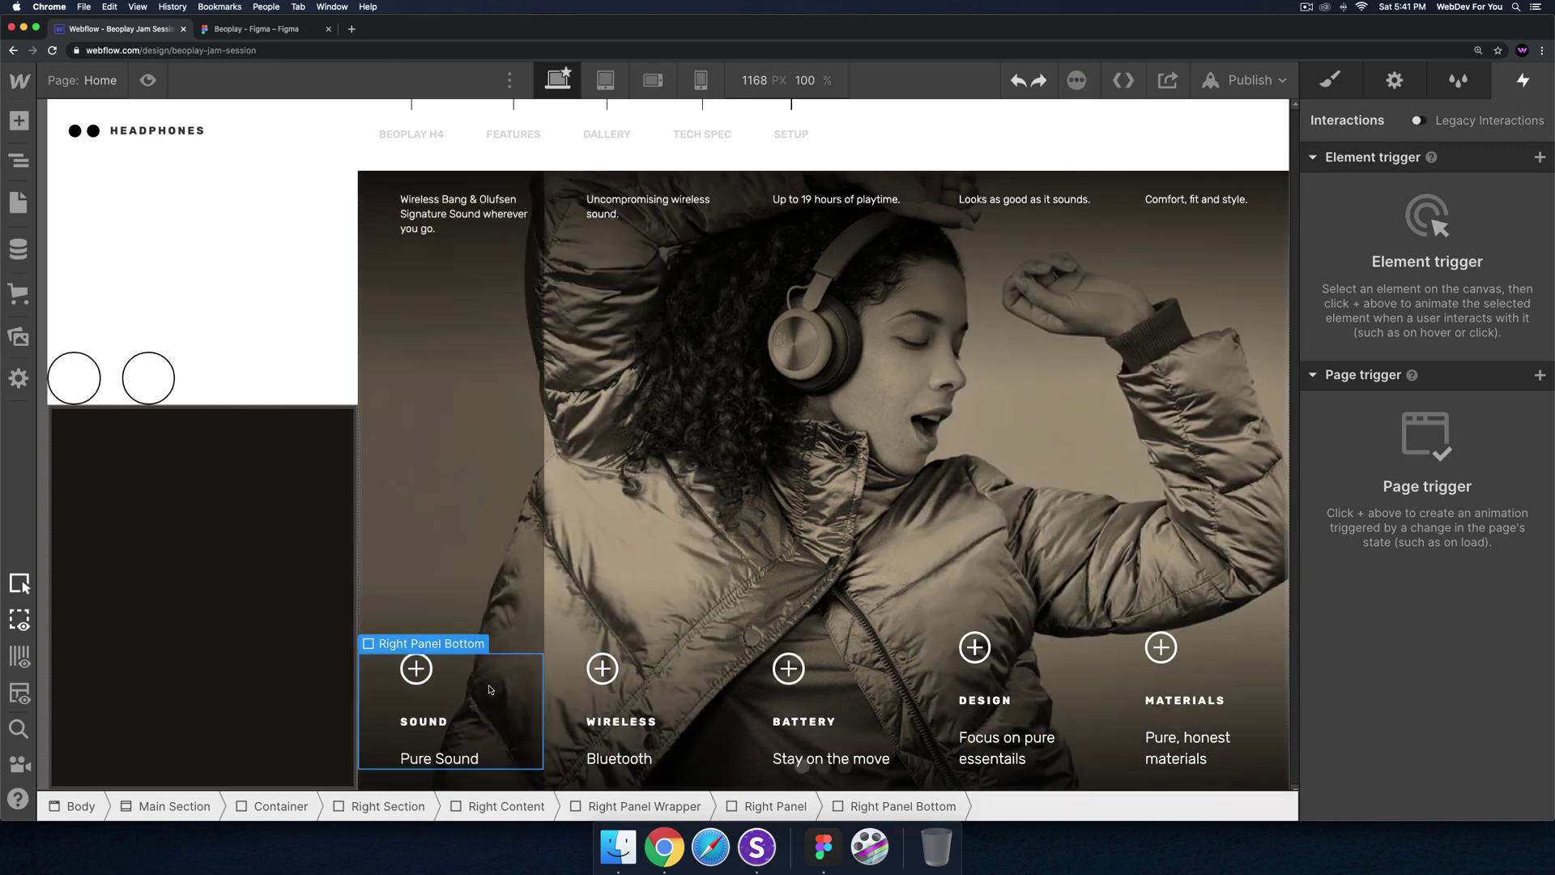
Give Right Panel Bottom a fixed 150 px height and change its bottom margin from 20 to 0
{"action": "left_click", "coordinate": [1330, 80]}
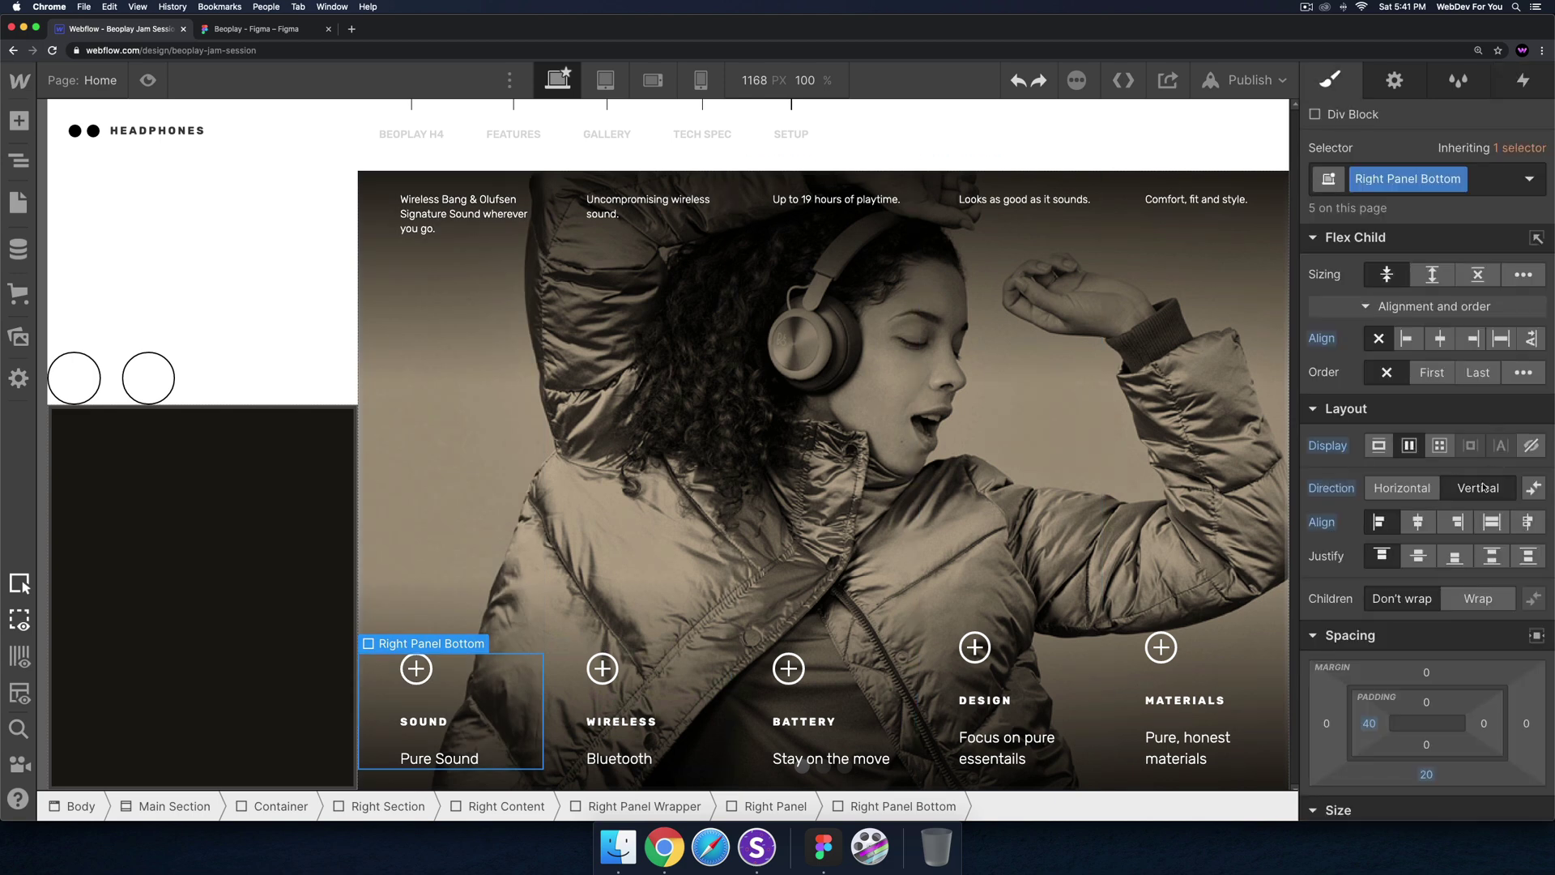
{"action": "scroll", "coordinate": [1485, 489], "scroll_direction": "down", "scroll_amount": 5}
{"action": "left_click", "coordinate": [1517, 567]}
{"action": "type", "text": "150"}
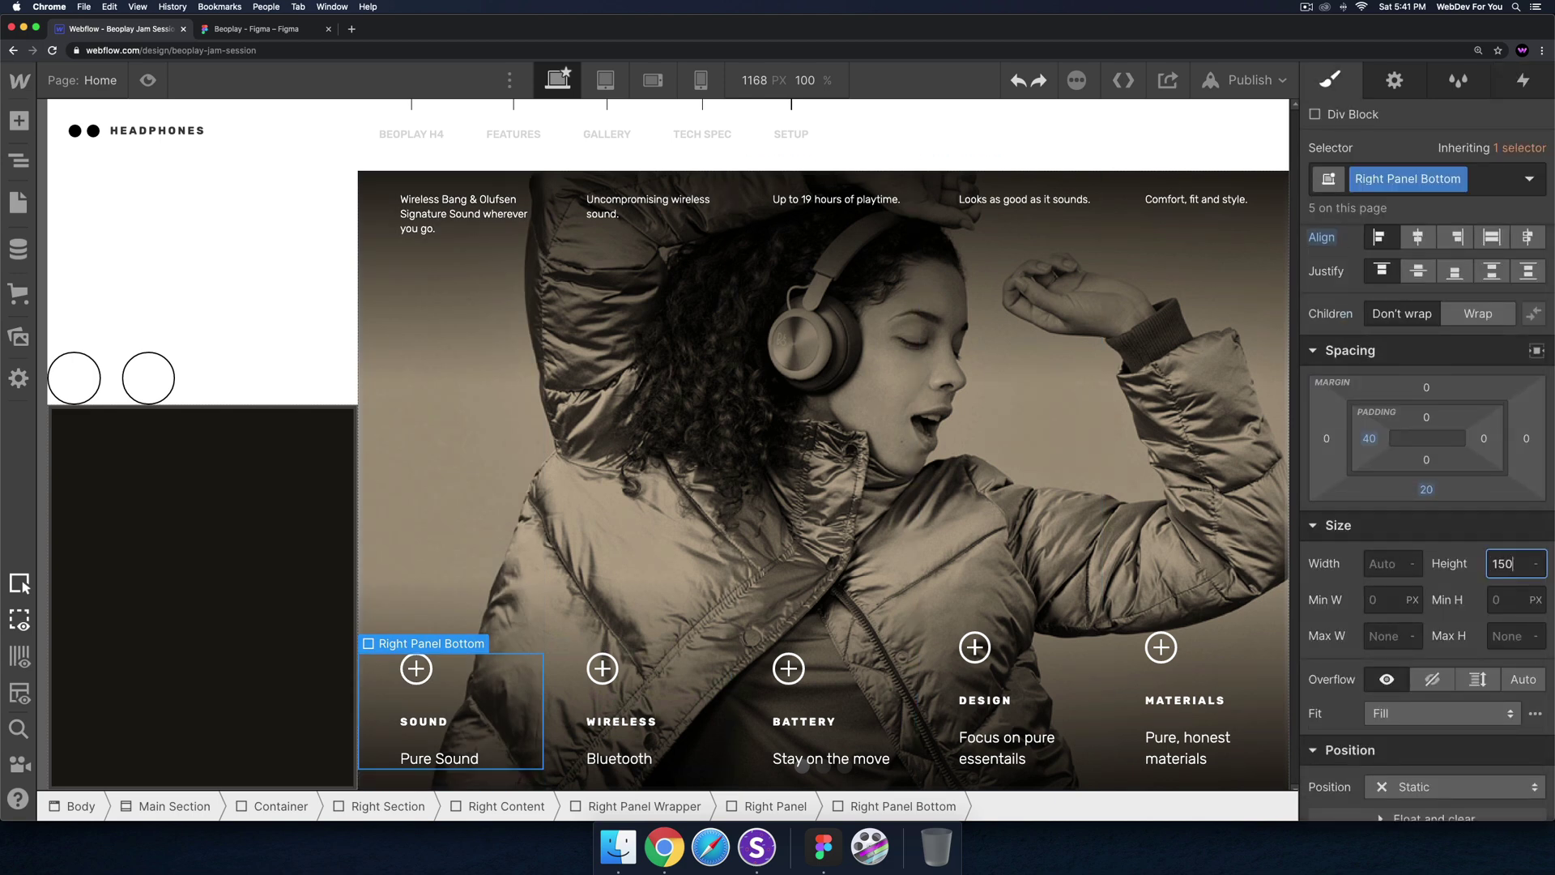
{"action": "key", "text": "Return"}
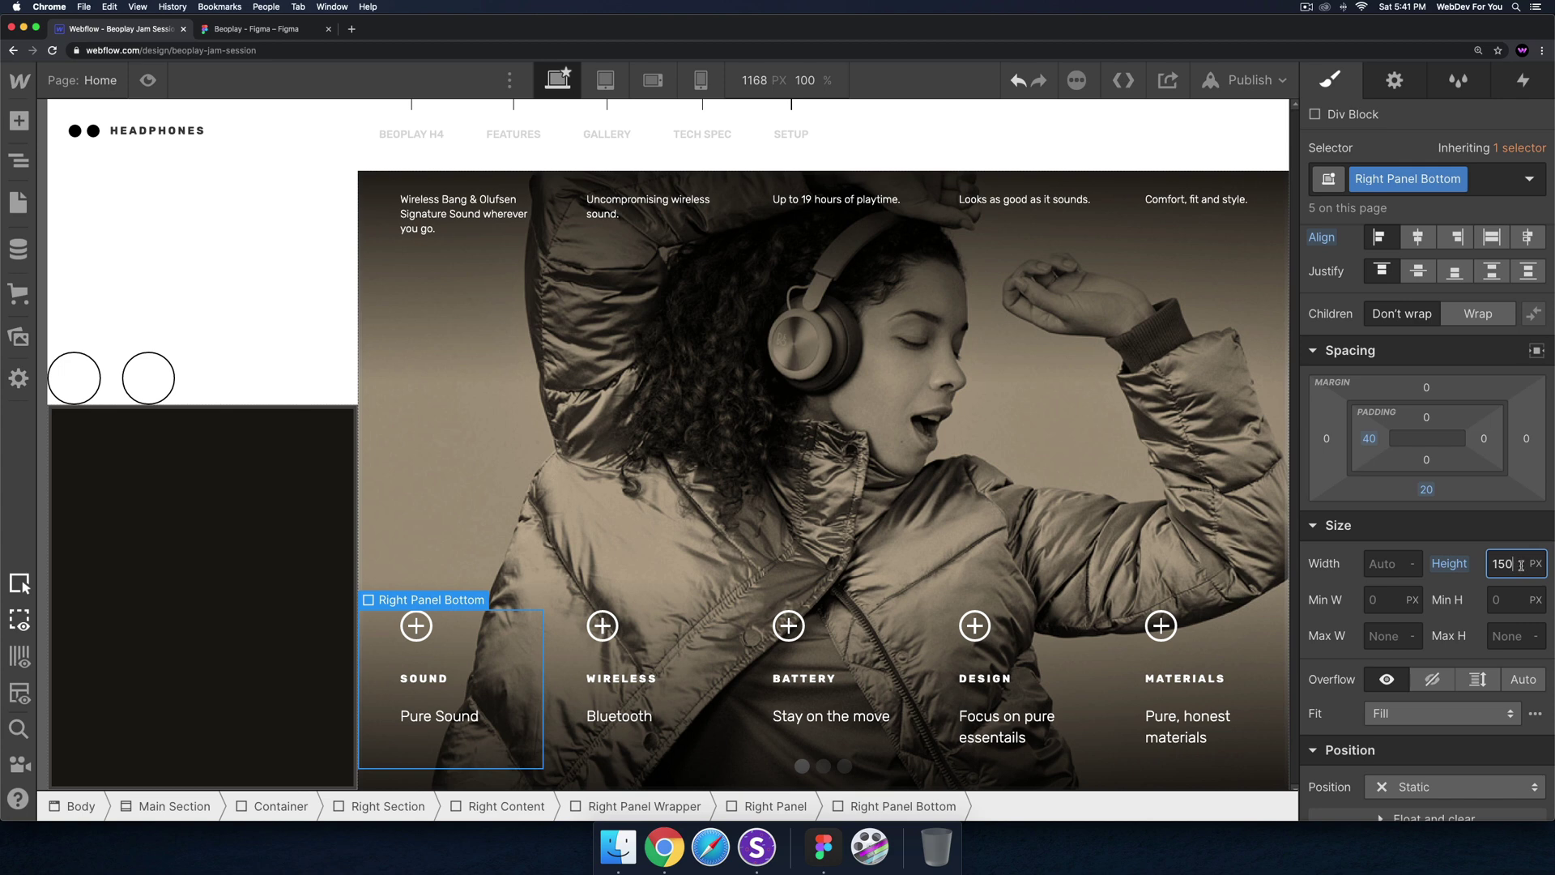
{"action": "left_click", "coordinate": [1428, 490]}
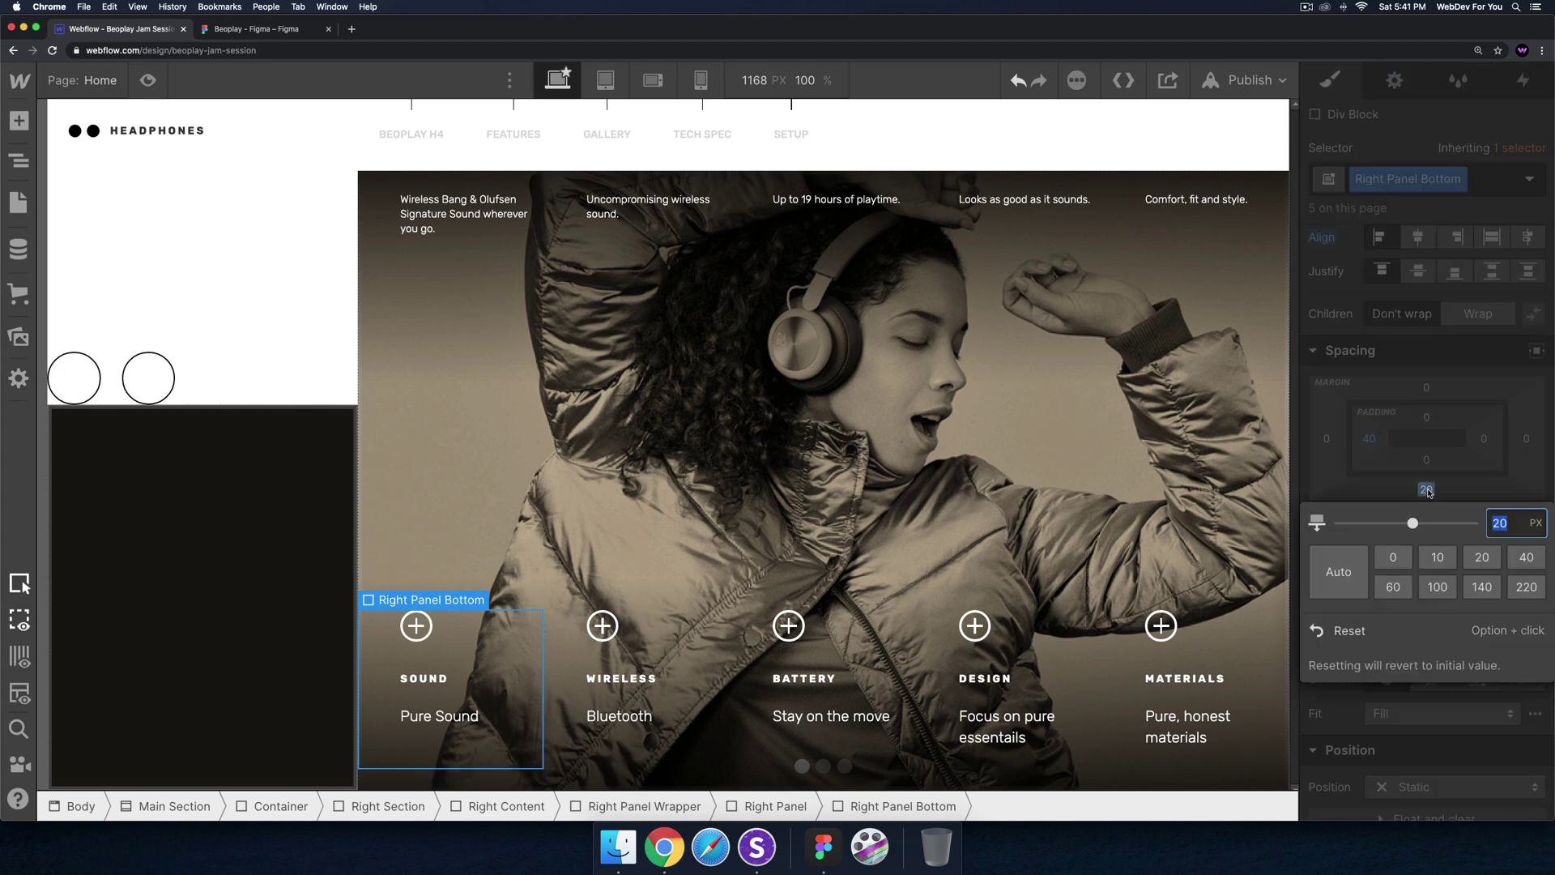
{"action": "left_click", "coordinate": [1396, 558]}
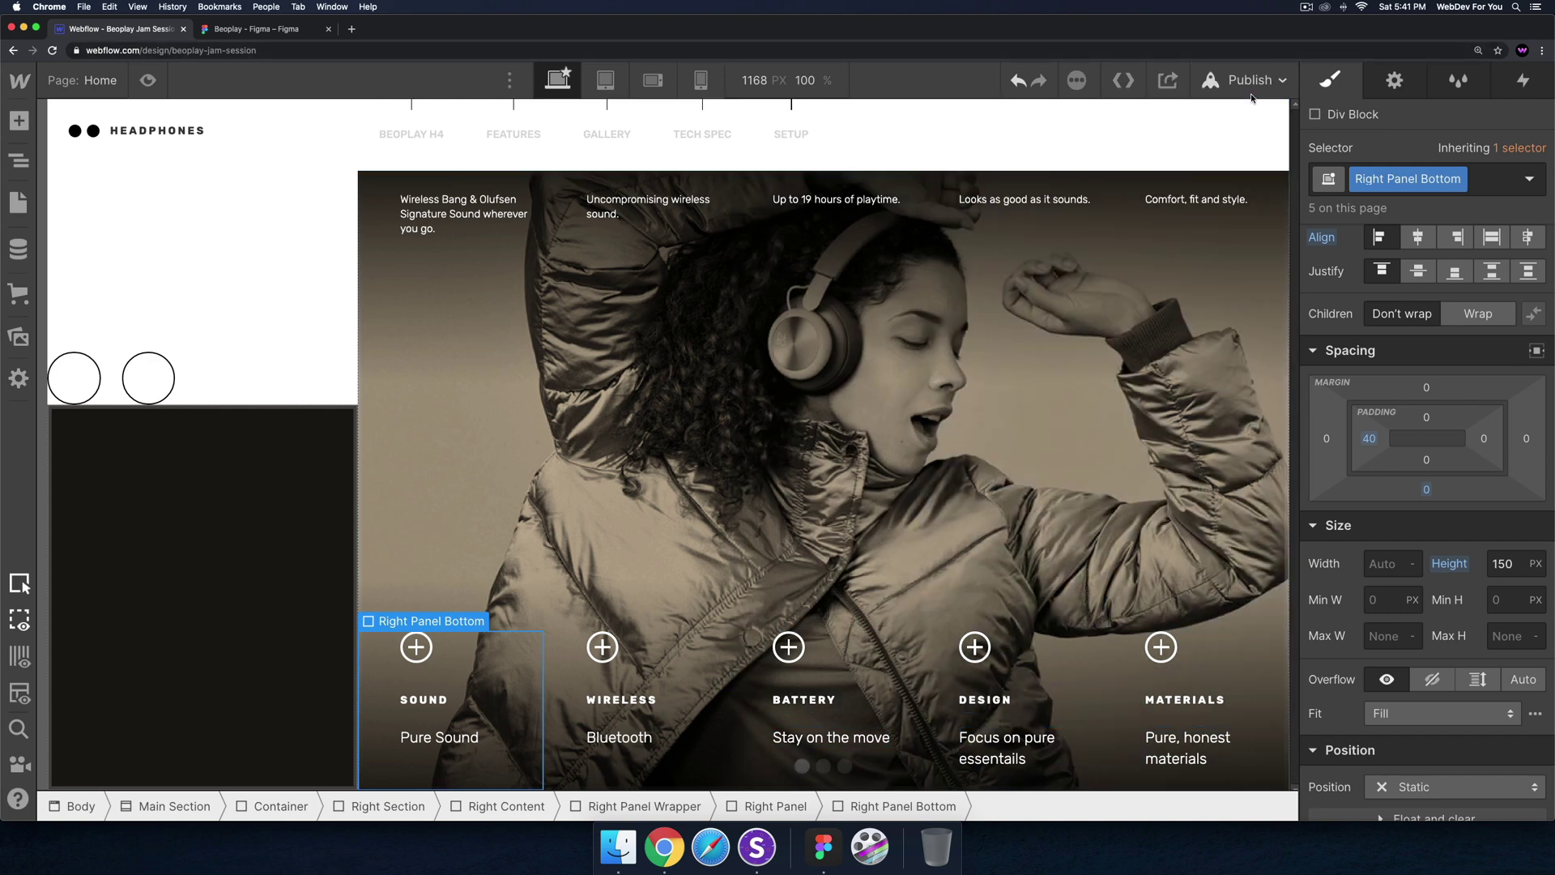
Publish the site to its webflow.io domain, view it live, then return to Figma
{"action": "left_click", "coordinate": [1246, 81]}
{"action": "left_click", "coordinate": [1137, 348]}
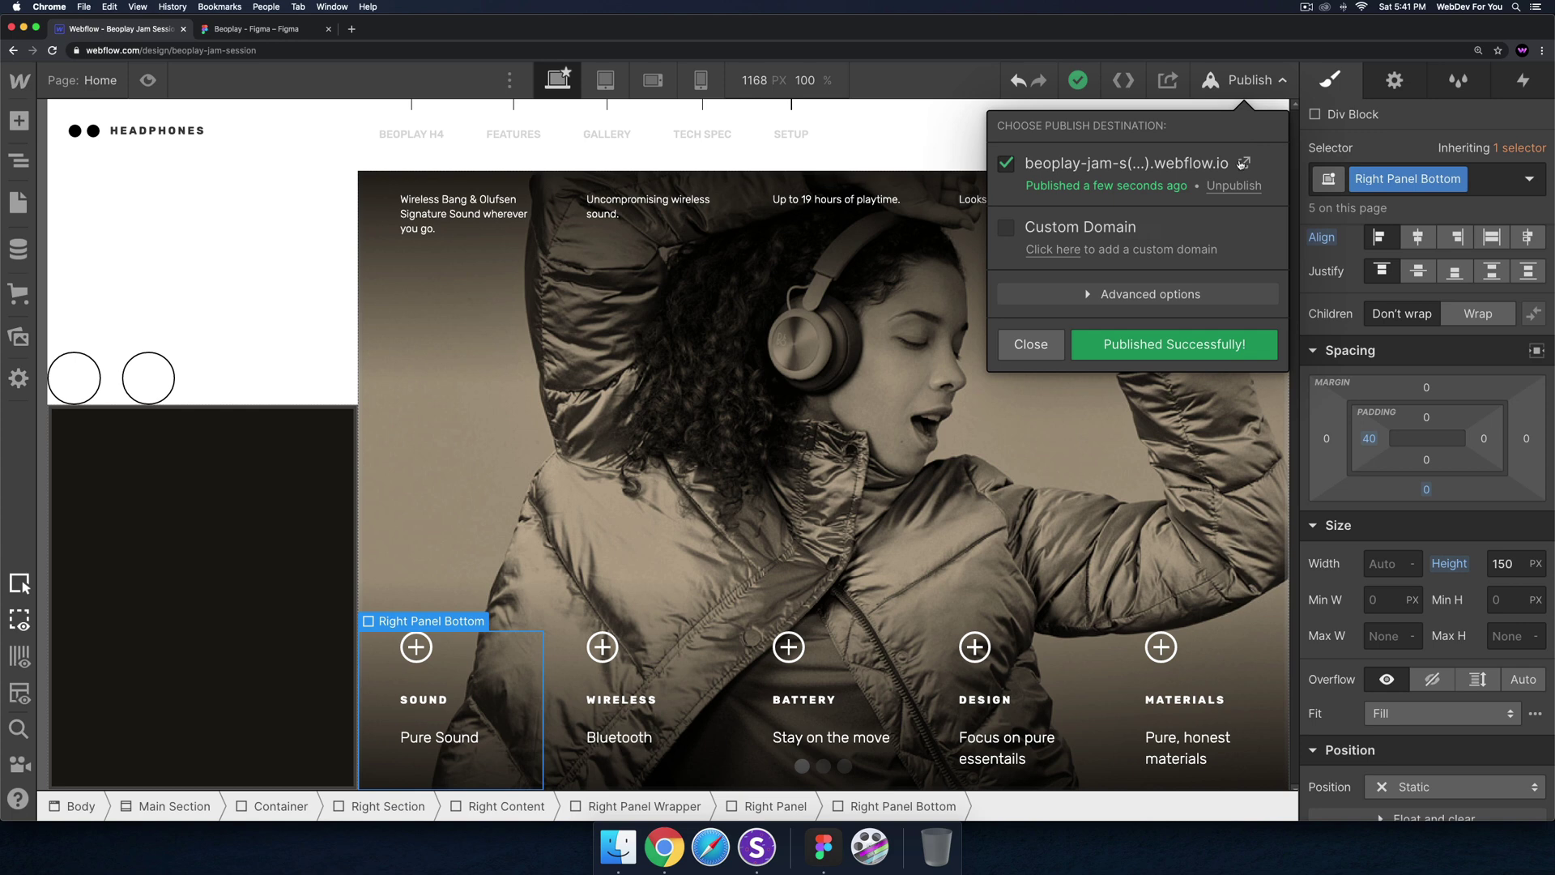
{"action": "left_click", "coordinate": [1244, 162]}
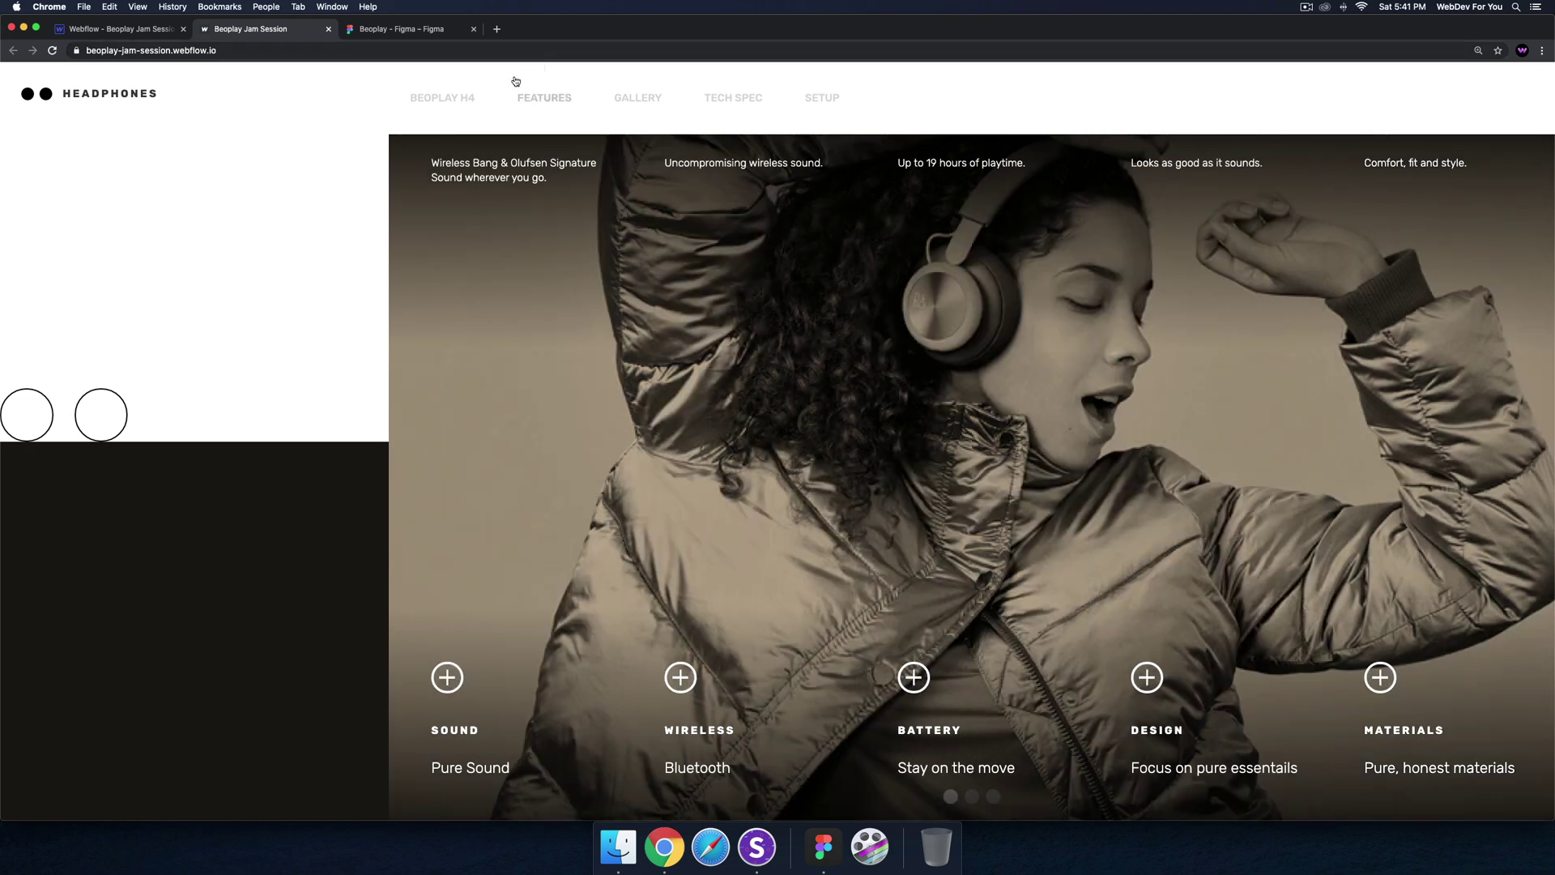
{"action": "left_click", "coordinate": [398, 33]}
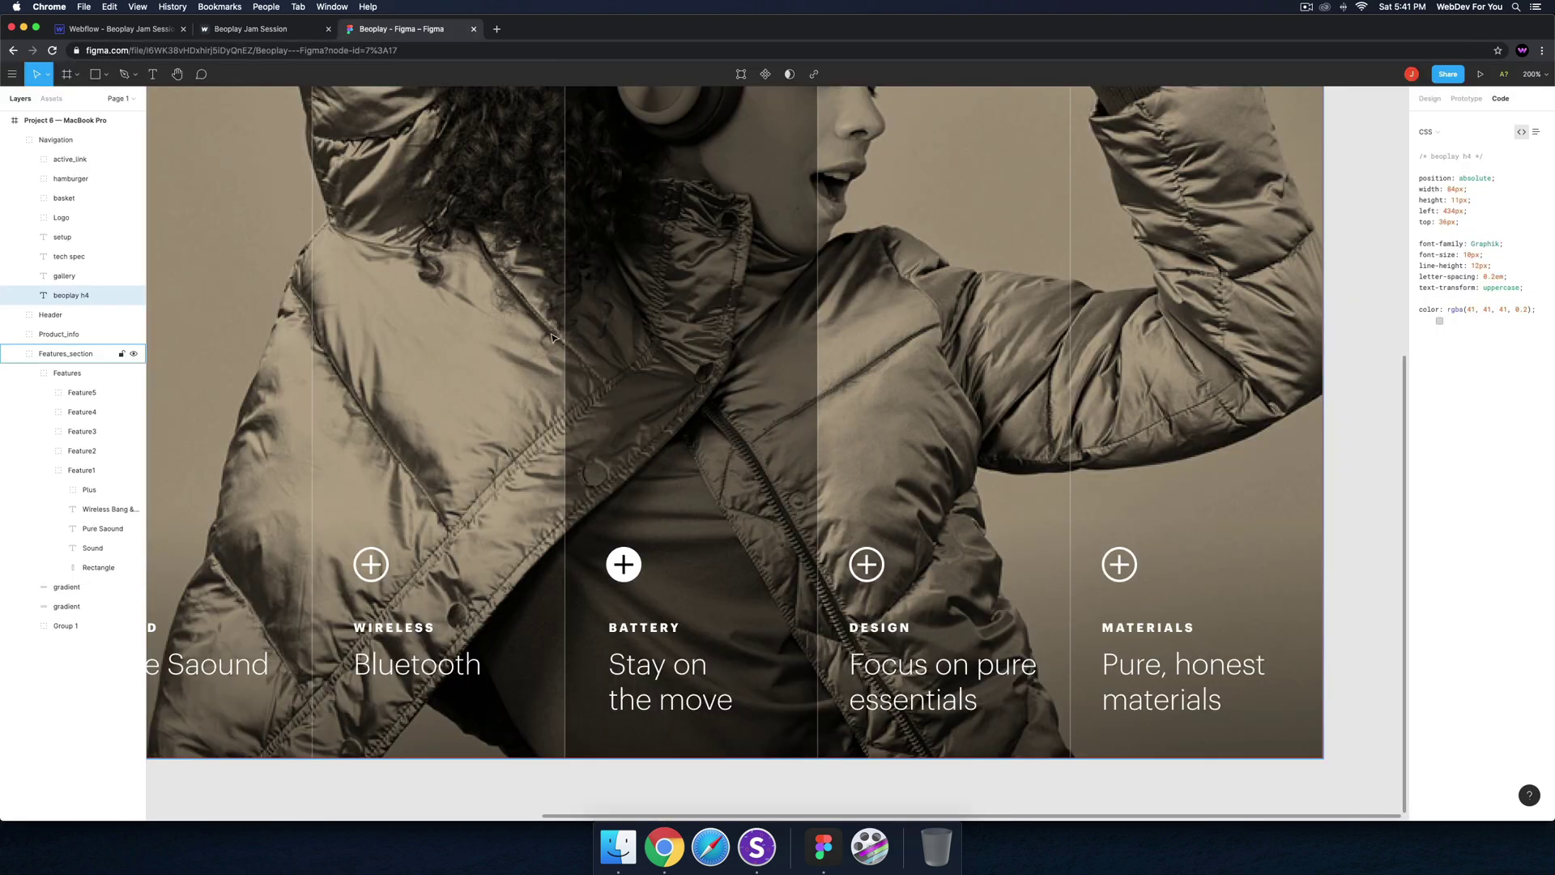
Zoom Figma to the full frame and inspect the basket and hamburger icons' CSS
{"action": "key", "text": "shift+0"}
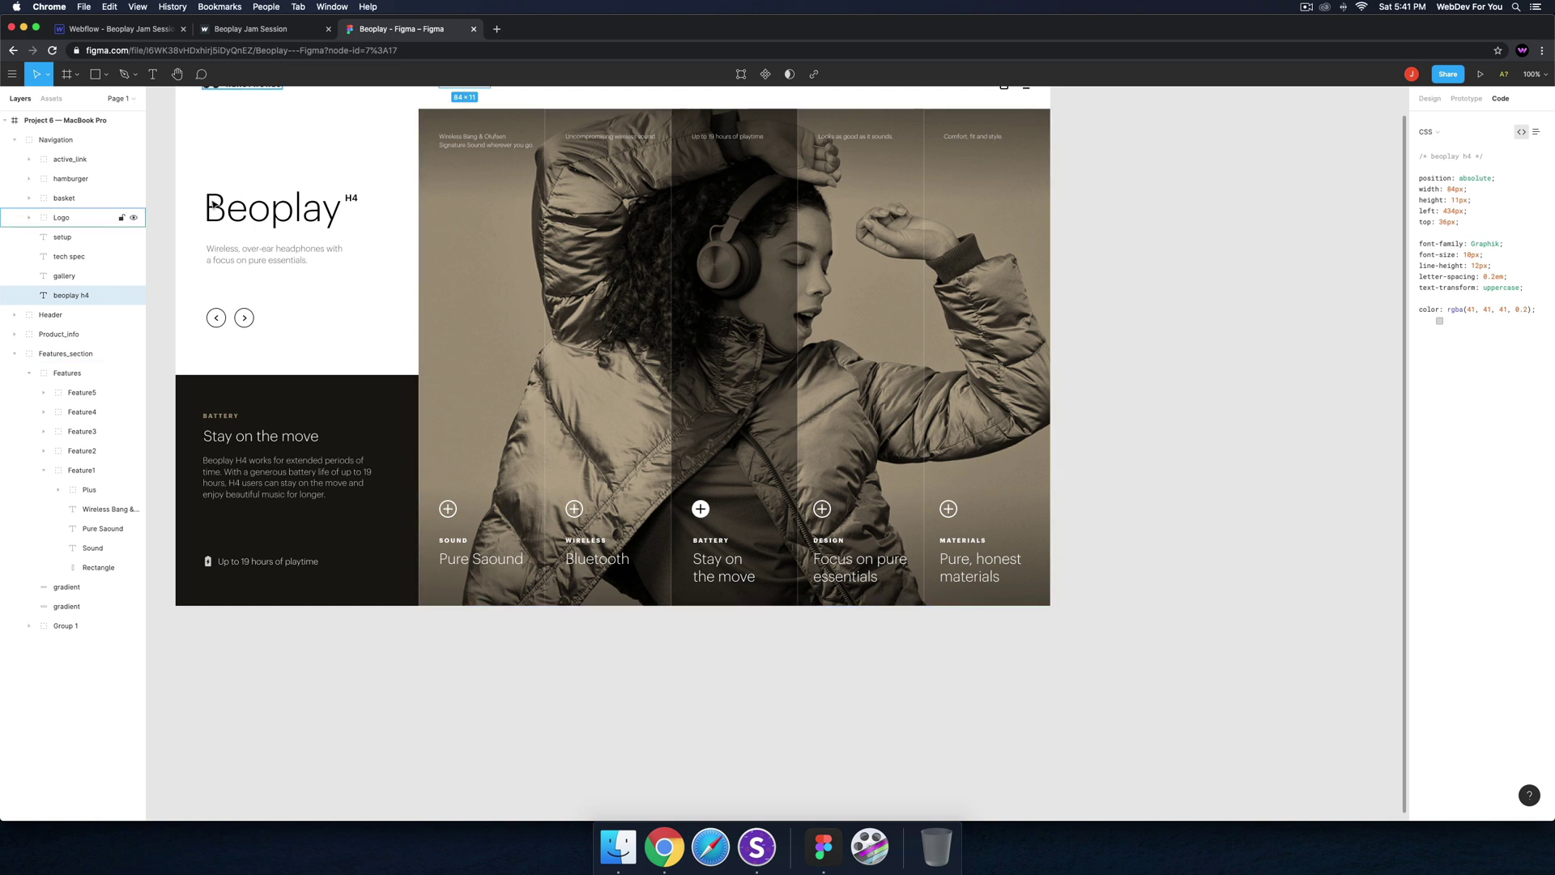
{"action": "scroll", "coordinate": [330, 484], "scroll_direction": "up", "scroll_amount": 2}
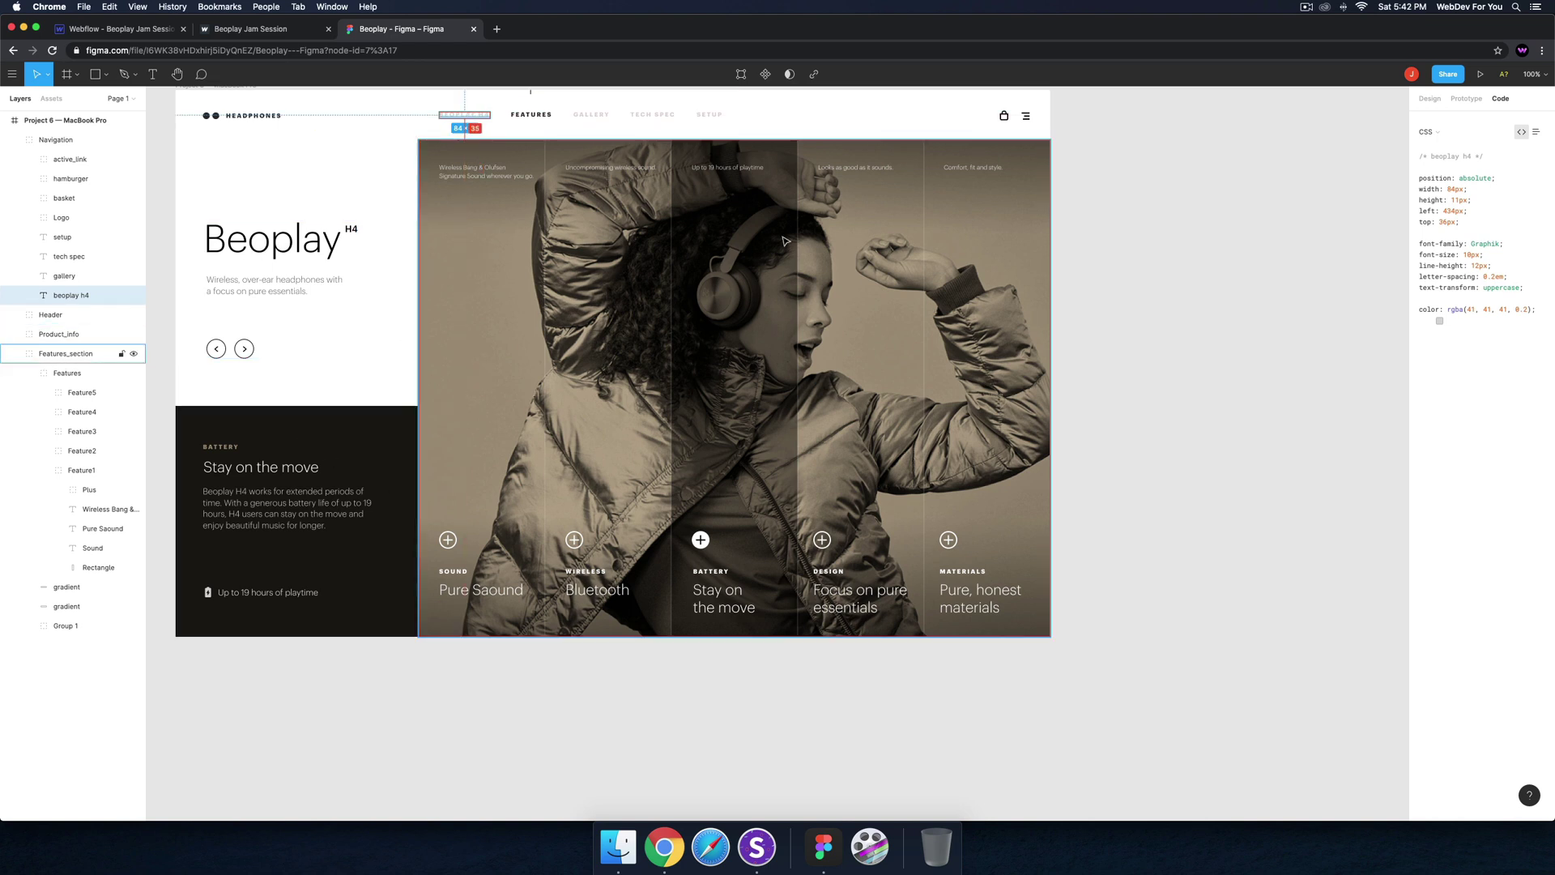
{"action": "scroll", "coordinate": [907, 155], "scroll_direction": "up", "scroll_amount": 2}
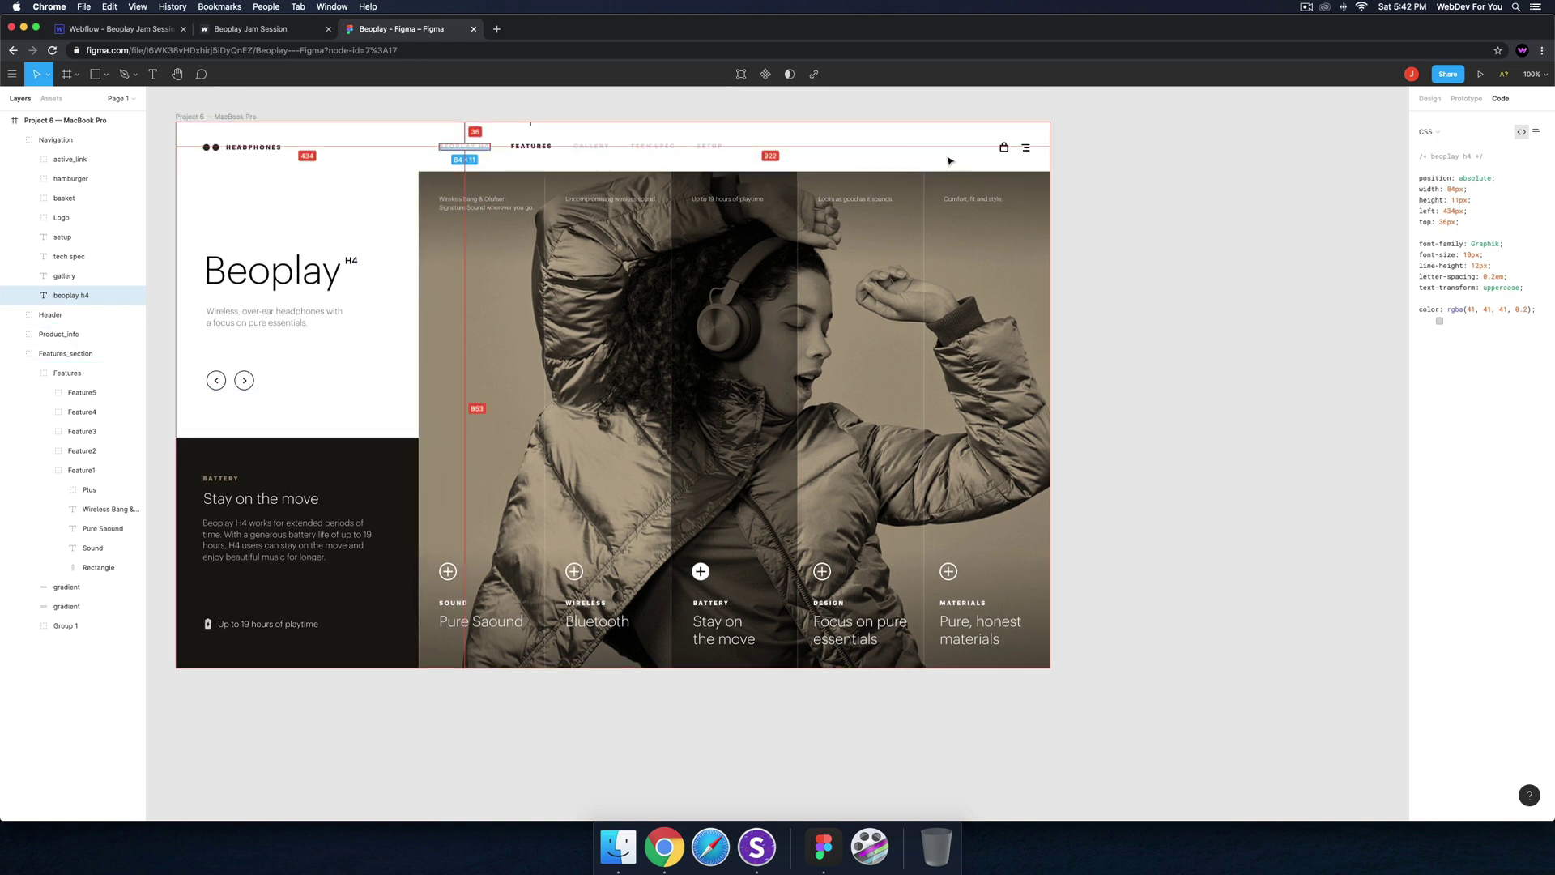
{"action": "left_click", "coordinate": [1005, 152]}
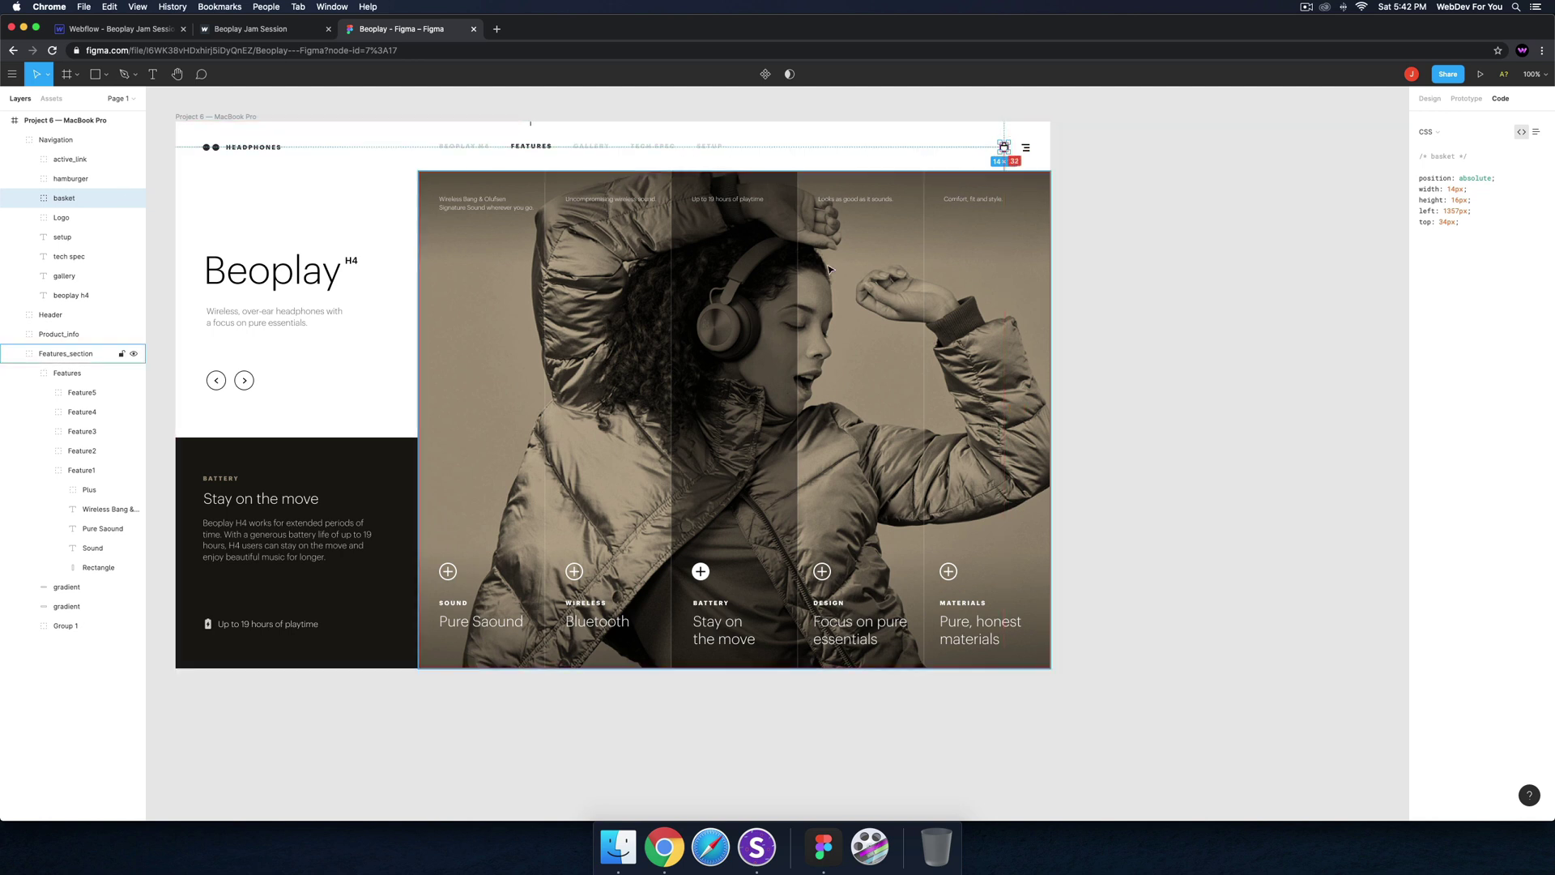
{"action": "left_click", "coordinate": [1026, 148]}
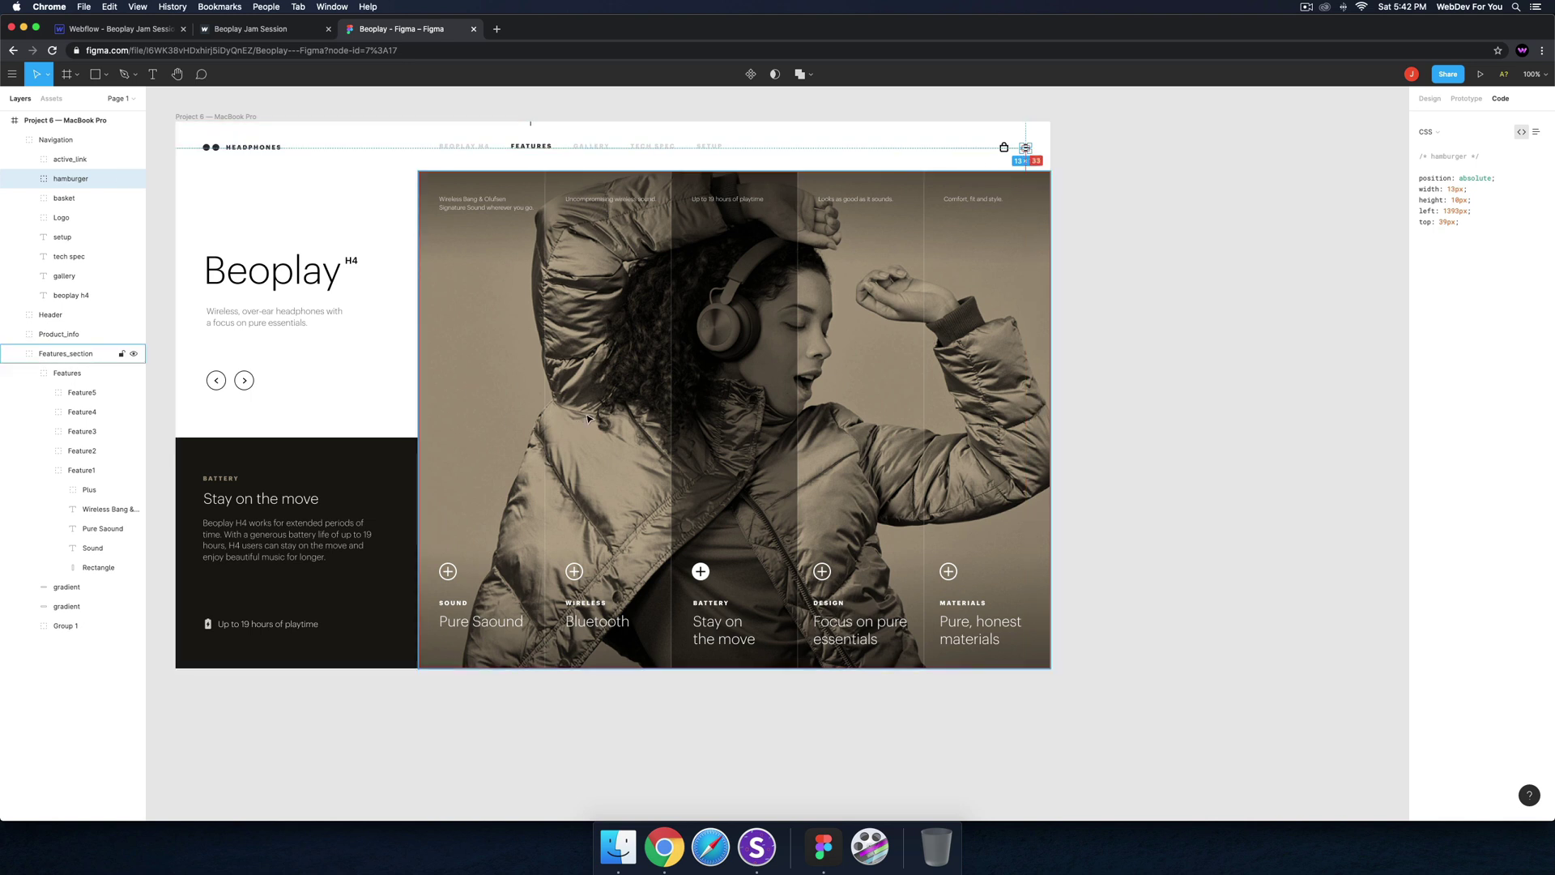
{"action": "scroll", "coordinate": [589, 418], "scroll_direction": "left", "scroll_amount": 4}
{"action": "scroll", "coordinate": [589, 418], "scroll_direction": "up", "scroll_amount": 2}
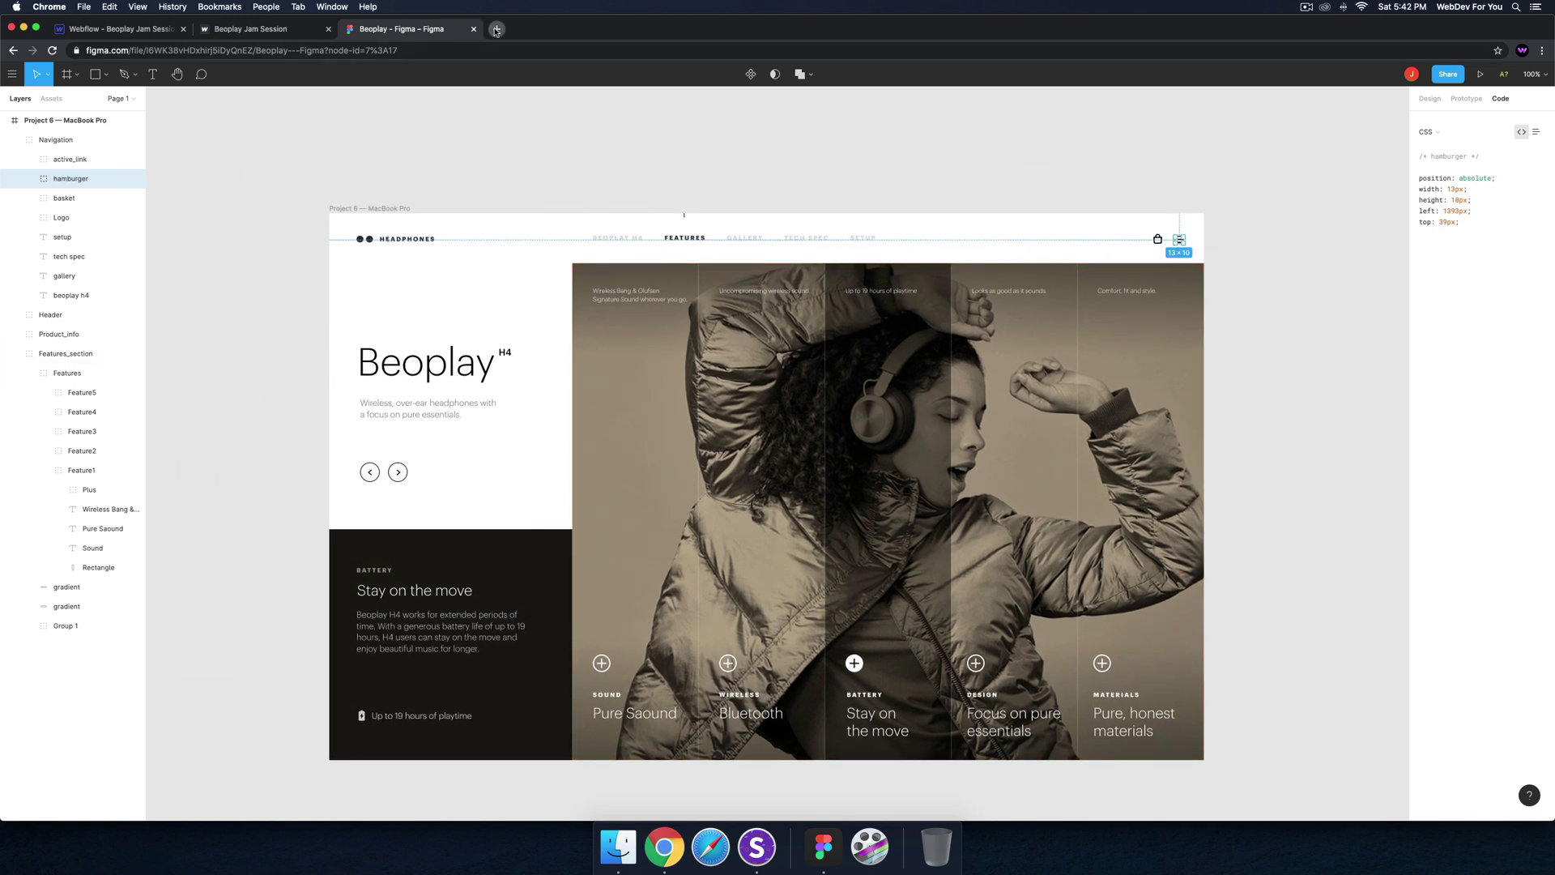
Browse the Gumroad profile's 18 Webflow templates, then return to Webflow and dismiss the publish popup
{"action": "left_click", "coordinate": [496, 30]}
{"action": "type", "text": "gum"}
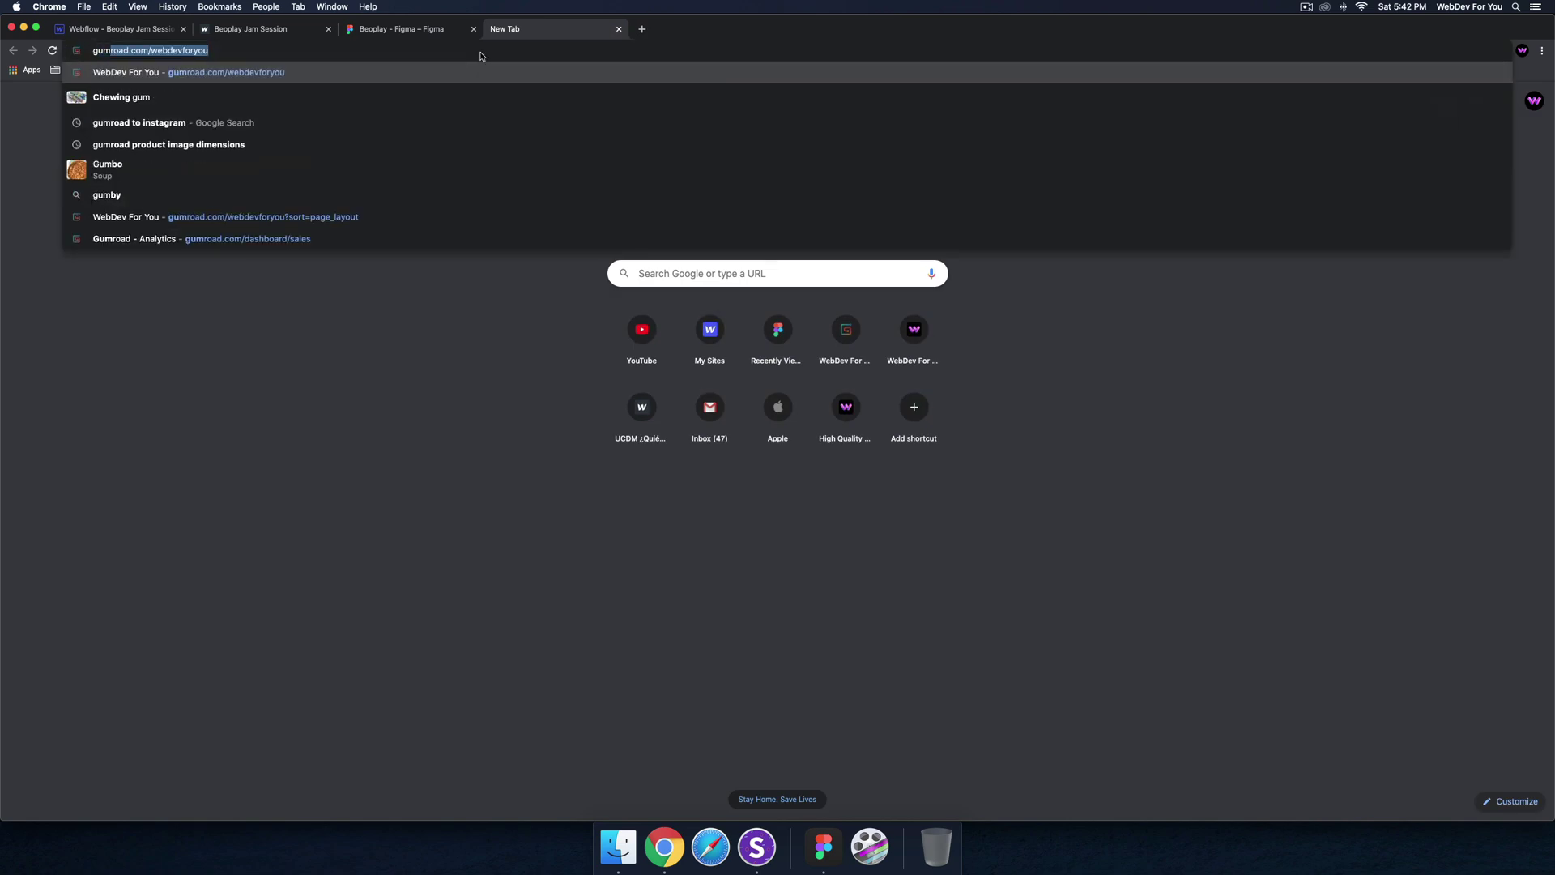
{"action": "key", "text": "Return"}
{"action": "scroll", "coordinate": [517, 257], "scroll_direction": "down", "scroll_amount": 2}
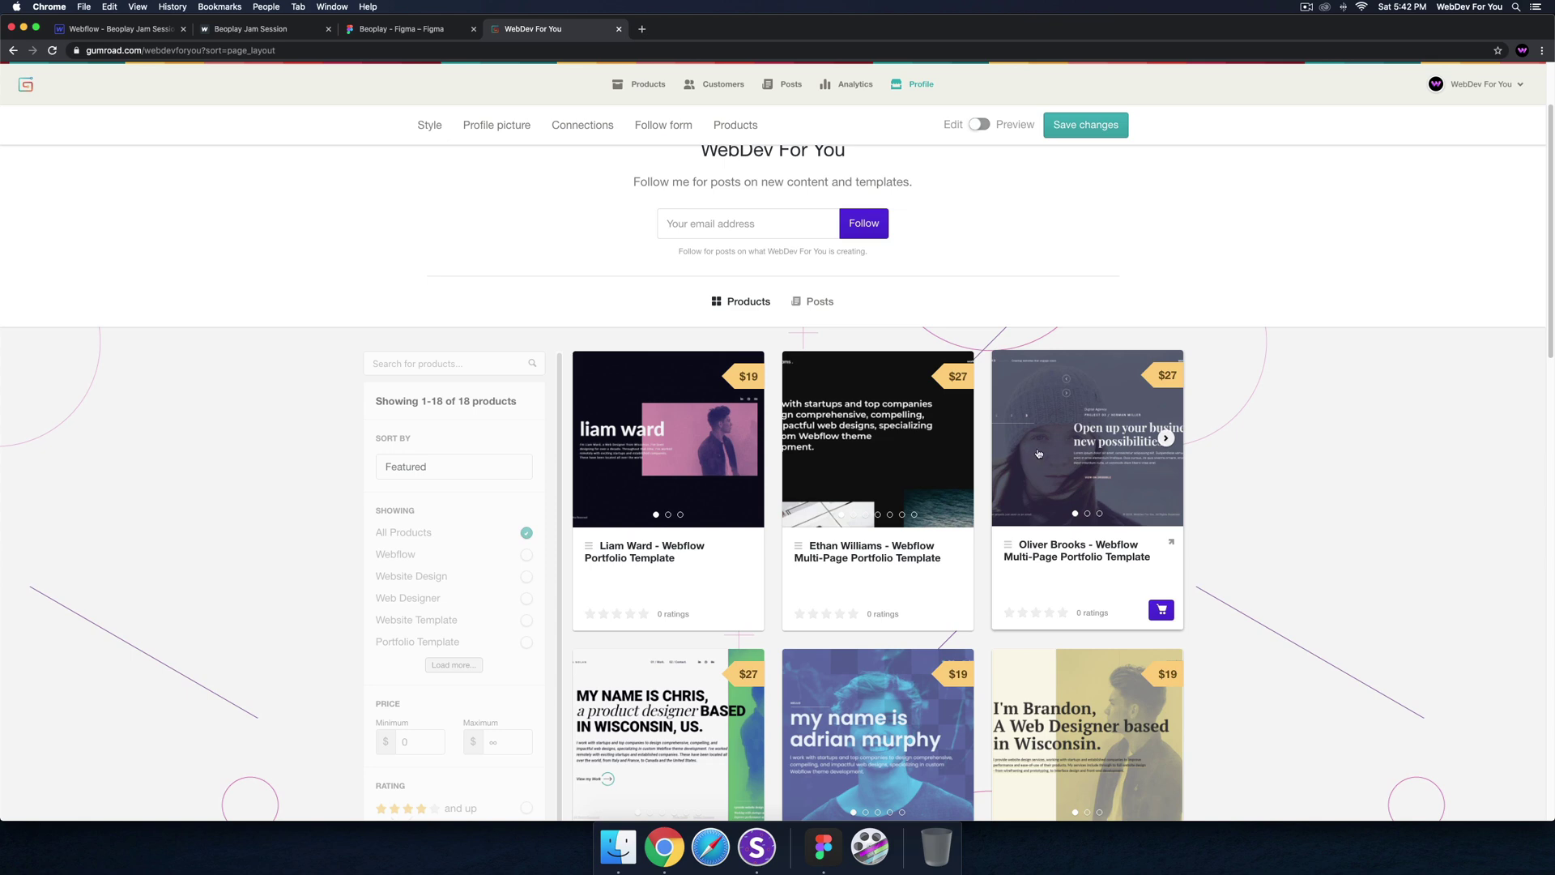
{"action": "scroll", "coordinate": [810, 527], "scroll_direction": "down", "scroll_amount": 3}
{"action": "scroll", "coordinate": [818, 579], "scroll_direction": "down", "scroll_amount": 1}
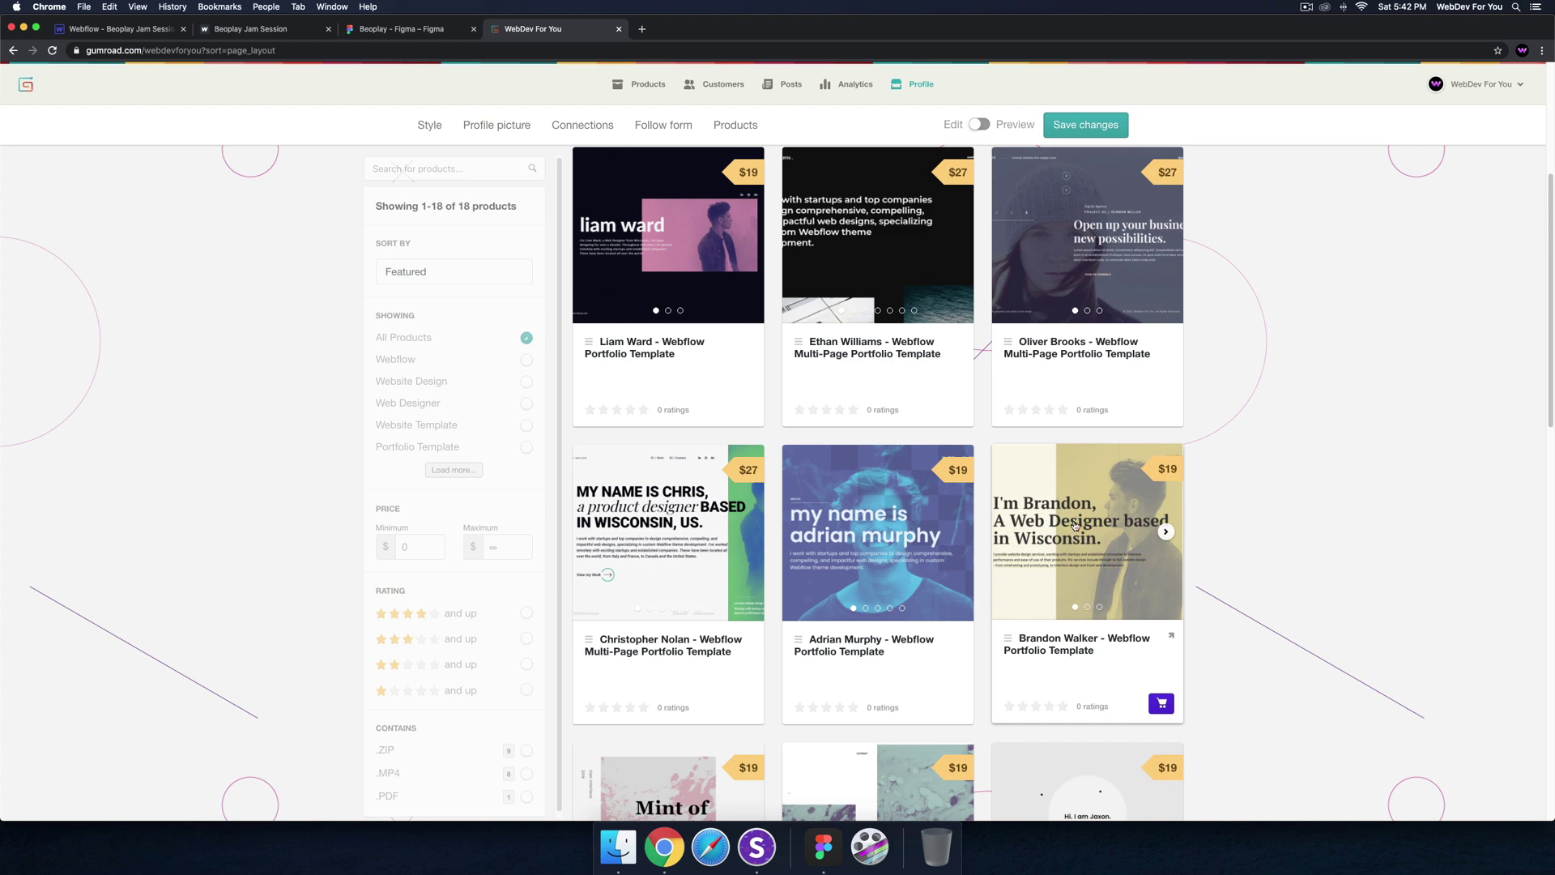
{"action": "scroll", "coordinate": [1034, 496], "scroll_direction": "up", "scroll_amount": 1}
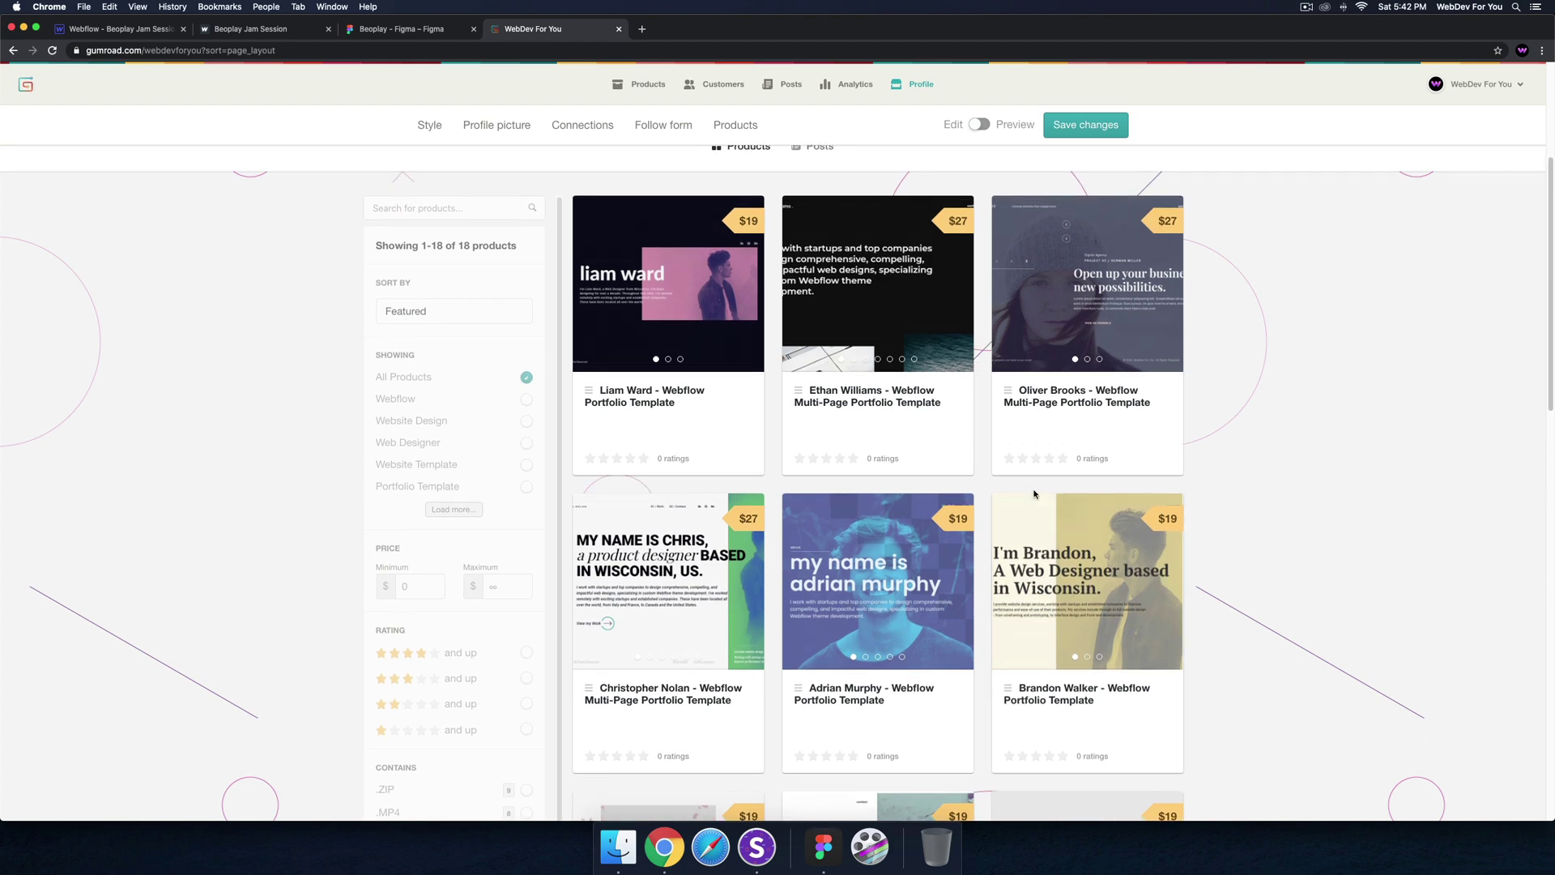
{"action": "scroll", "coordinate": [1029, 486], "scroll_direction": "up", "scroll_amount": 5}
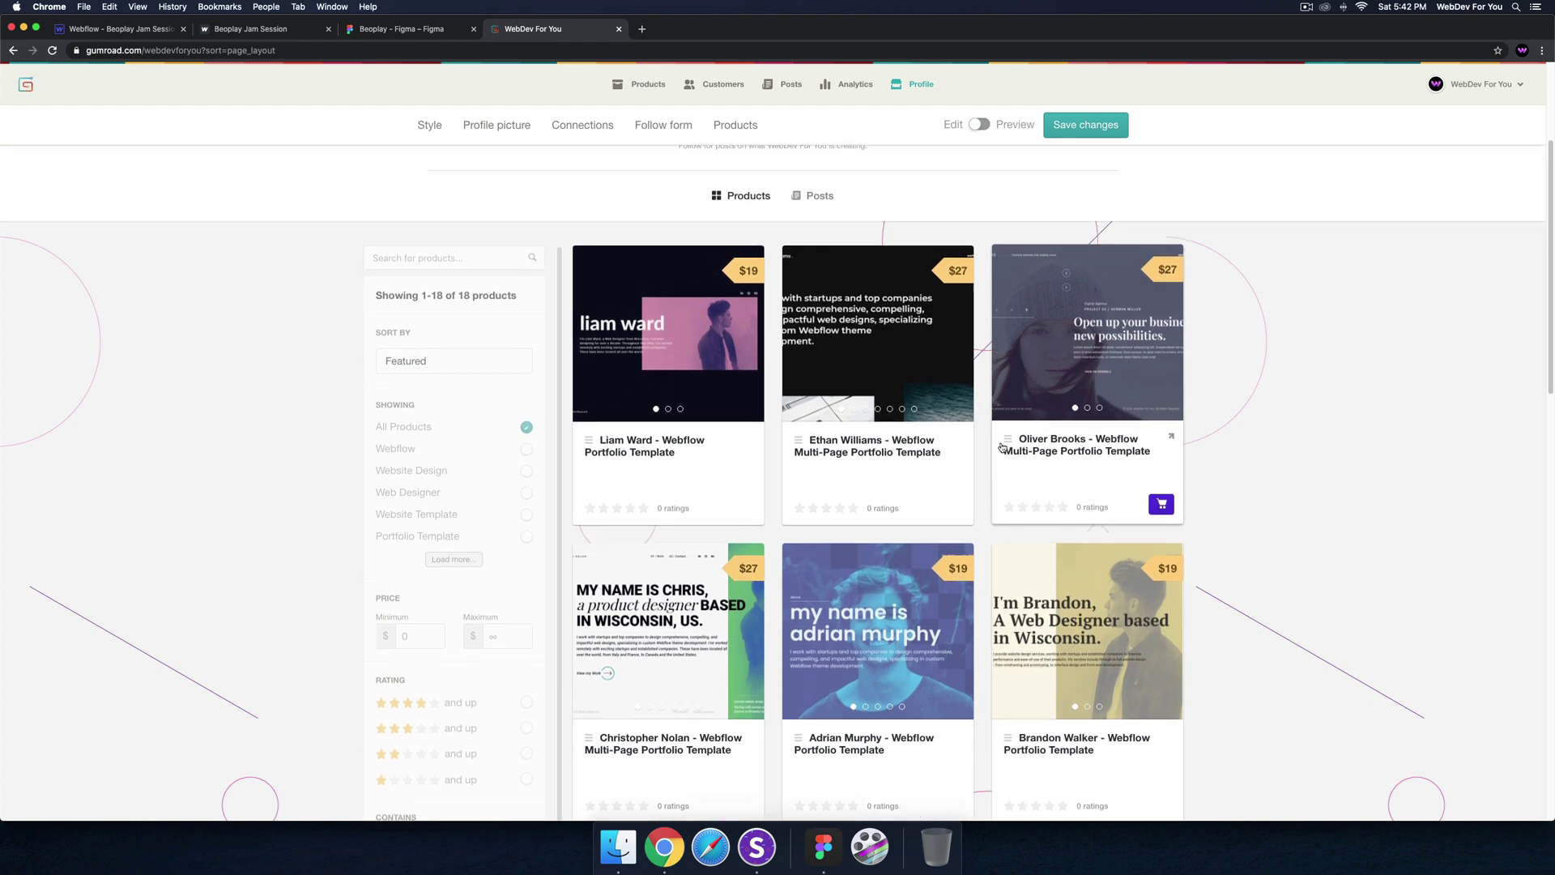
{"action": "left_click", "coordinate": [123, 34]}
{"action": "left_click", "coordinate": [1023, 344]}
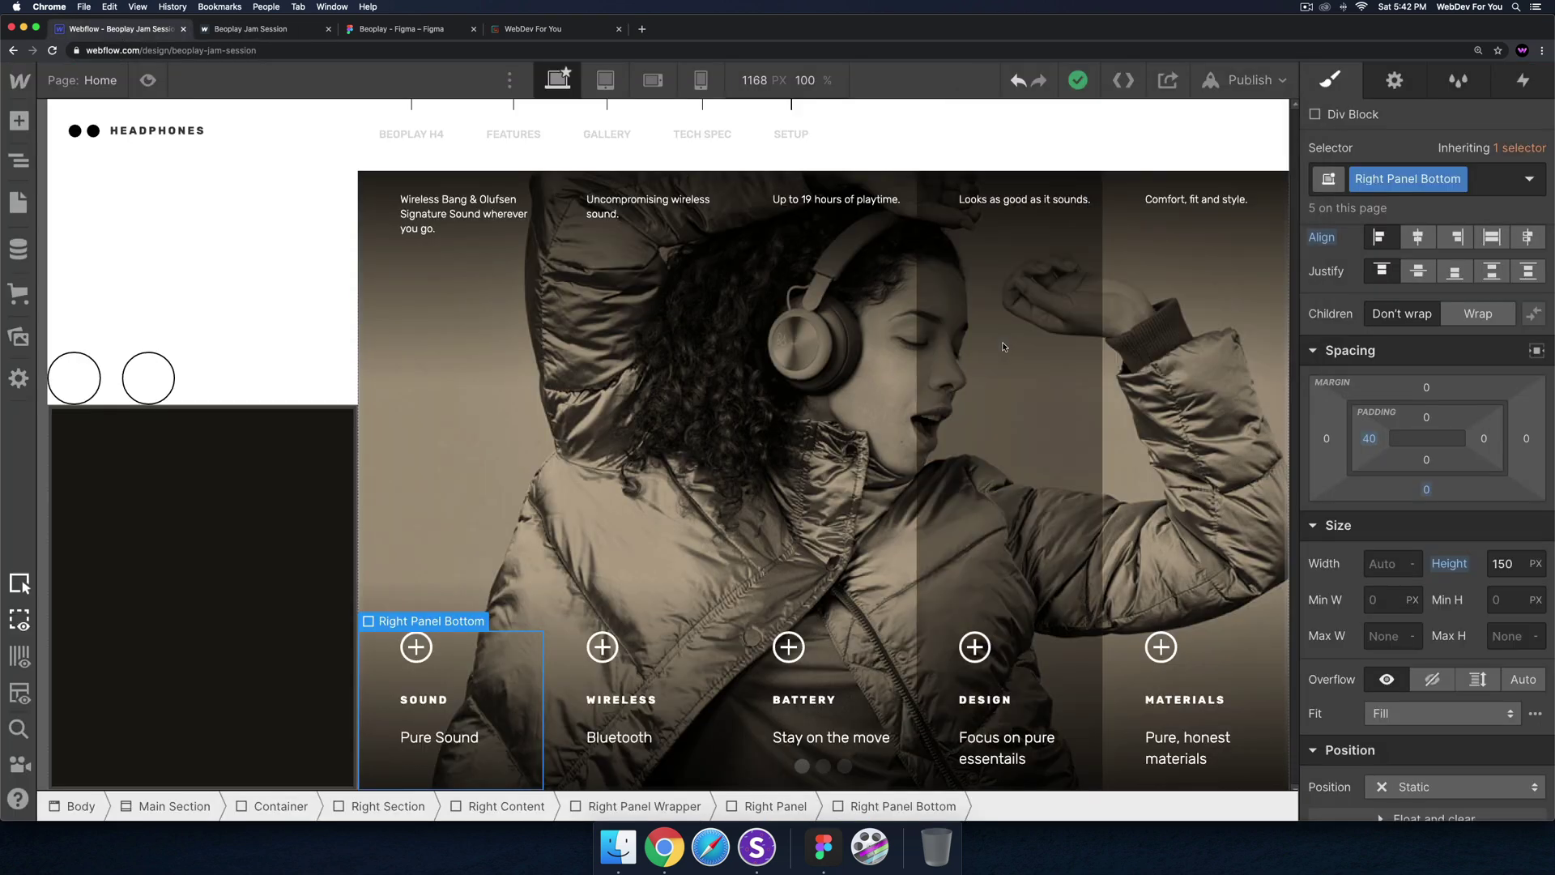